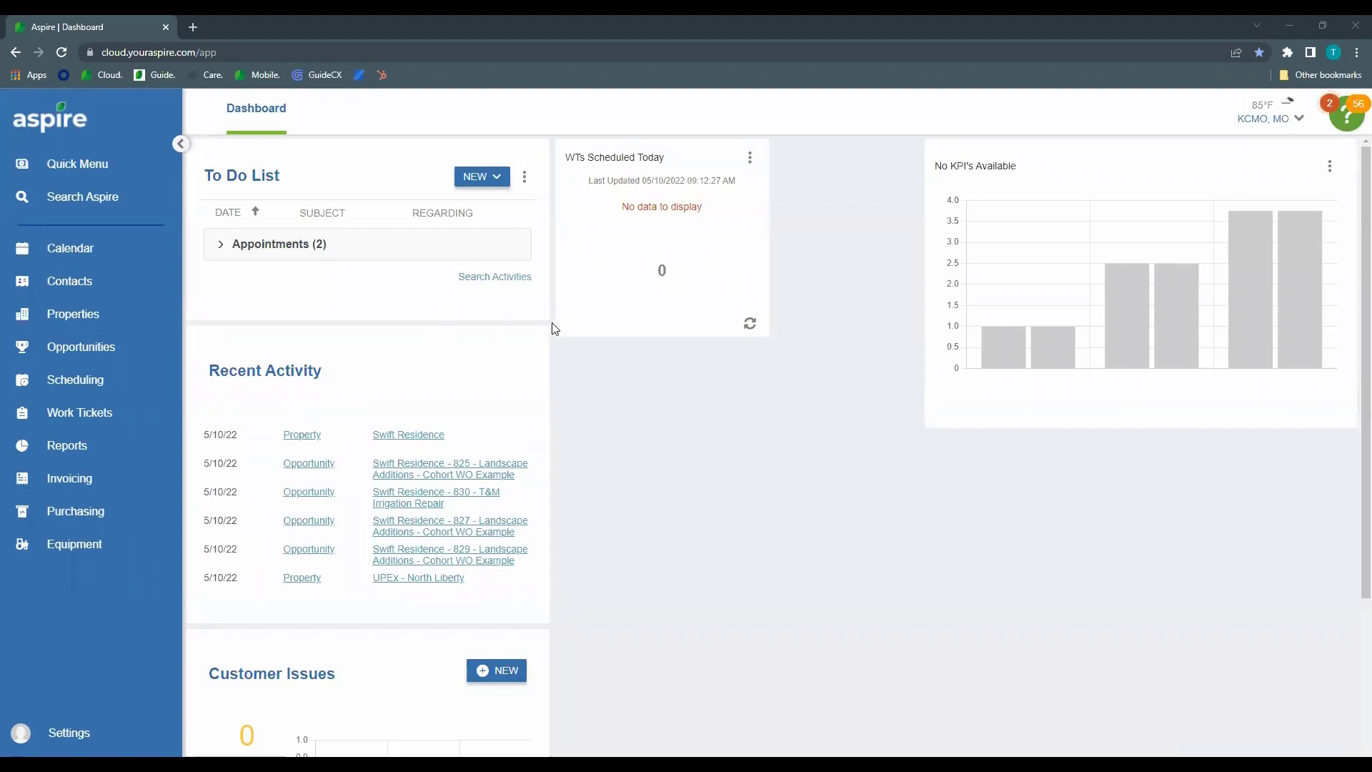
Open the Swift Residence property record and look over its overview details and opportunities list
left_click(72, 320)
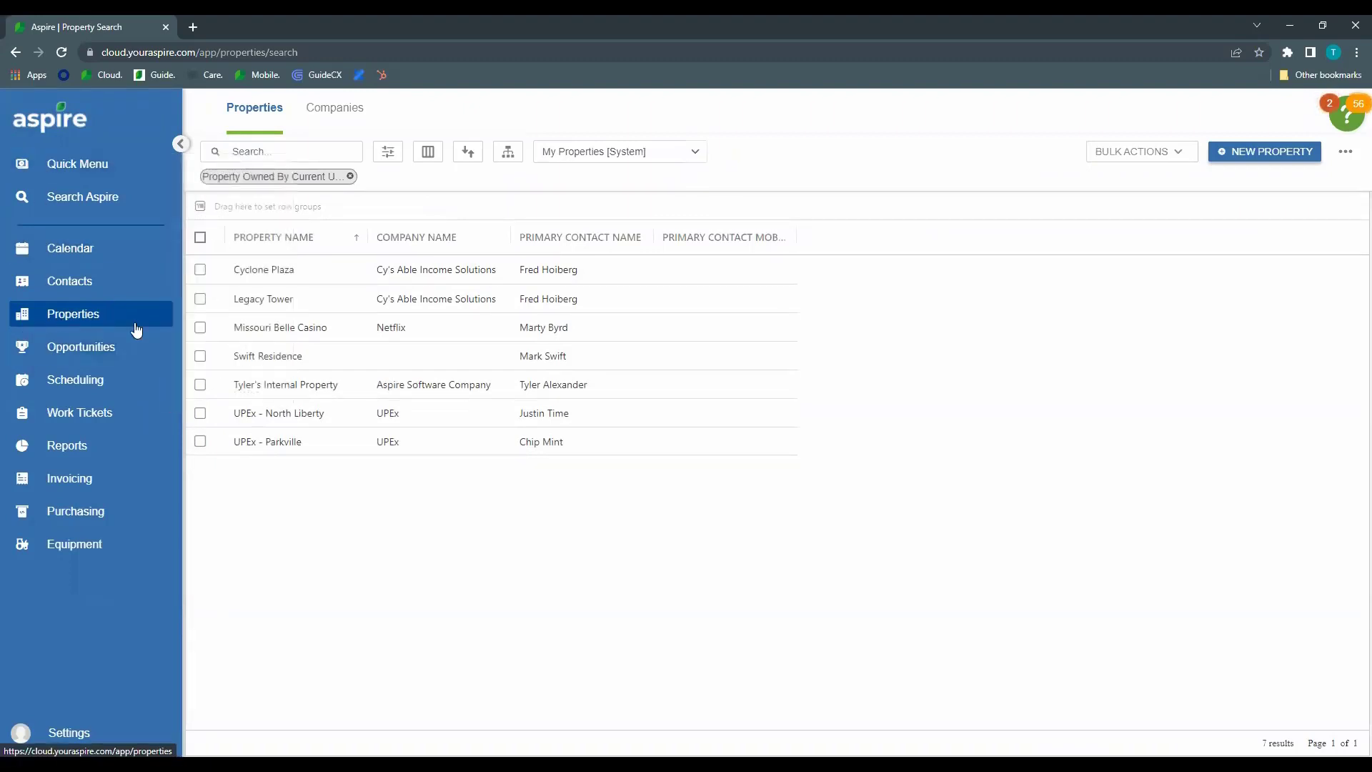
left_click(282, 357)
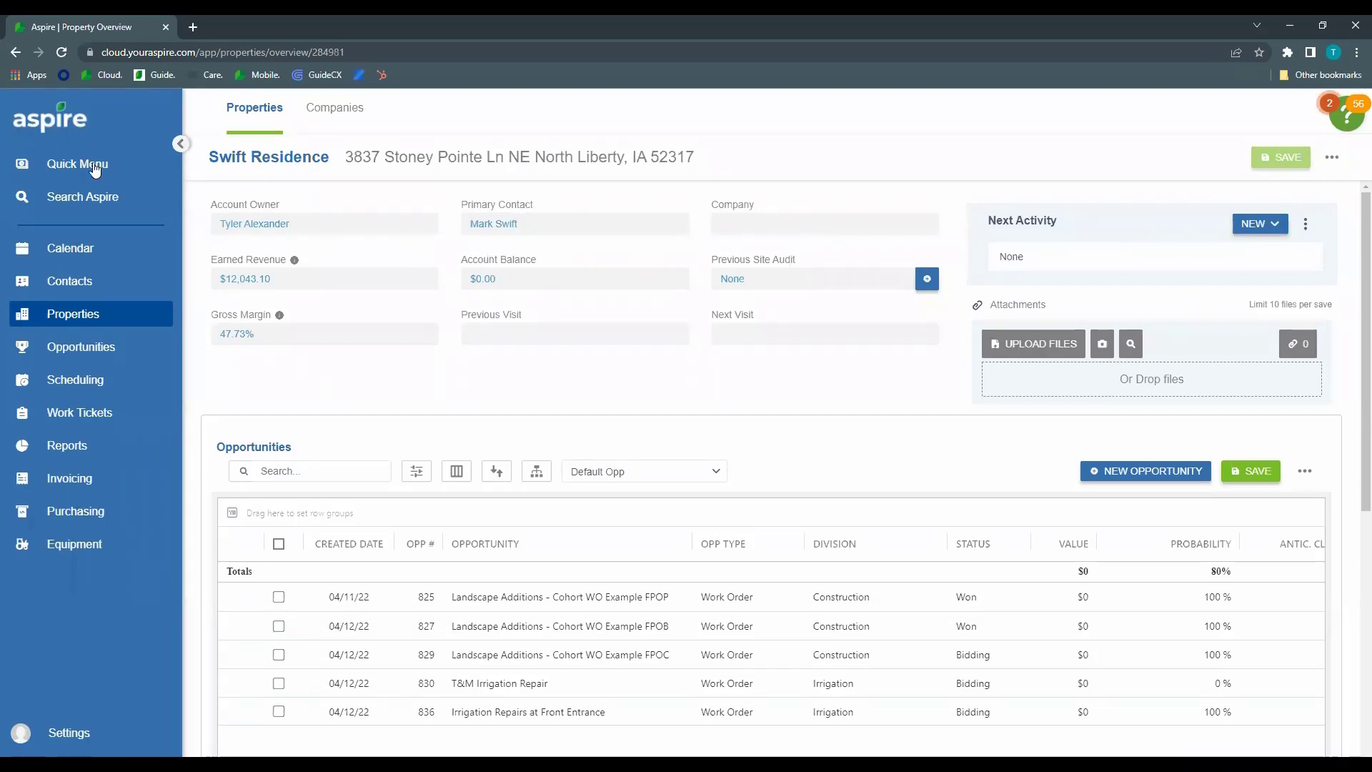
left_click(95, 164)
scroll(794, 572, "down", 1)
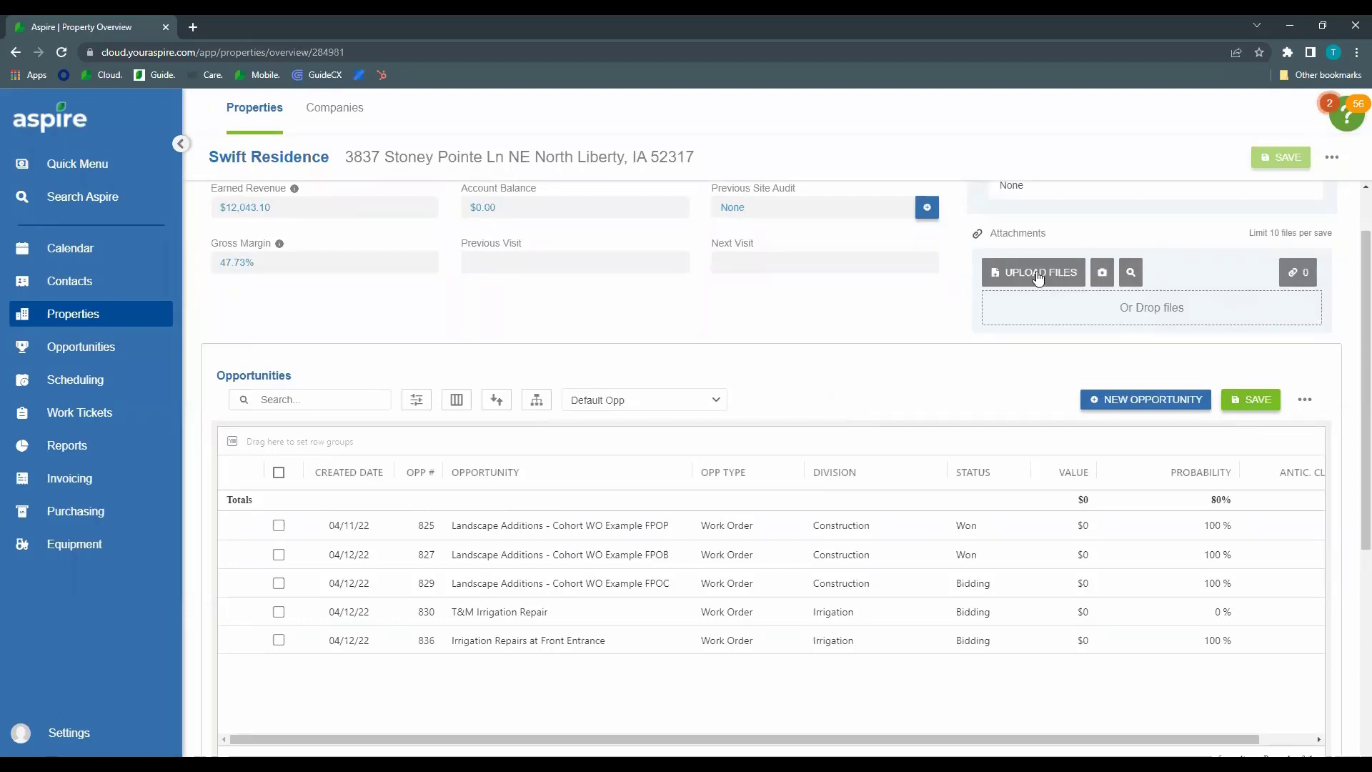
scroll(1000, 280, "up", 1)
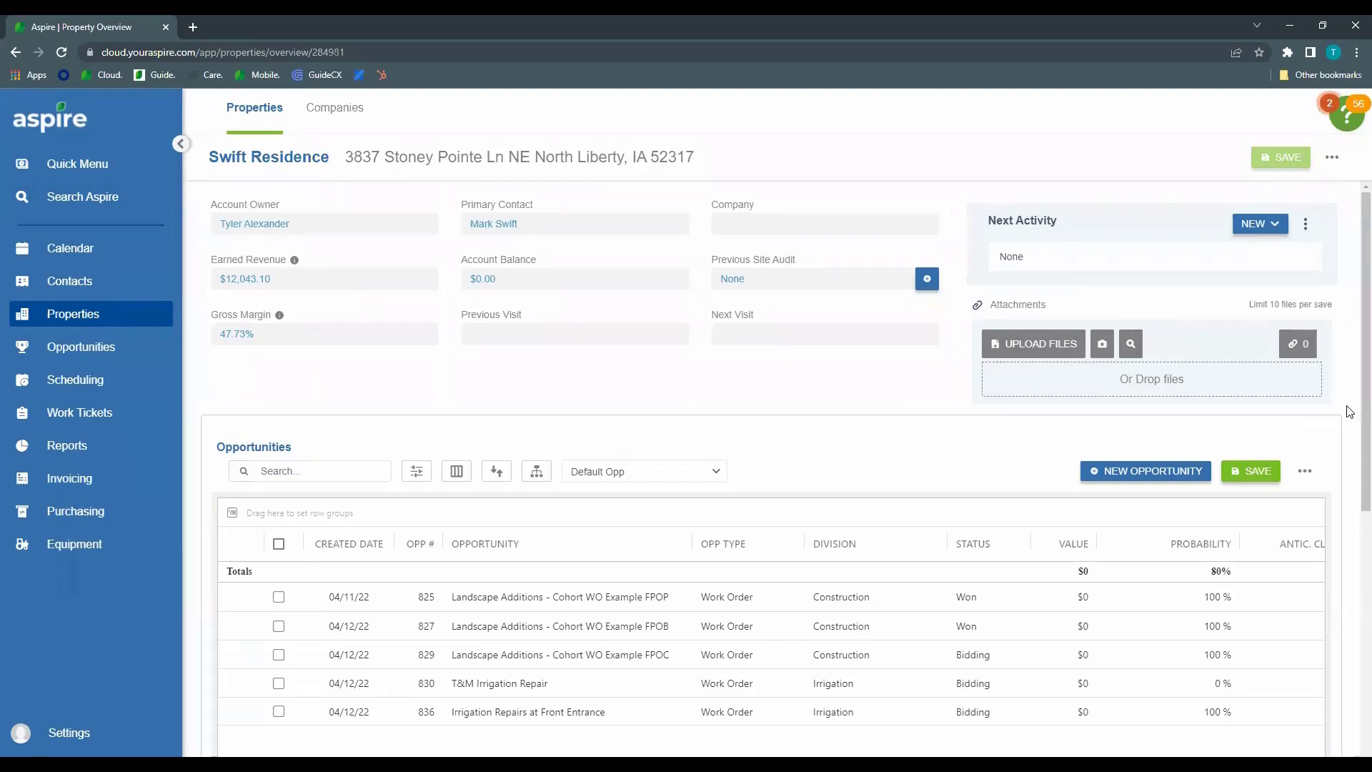
scroll(862, 473, "down", 1)
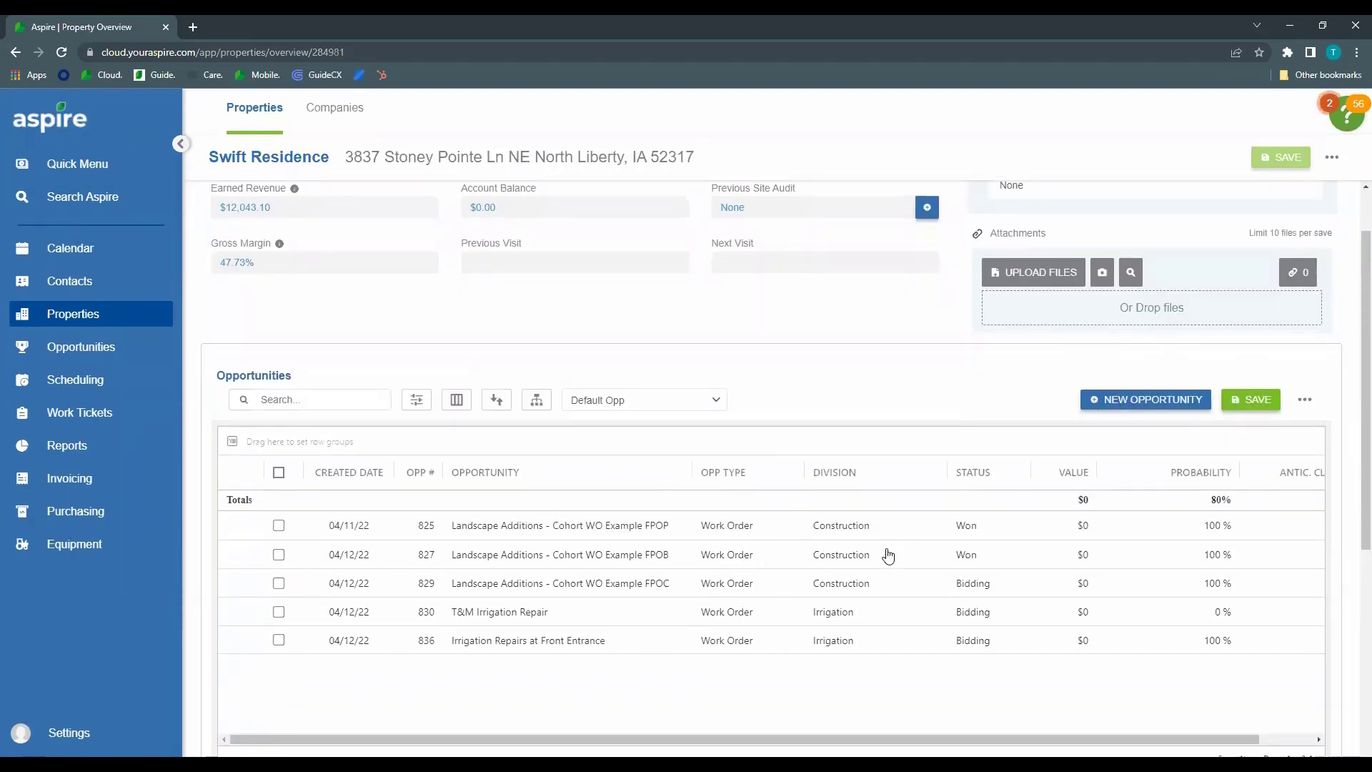
Start a blank new work order opportunity for the property and check the available invoice types
left_click(1116, 399)
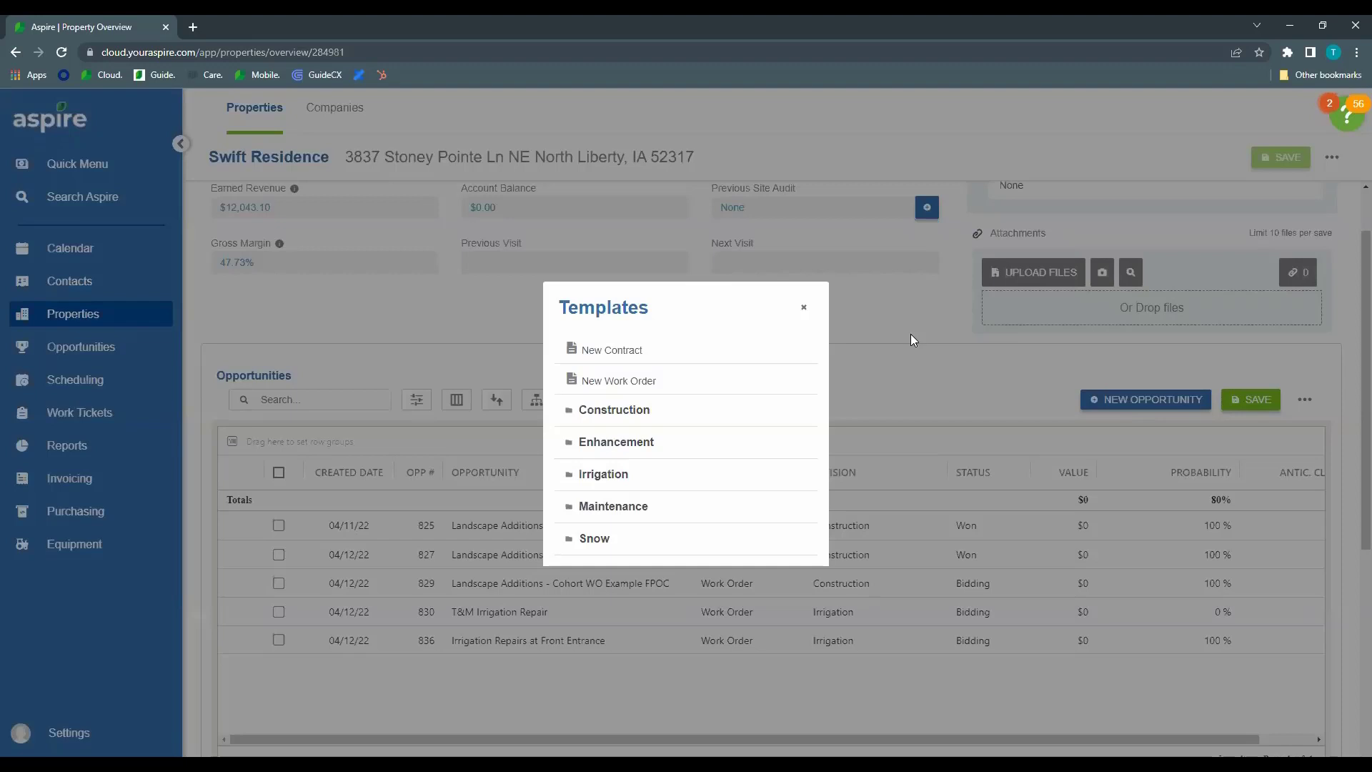
left_click(636, 509)
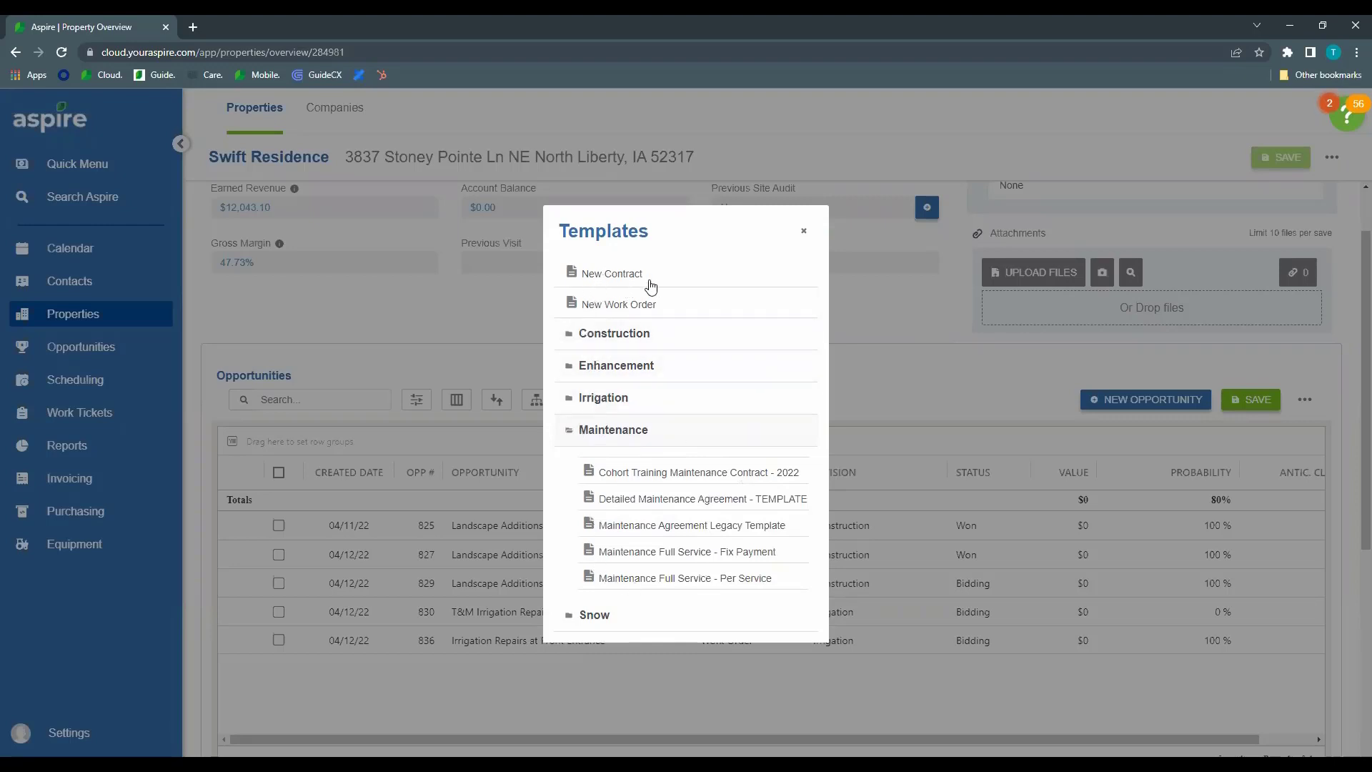
left_click(623, 306)
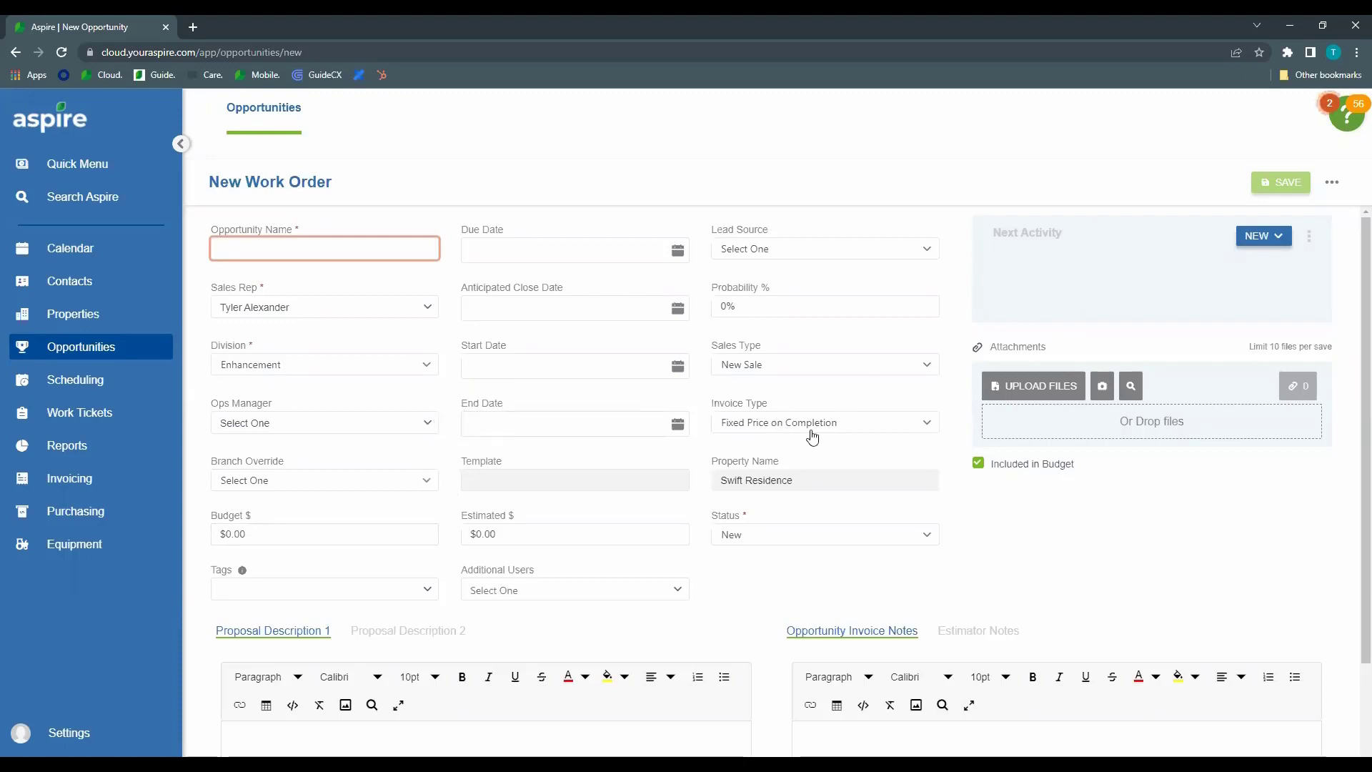
left_click(929, 430)
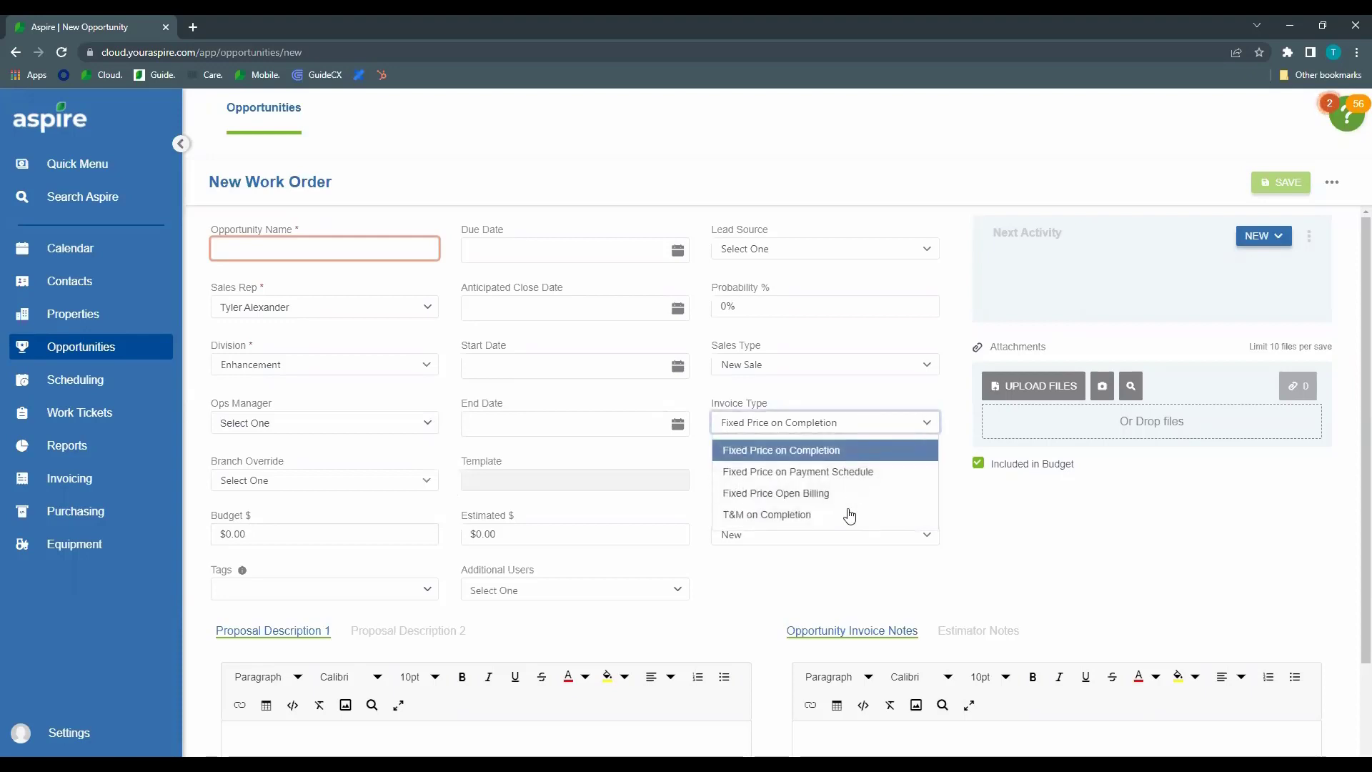
left_click(951, 429)
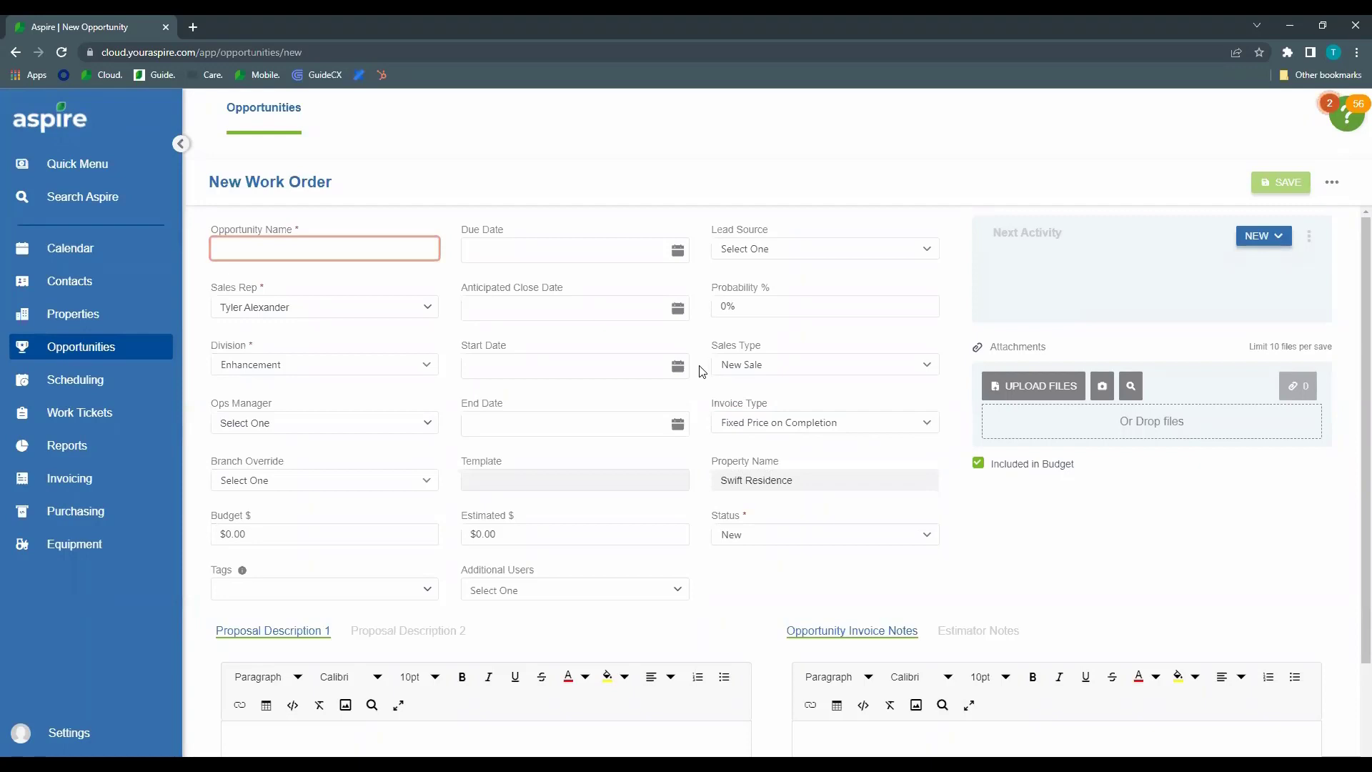
Name the opportunity "Landscape Additions - Cohort WO Example FPOC" and check the sales rep choices
left_click(414, 246)
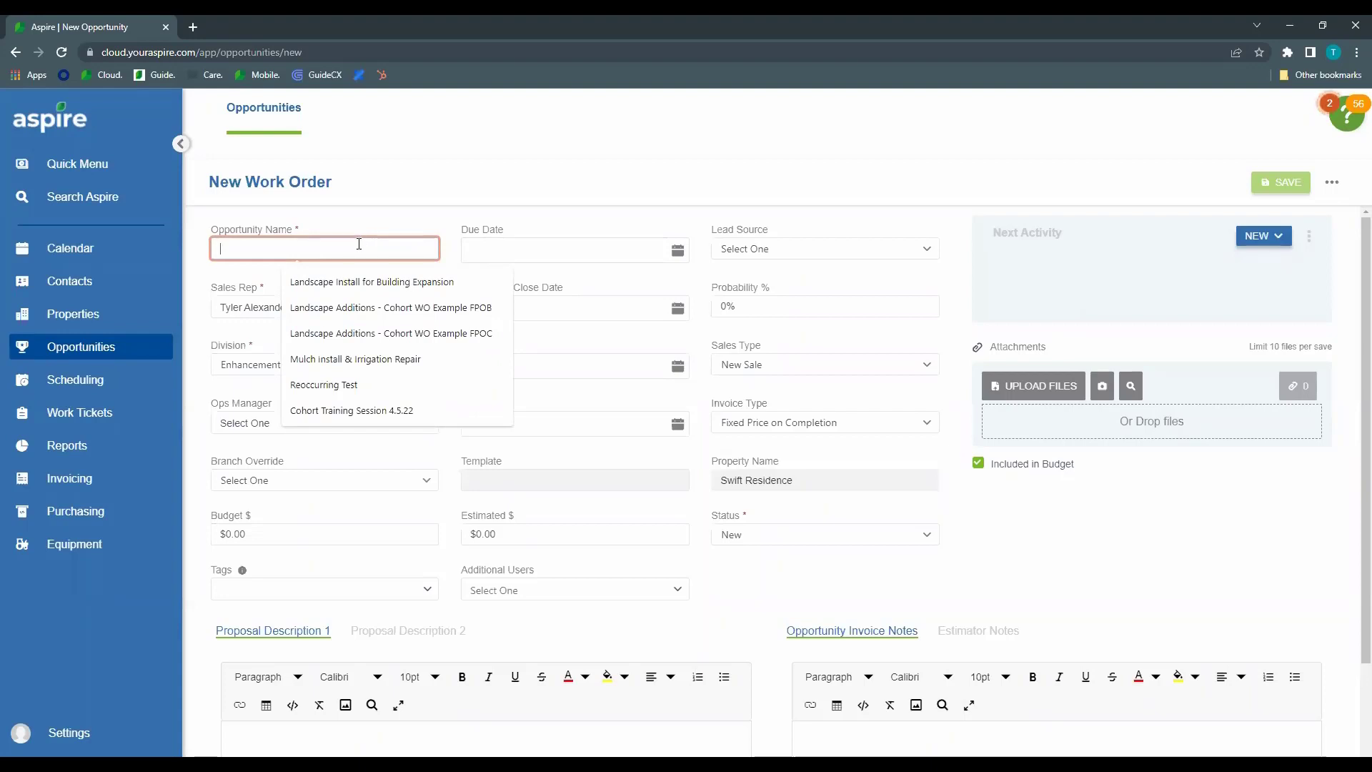
left_click(370, 331)
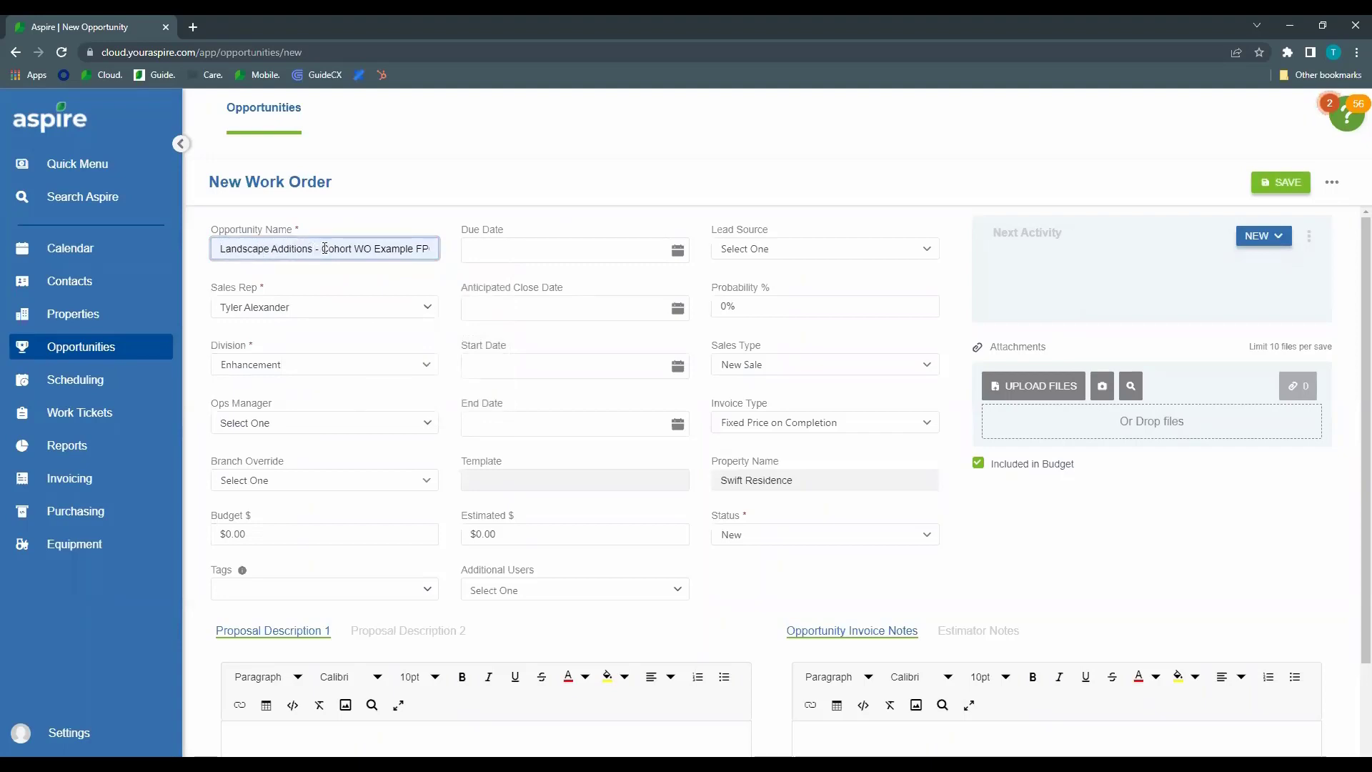
left_click_drag(314, 249, 491, 254)
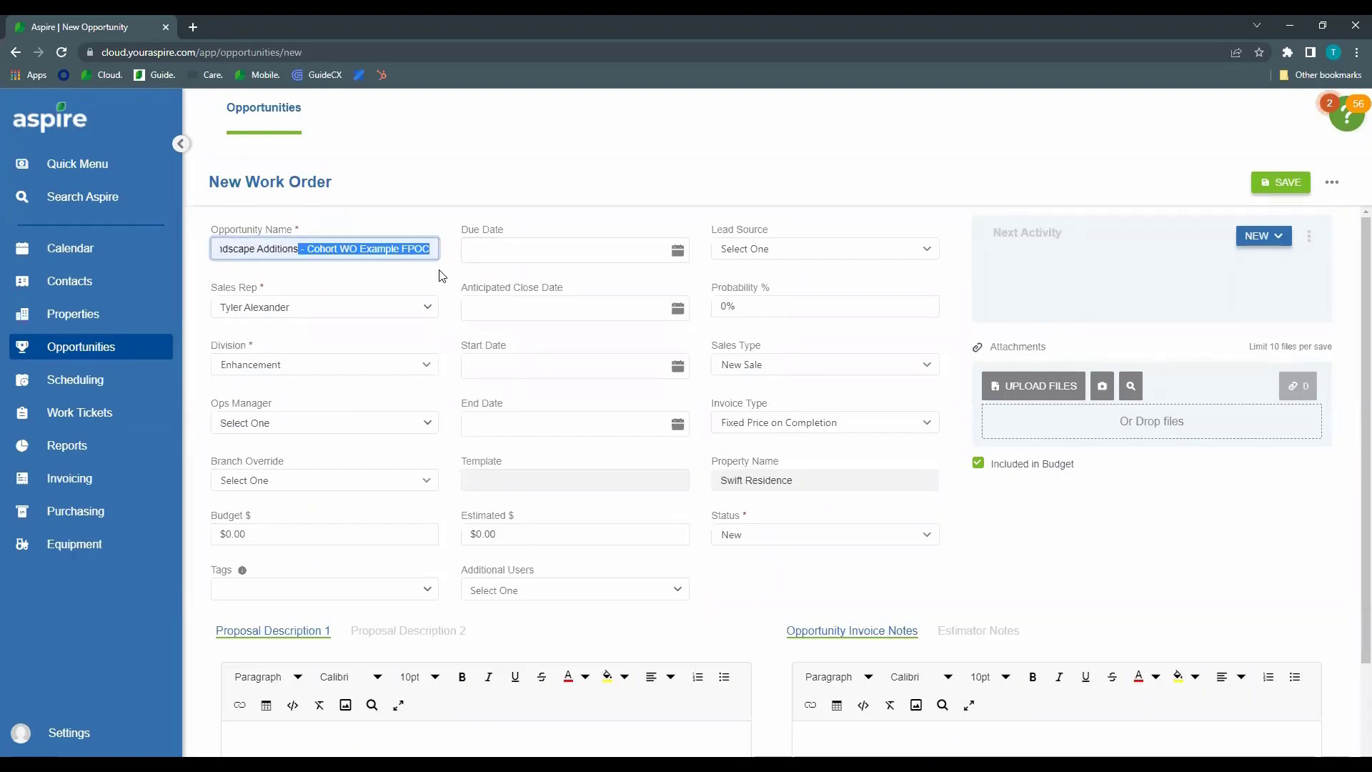
left_click(442, 276)
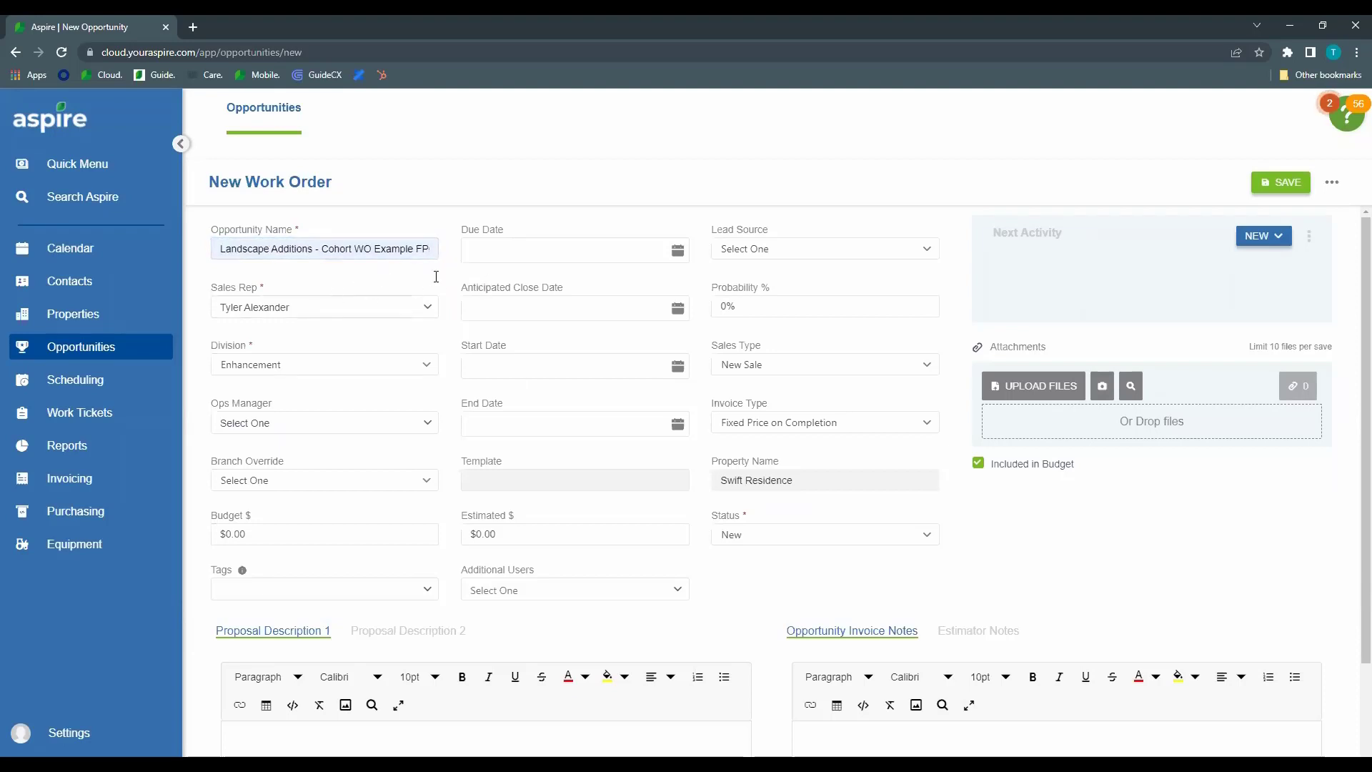
left_click(220, 248)
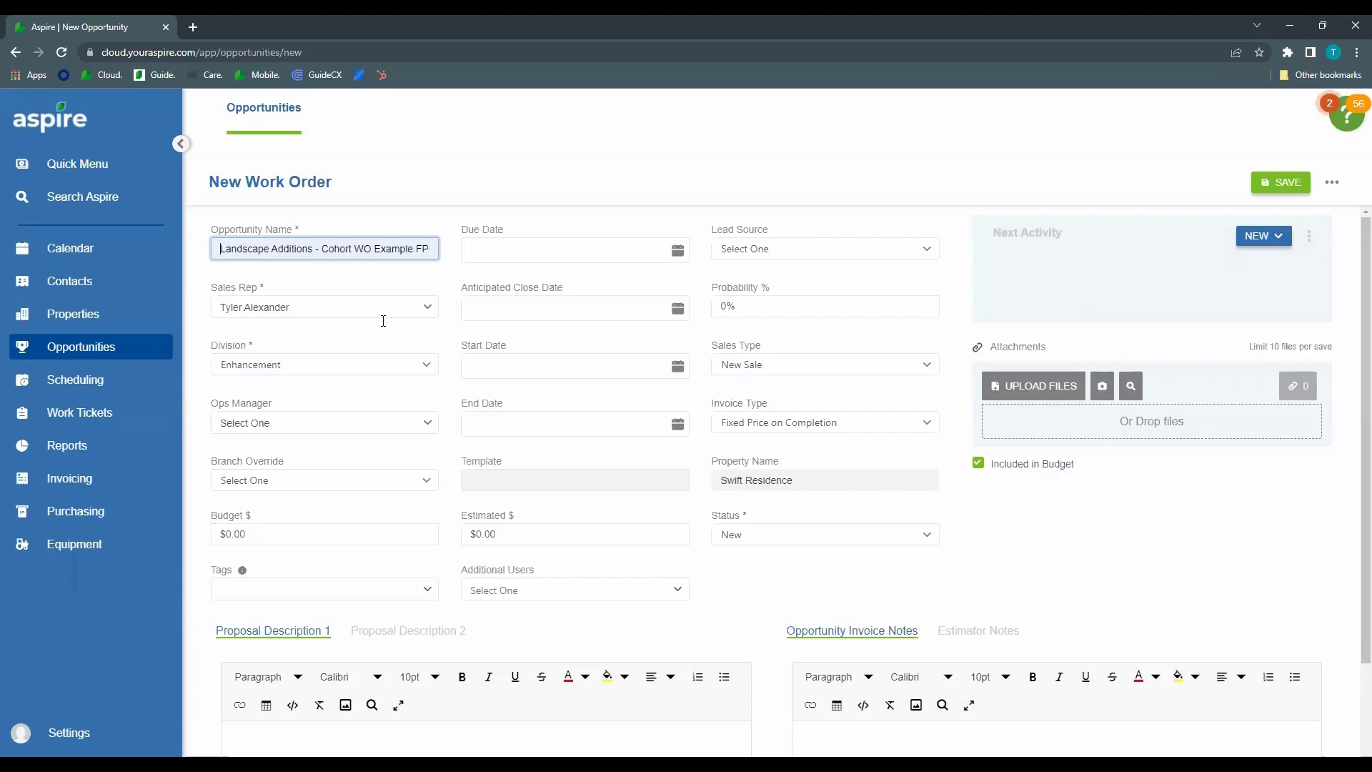
left_click(451, 336)
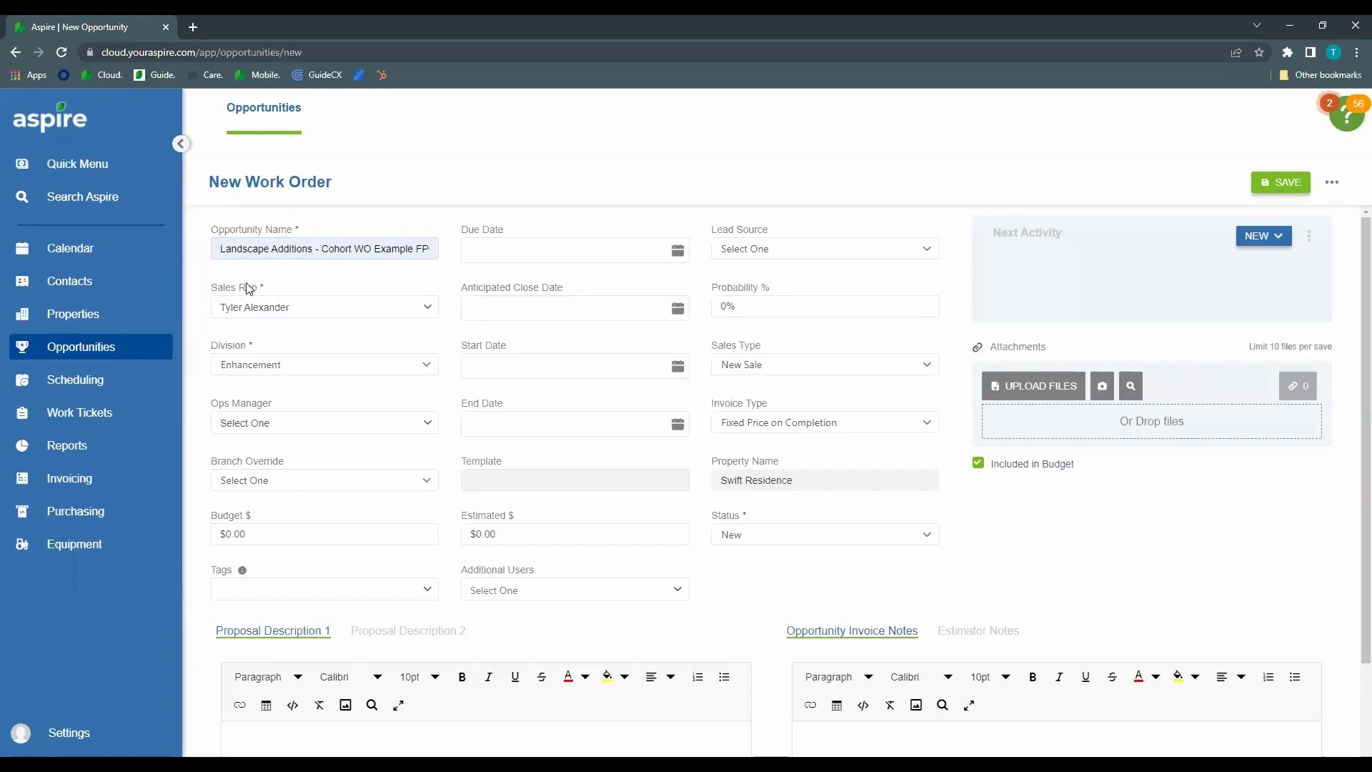
left_click(429, 309)
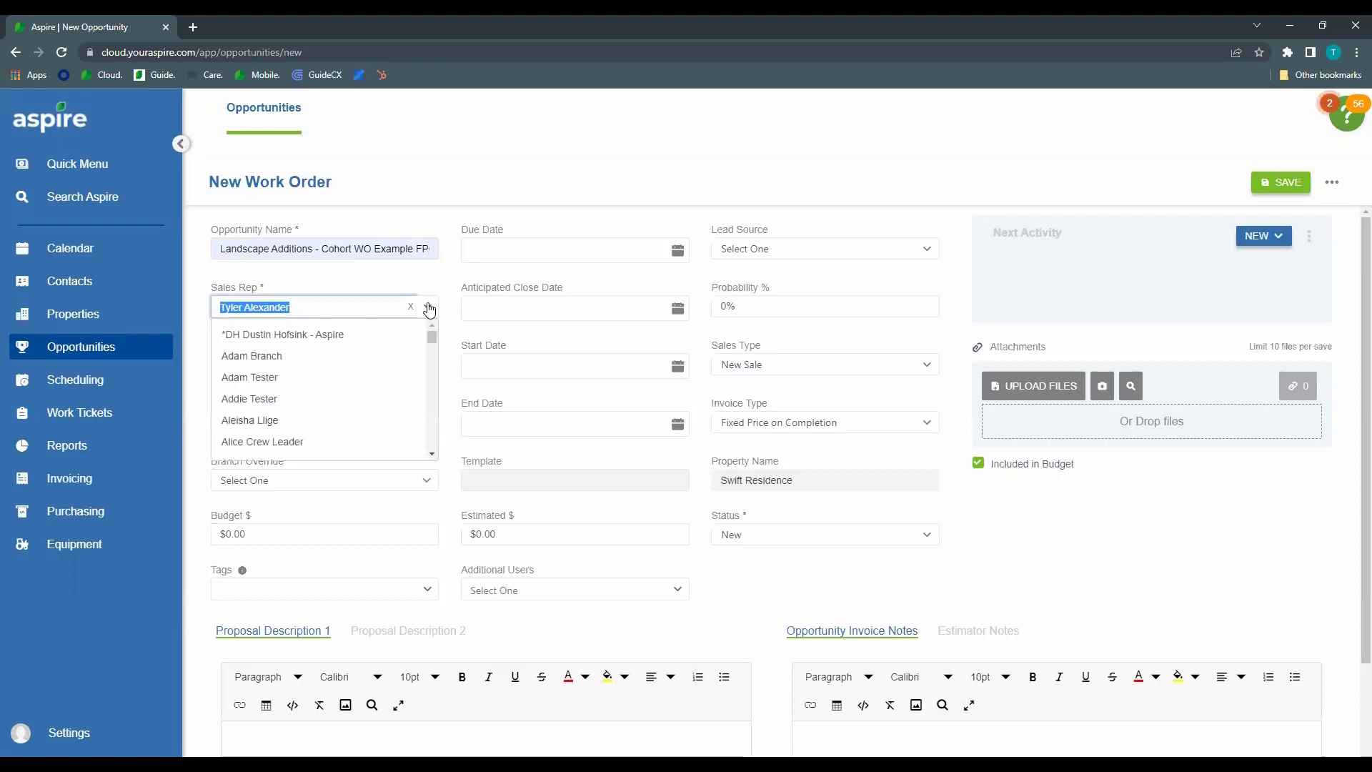
left_click(441, 308)
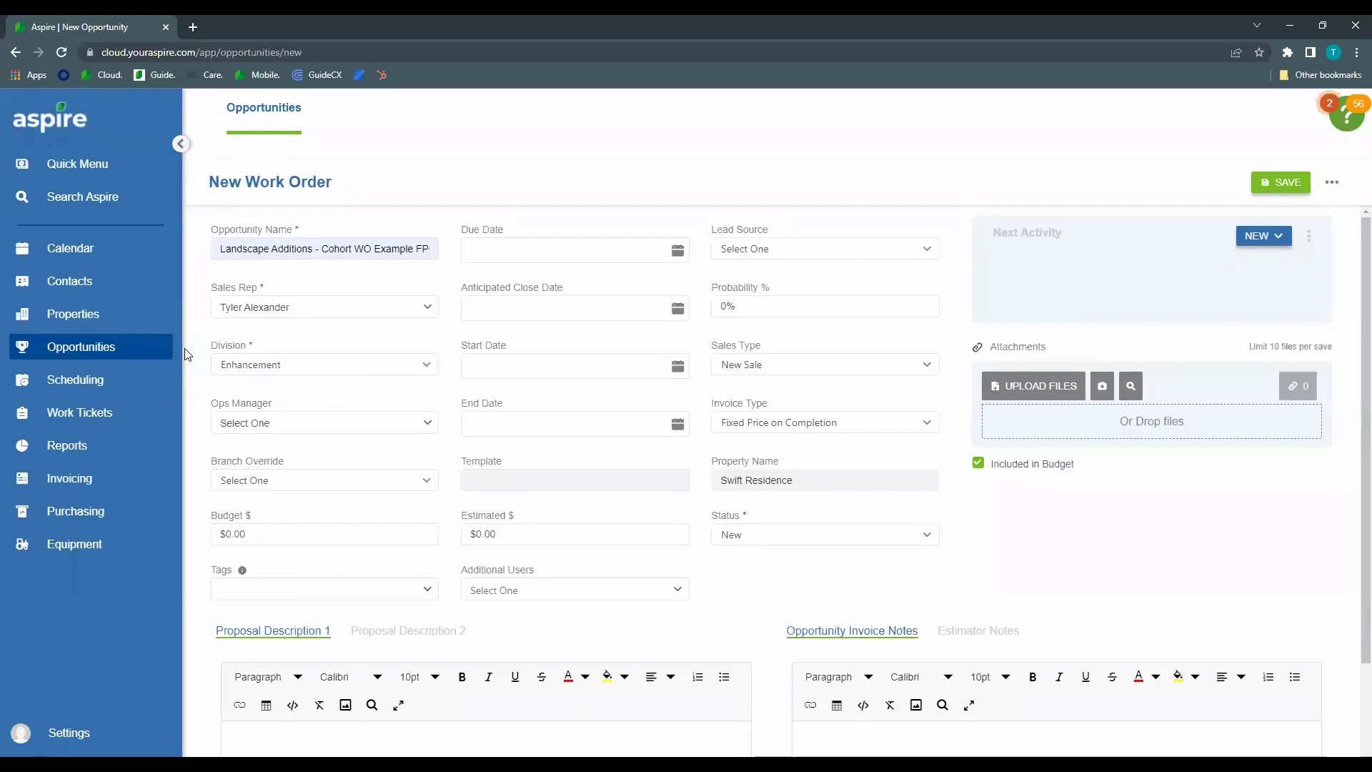
Review the default division for work orders in the Administration application configuration, keeping Enhancement, and return to the new work order
left_click(93, 735)
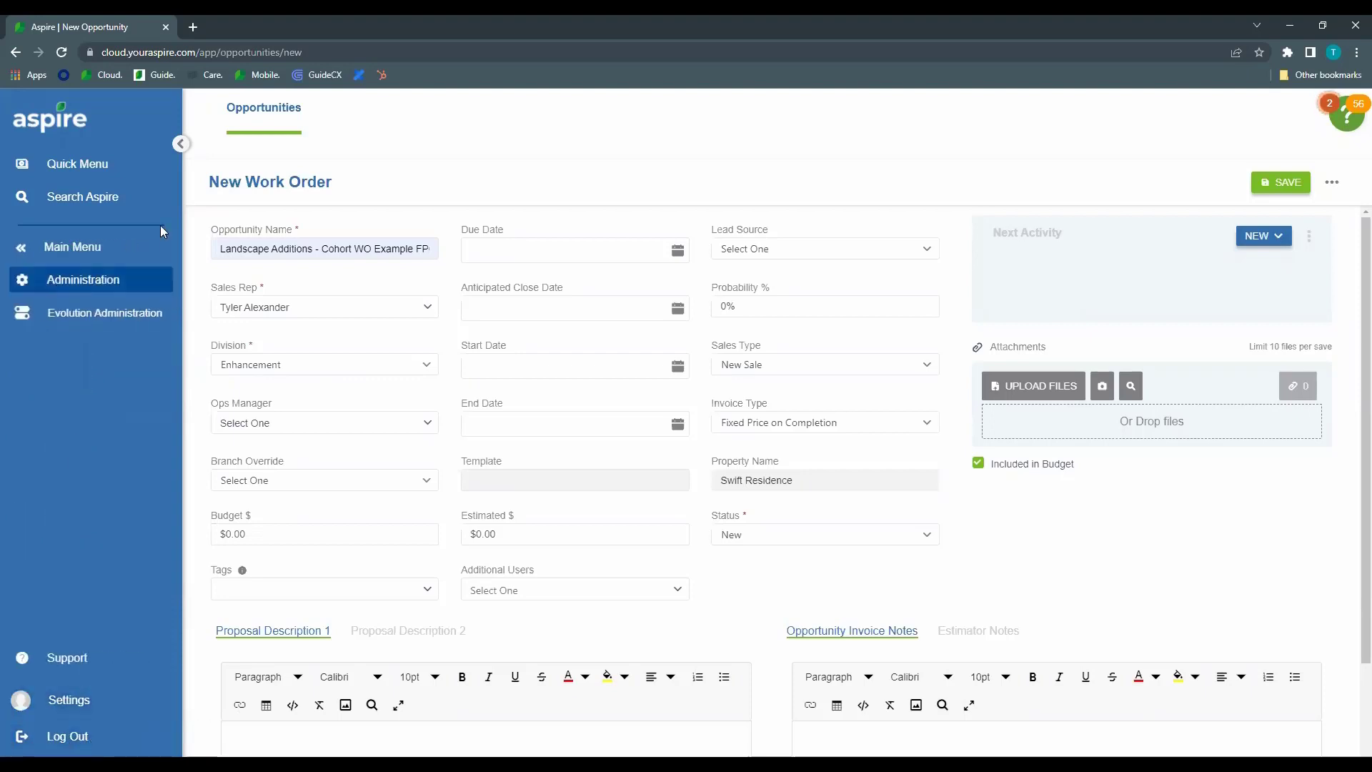
left_click(78, 280)
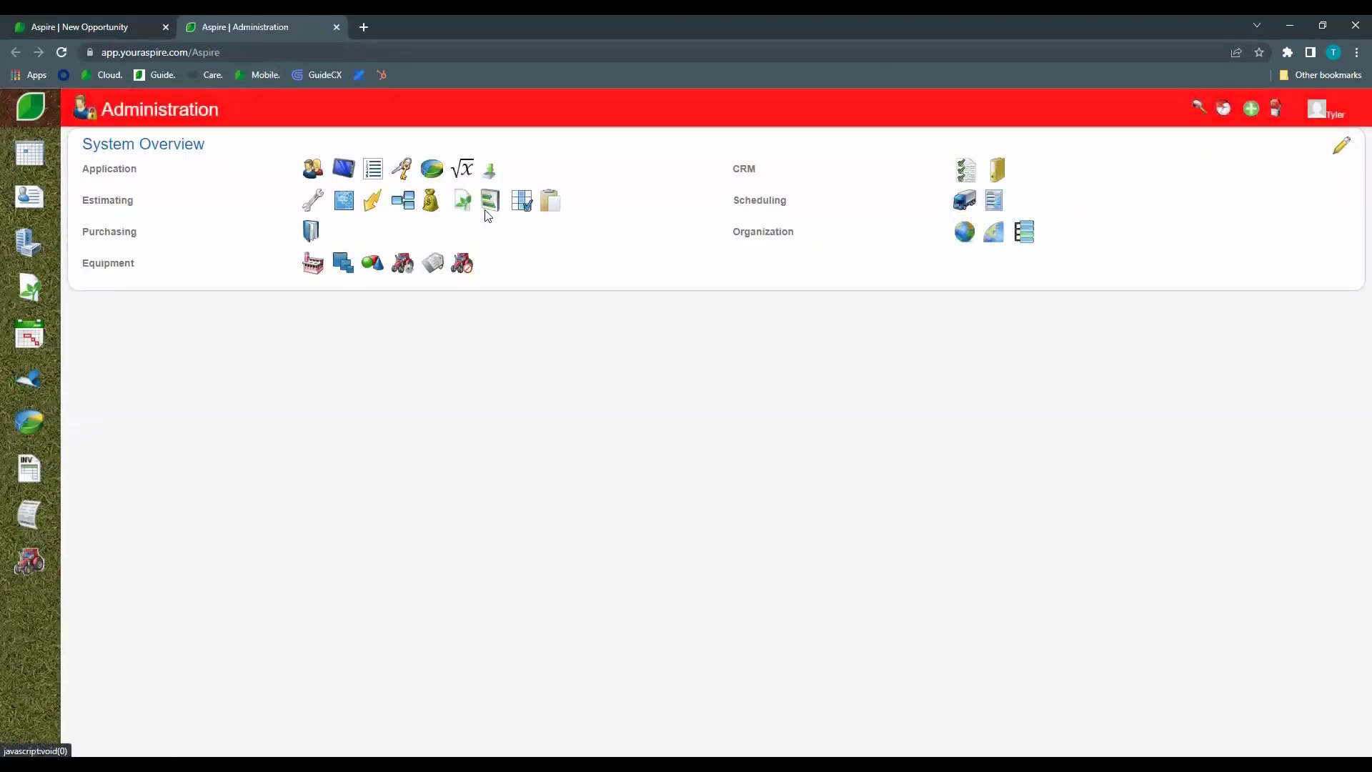
left_click(1343, 147)
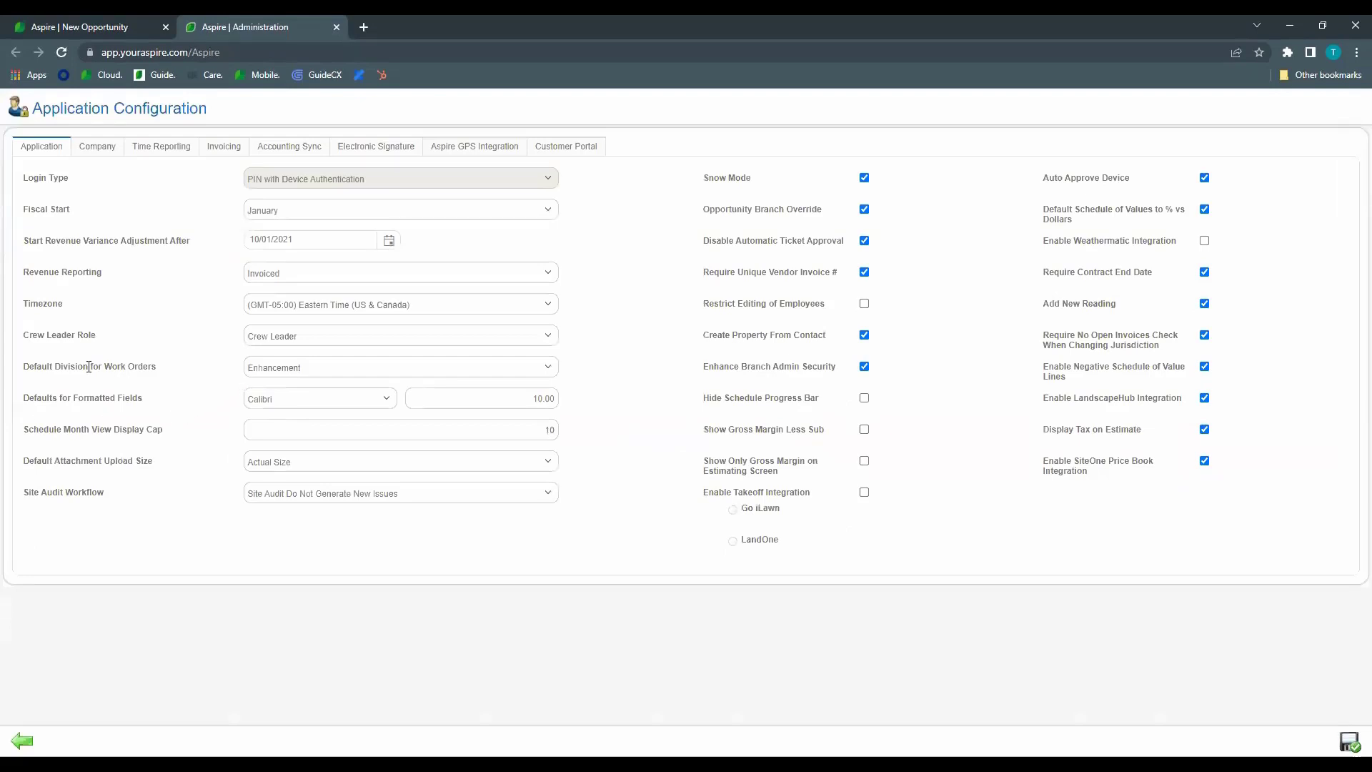
left_click_drag(23, 368, 162, 372)
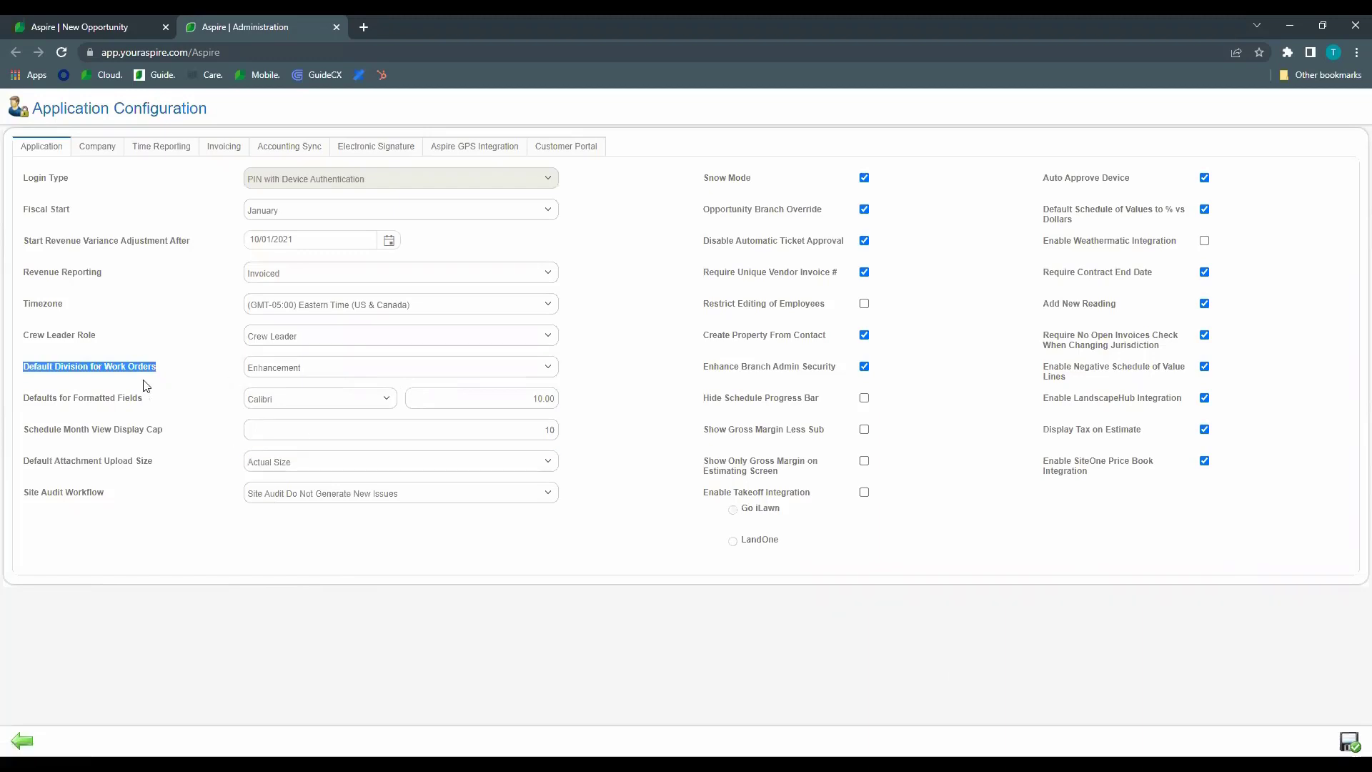
left_click(550, 373)
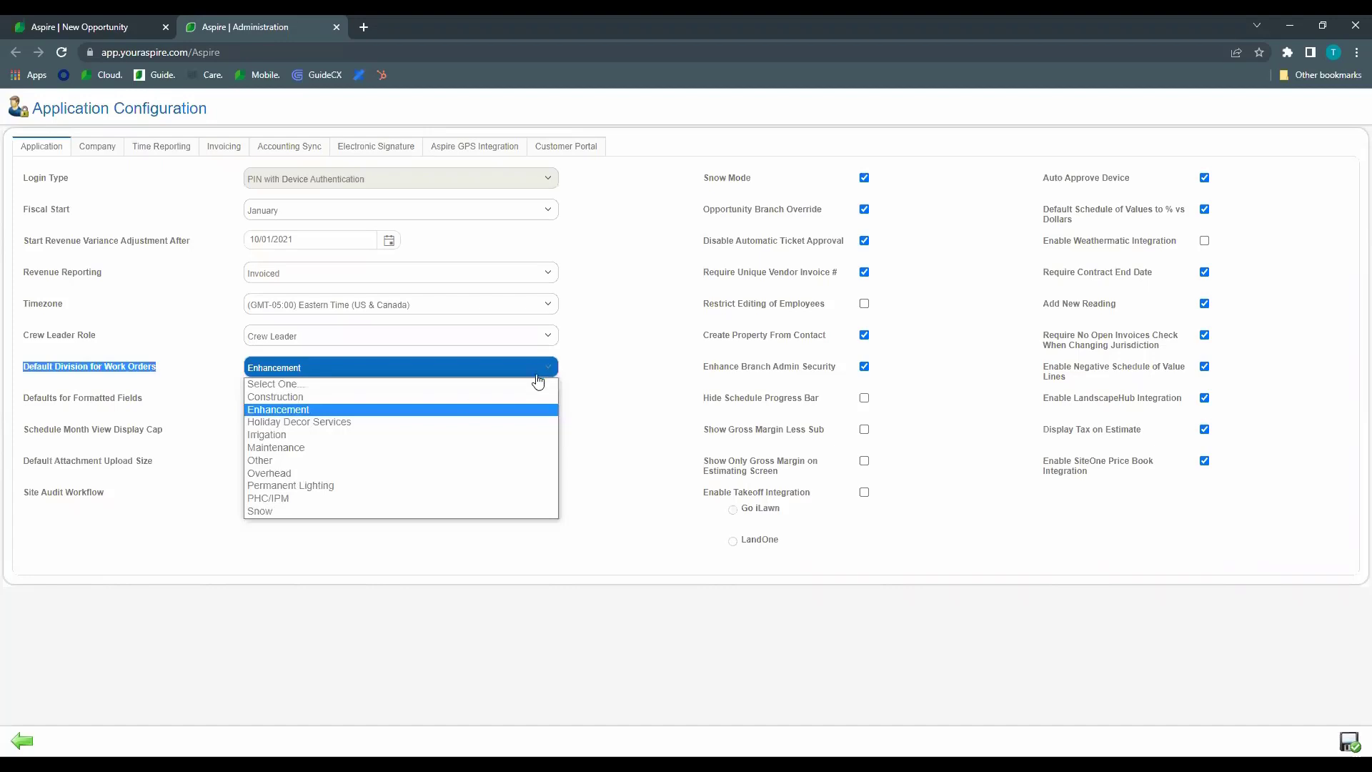
left_click(383, 409)
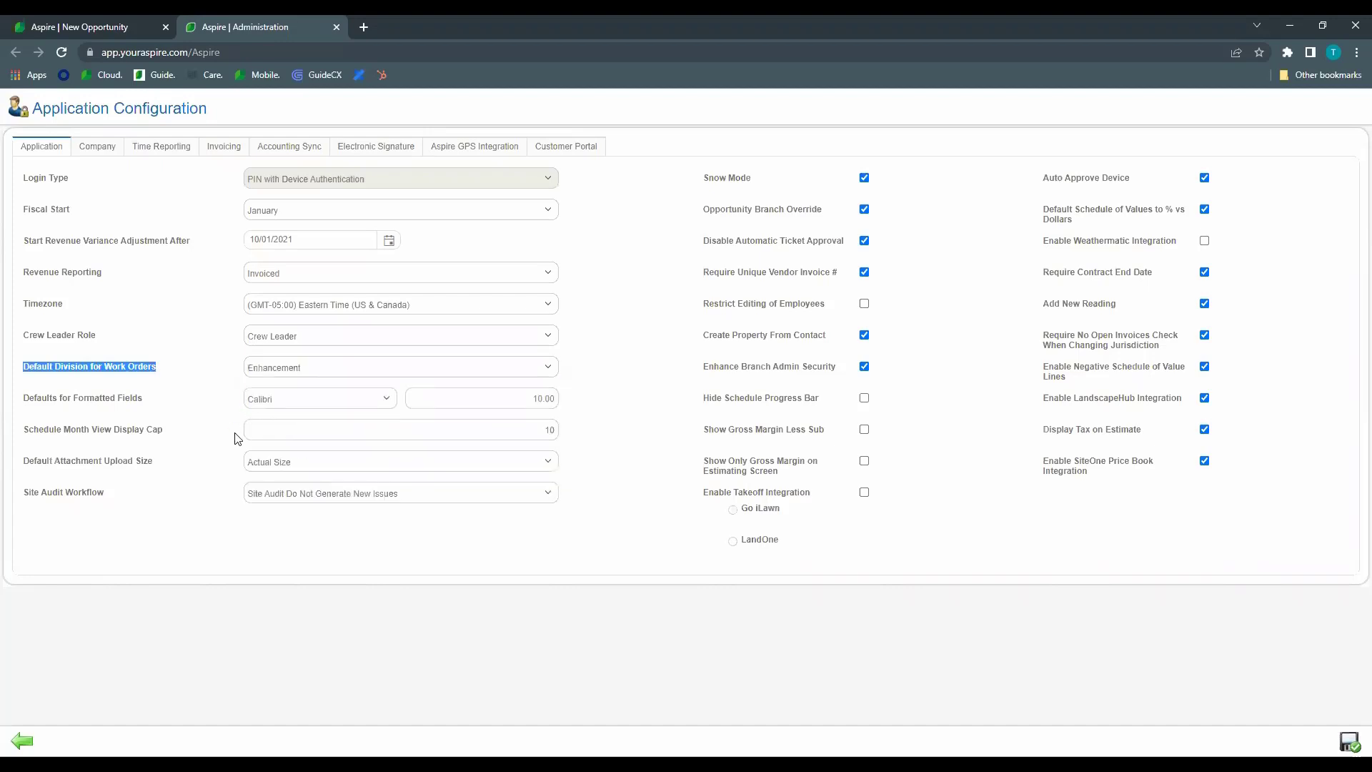
left_click(205, 451)
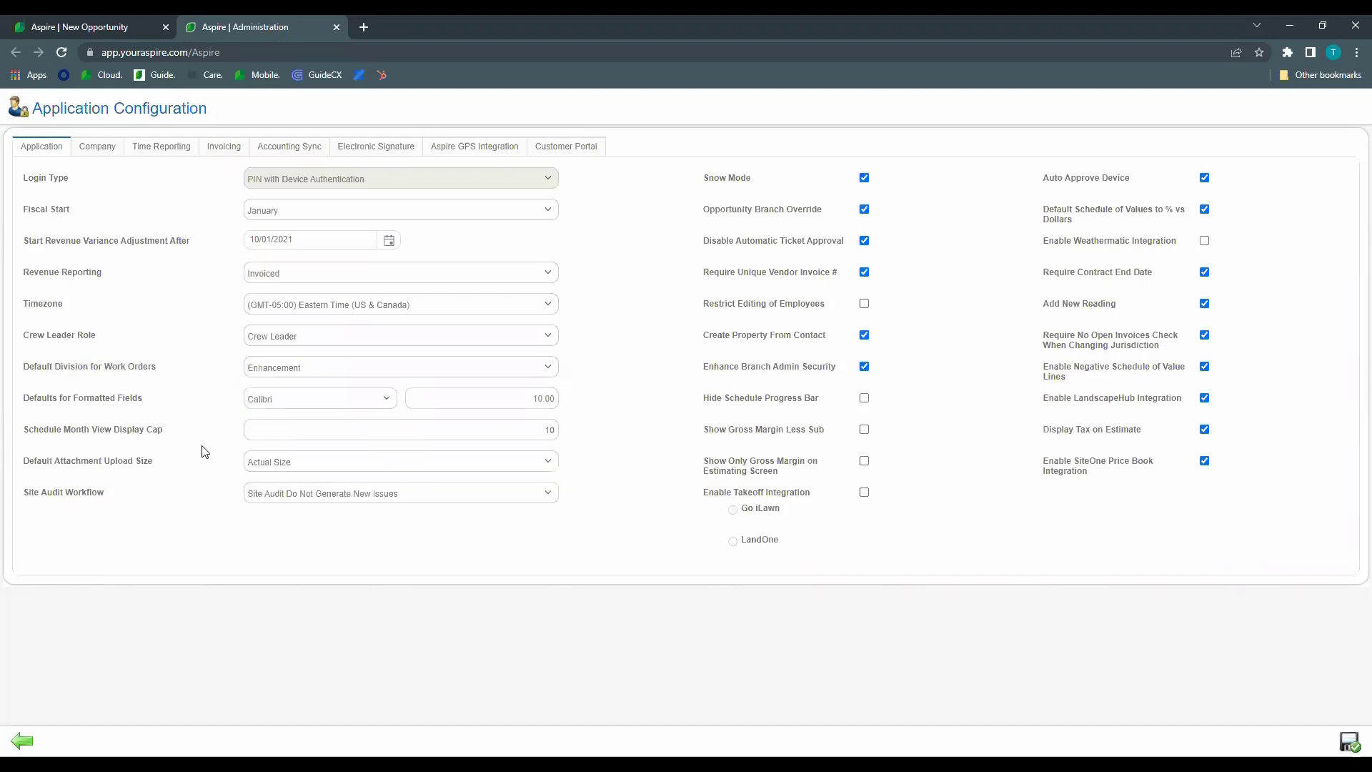
left_click(24, 743)
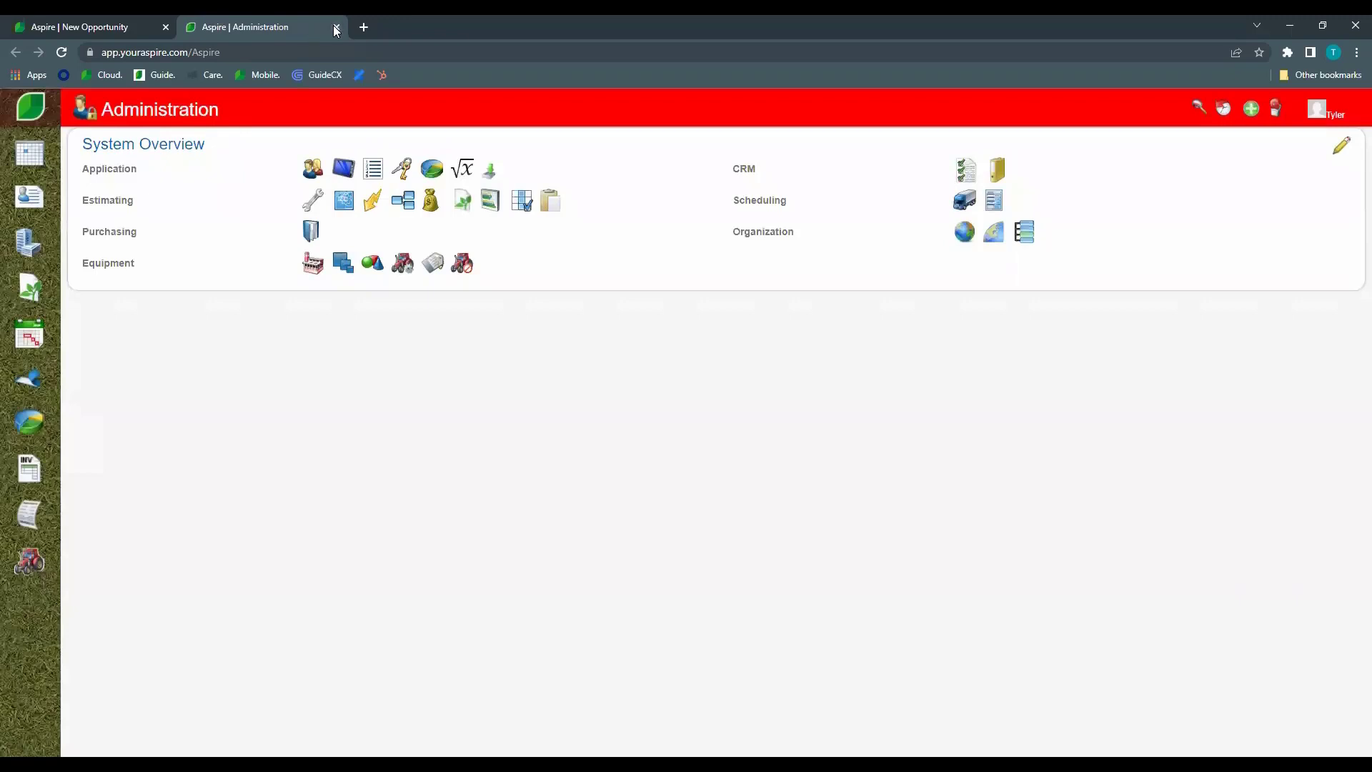
left_click(336, 27)
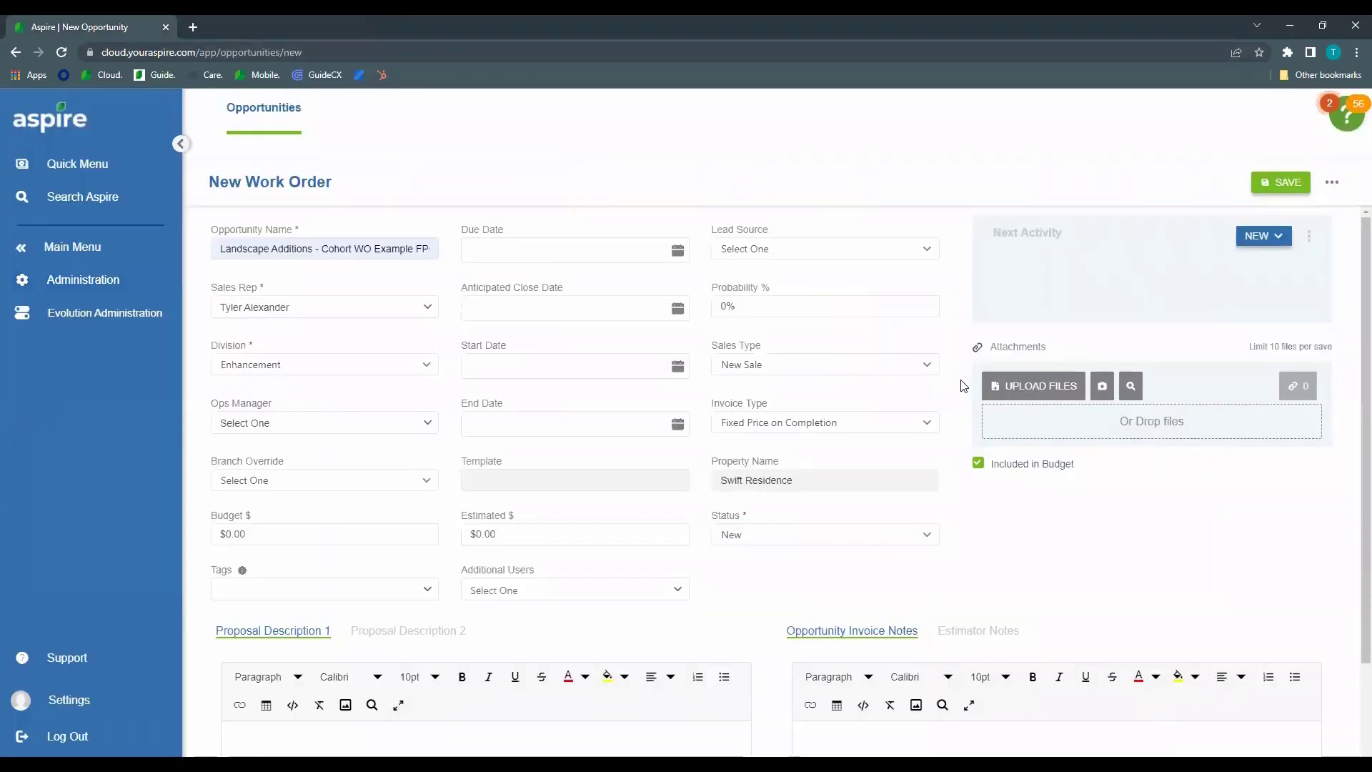
Check the ops manager choices and set the work order's start date to 5/16/2022
left_click(427, 427)
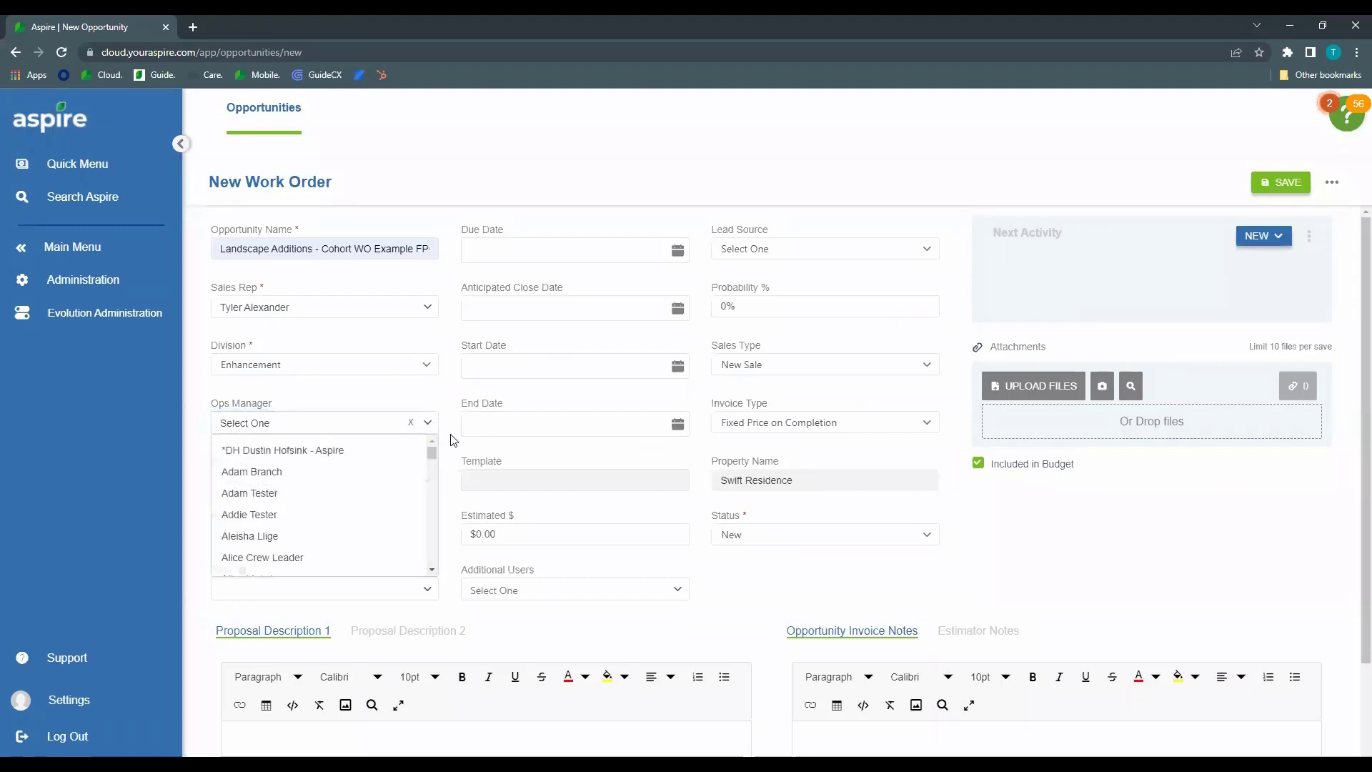
left_click(453, 439)
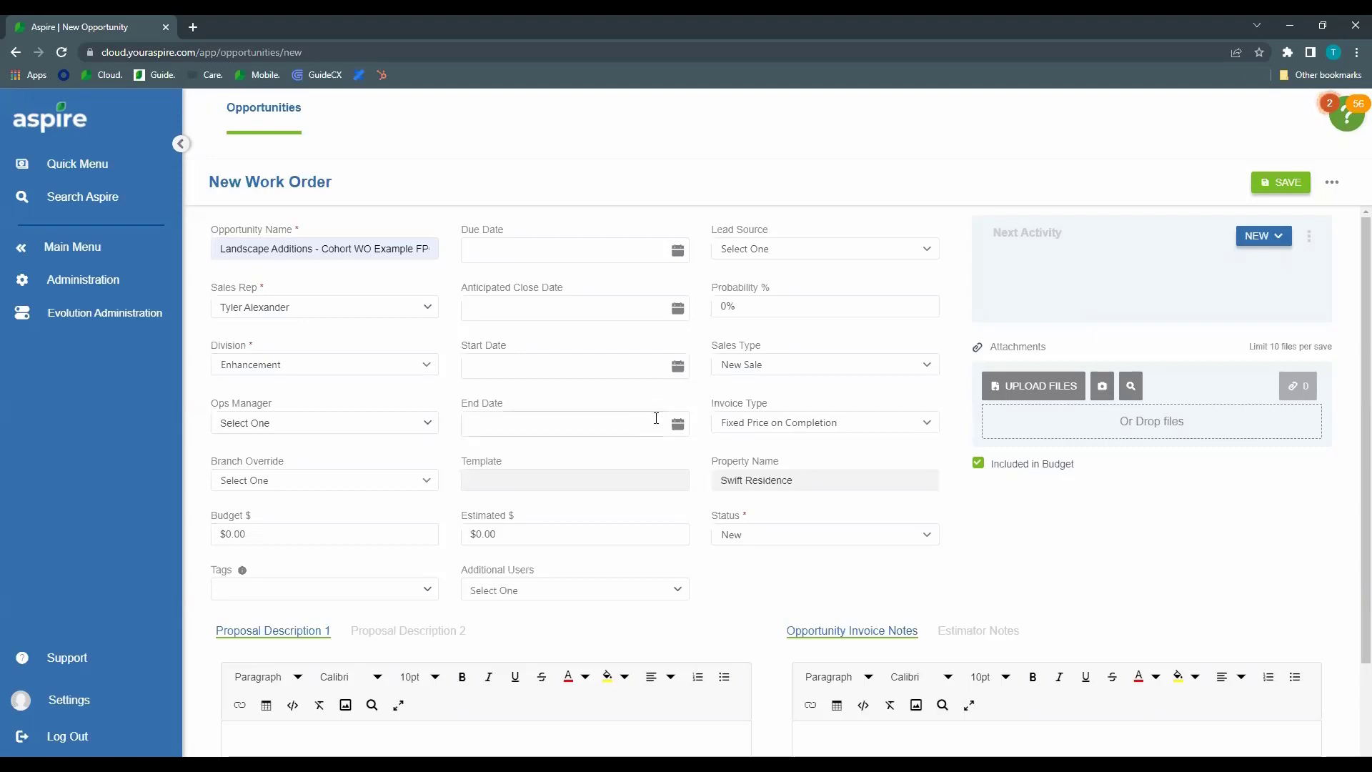
left_click(679, 371)
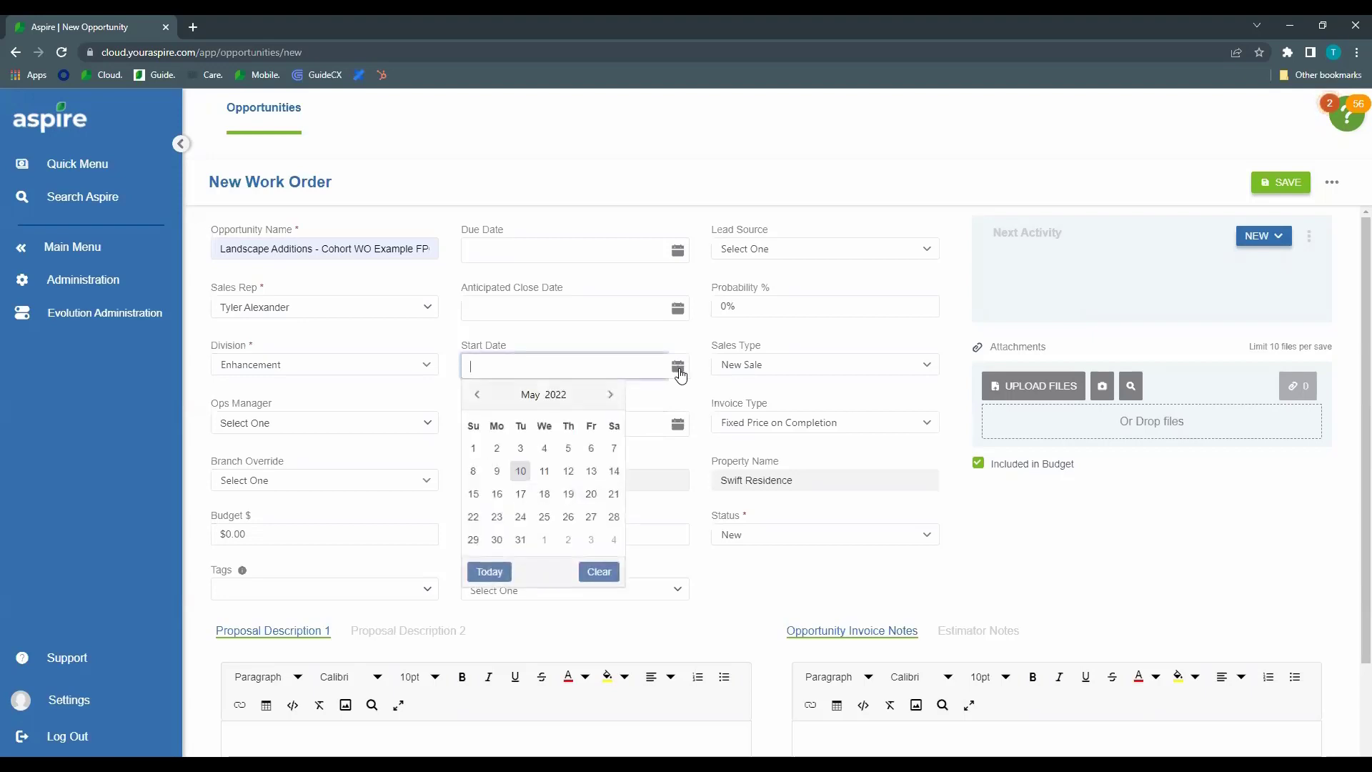
left_click(497, 494)
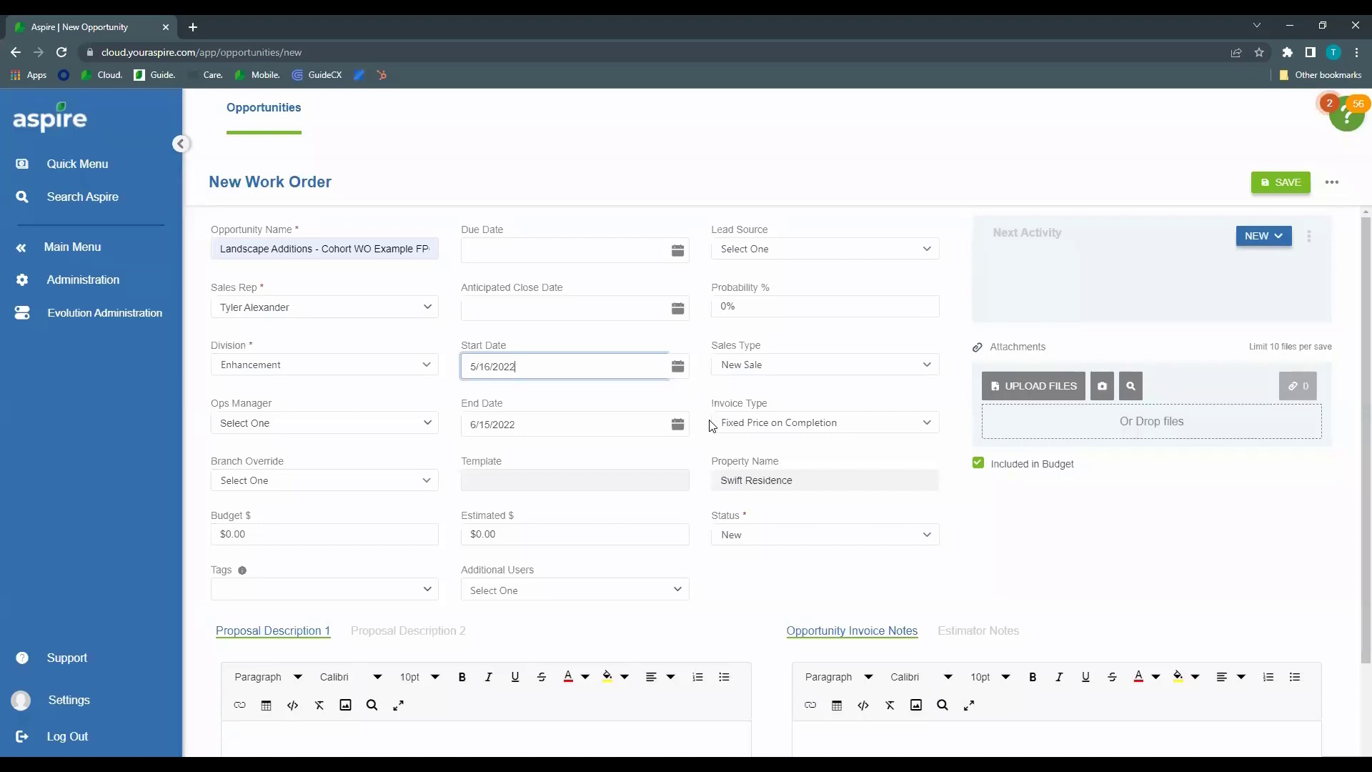
left_click(678, 395)
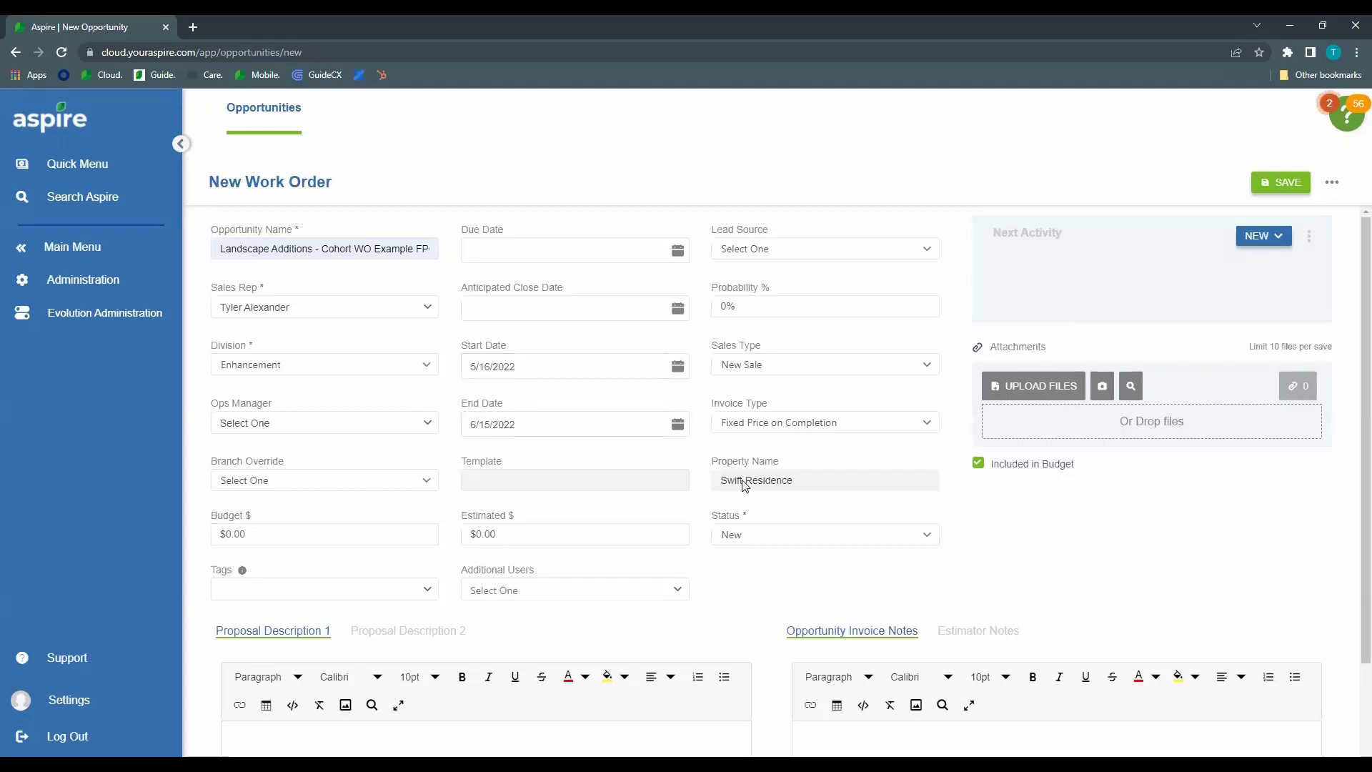
Review the work order's end date calendar and budget field without changing either
left_click(678, 424)
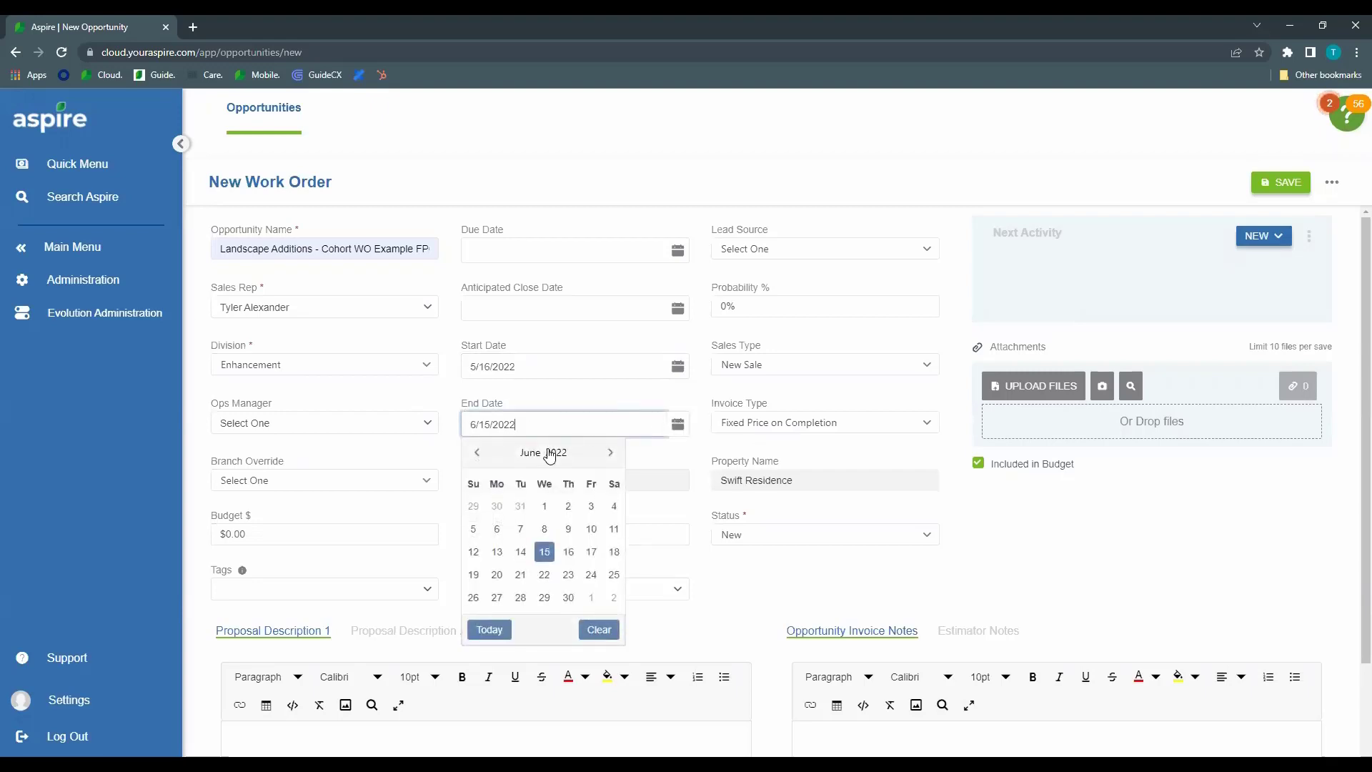
left_click(645, 455)
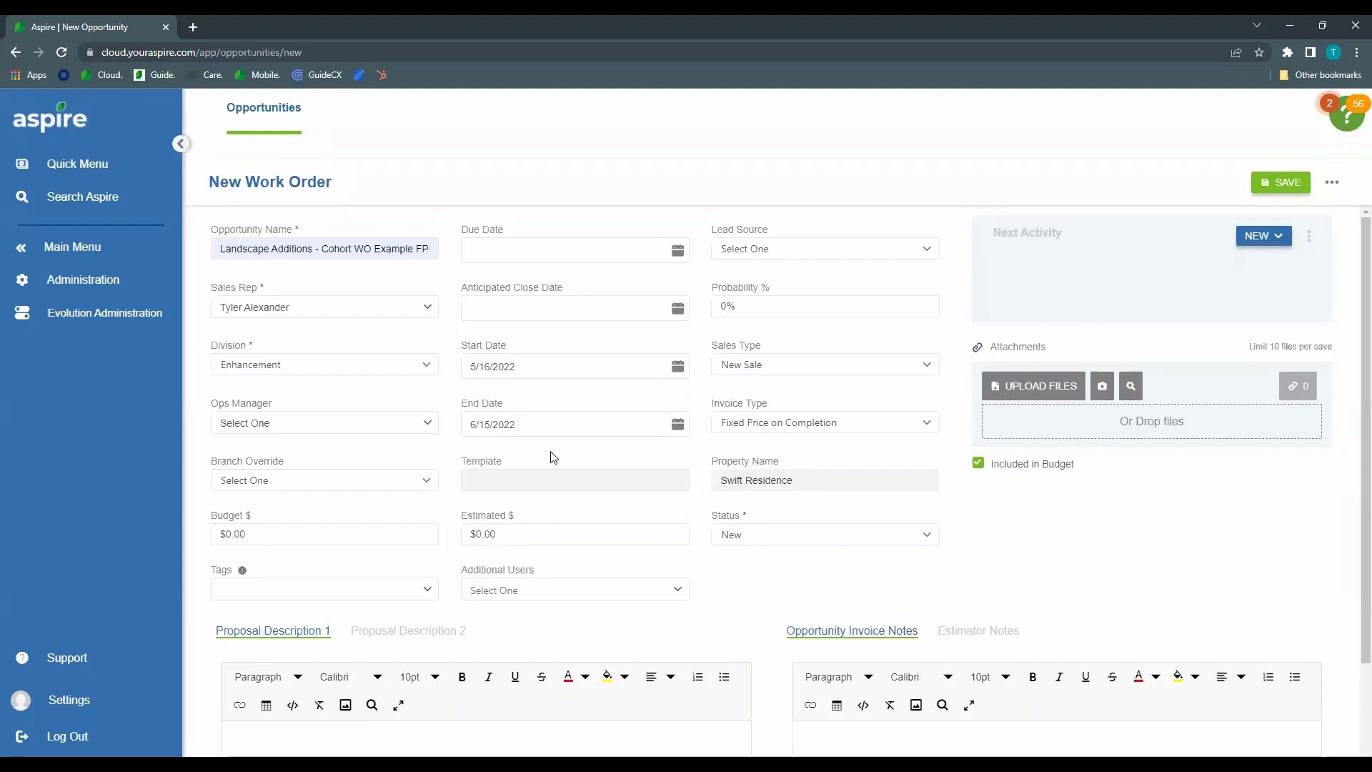
left_click(676, 427)
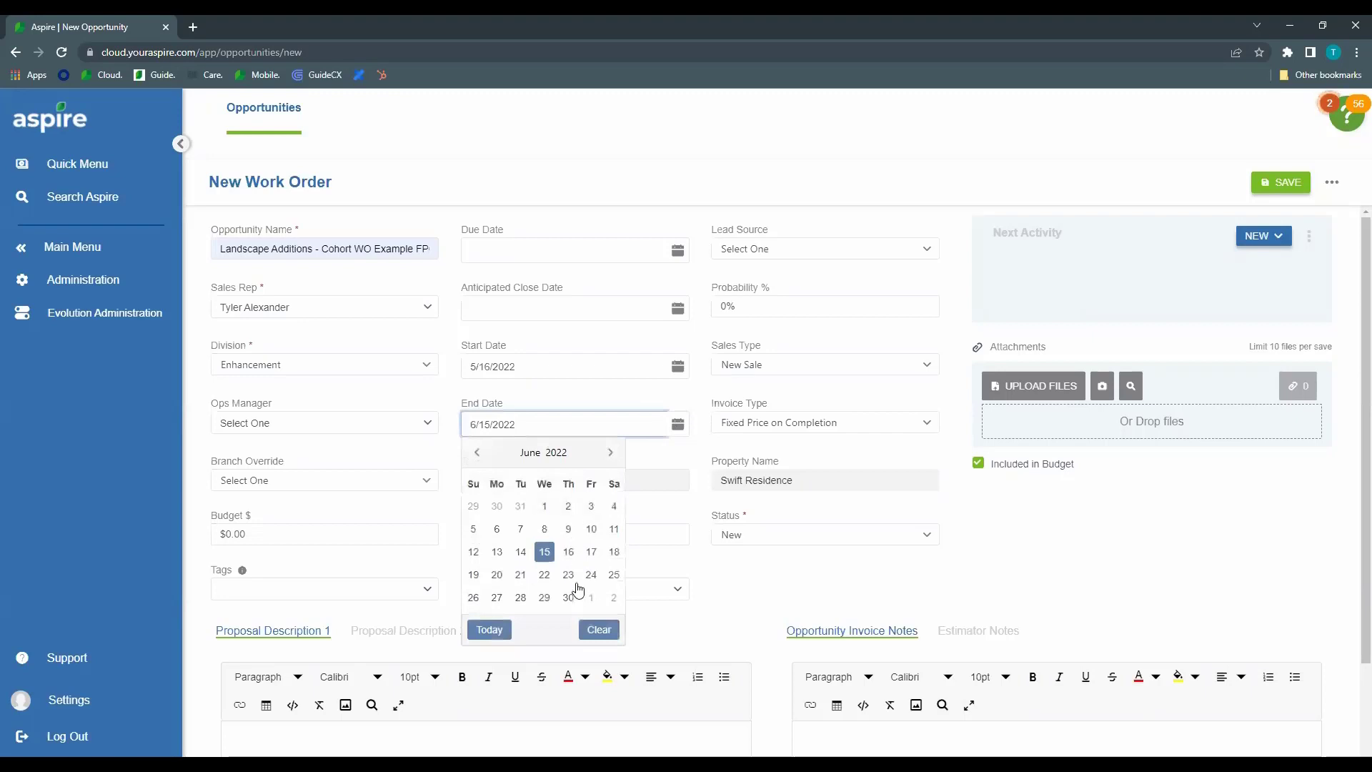
left_click(699, 452)
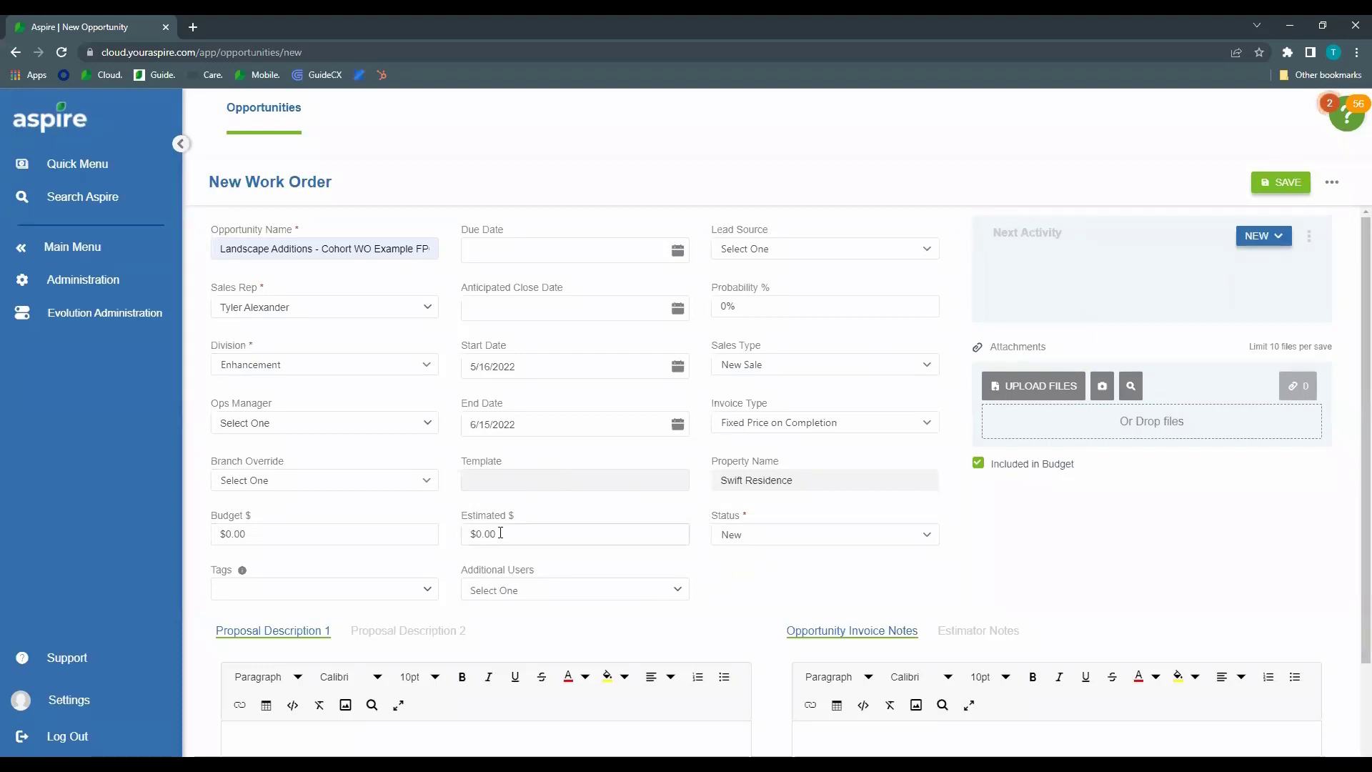
left_click(289, 534)
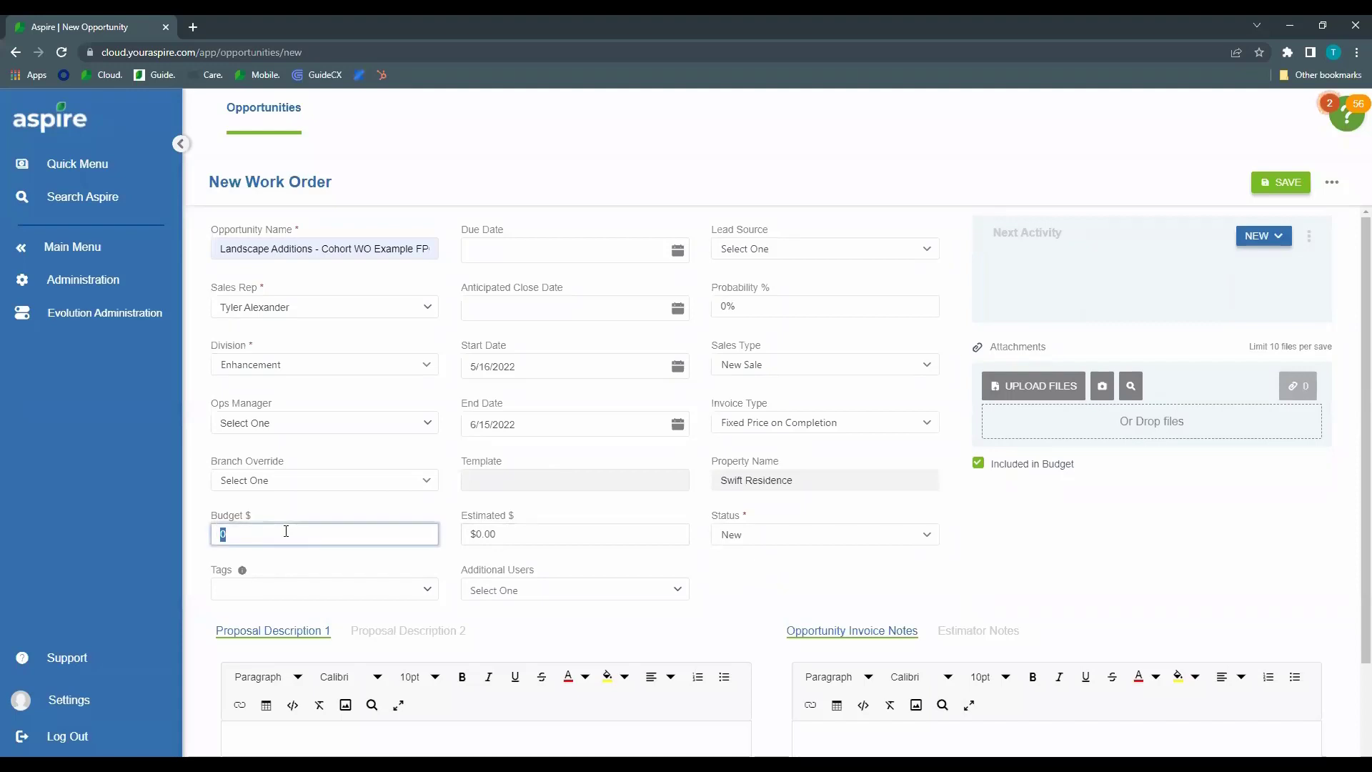
left_click(447, 539)
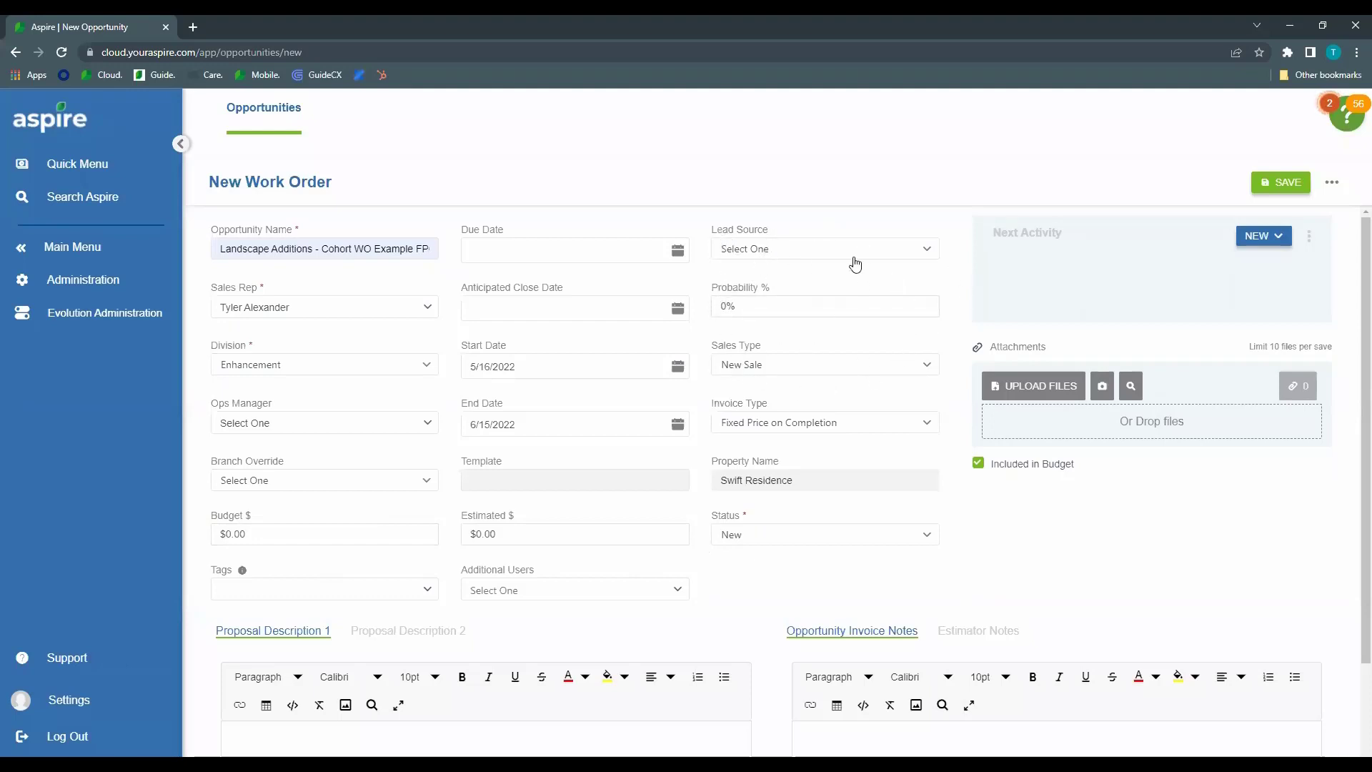
Check the lead source choices and the probability field, and keep New Sale as the sales type
left_click(927, 251)
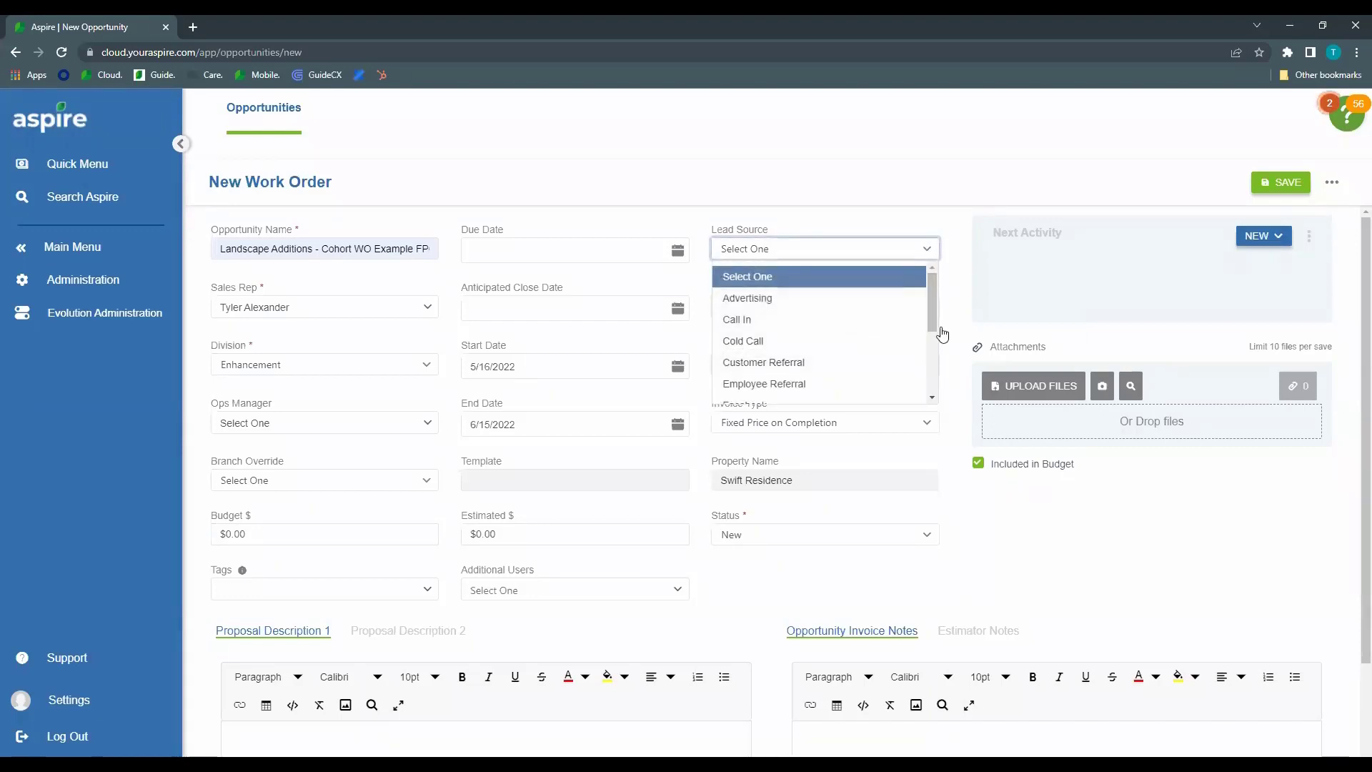
left_click(957, 323)
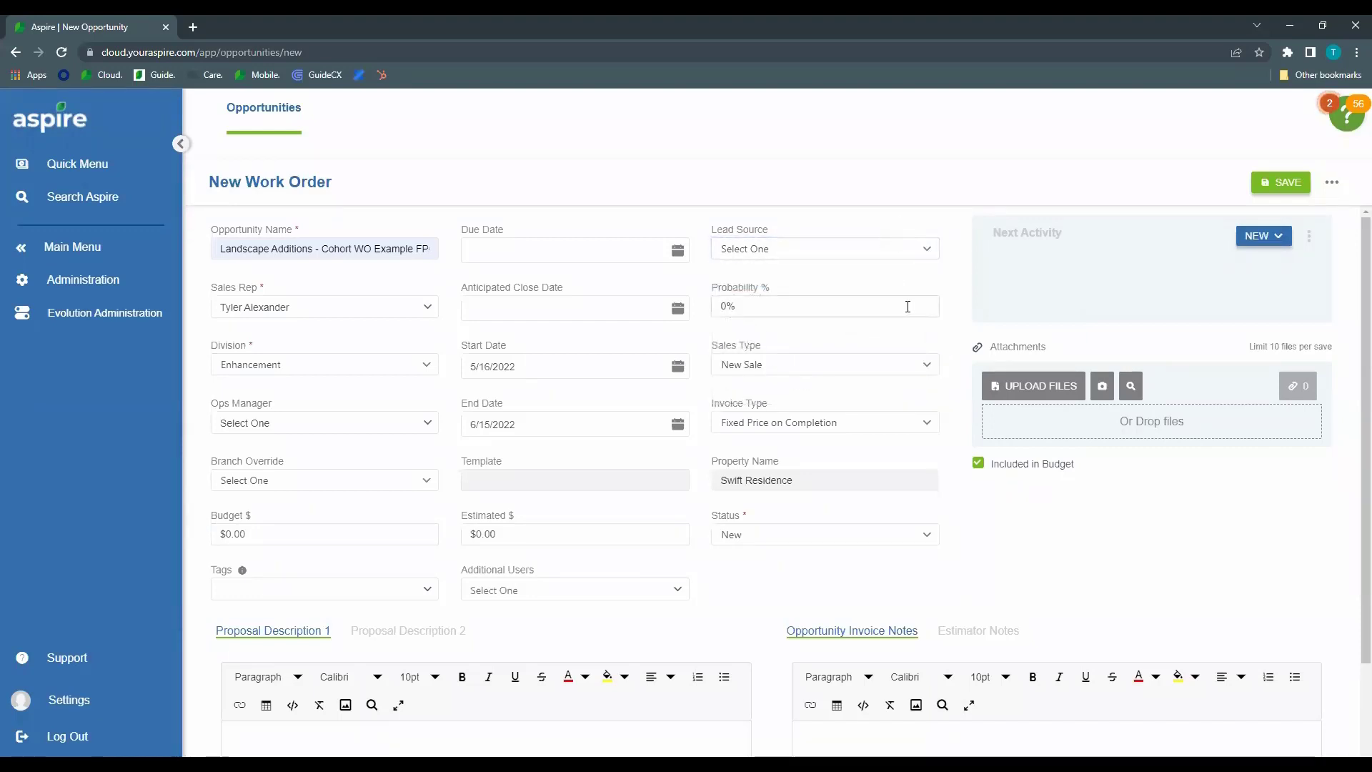
left_click(769, 308)
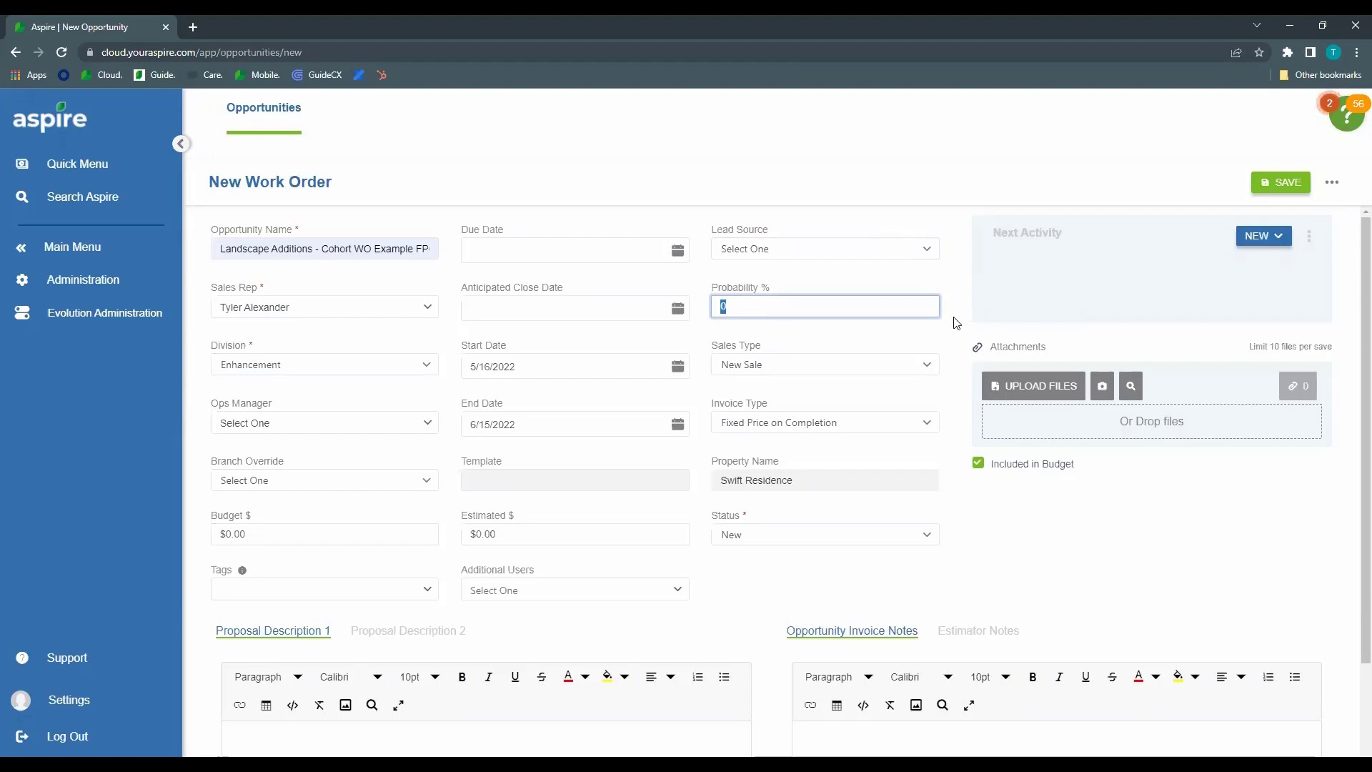
left_click(941, 335)
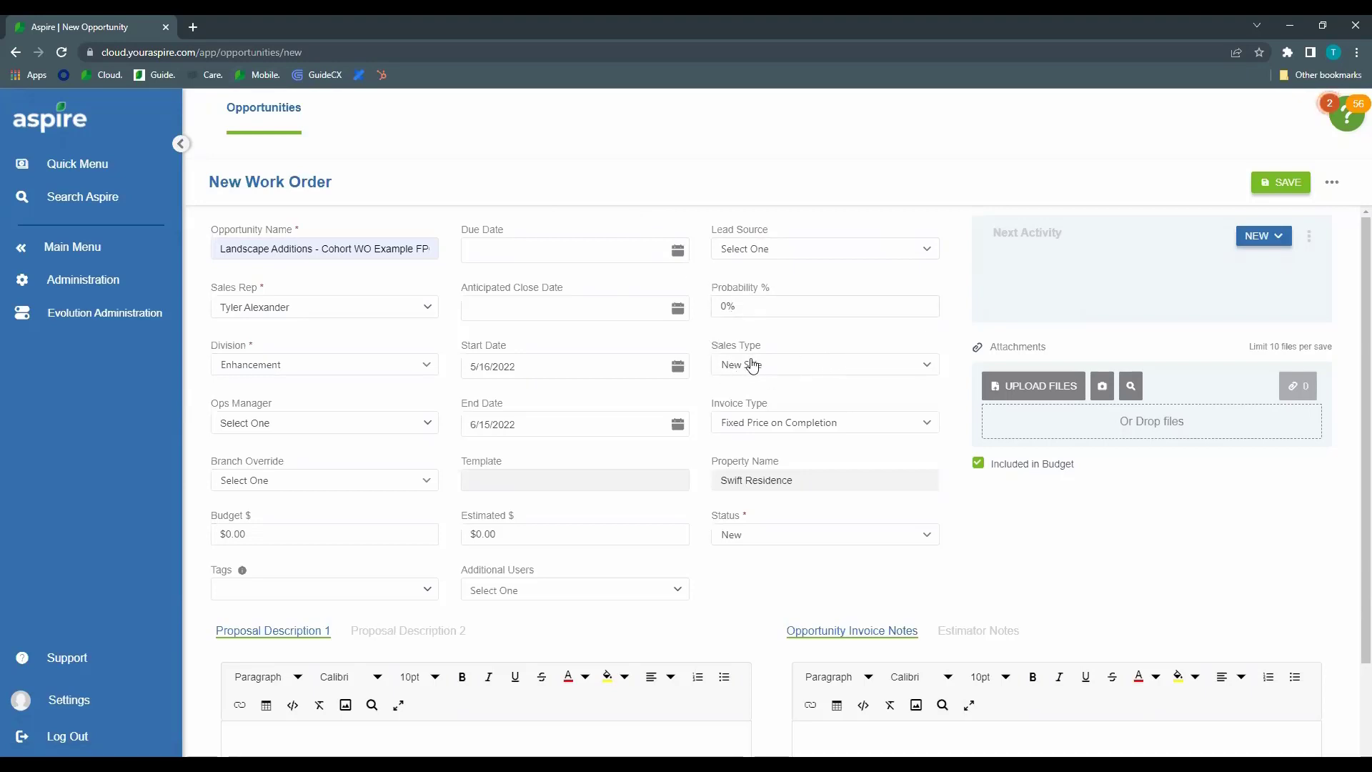
left_click(929, 372)
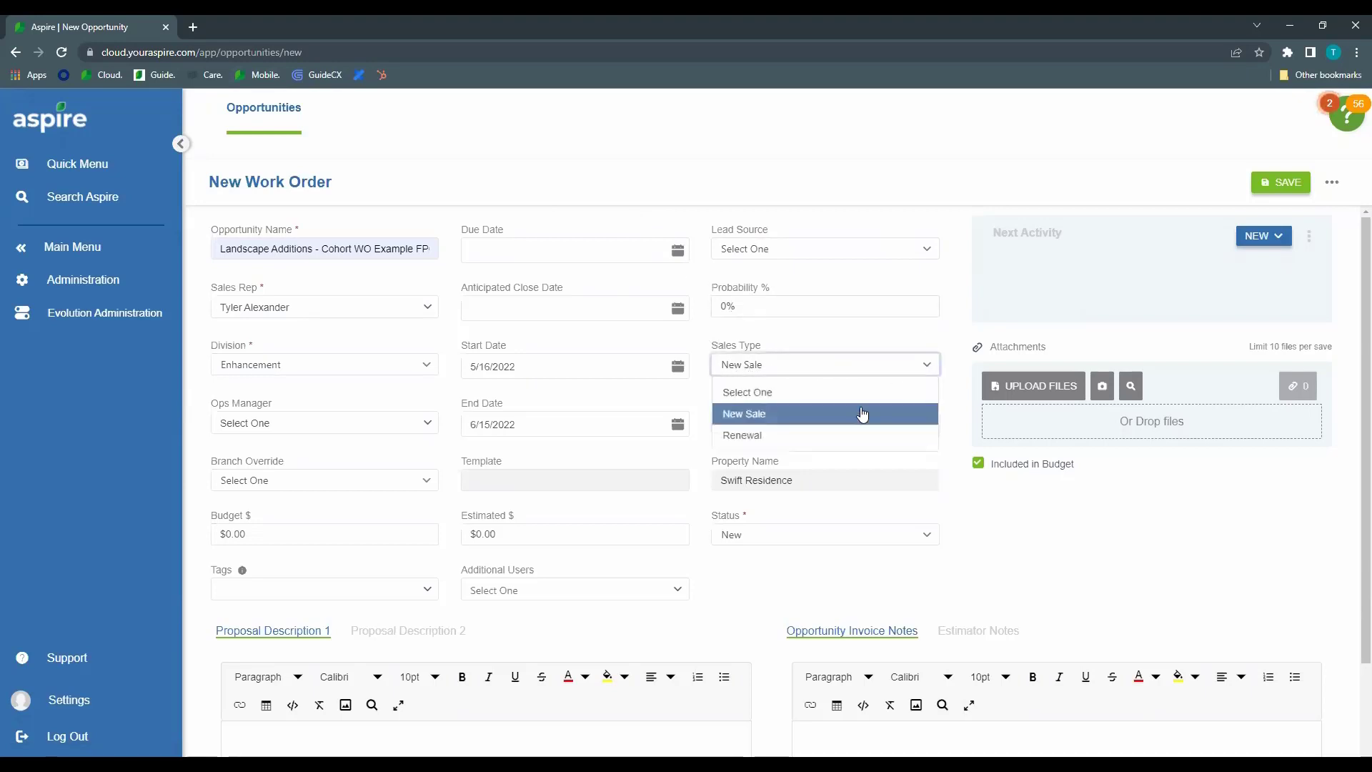
left_click(845, 411)
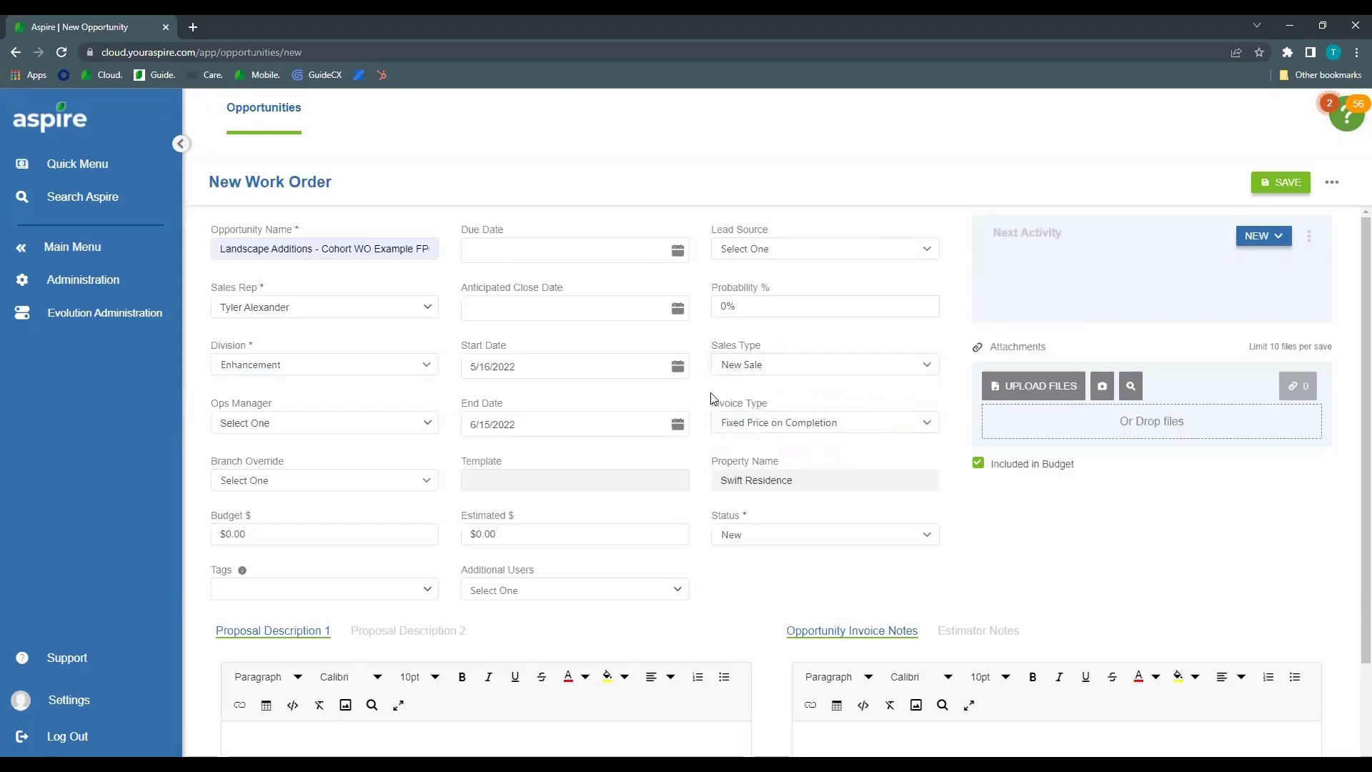
Try the invoice types Fixed Price on Payment Schedule and Fixed Price Open Billing, and return the invoice type to Fixed Price on Completion
left_click(928, 427)
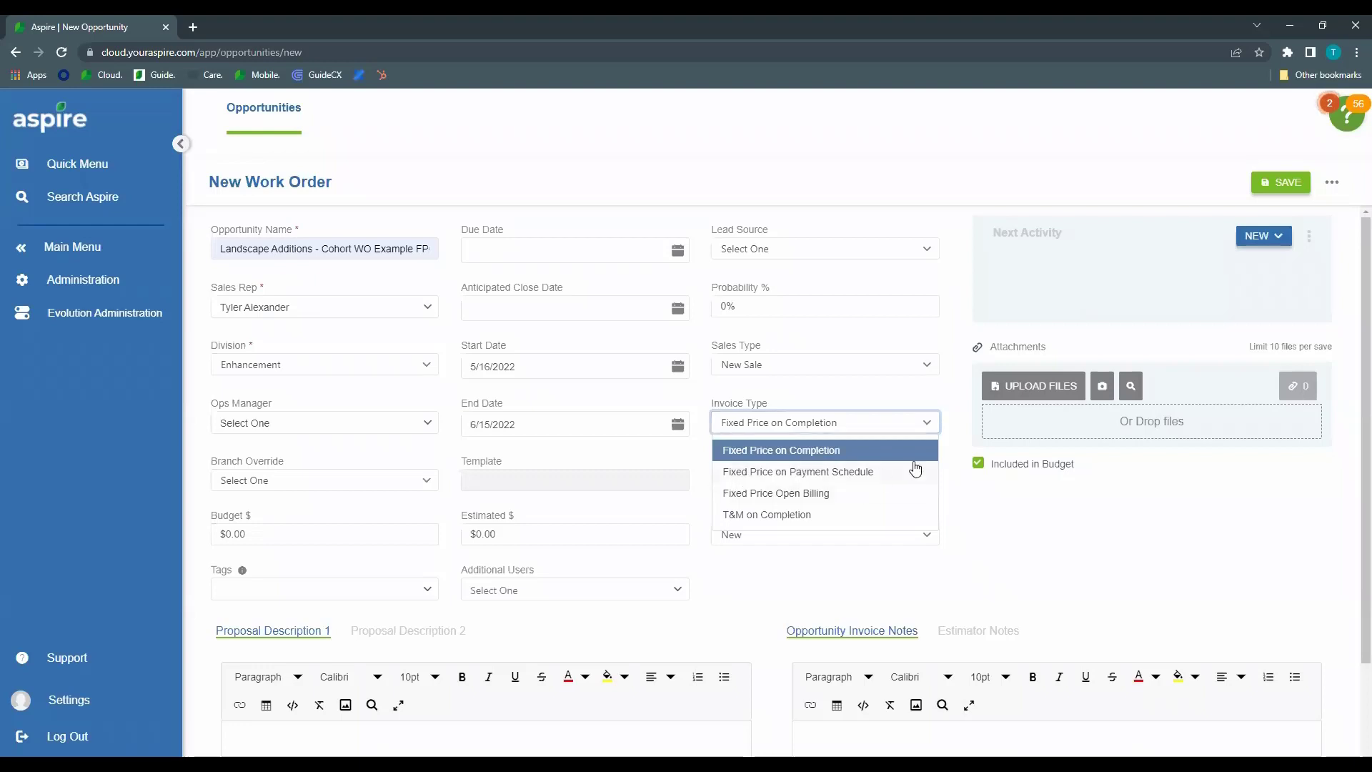
left_click(763, 475)
left_click(937, 424)
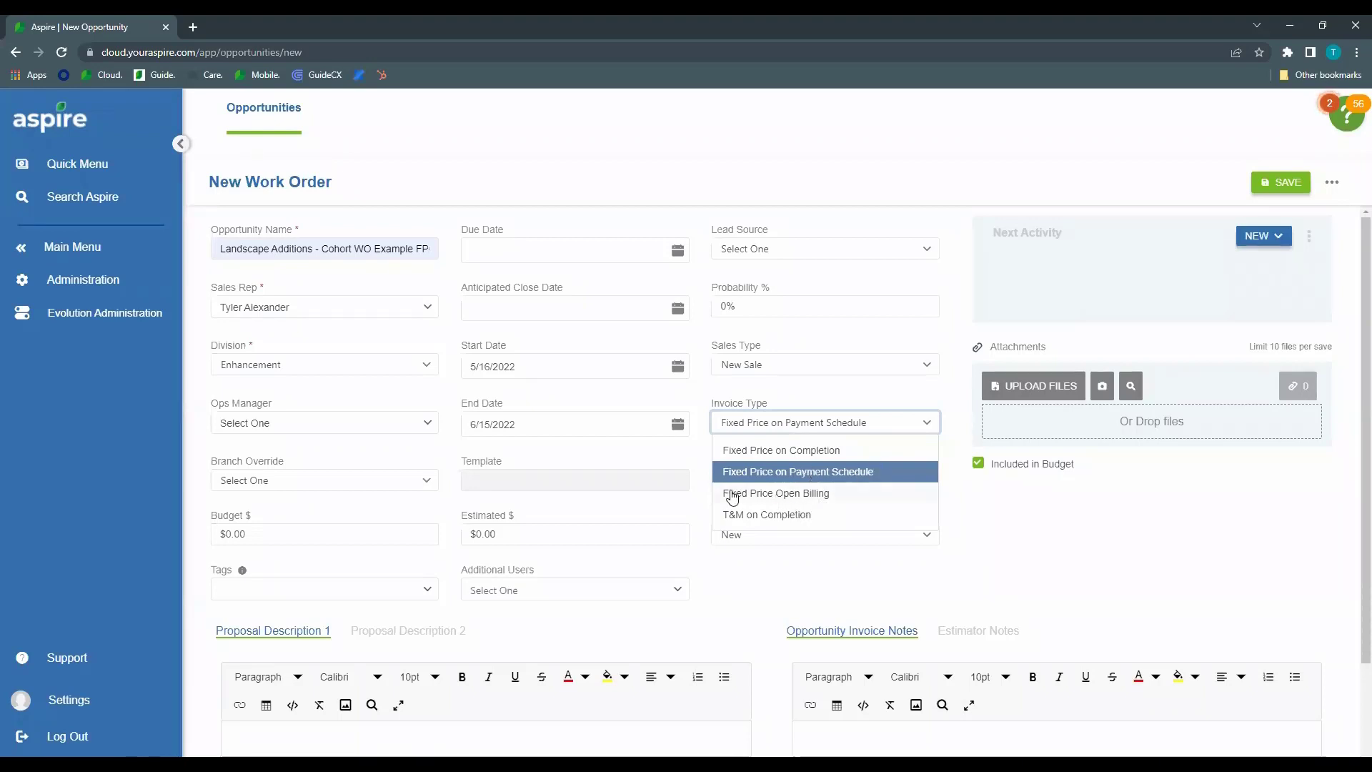
left_click(818, 493)
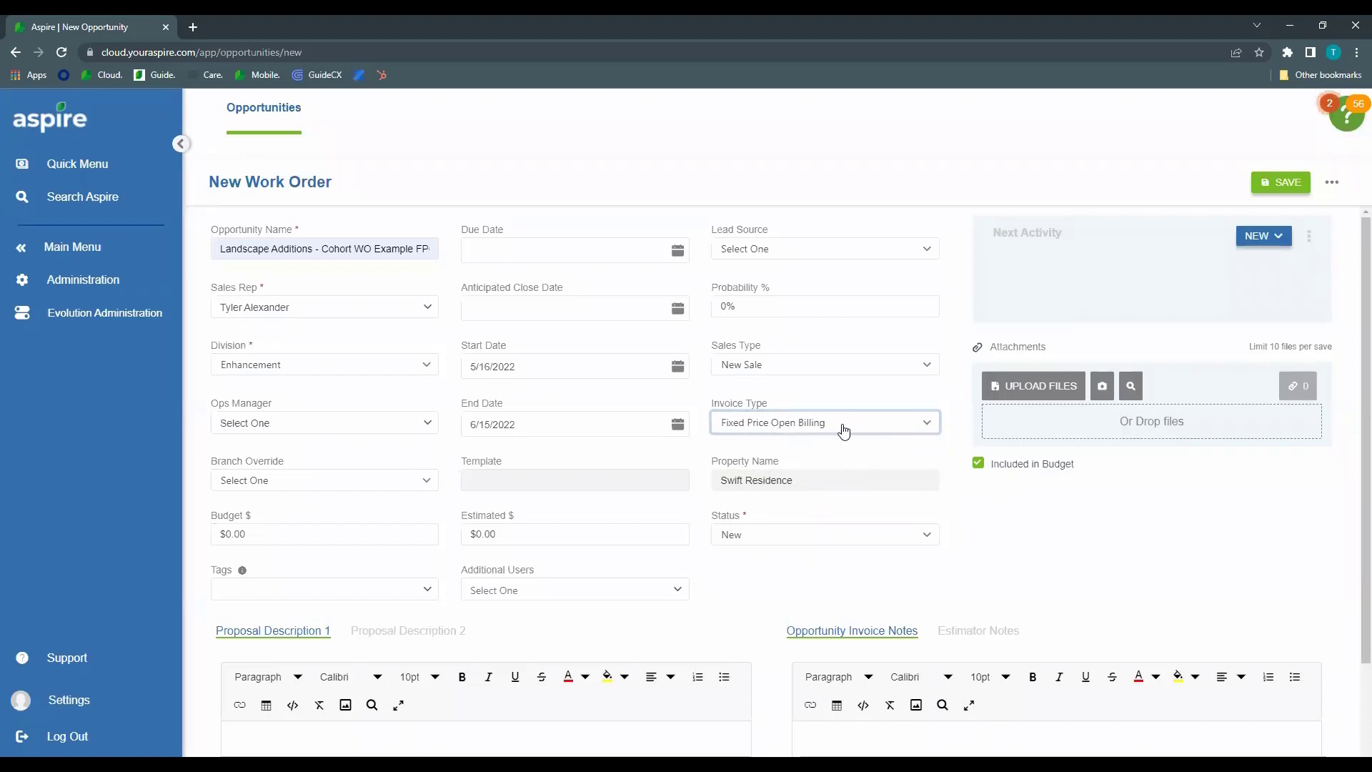
left_click(928, 424)
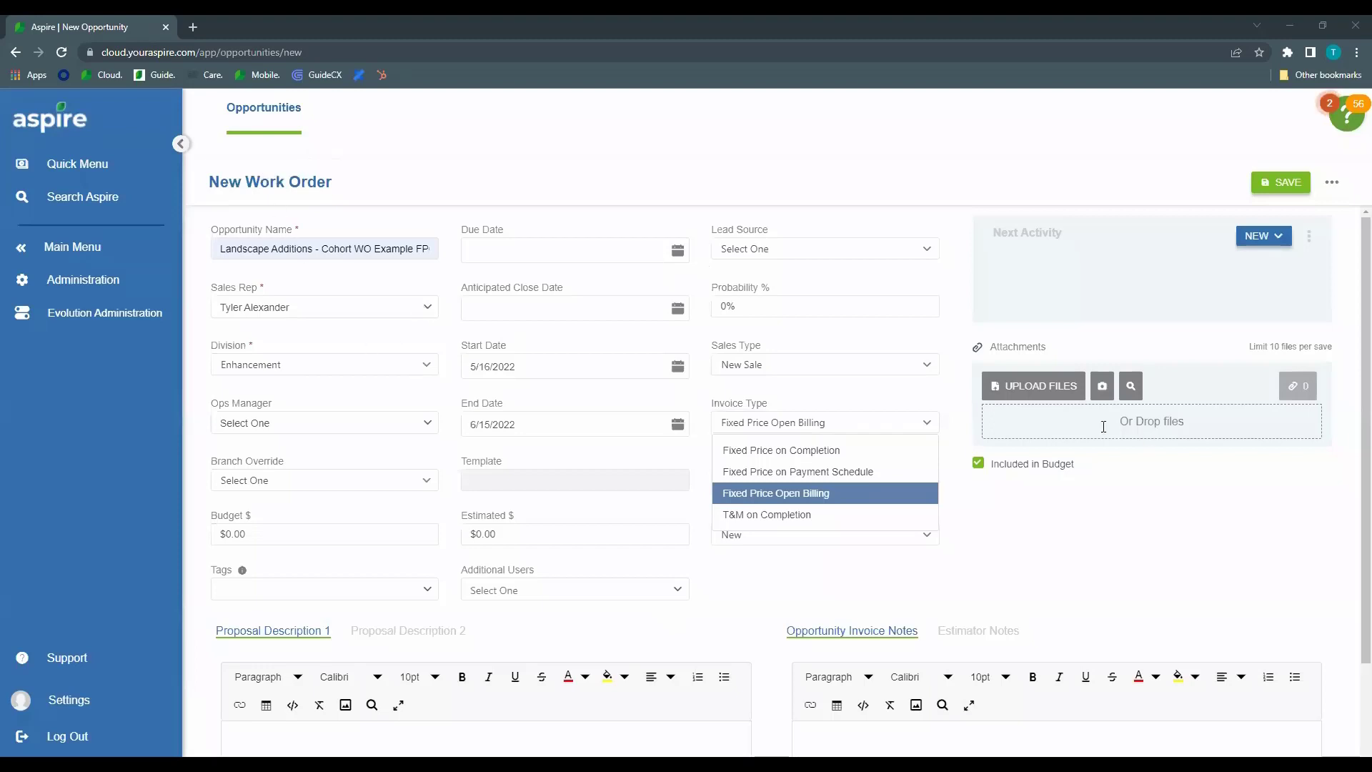
left_click(960, 500)
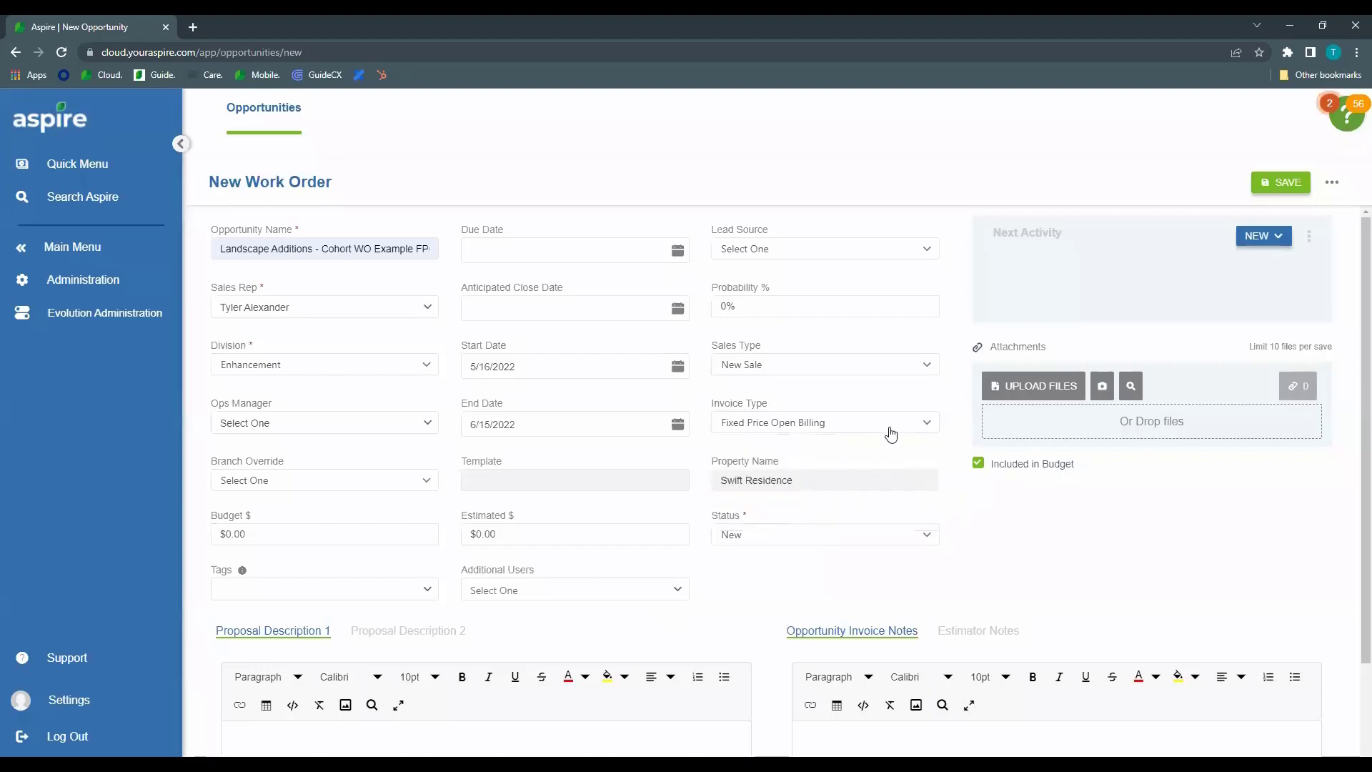
left_click(891, 434)
left_click(865, 449)
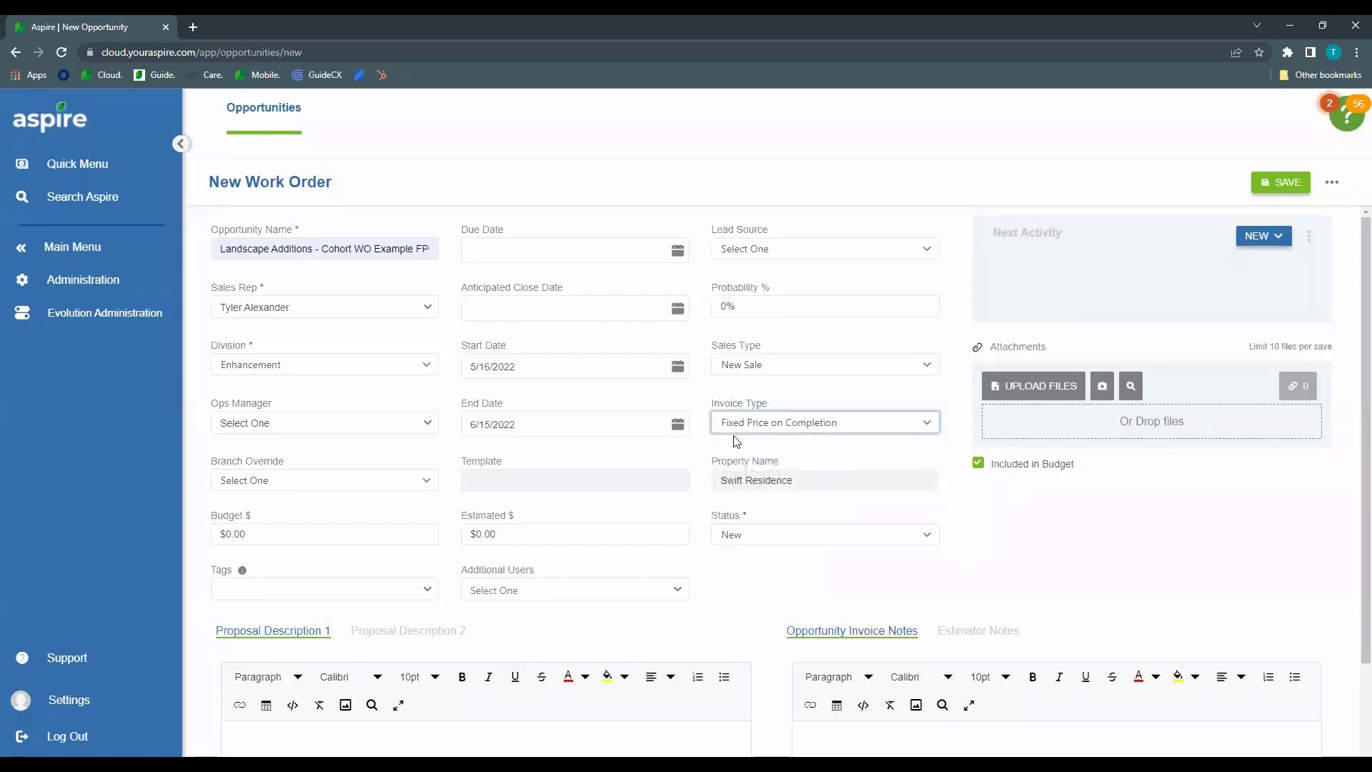
Enter "Scope of Work - Tree installations surround the perimeter of the property." as Proposal Description 1
scroll(855, 554, "down", 2)
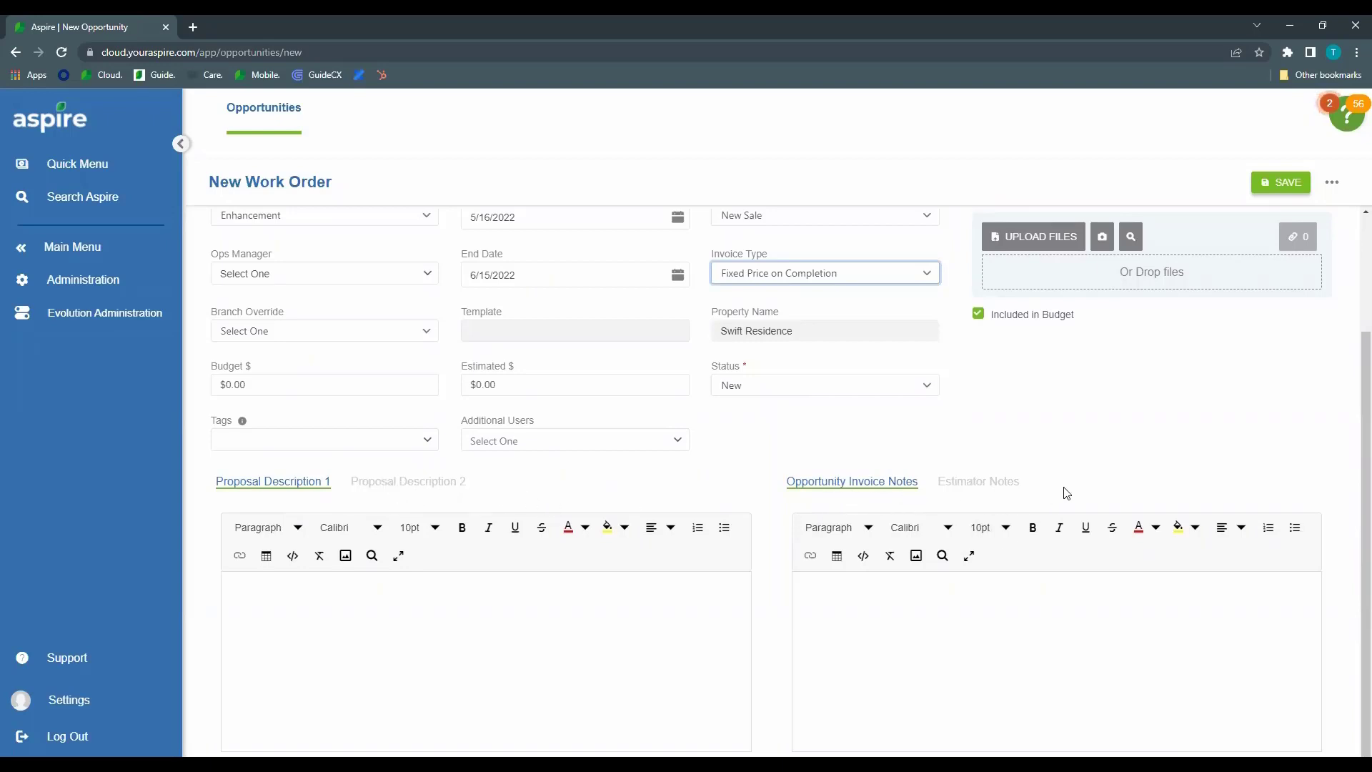
left_click(296, 627)
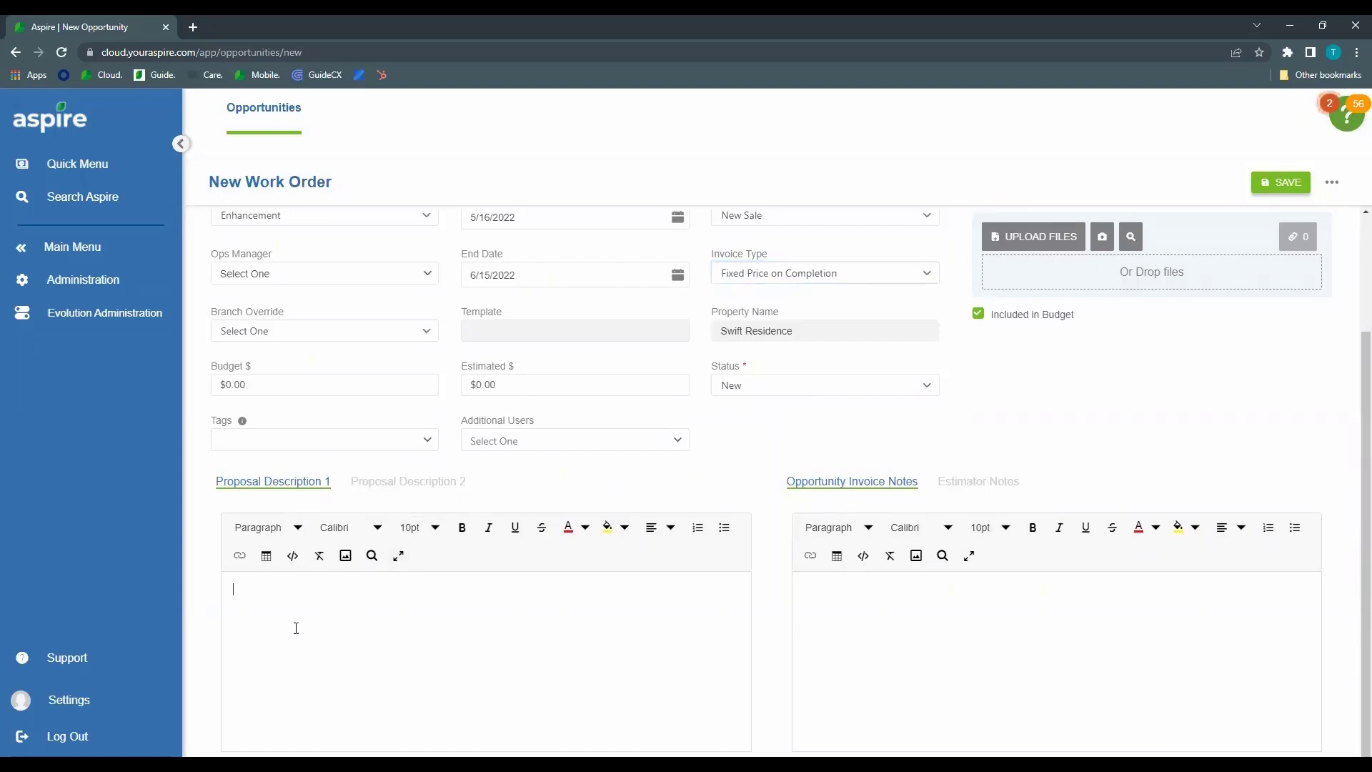
type("scope of Work -")
left_click(376, 591)
type("Tree installations su")
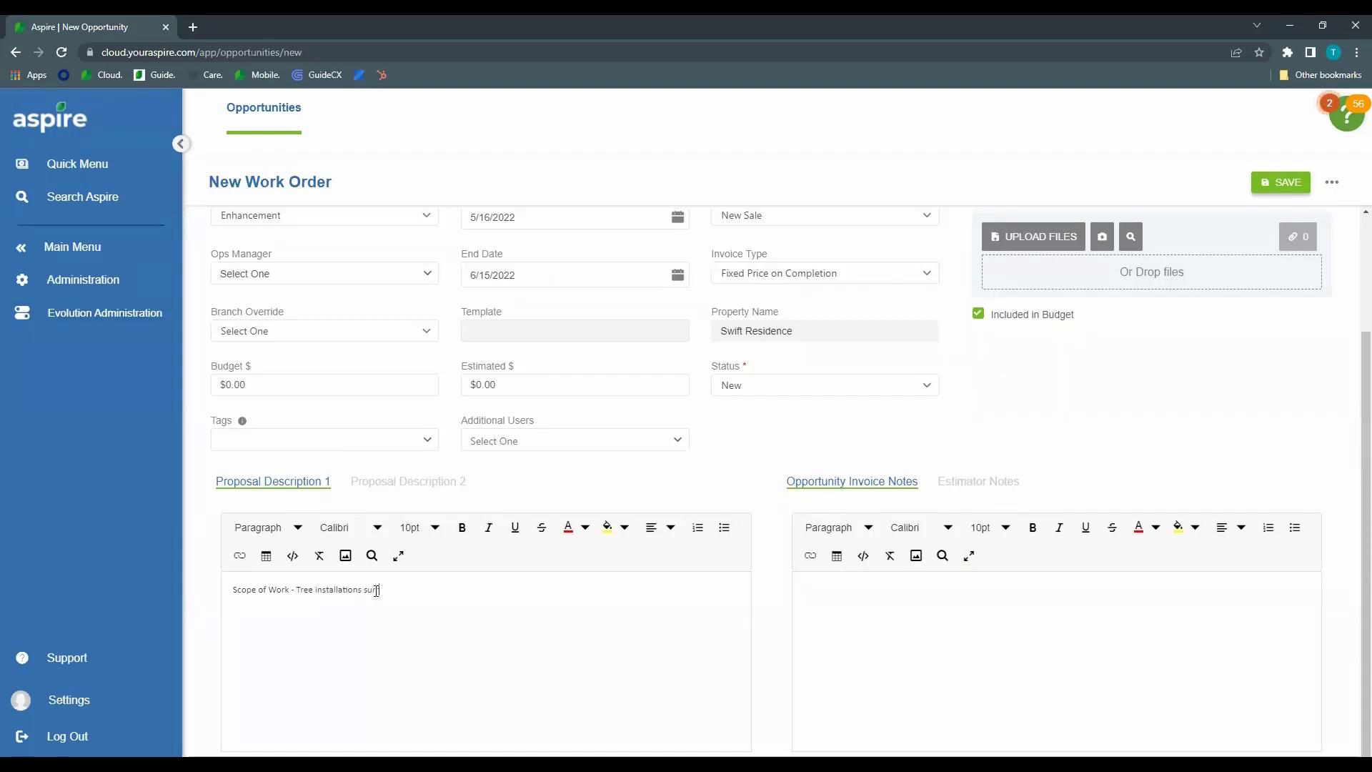
type("rround the perimeter of the pro")
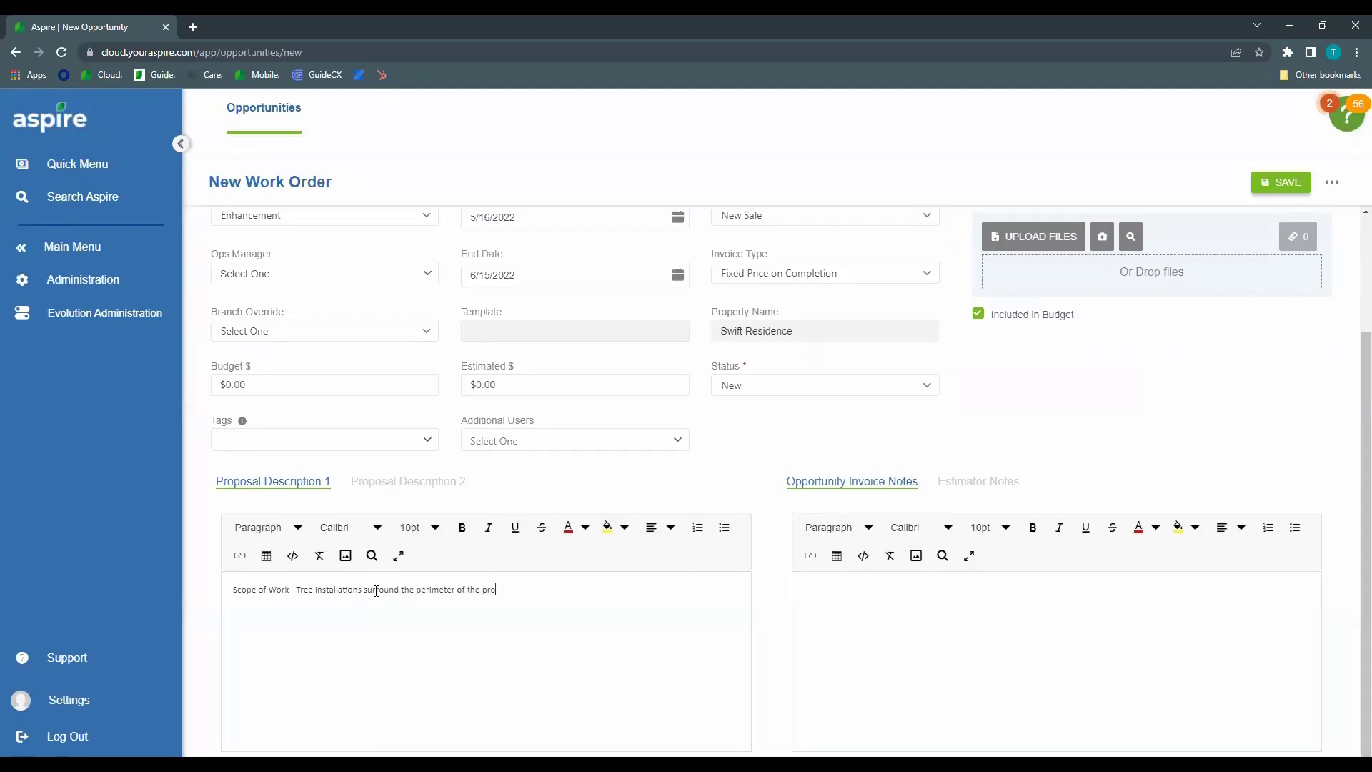
type("perty.")
left_click(570, 609)
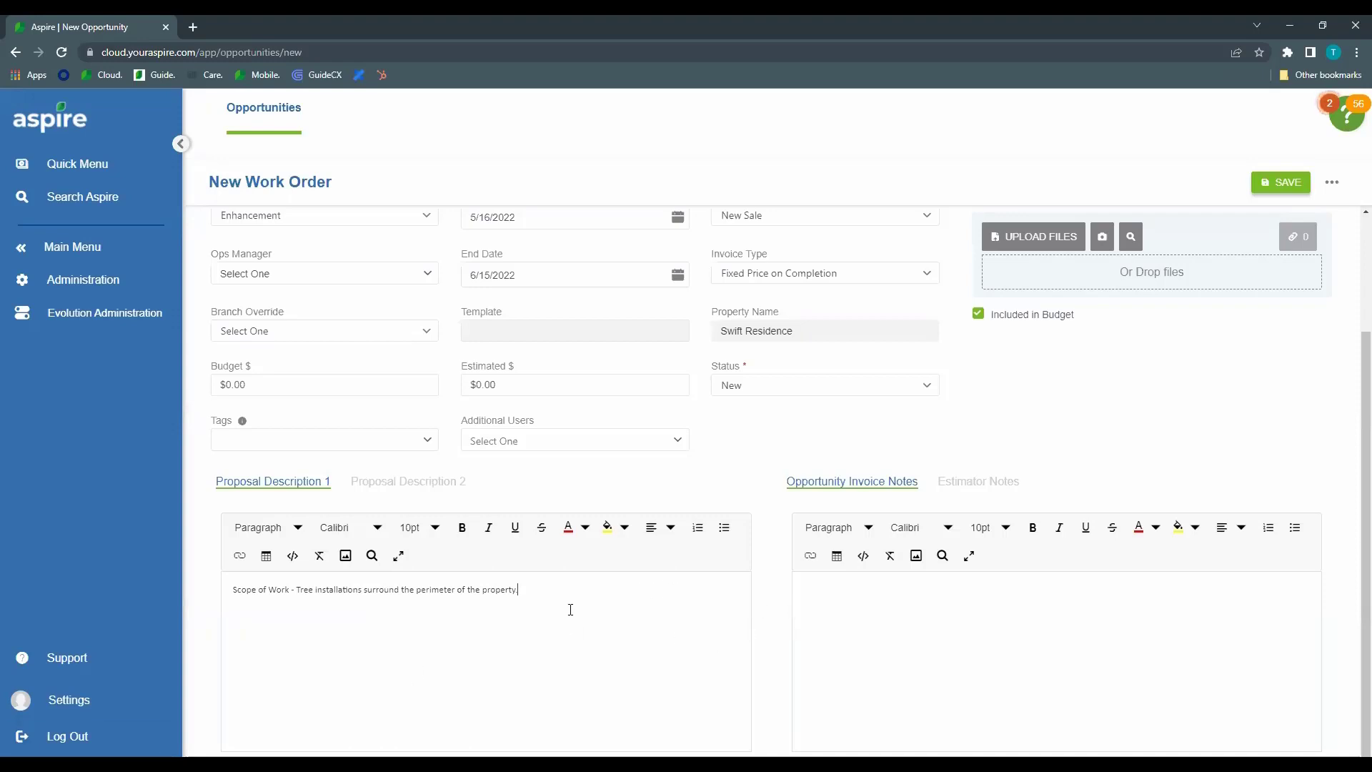
Enter "Terms and Conditions" as Proposal Description 2 of the work order
left_click(407, 481)
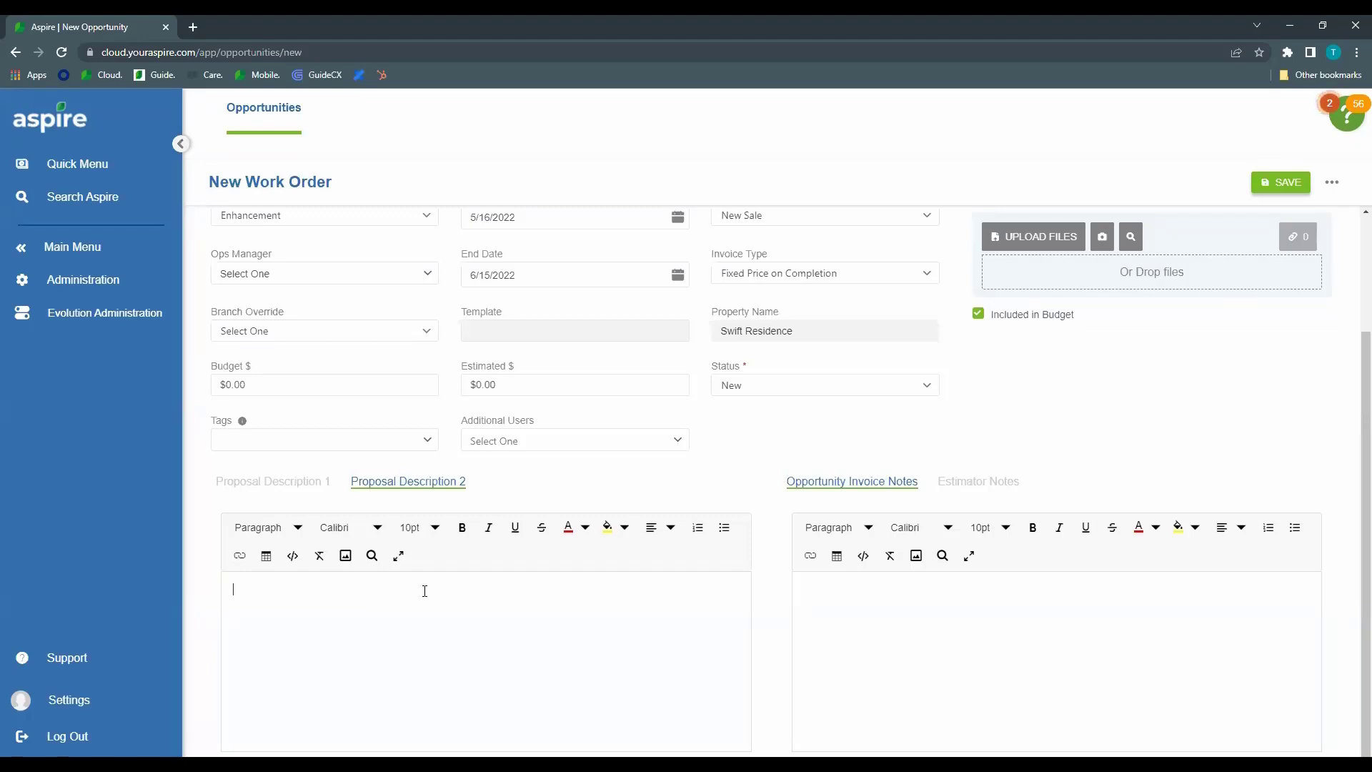
left_click(424, 590)
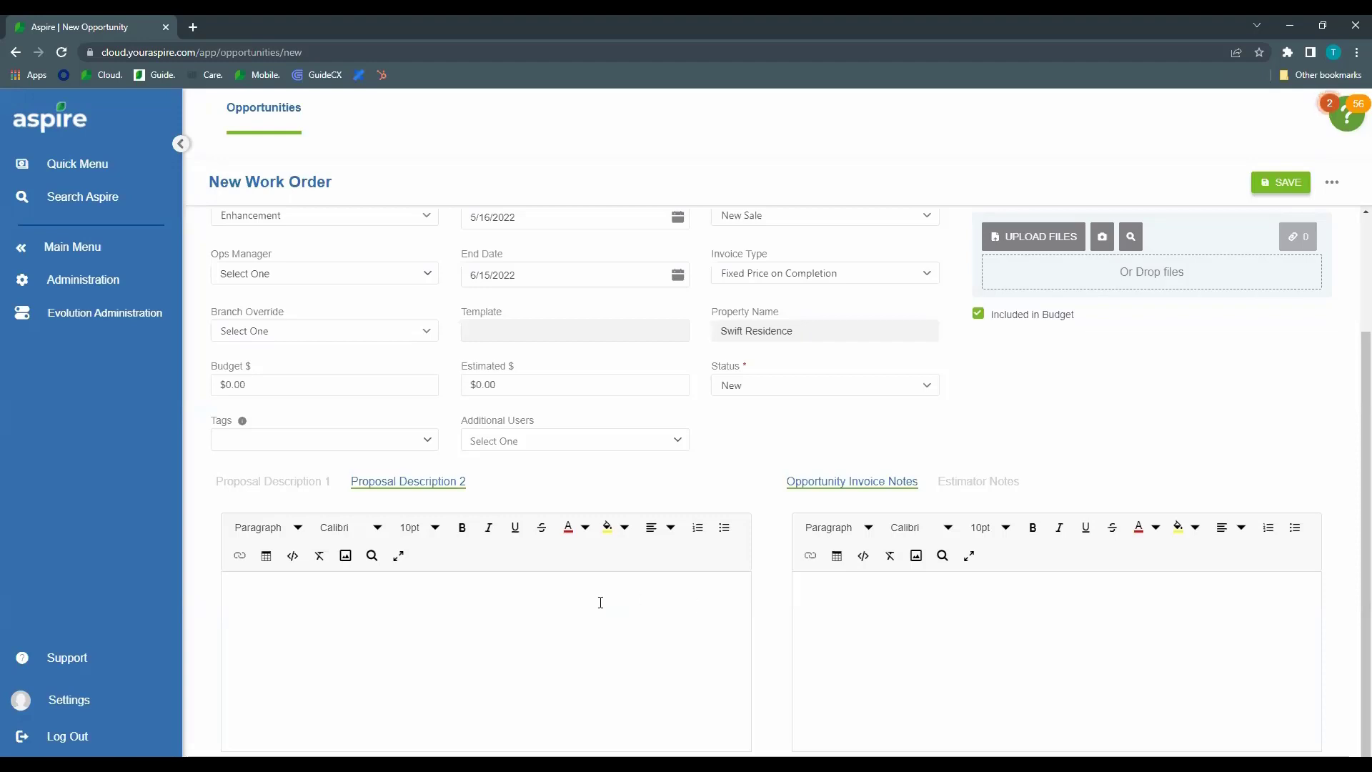
type("Term")
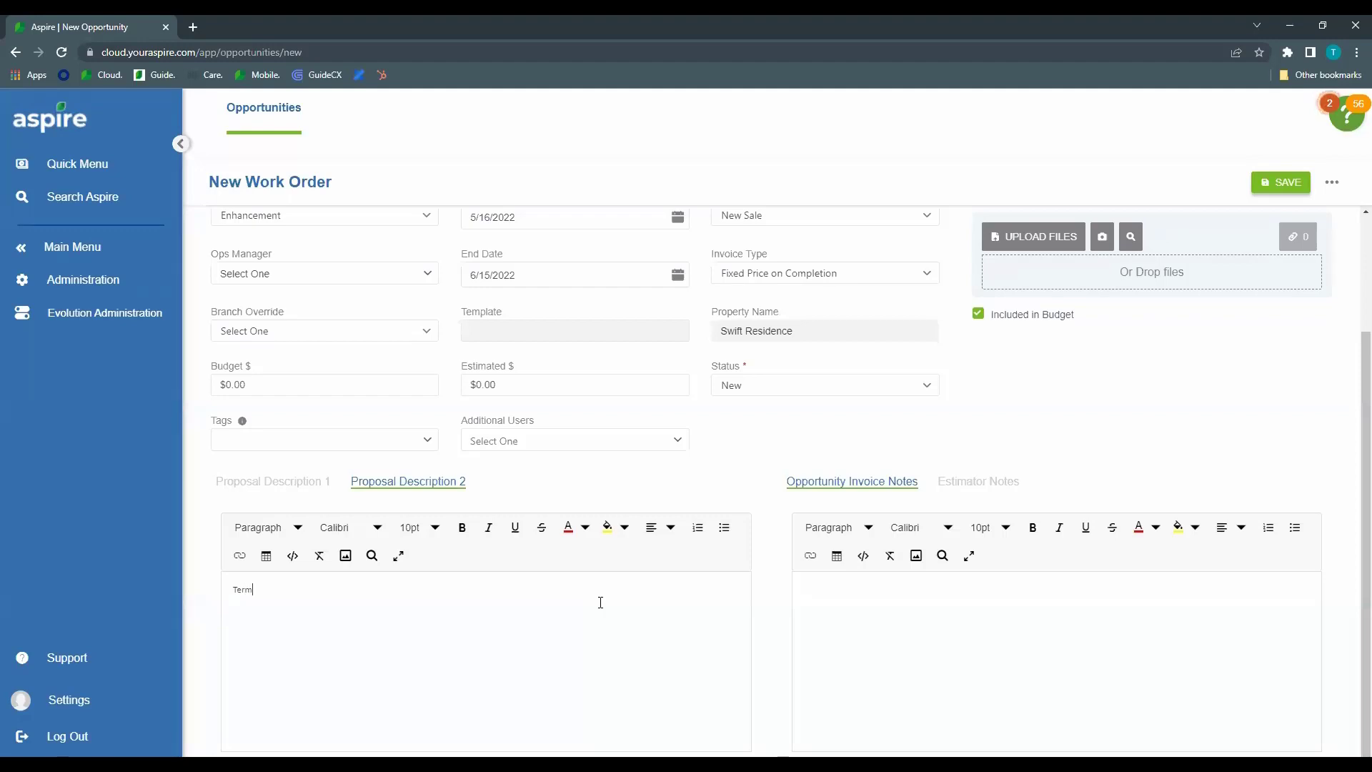
type("s and Conditions")
left_click(353, 655)
Add "Internal notes." to the work order's estimator notes, leaving the opportunity invoice notes empty
left_click(838, 603)
left_click(981, 487)
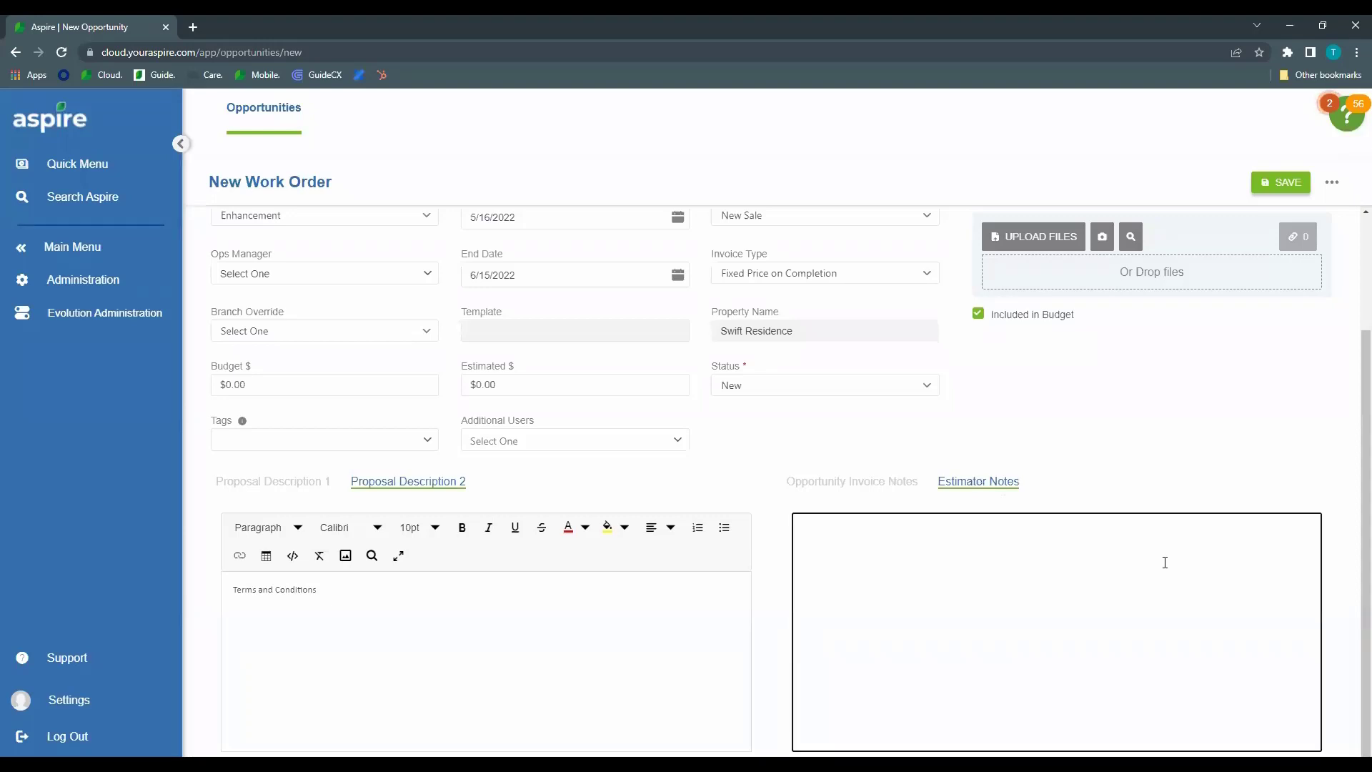
type("Internal notes.")
left_click(779, 580)
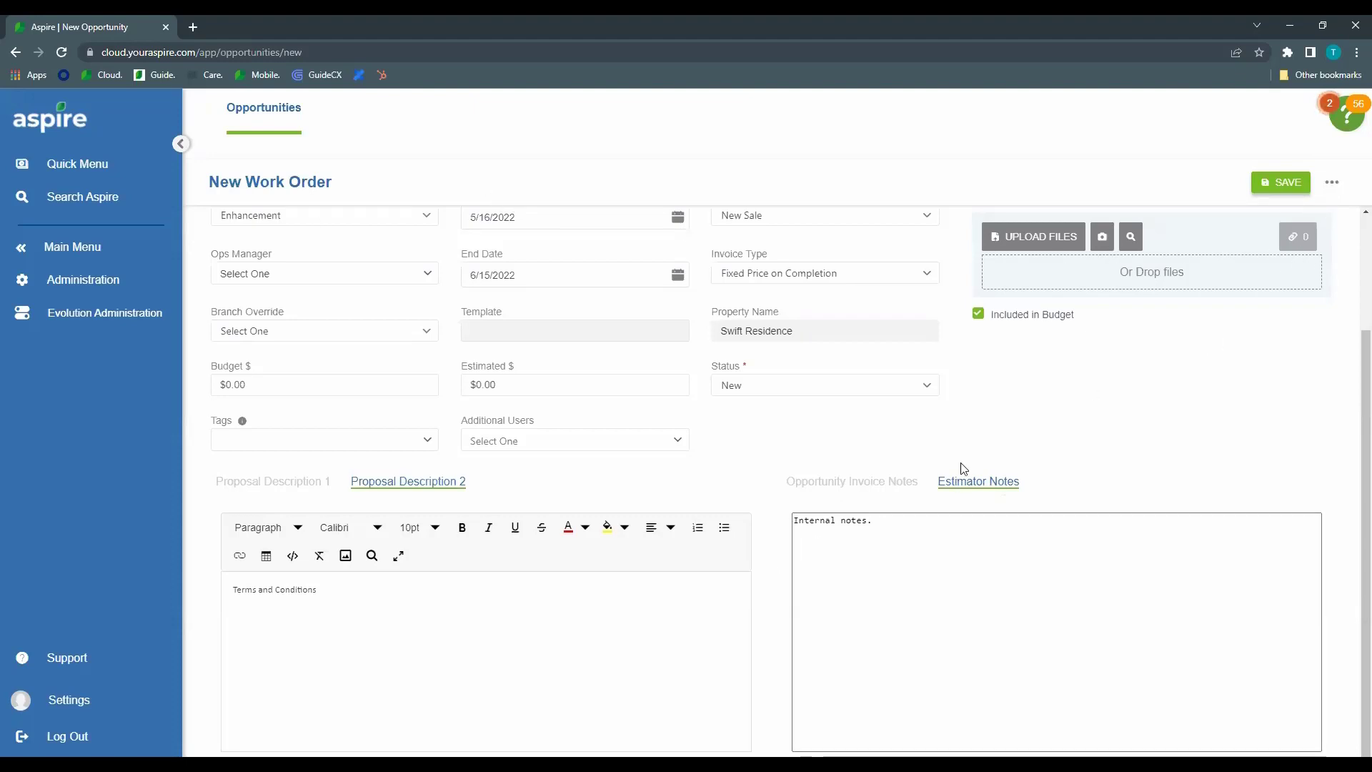
Create an estimate from the new work order opportunity
scroll(1045, 367, "up", 3)
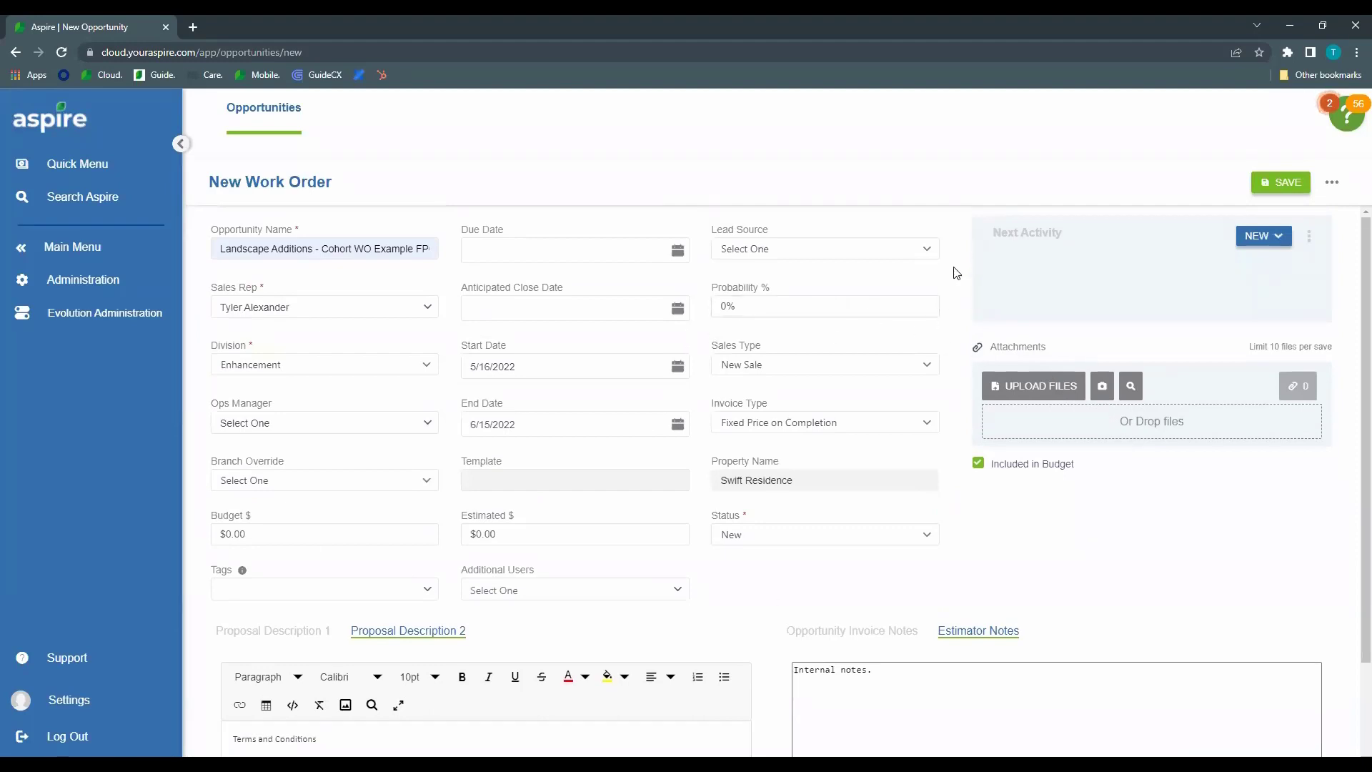
left_click(1334, 185)
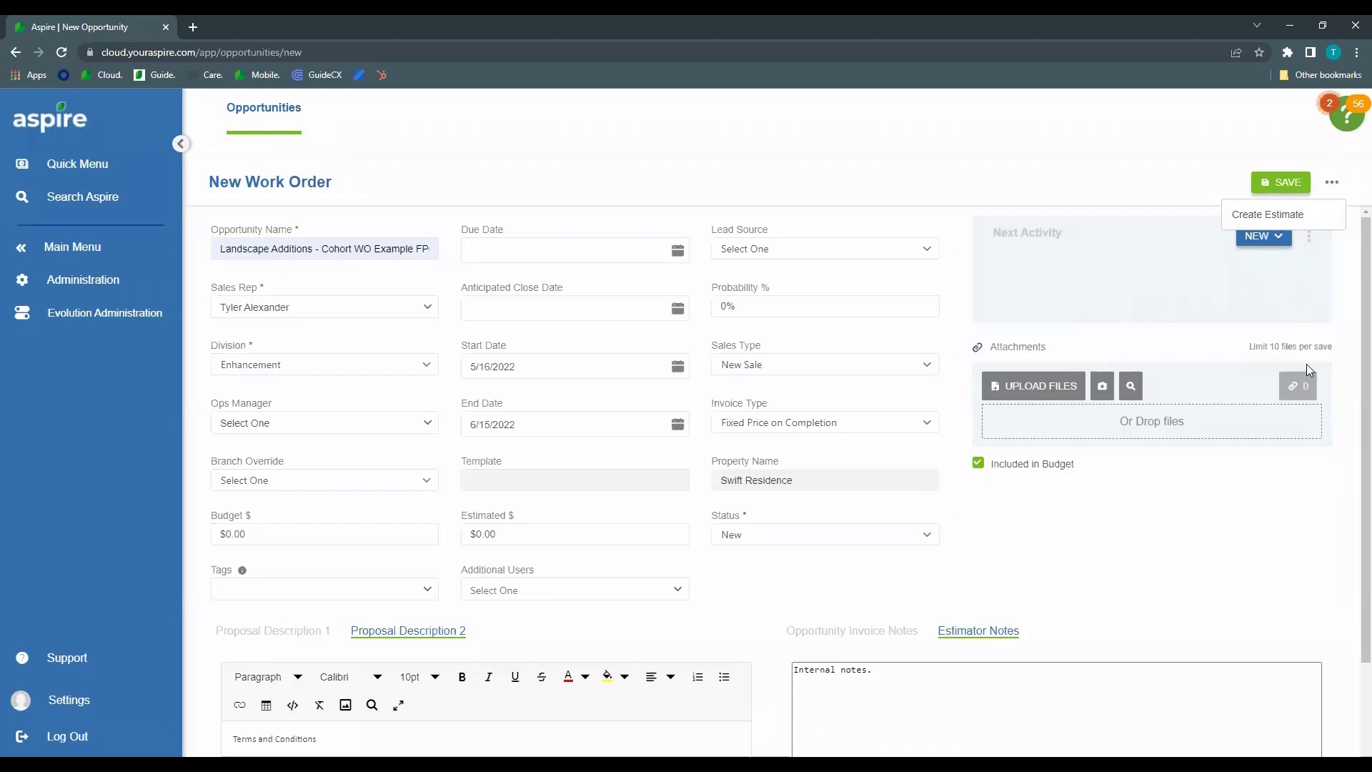
left_click(1303, 218)
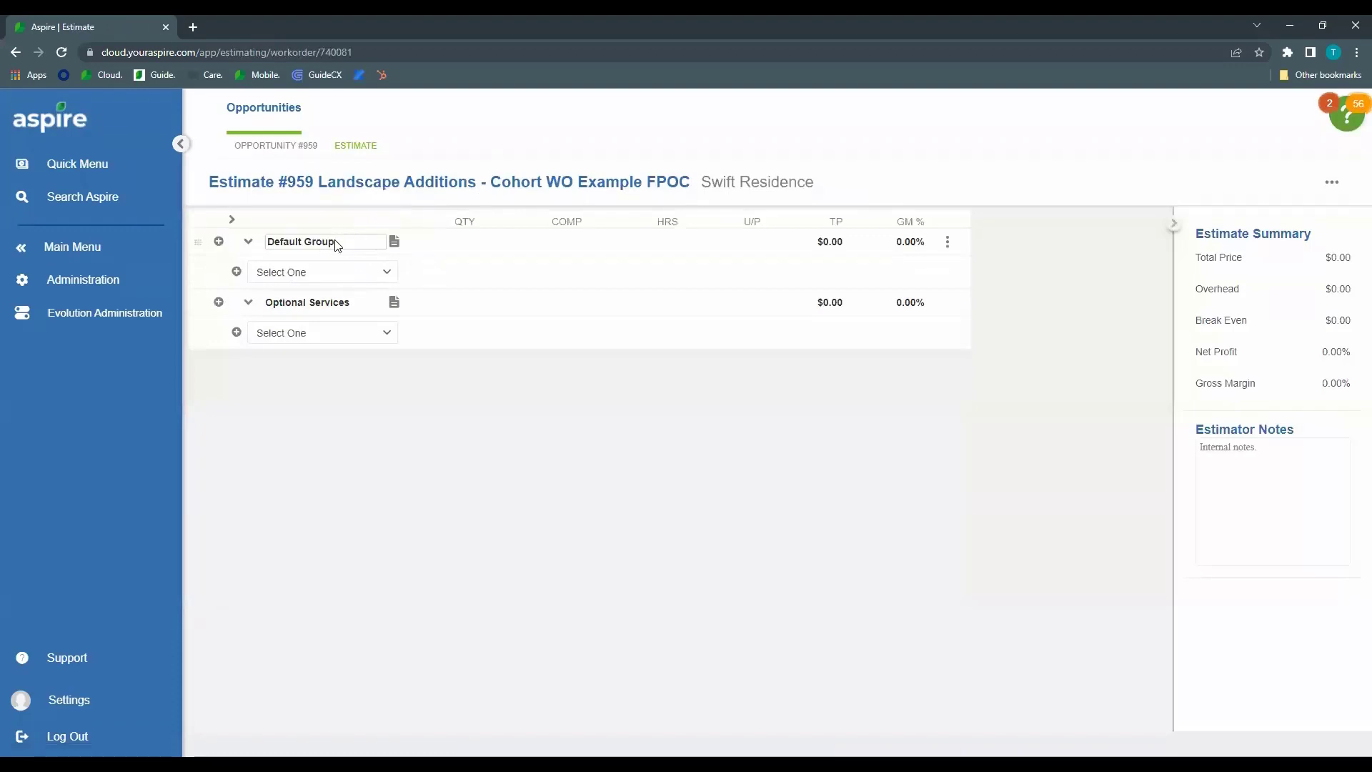
Add the CON - Misc Construction service to the estimate's Default Group
double_click(341, 241)
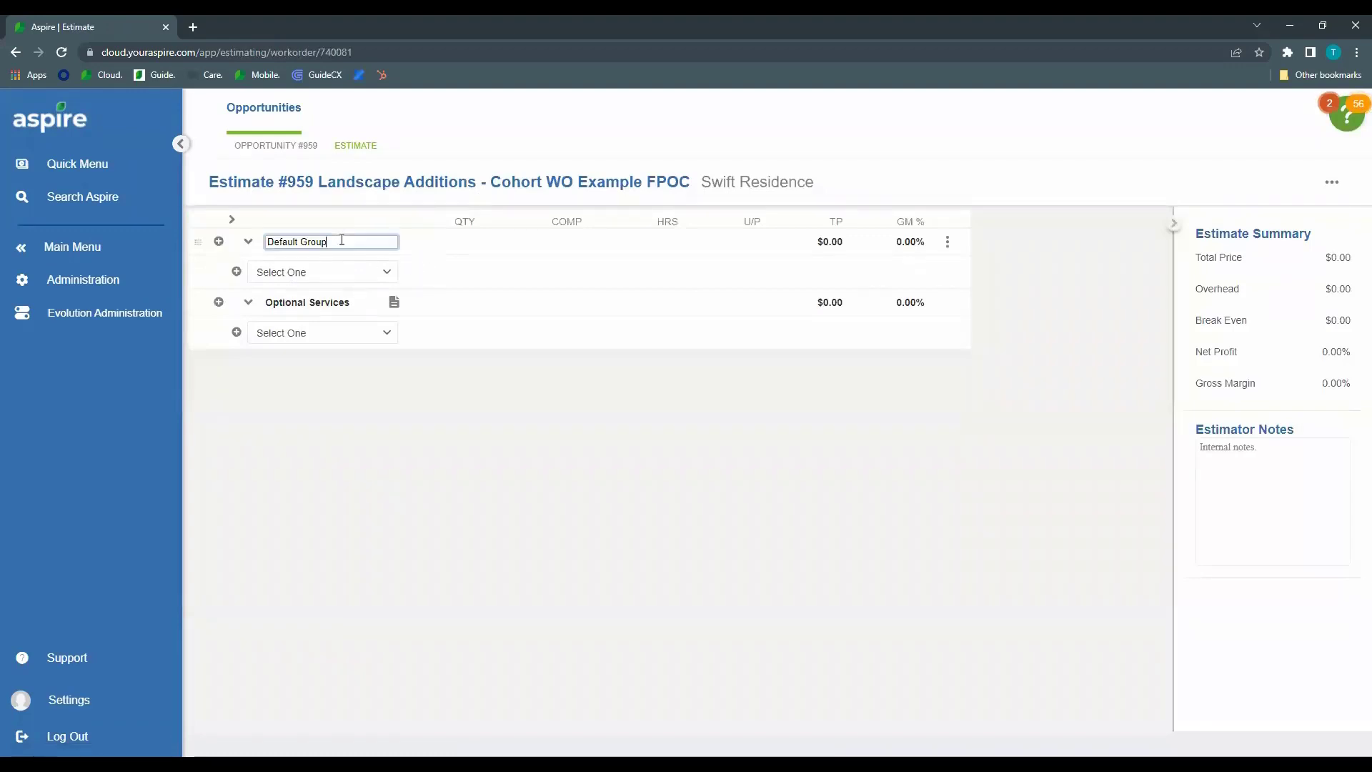
triple_click(340, 241)
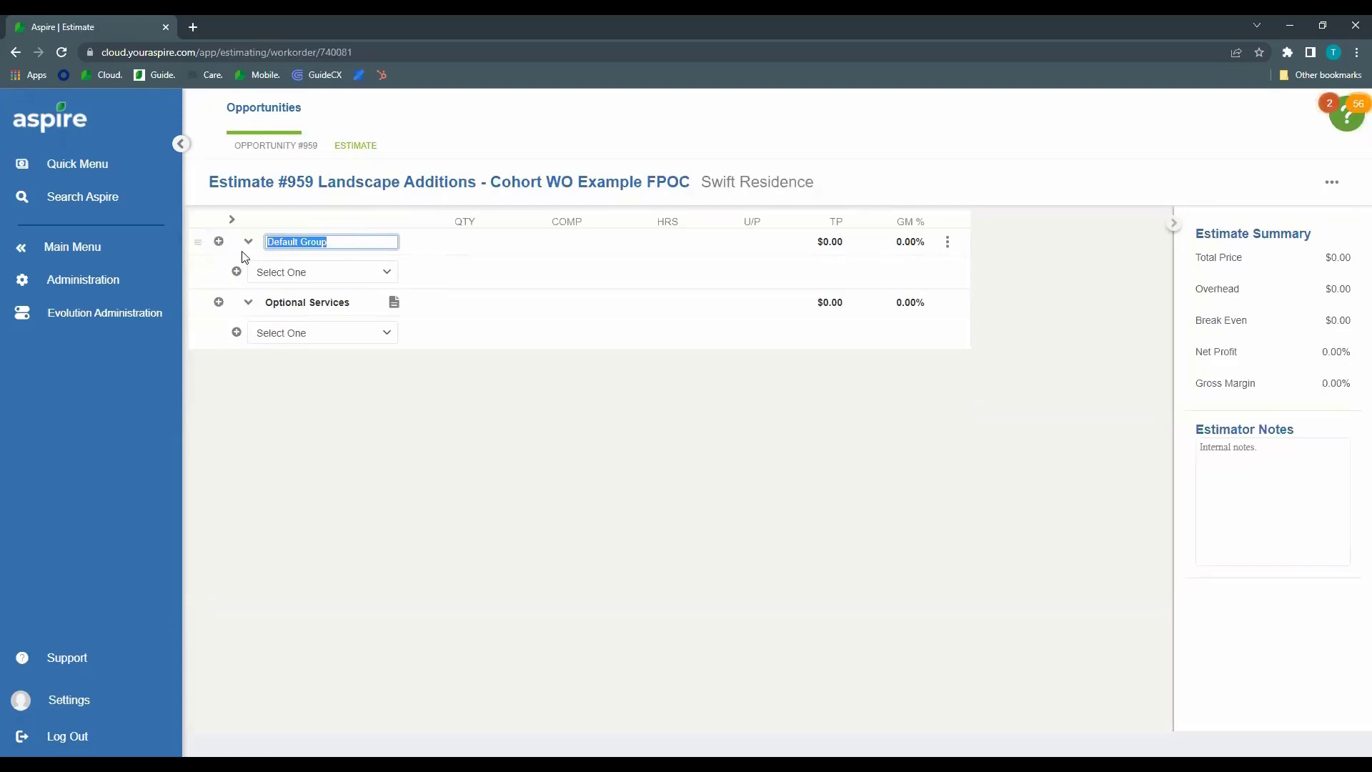
left_click(339, 270)
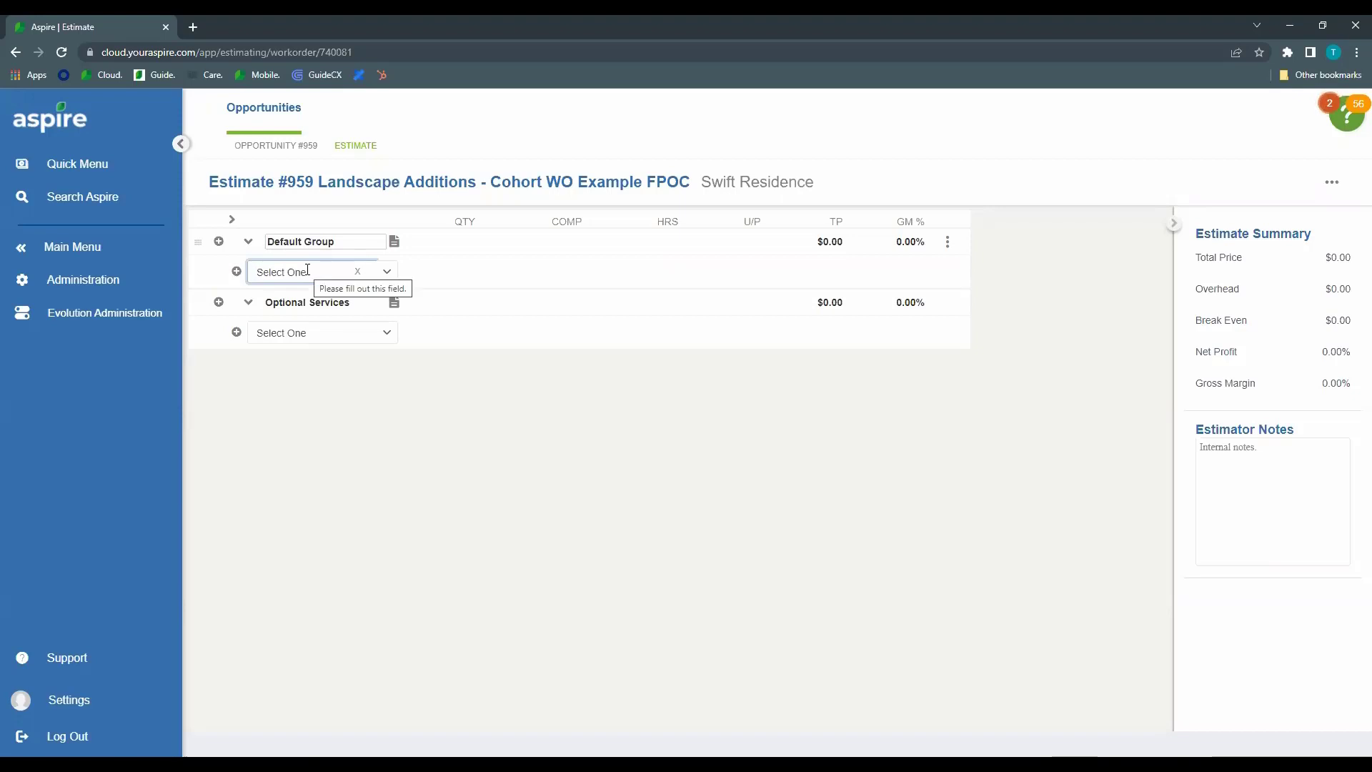
type("misc")
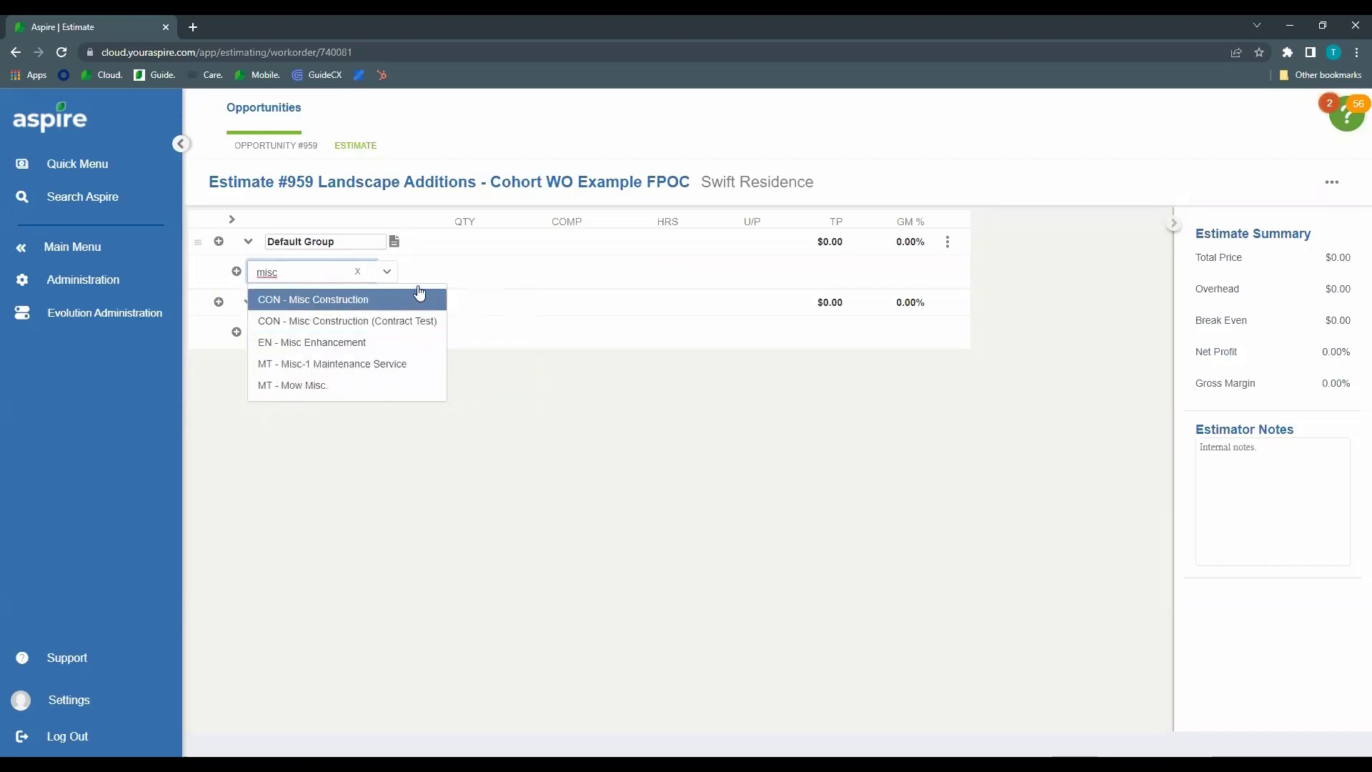
left_click(268, 305)
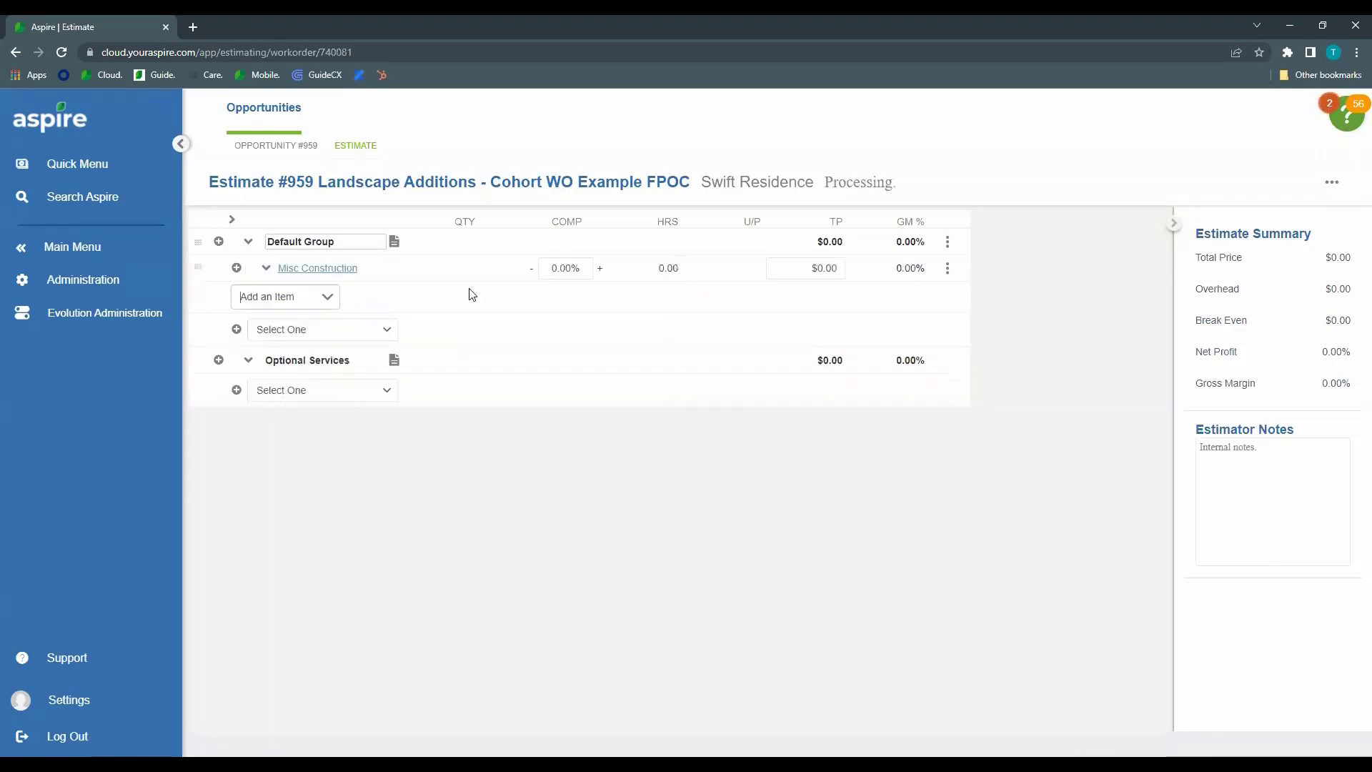
Delete the prefilled description text from the Misc Construction service's details
left_click(303, 269)
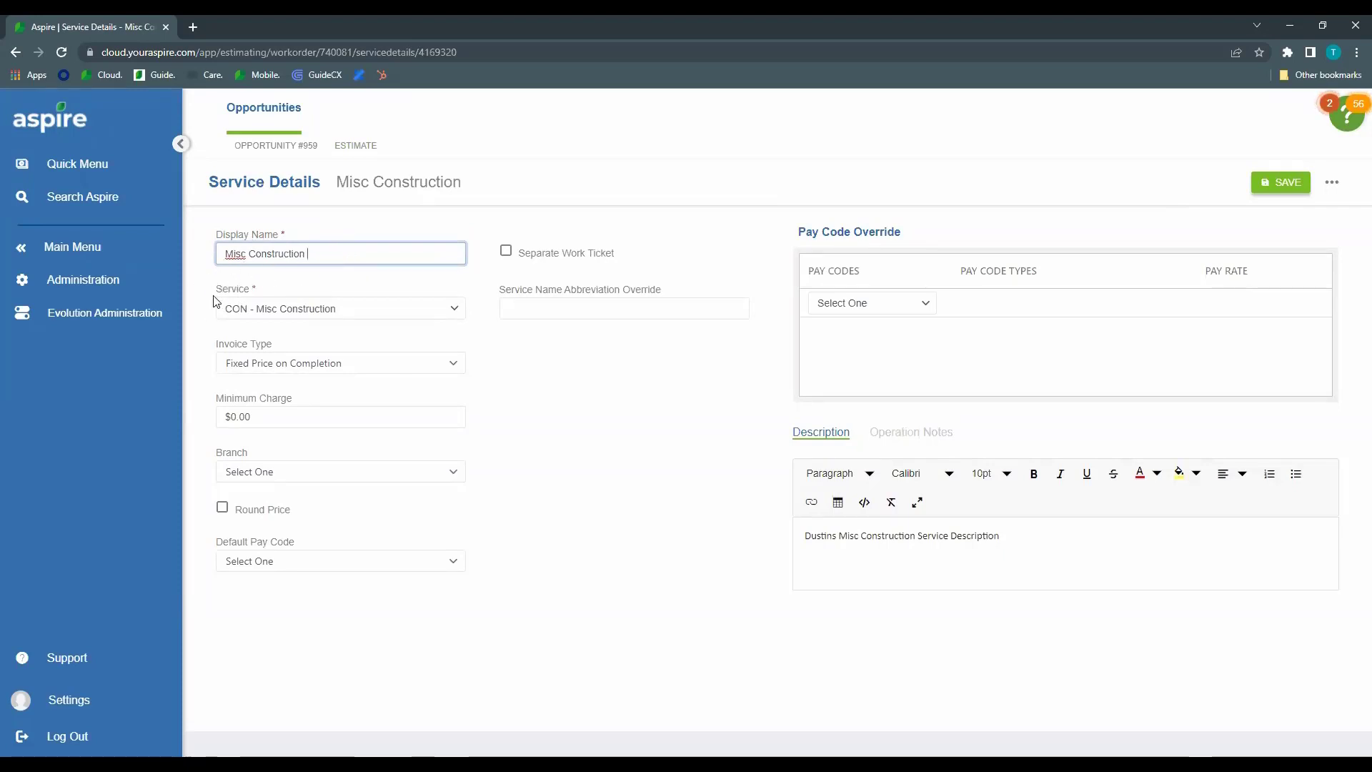
left_click_drag(311, 253, 217, 259)
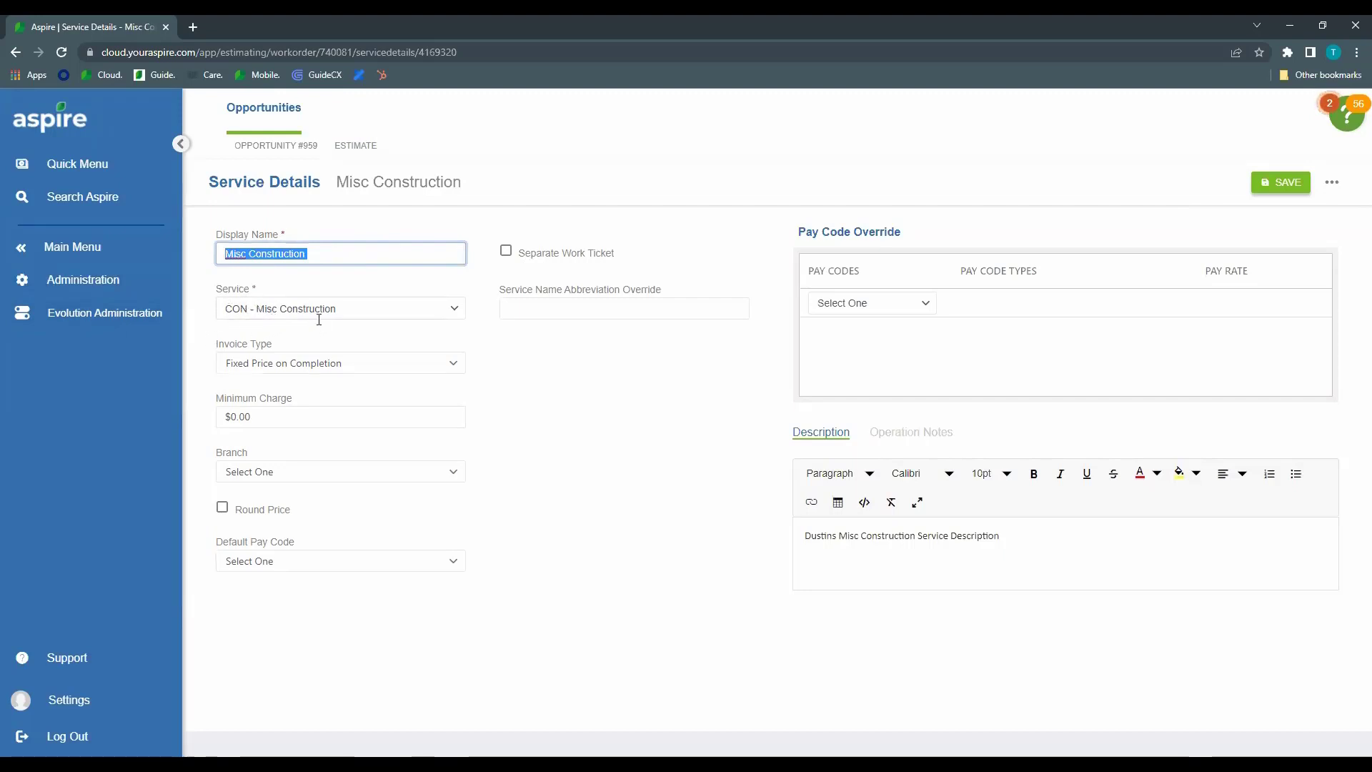
left_click(470, 285)
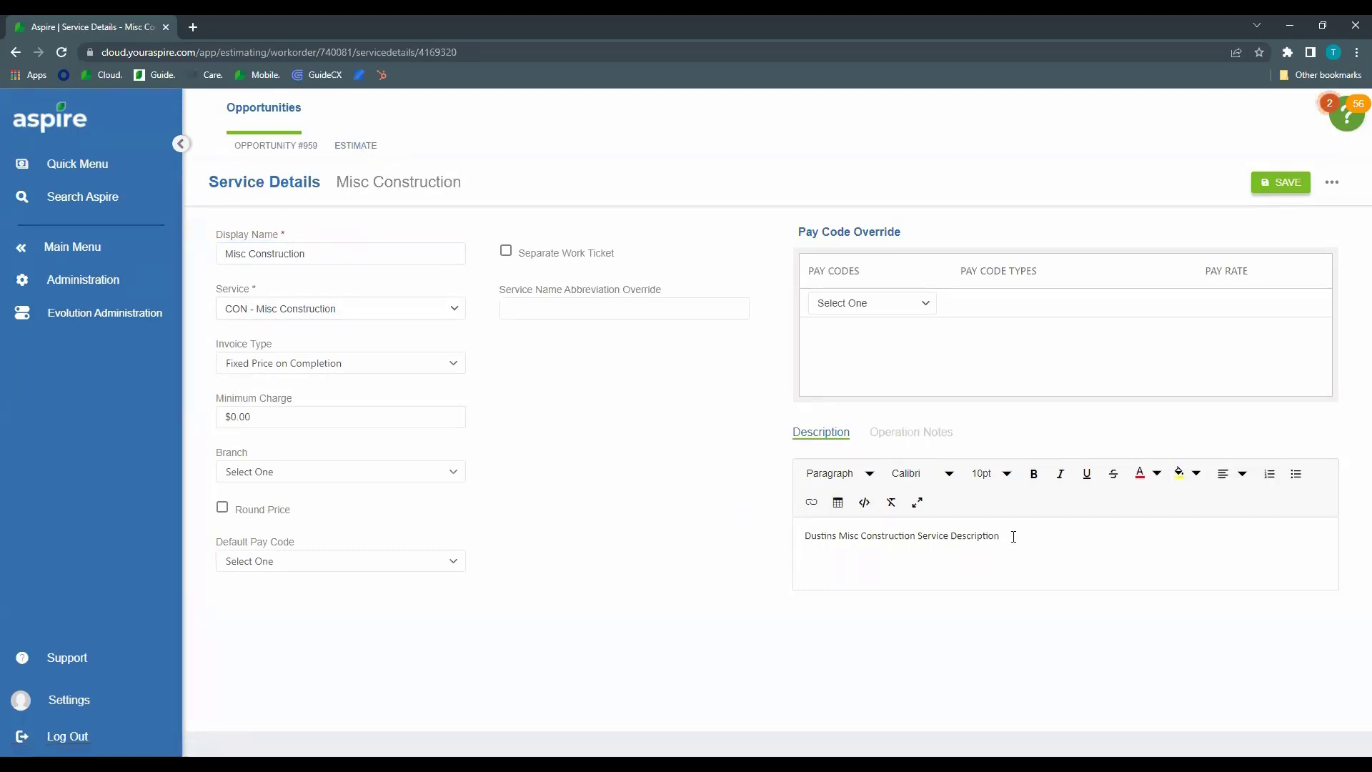
left_click_drag(1012, 536, 753, 565)
key("BackSpace")
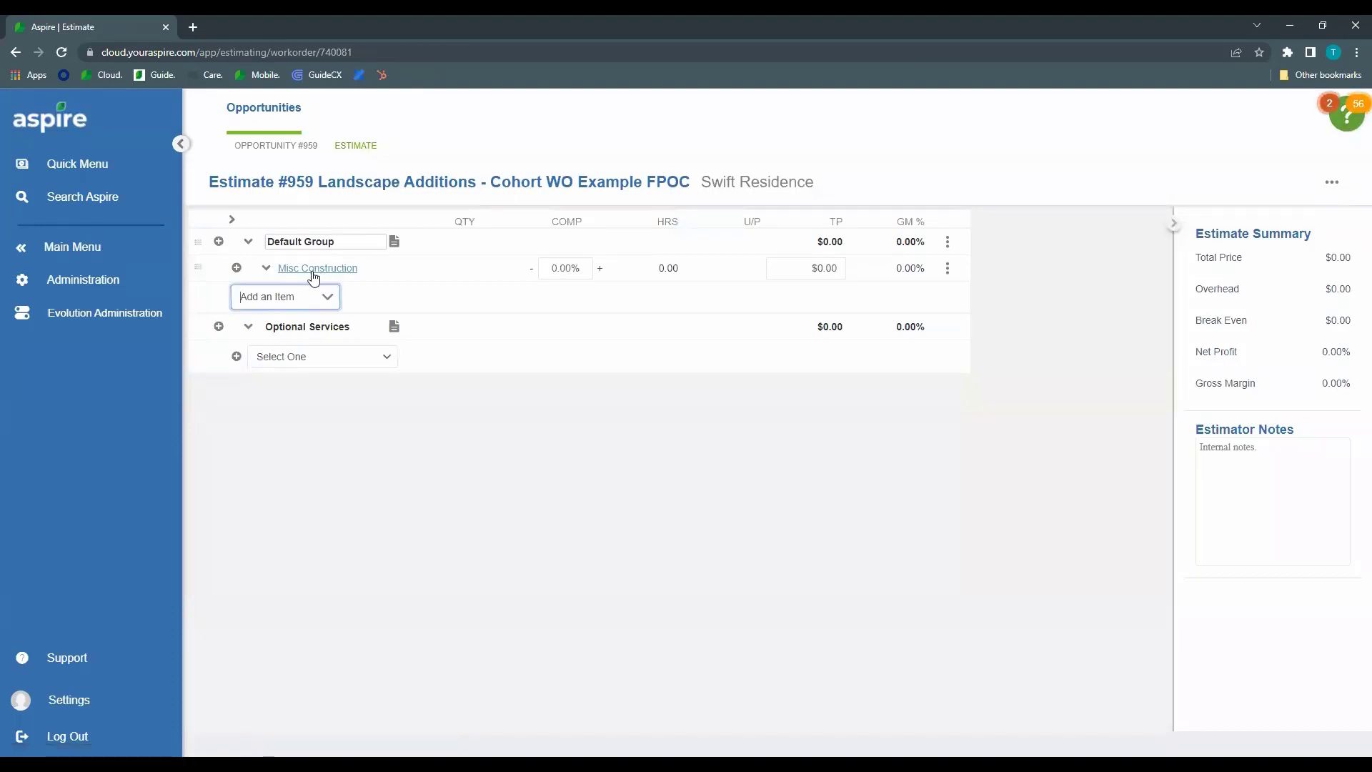
Rename the estimate's Default Group to "Tree Installations"
left_click(347, 241)
double_click(347, 243)
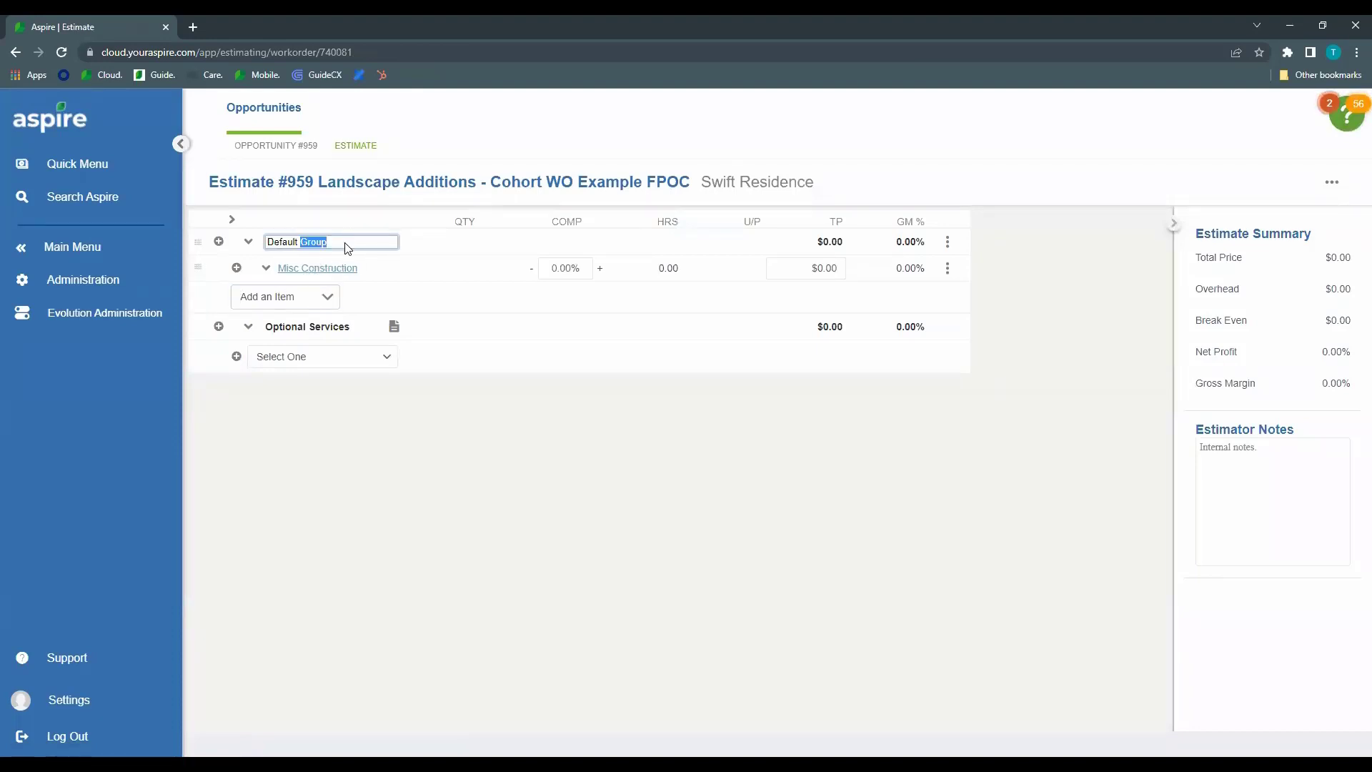
key("BackSpace")
key("ctrl+BackSpace")
type("Tree Installations")
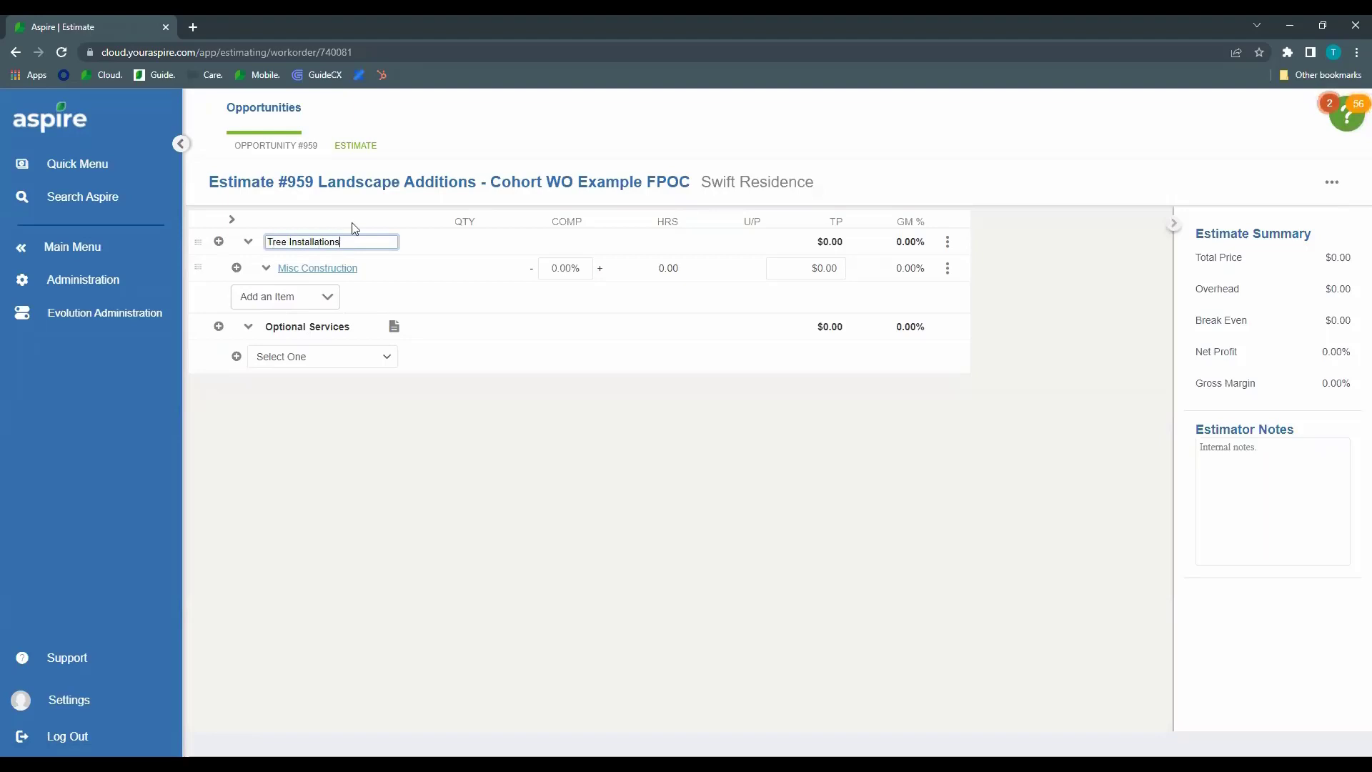
key("Return")
Add the CON - Labor - Construction labor item to the Misc Construction service
left_click(293, 297)
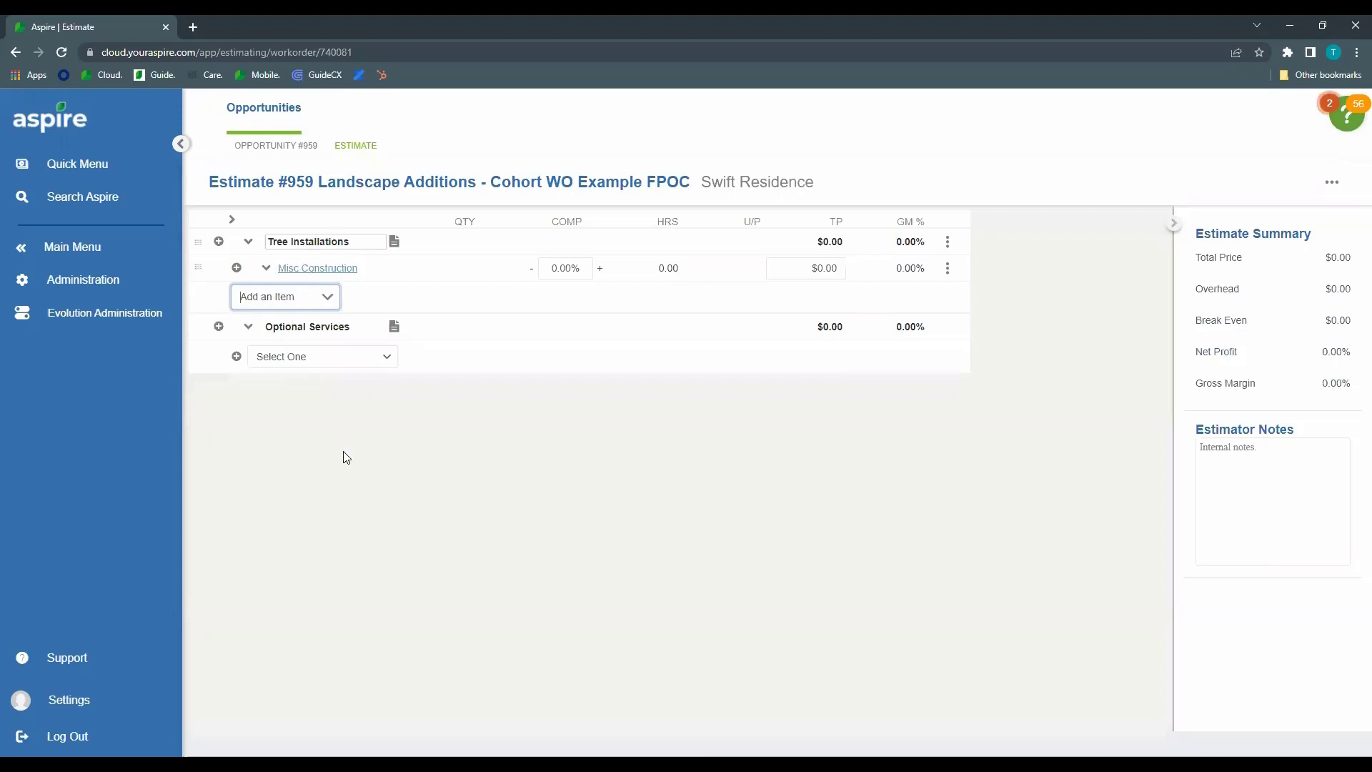
type("labor - ma")
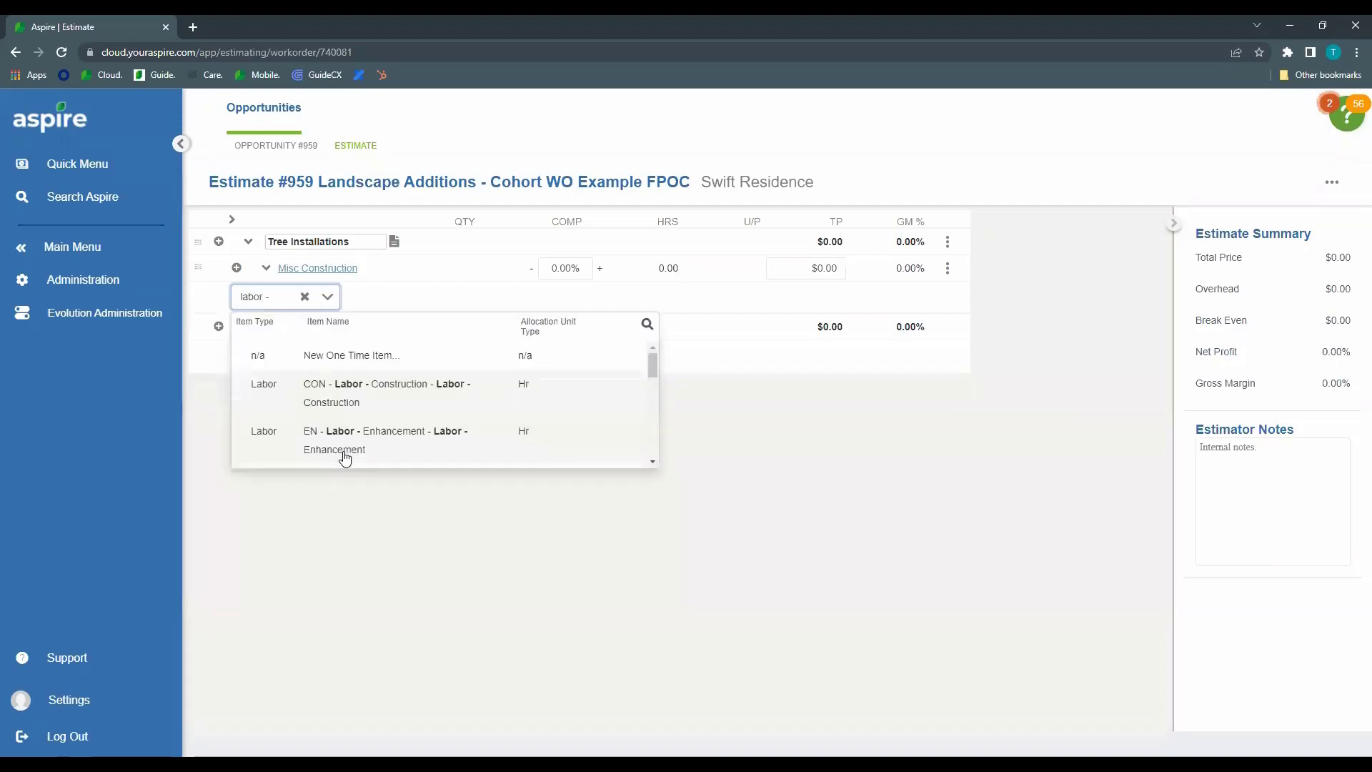
key("BackSpace")
key("BackSpace")
type("con")
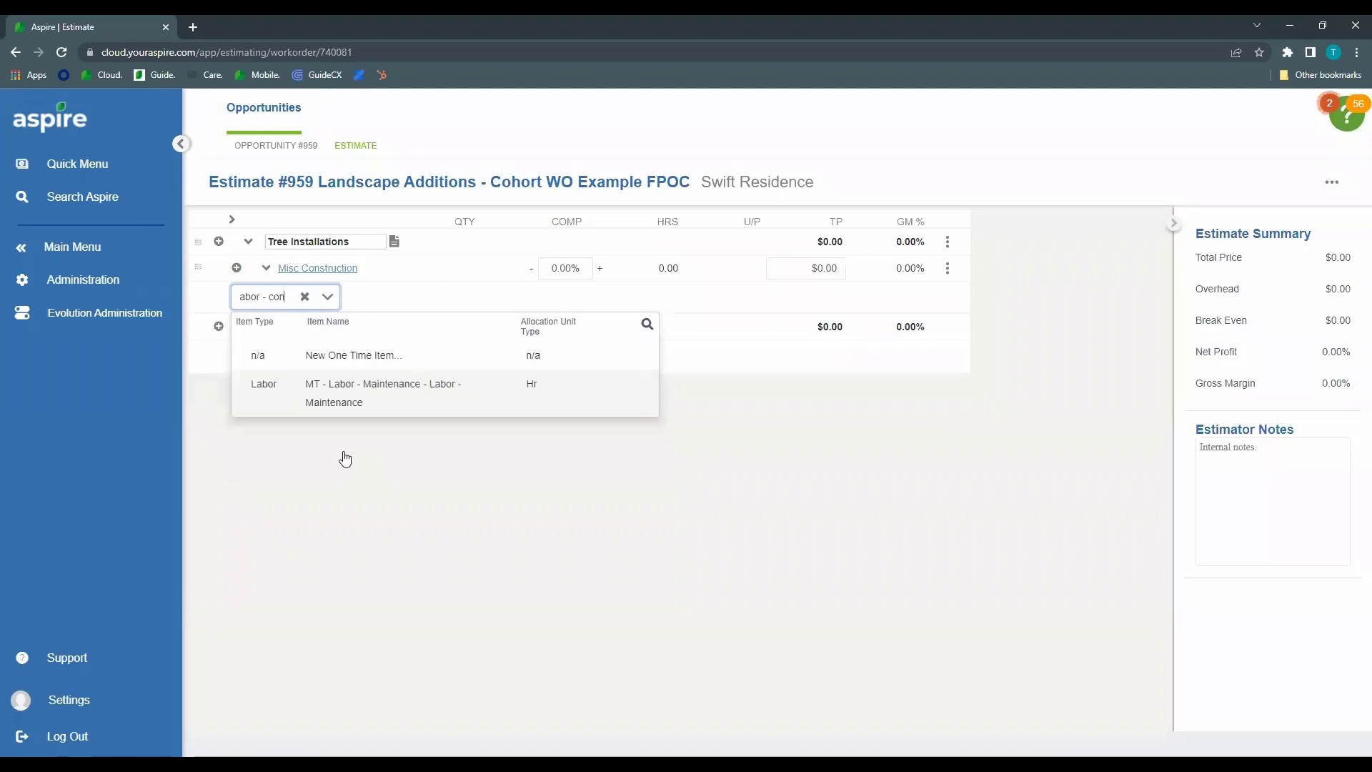
left_click(397, 403)
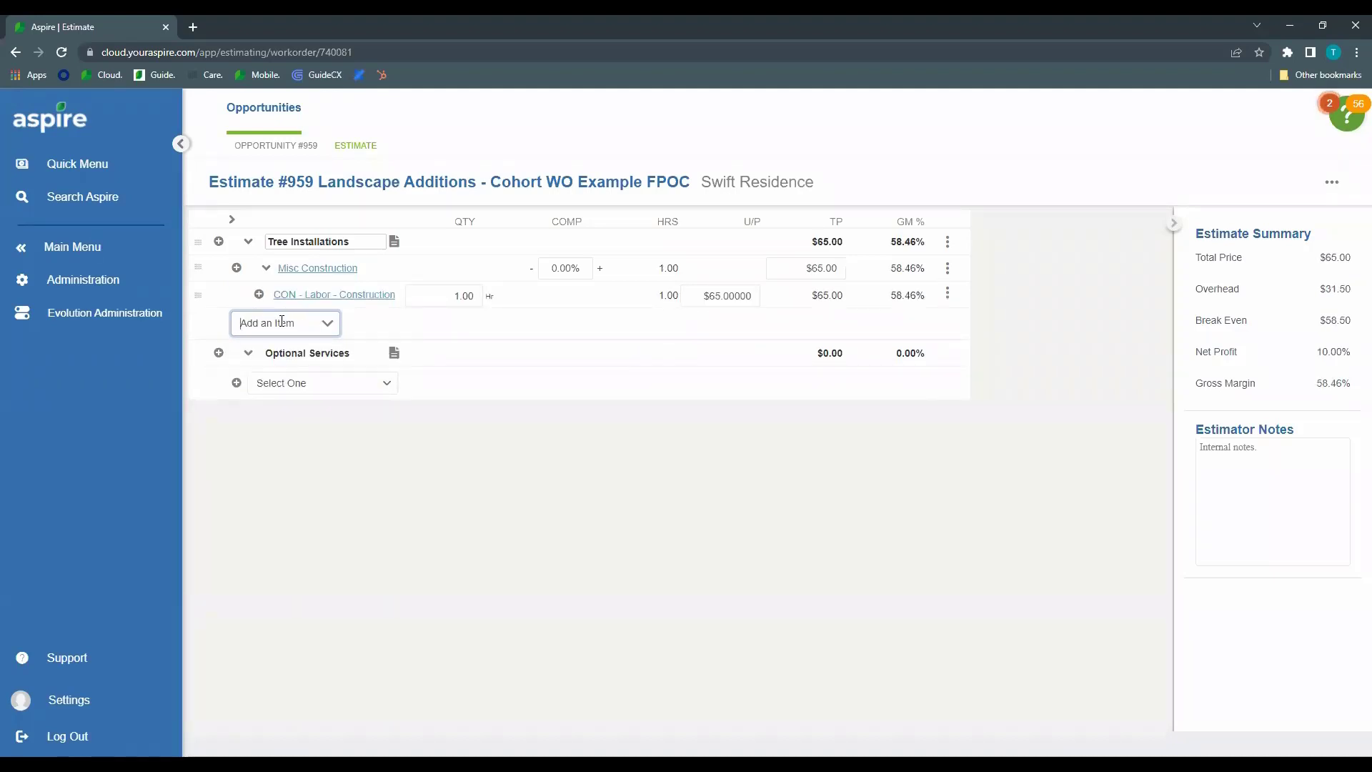
Add the Autumn Blaze Maple 3" B&B, Dyed Mulch and Tree Stakes materials to the Misc Construction service
type("autumn")
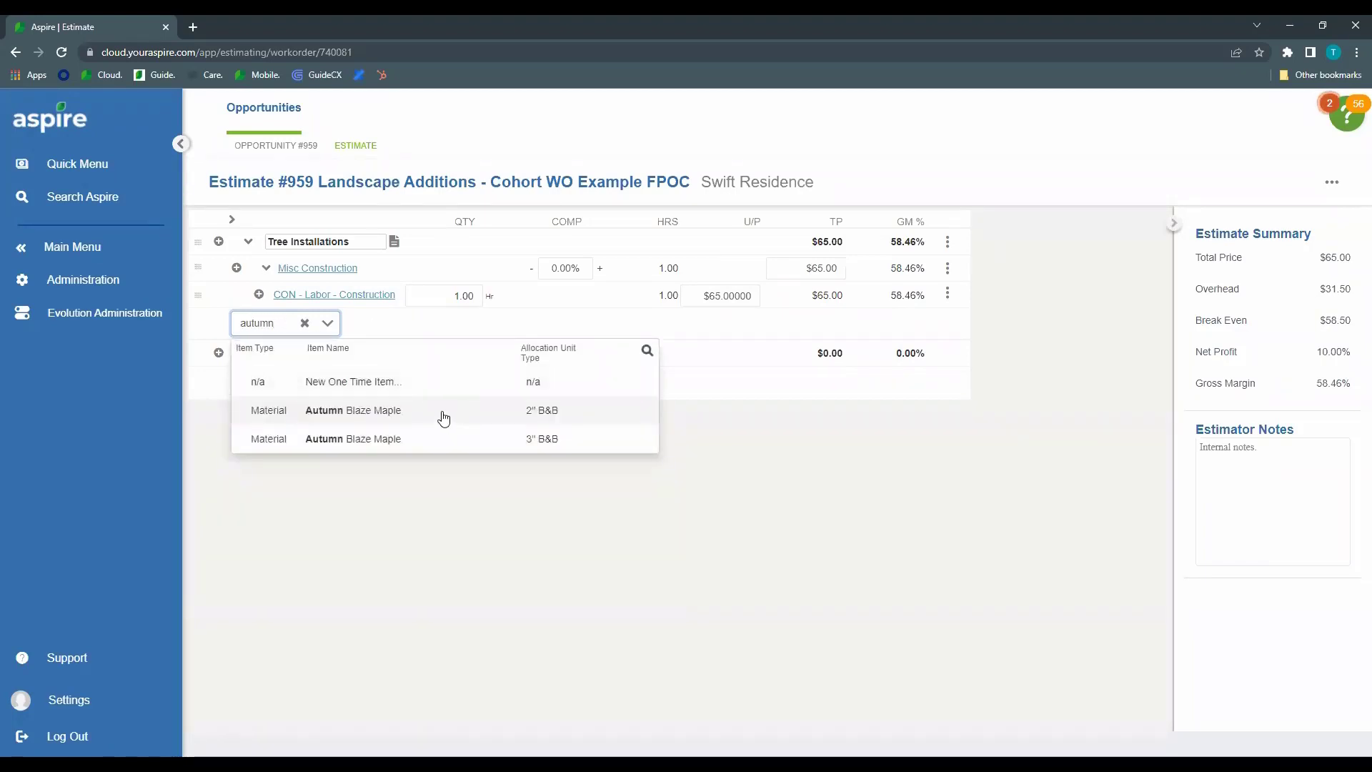
left_click(433, 437)
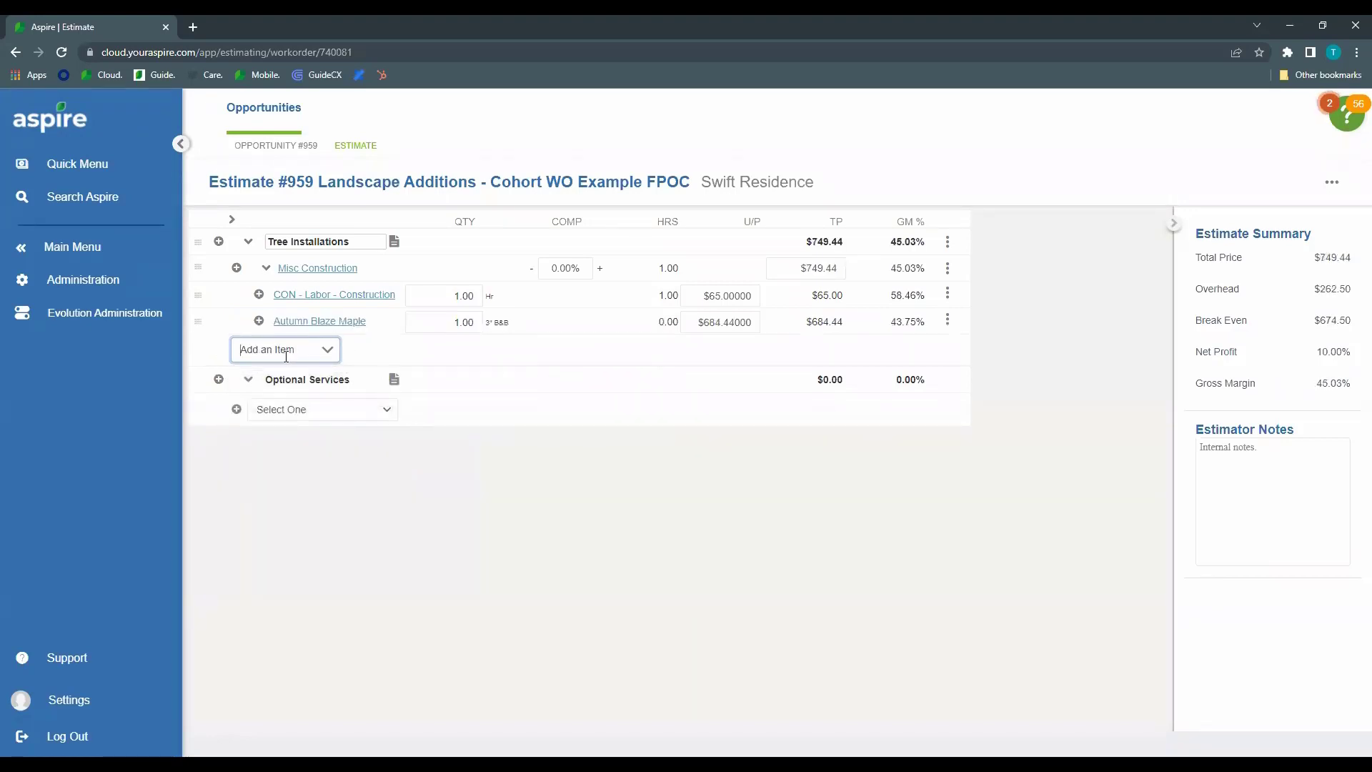
type("mulch")
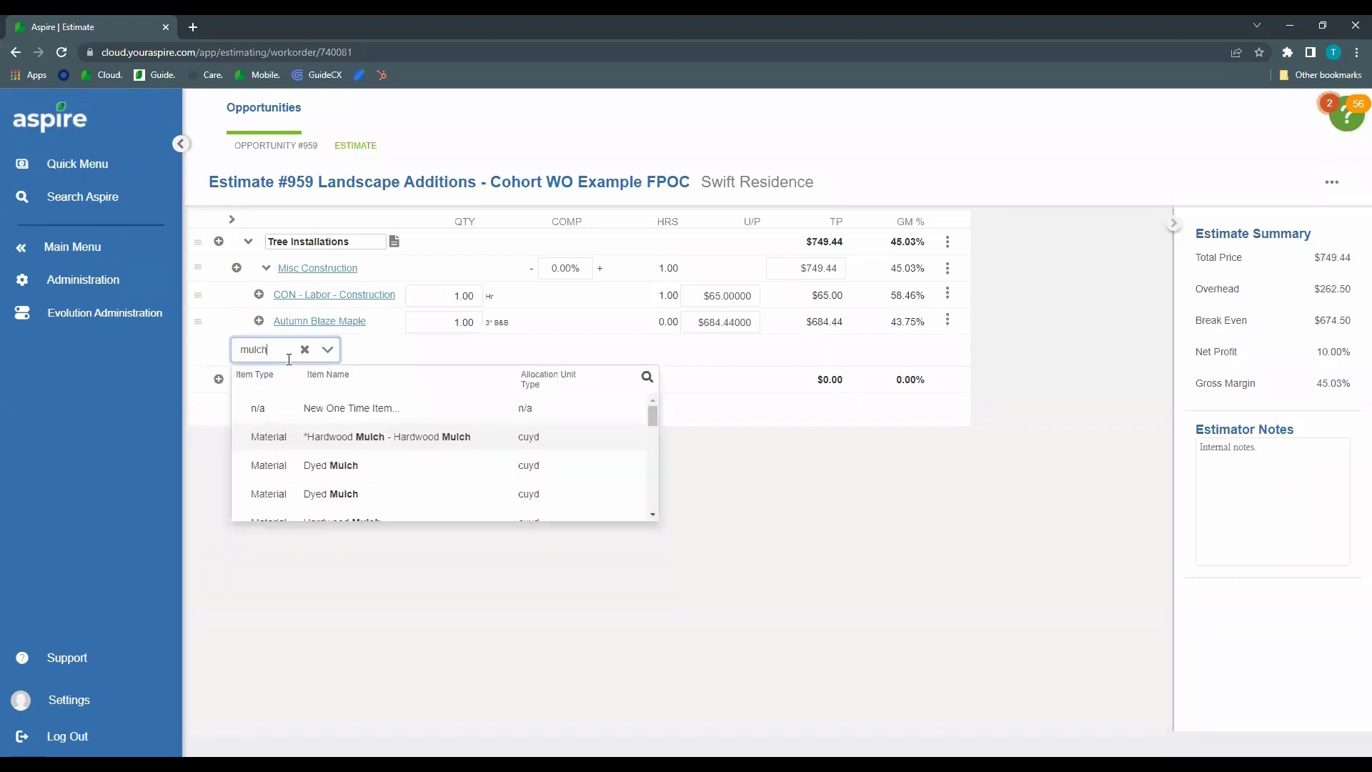
left_click(370, 470)
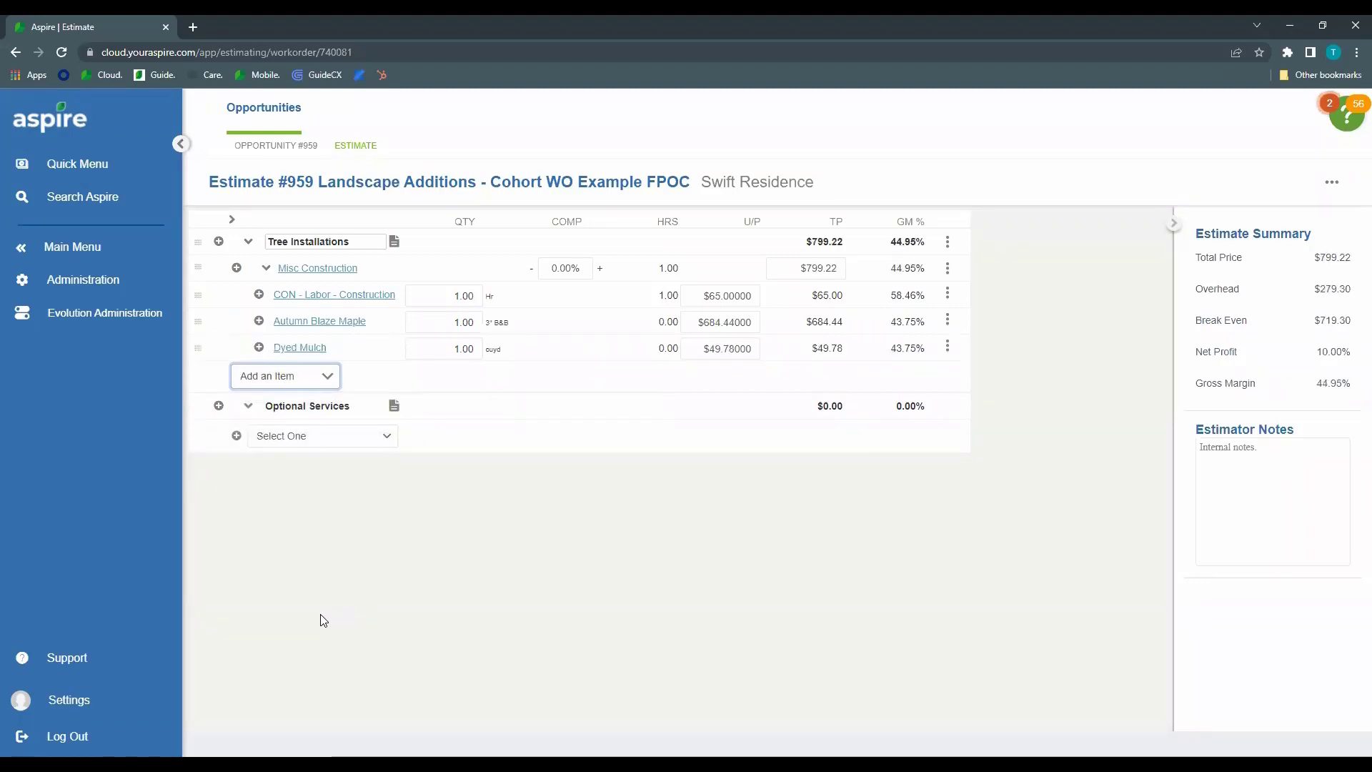
type("stake")
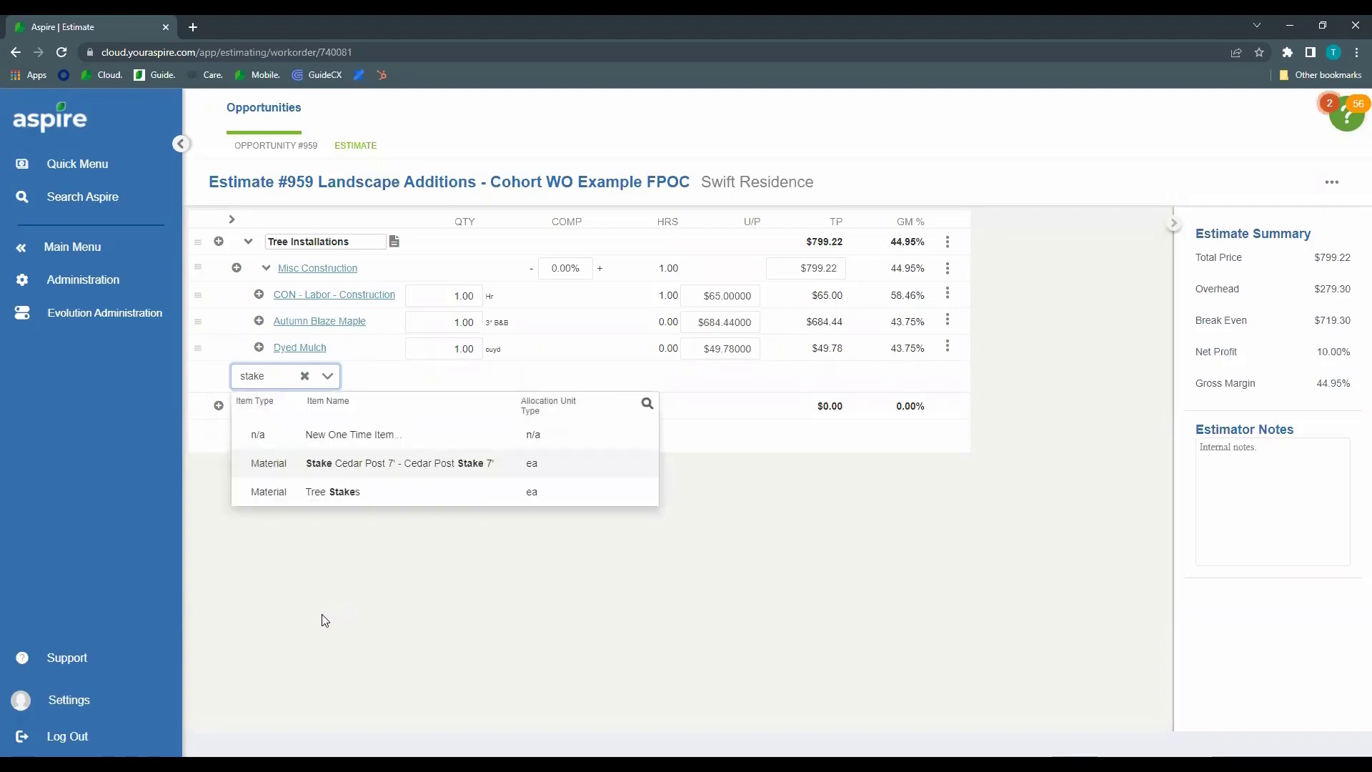
left_click(441, 493)
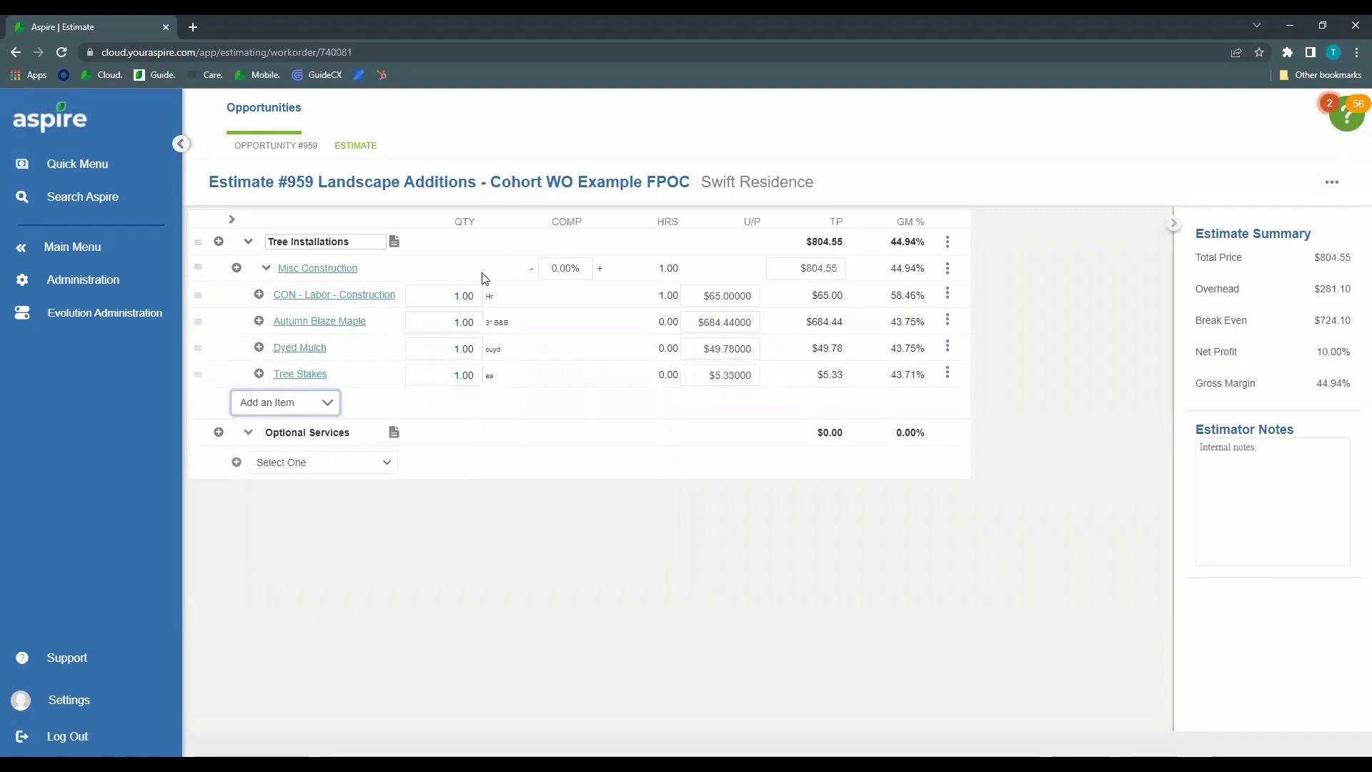
left_click(500, 548)
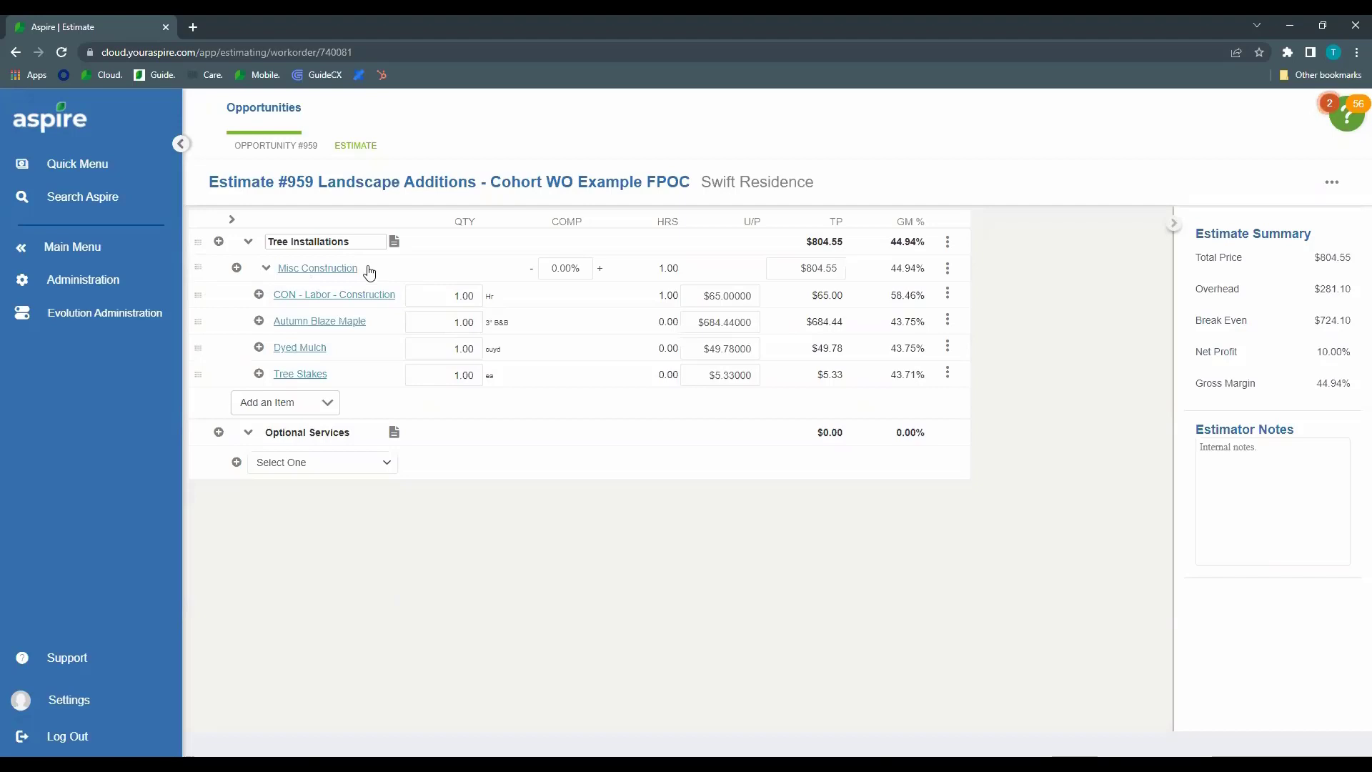
Change the Misc Construction service's display name to "Front Yard" in its service details
left_click(316, 269)
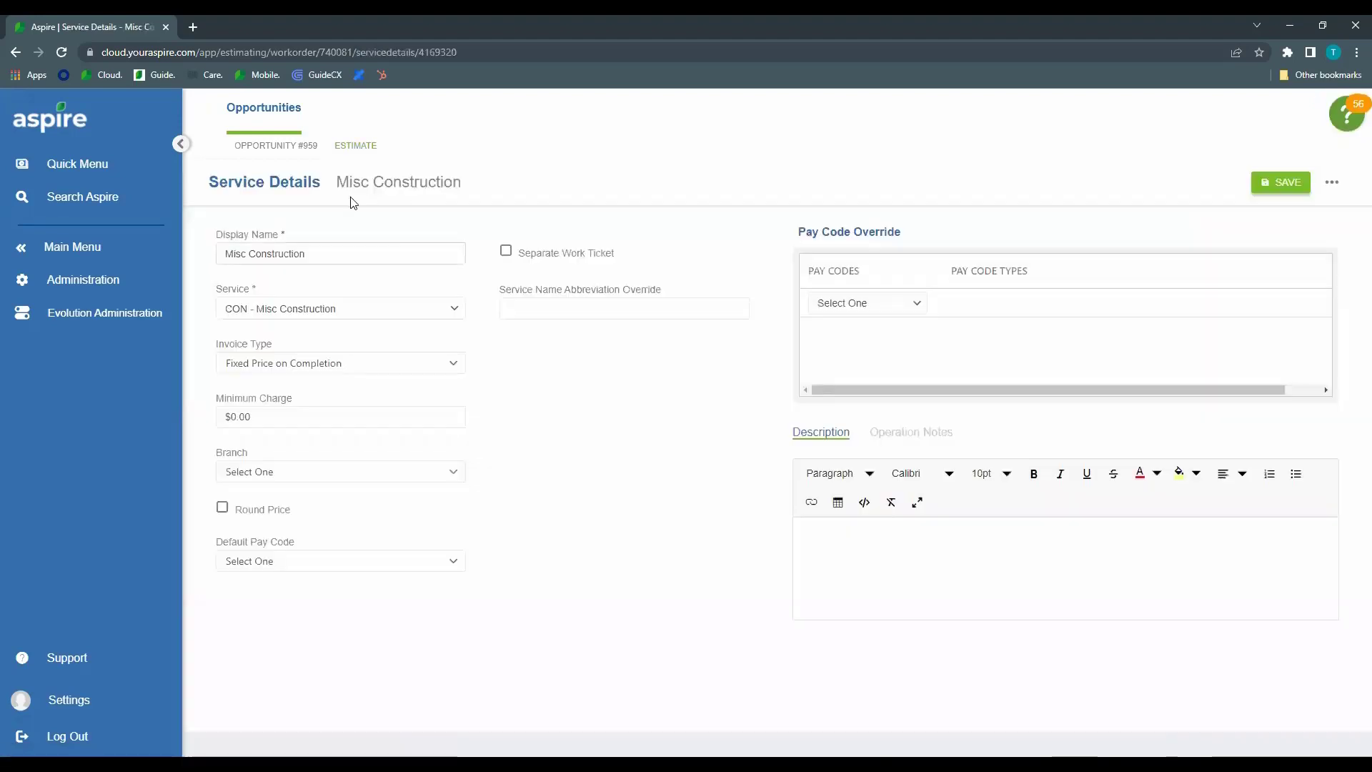
left_click_drag(325, 253, 202, 255)
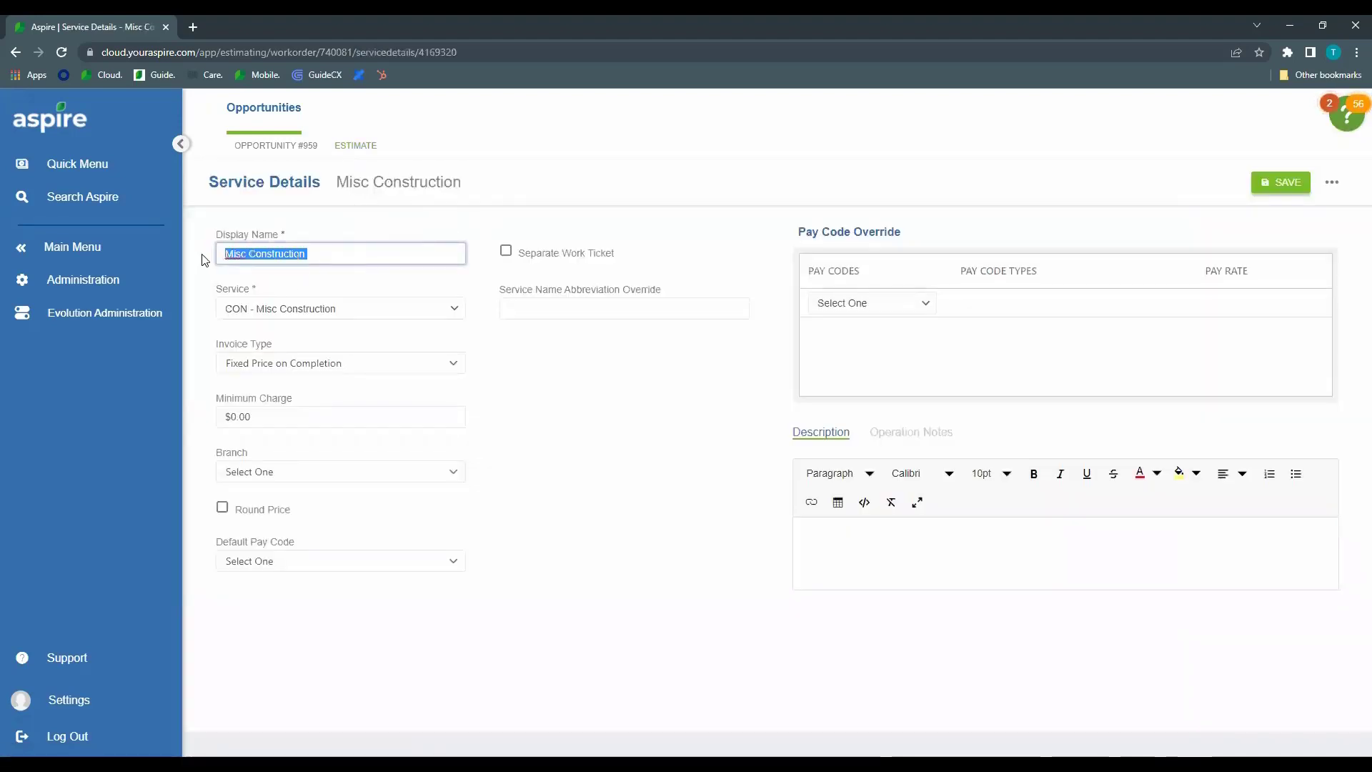
type("F")
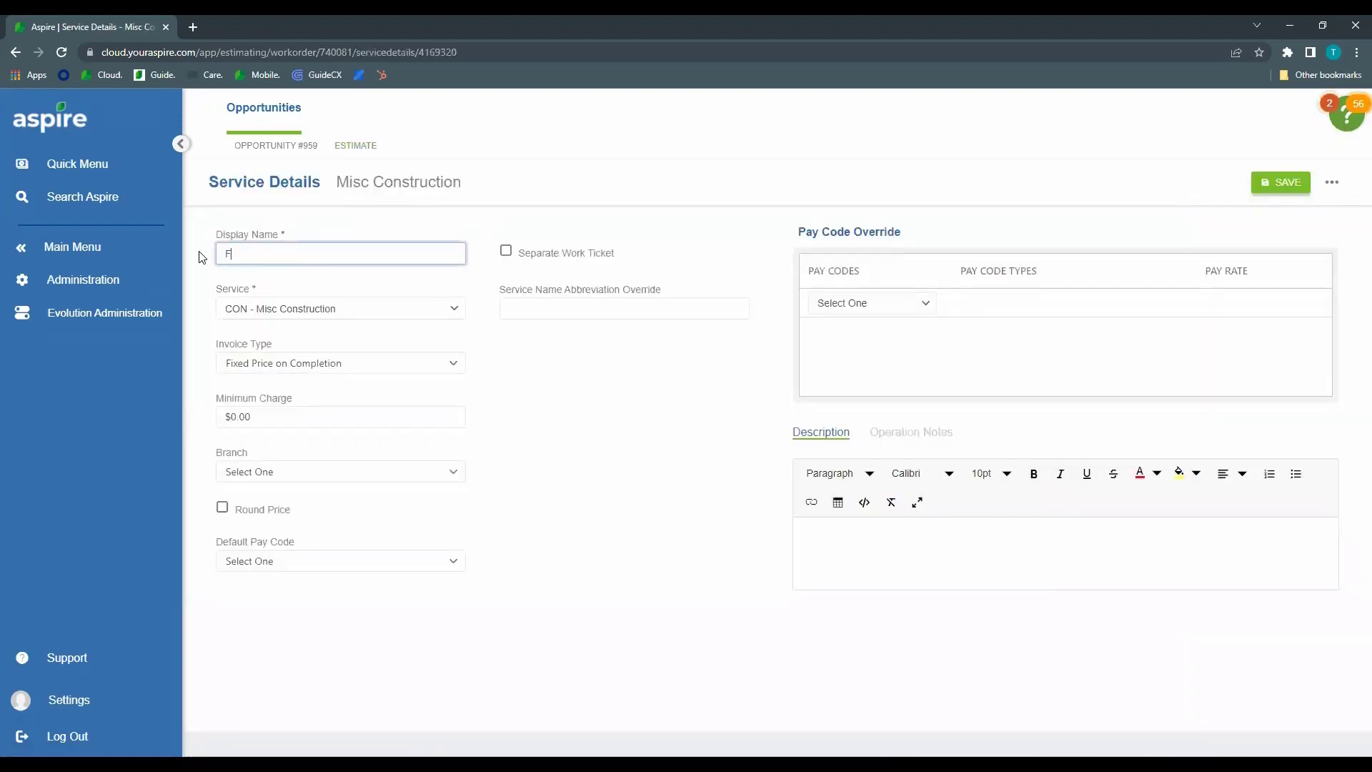
type("ront Yard")
left_click(201, 261)
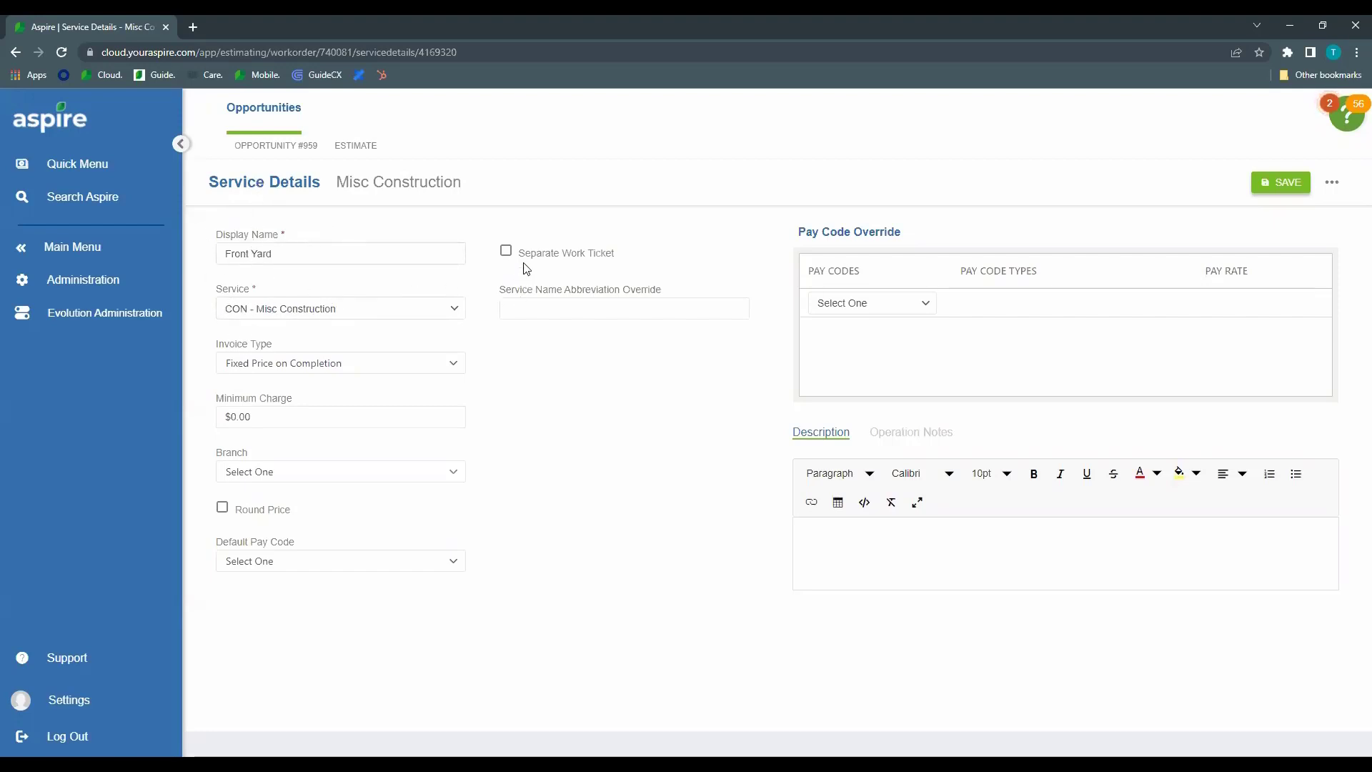
Enable Separate Work Ticket for the service and set its service name abbreviation override to "Front Yard"
left_click(506, 254)
left_click(529, 313)
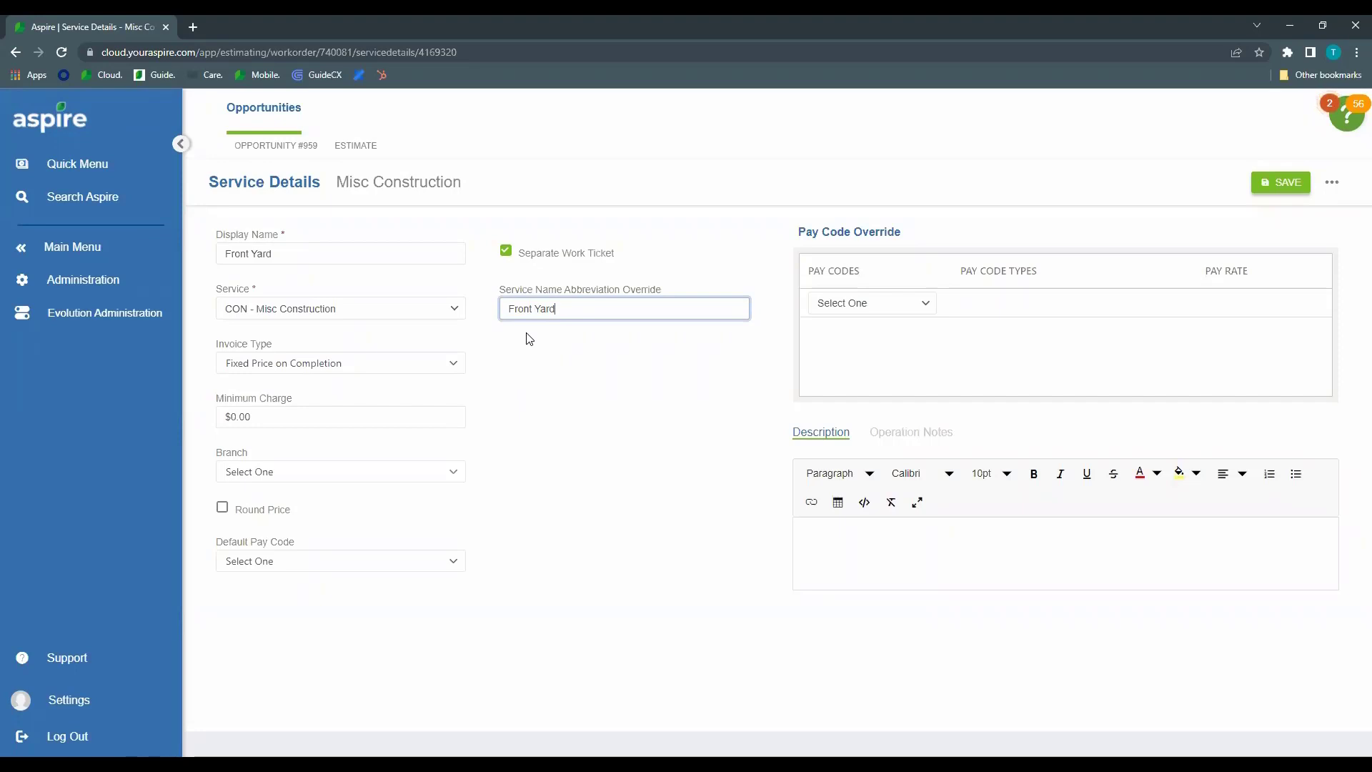
left_click(486, 358)
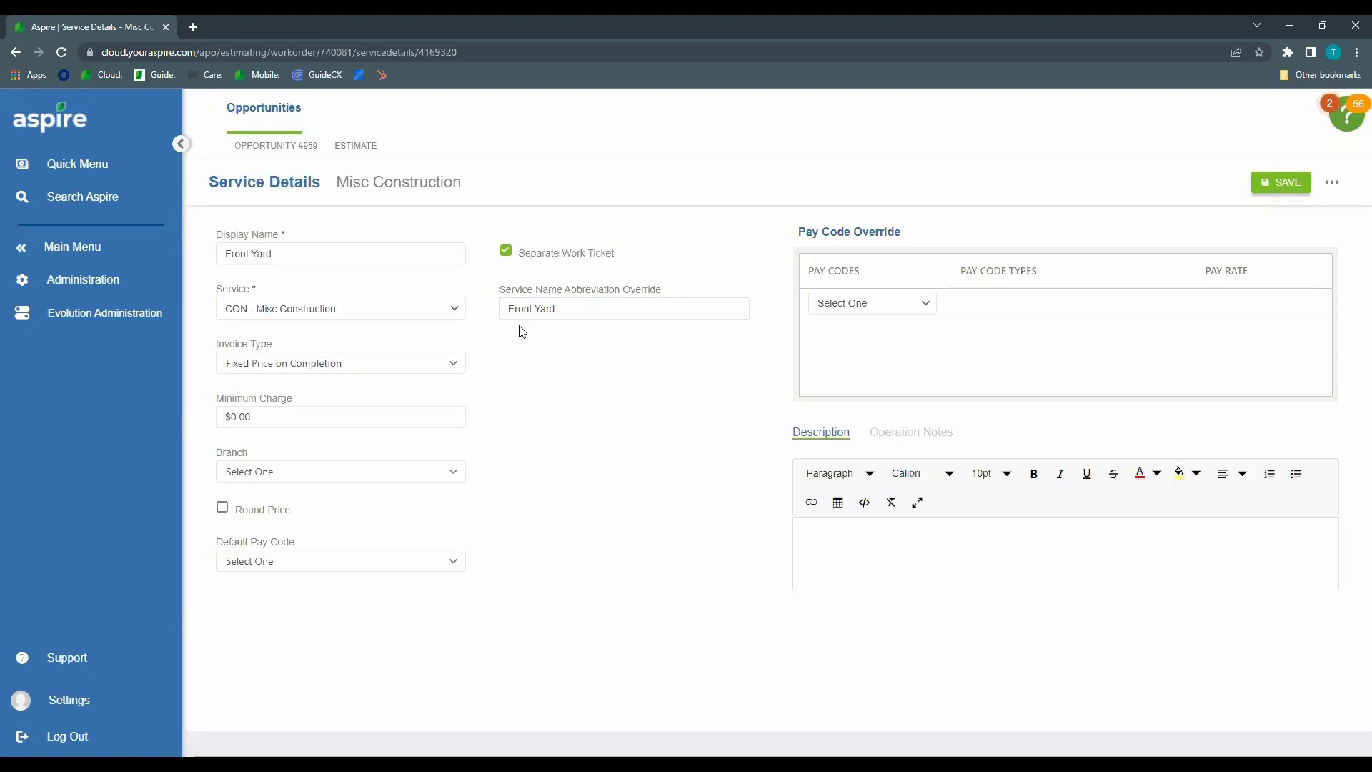
left_click(36, 250)
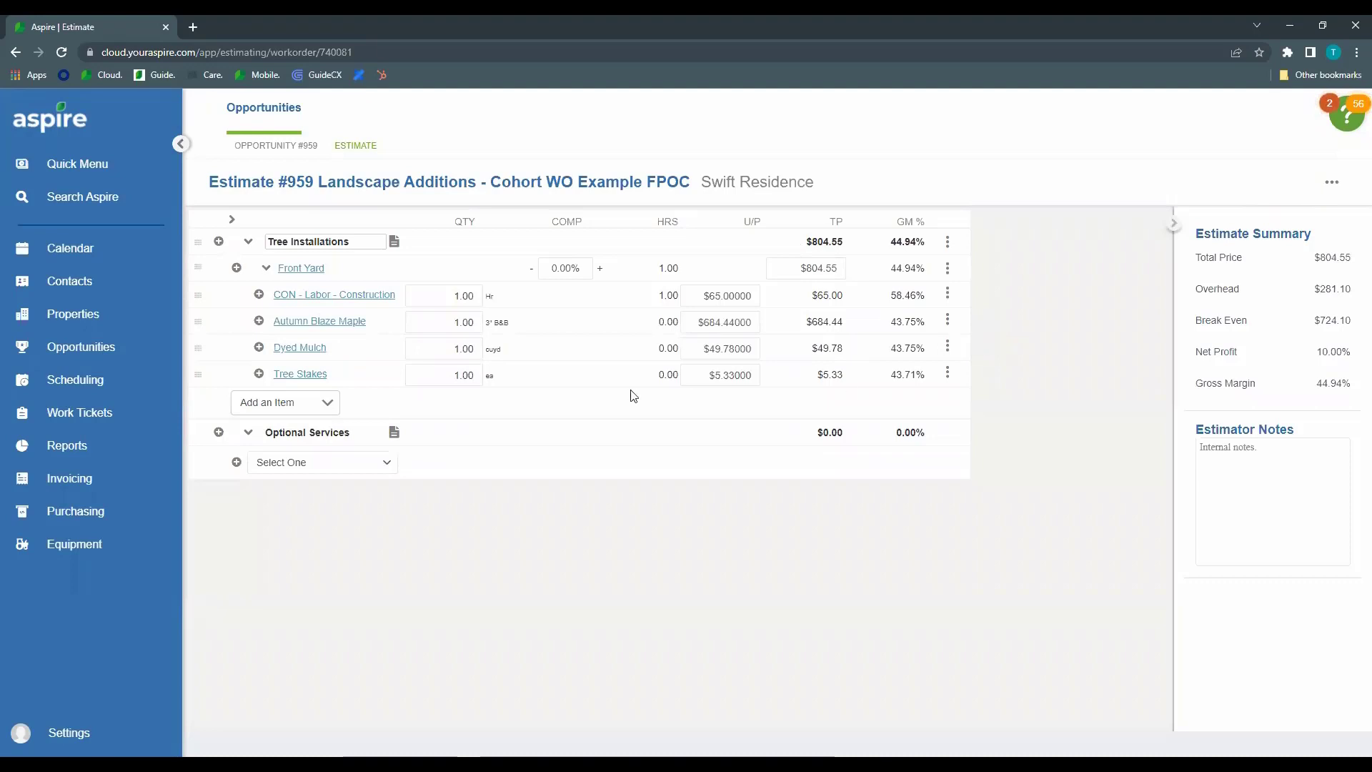
Copy the Front Yard service twice within the Tree Installations group
right_click(379, 273)
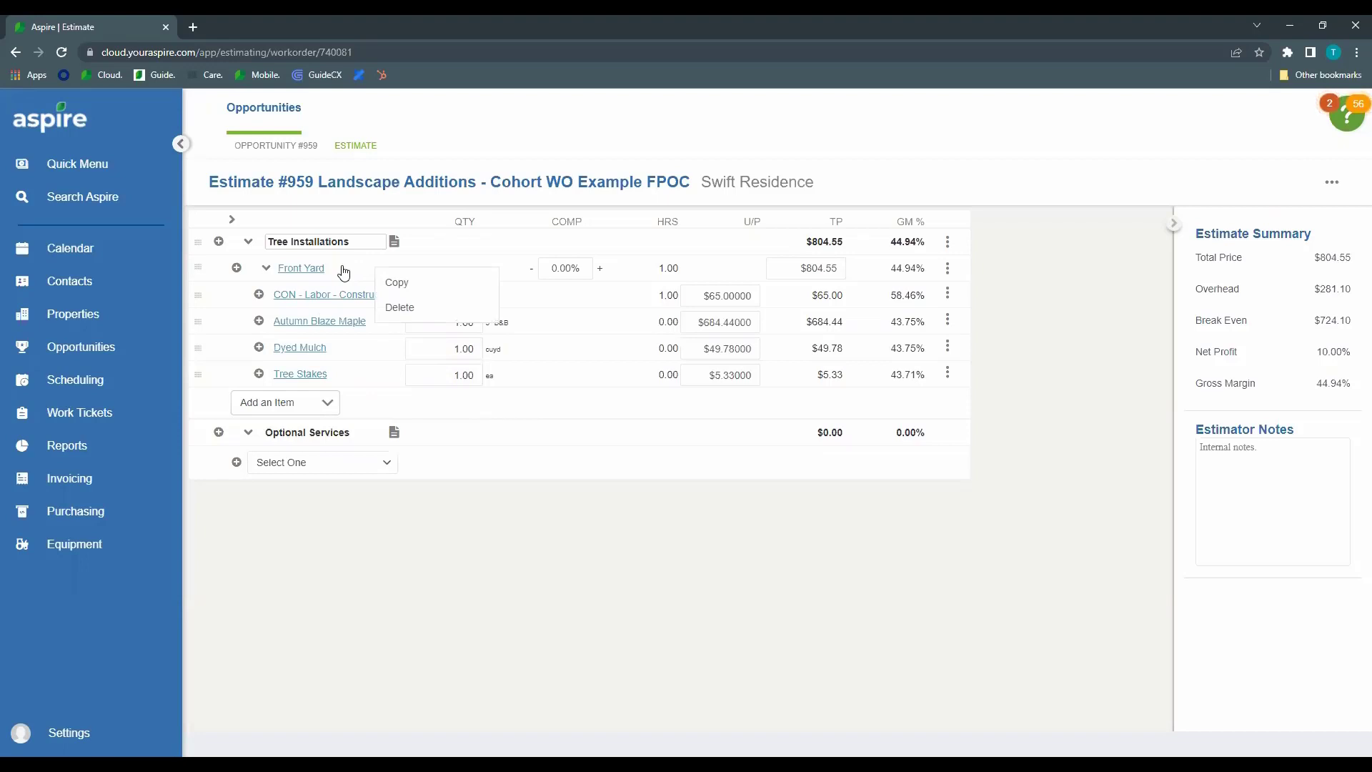
left_click(430, 283)
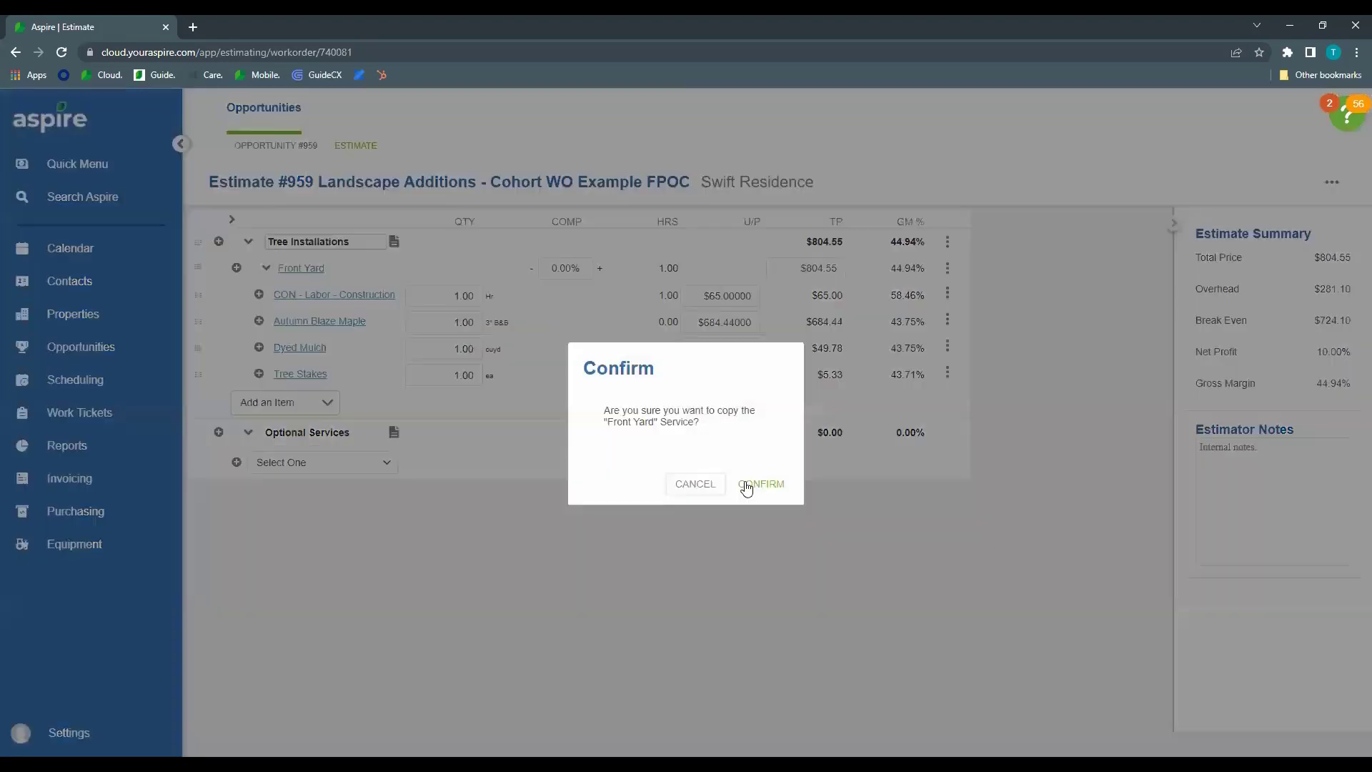
left_click(753, 478)
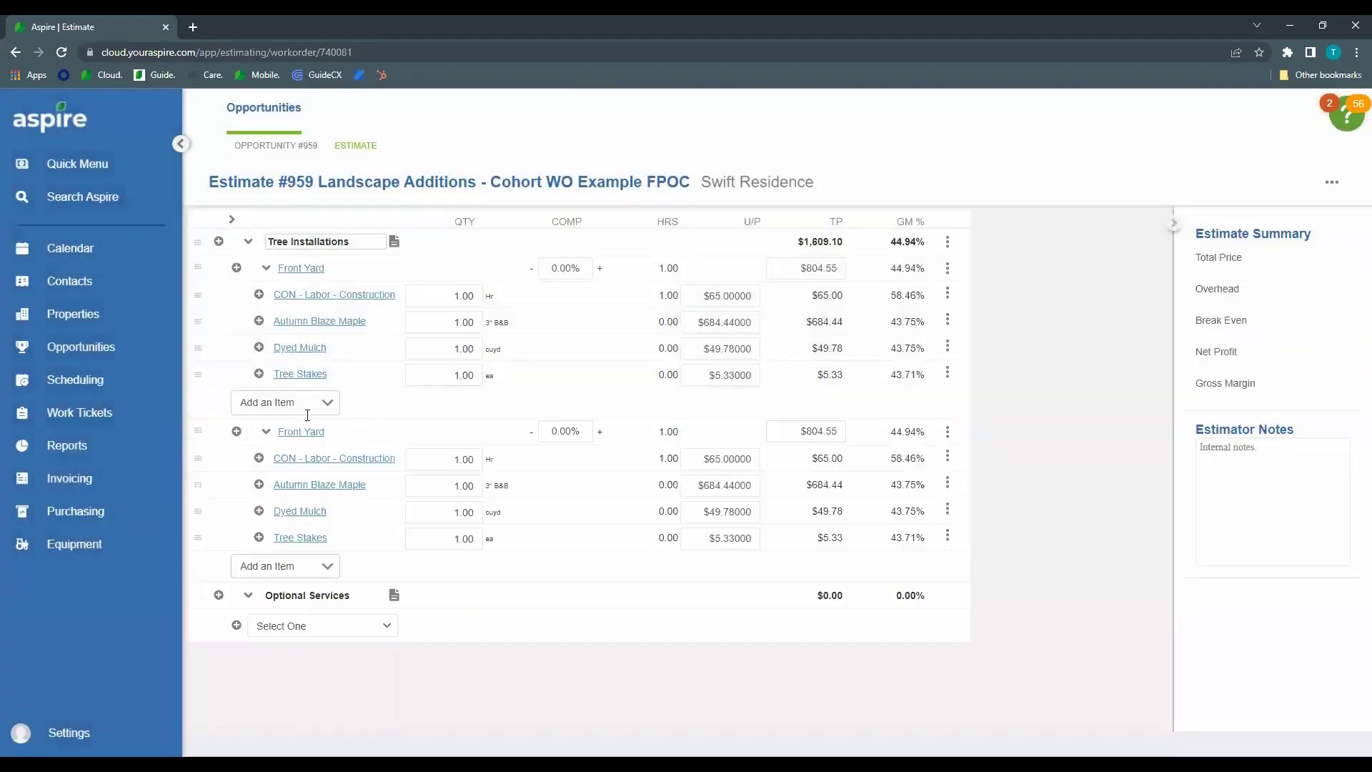
right_click(367, 431)
left_click(445, 449)
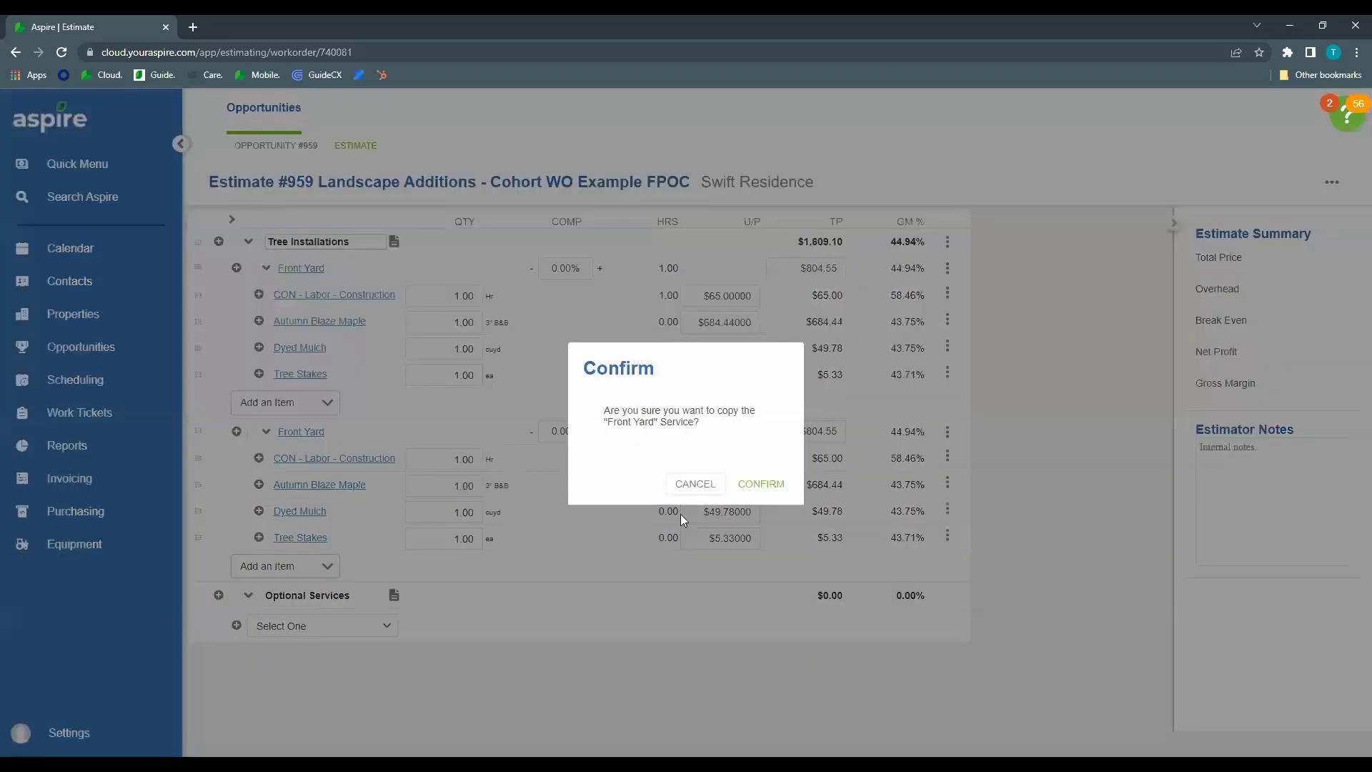
left_click(761, 483)
Set the first copied Front Yard service's display name to "South Side Yard" and its service name abbreviation override to "South Side", saving the details
scroll(317, 367, "down", 1)
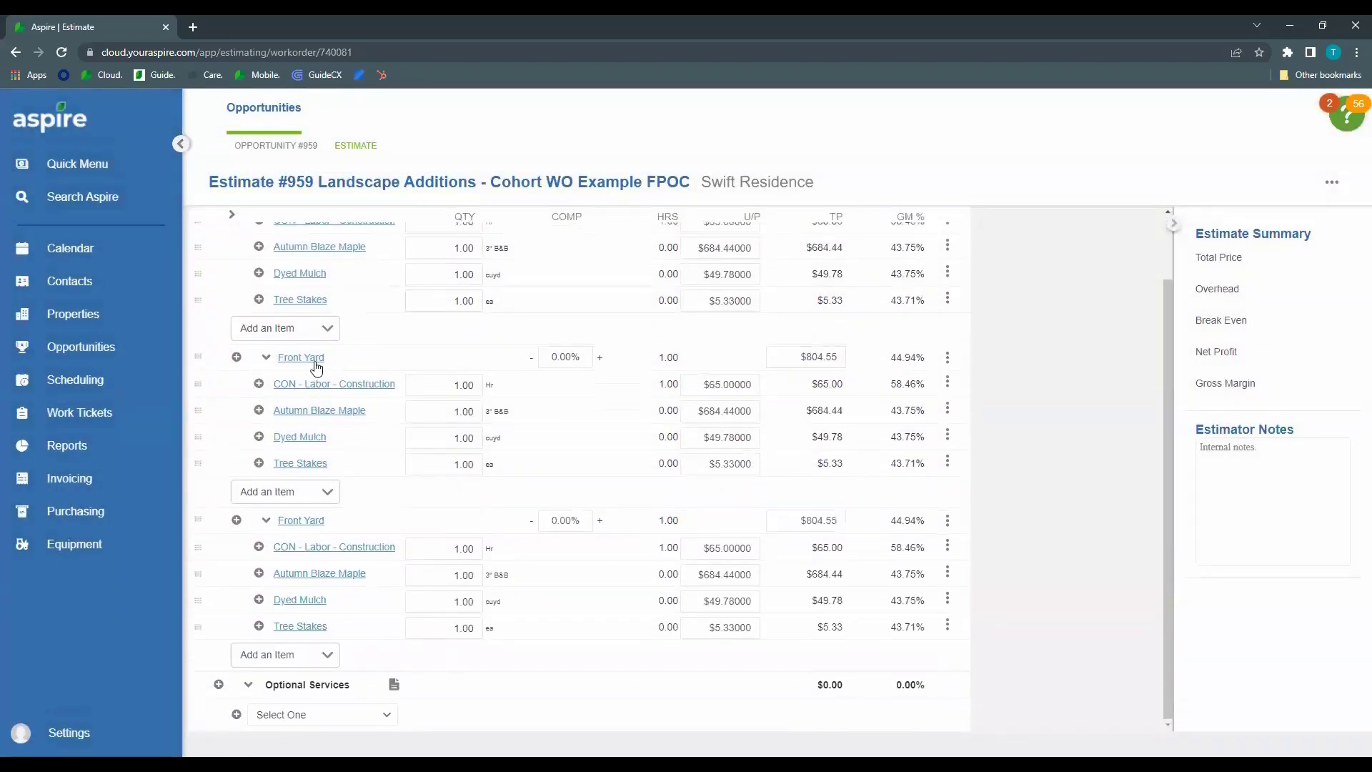
left_click(310, 360)
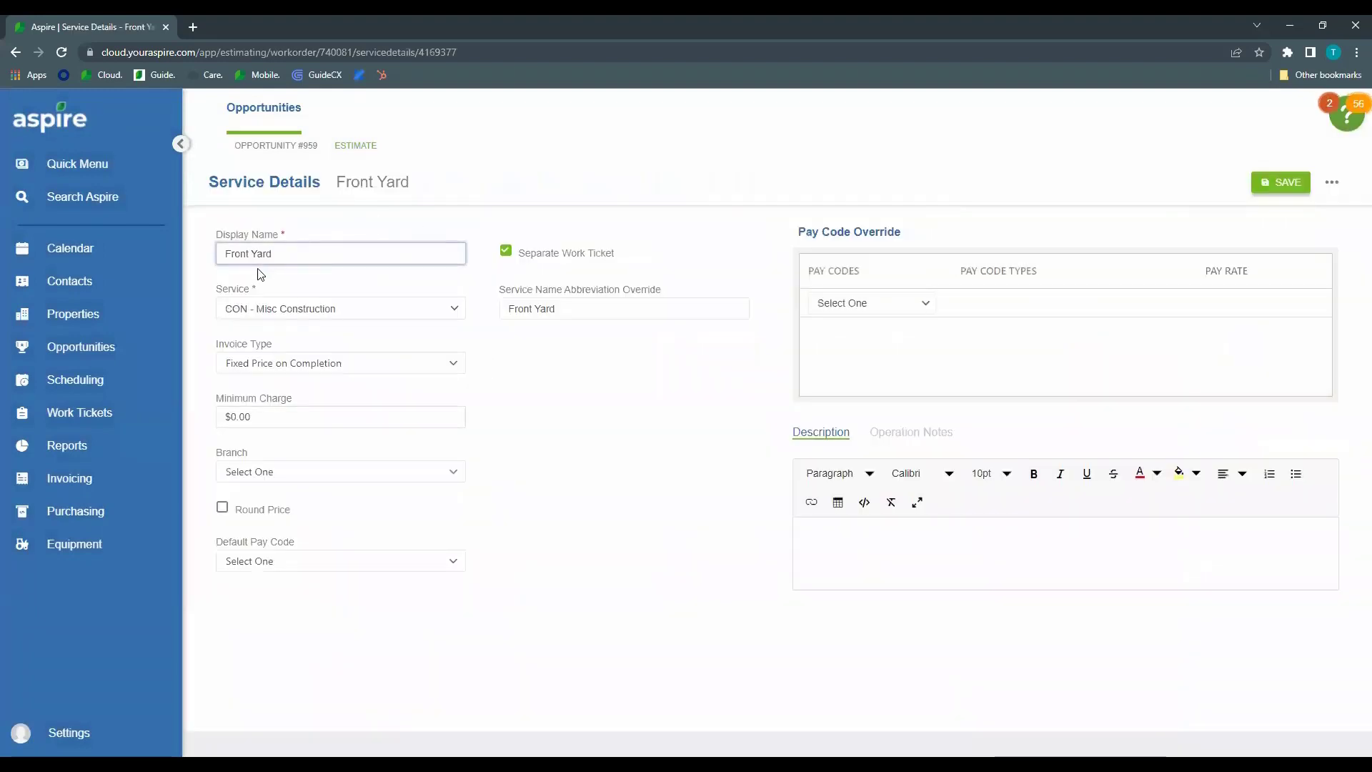
left_click_drag(249, 254, 193, 261)
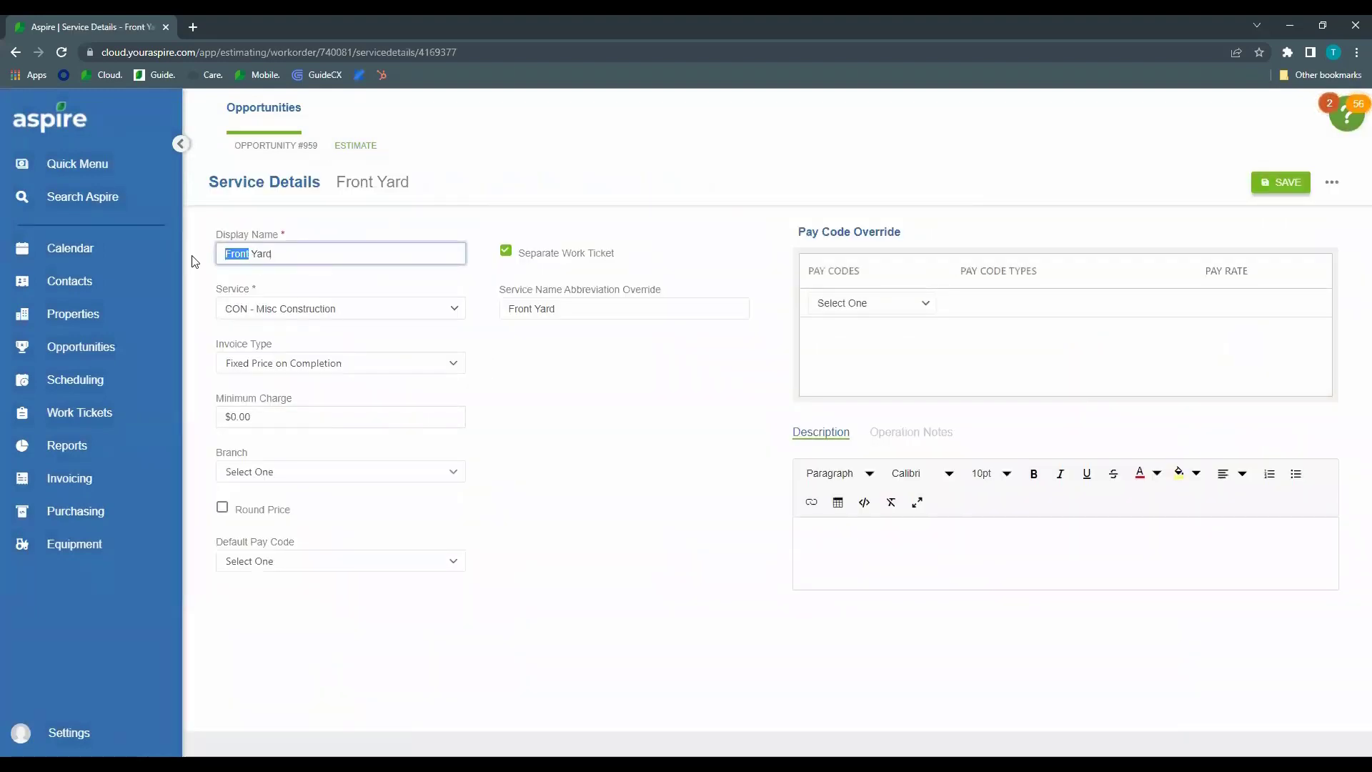
type("South Side")
left_click_drag(534, 309, 493, 314)
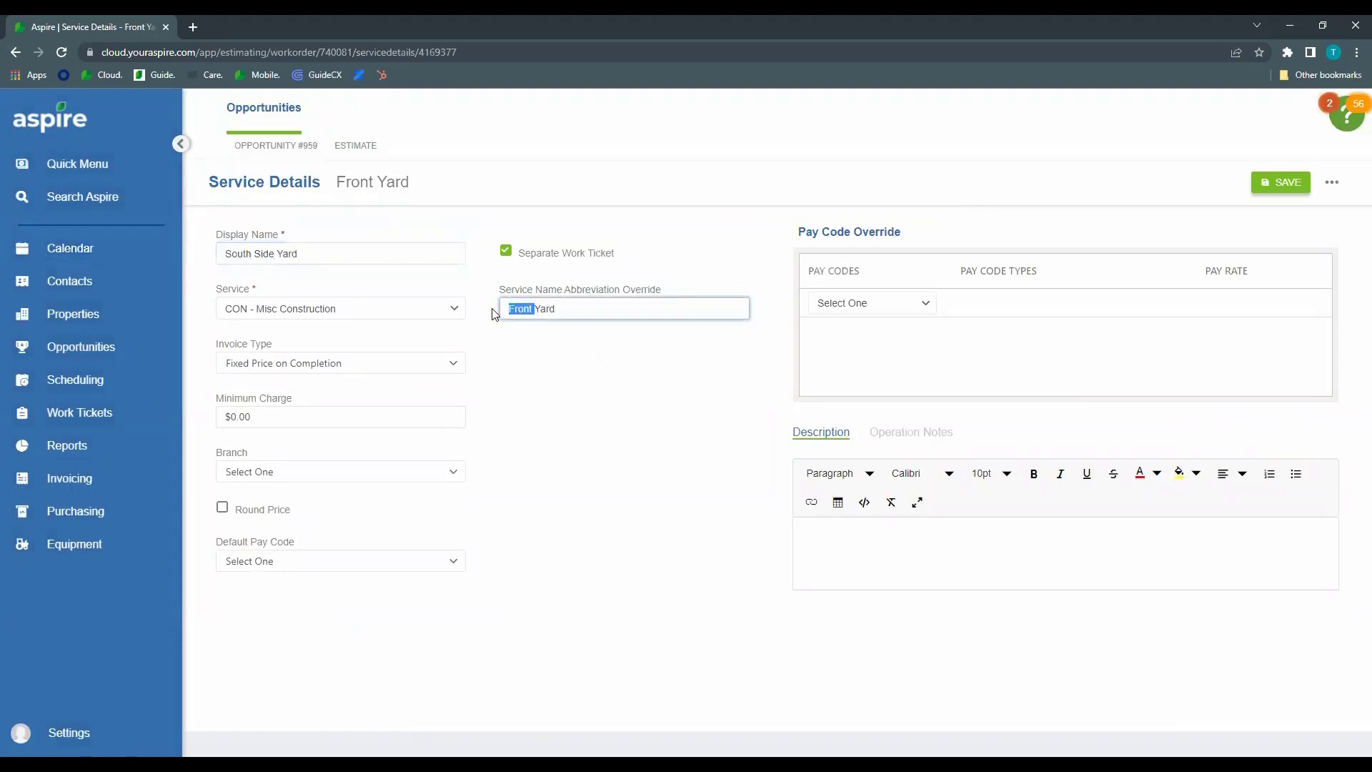
type("South Side")
left_click(584, 411)
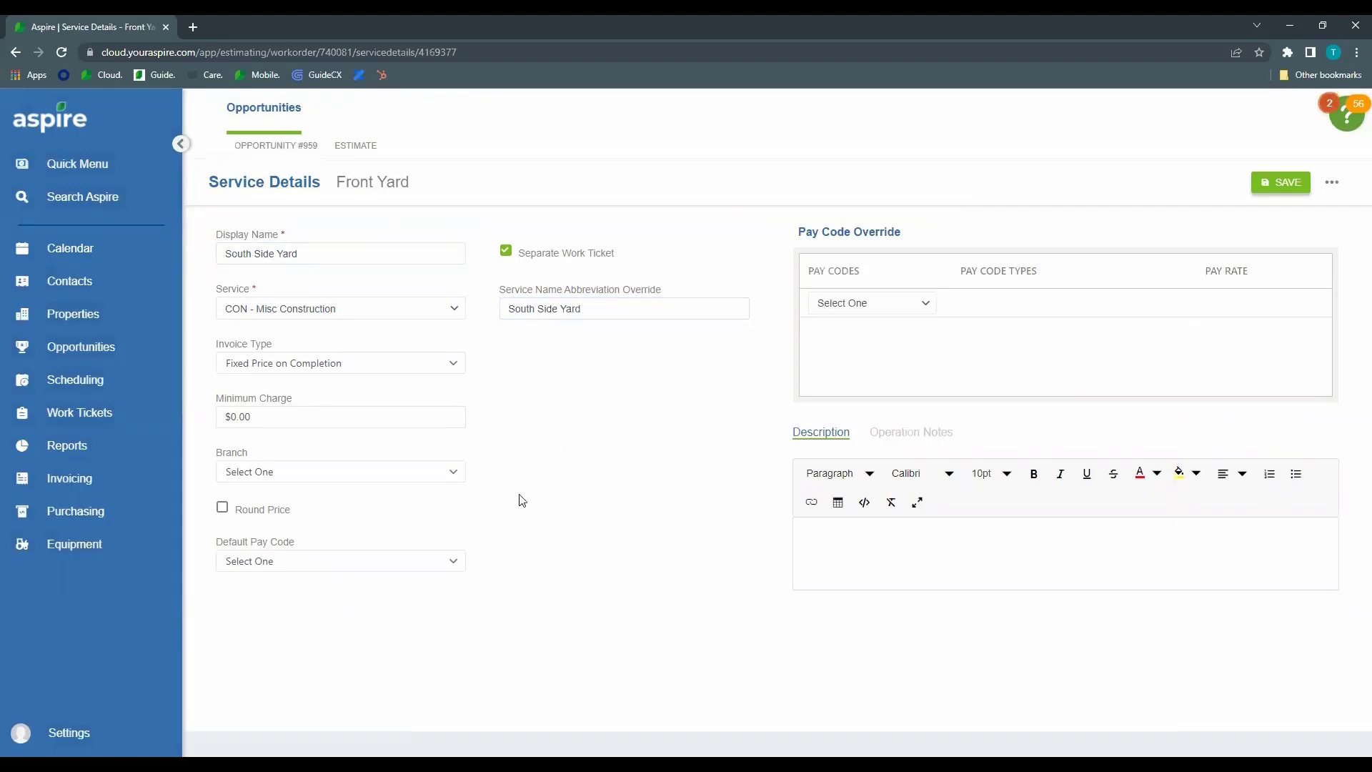
left_click(606, 300)
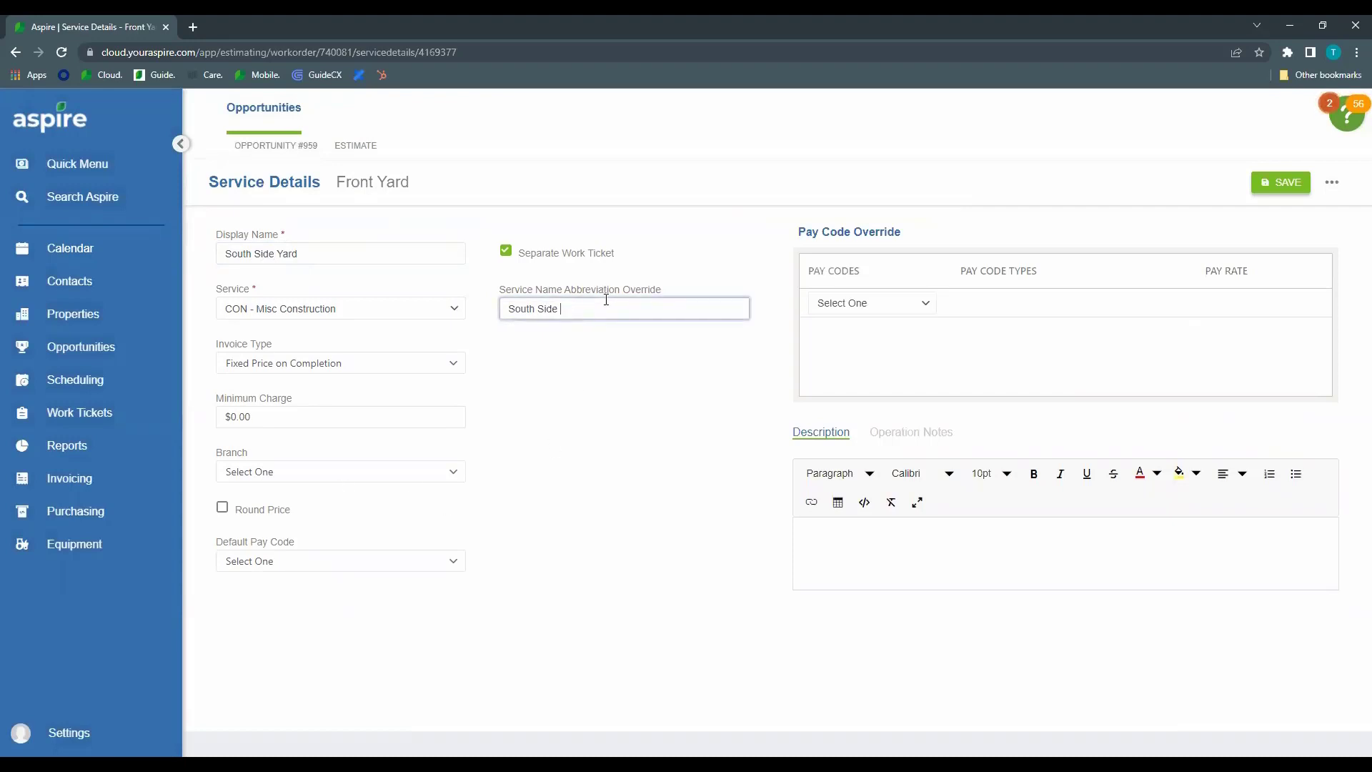
left_click(696, 375)
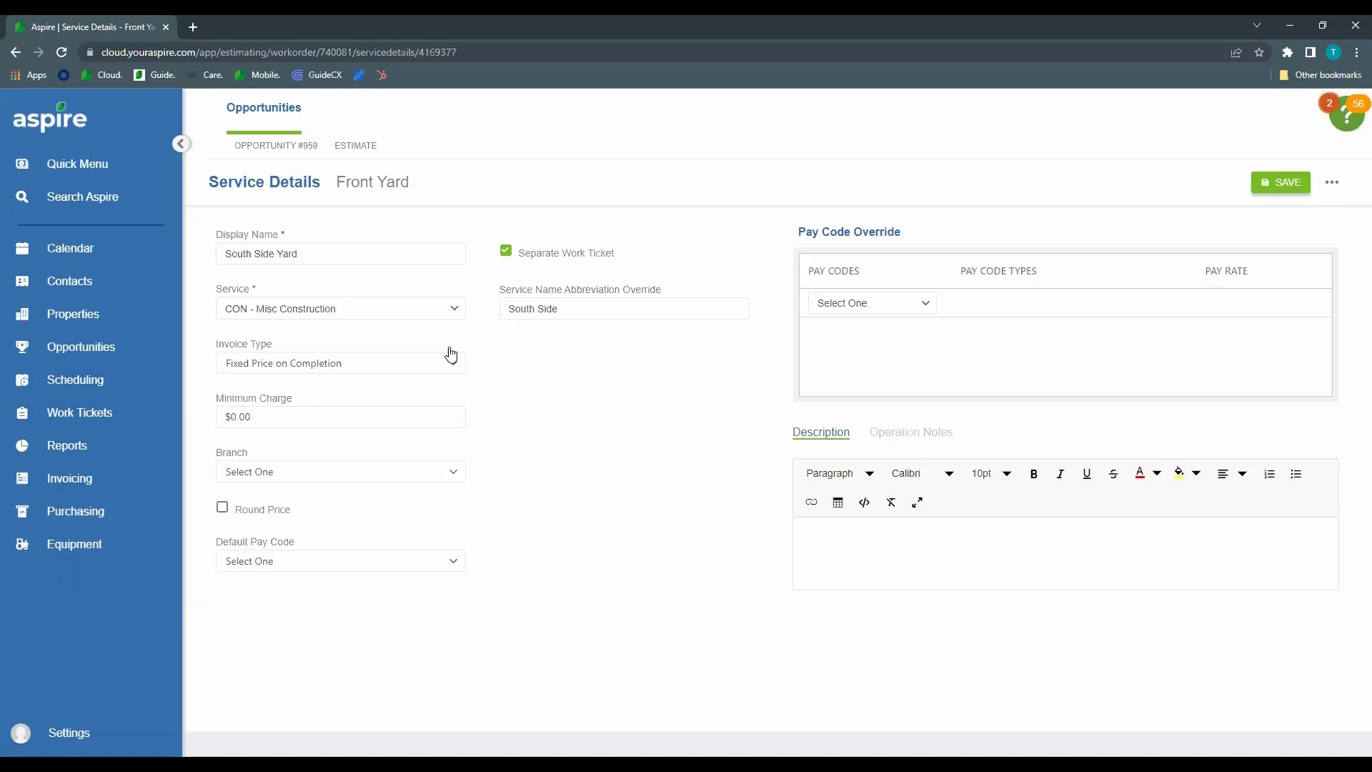
left_click(1306, 184)
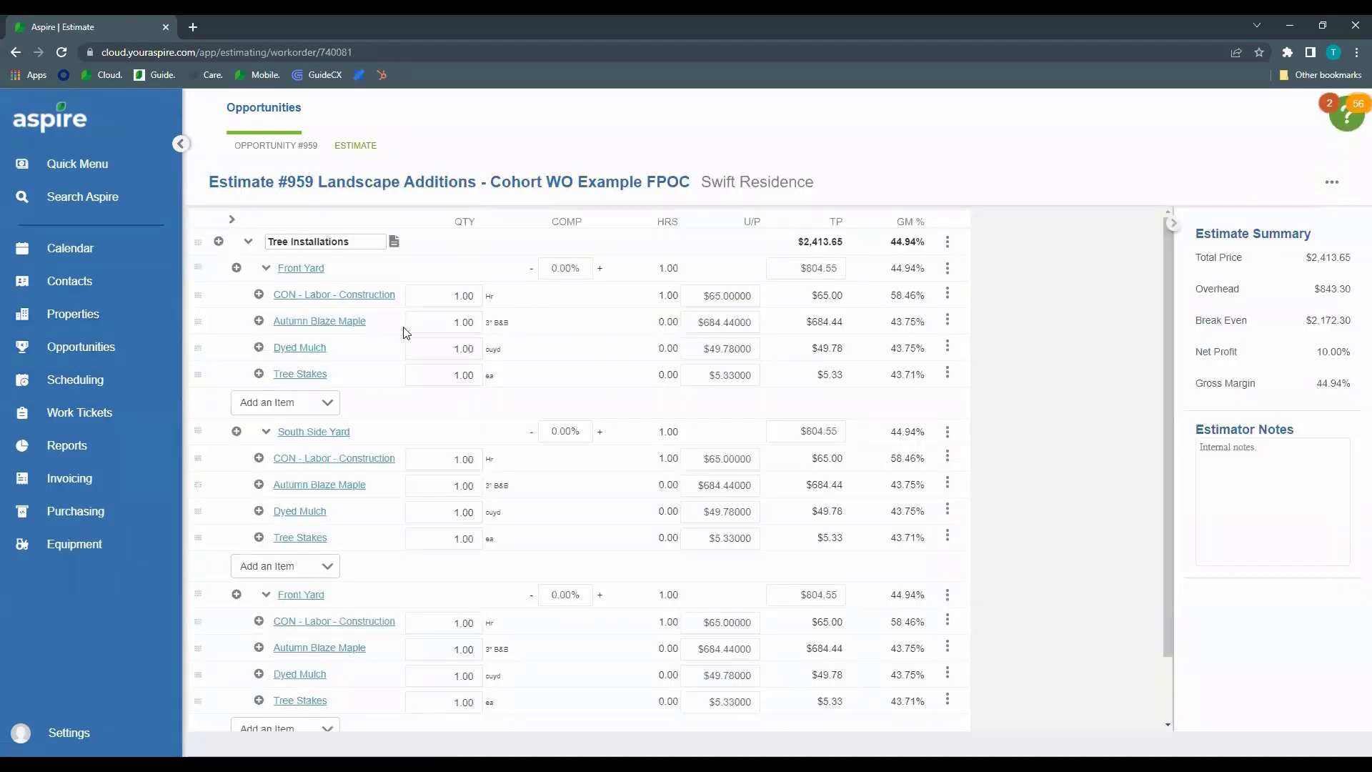
Change the remaining Front Yard copy's display name to "Back Yard" and replace "Front" with "Back" in its service name abbreviation override
scroll(406, 432, "down", 1)
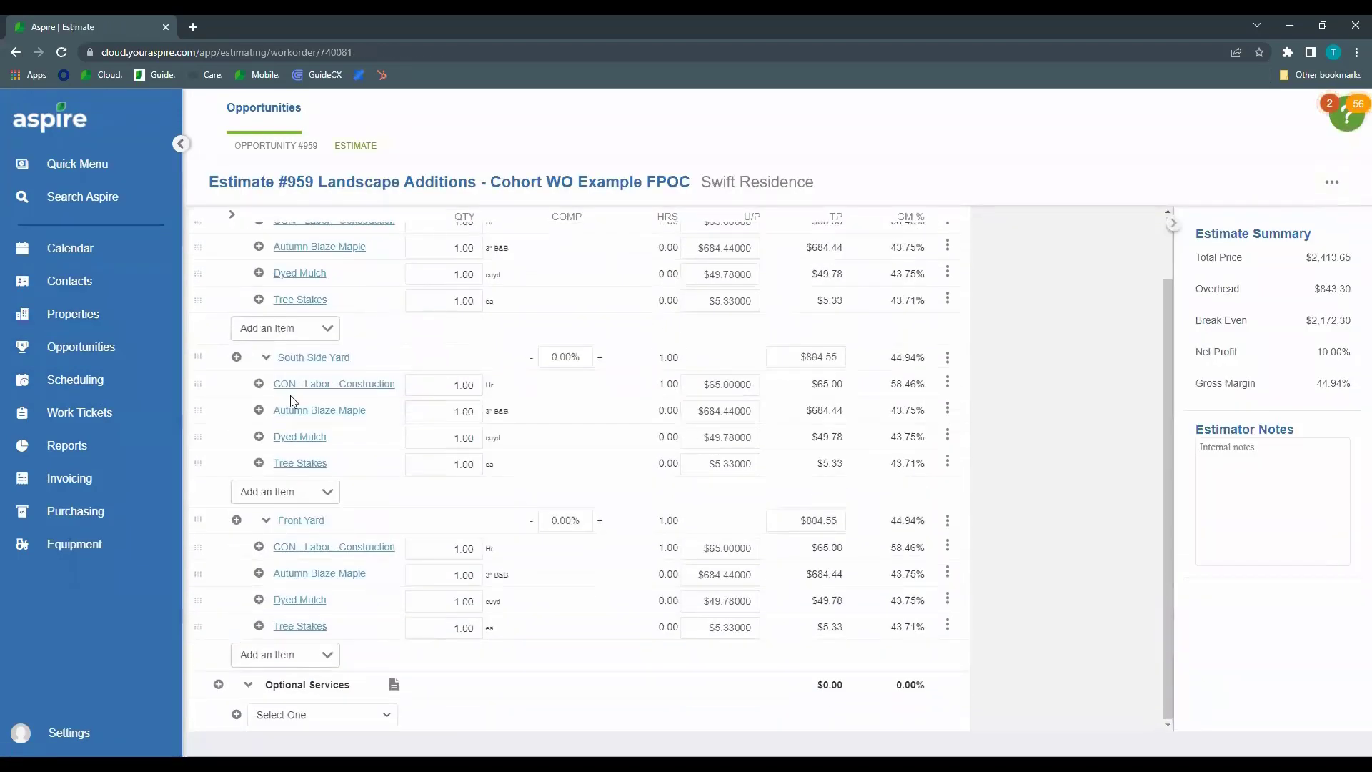
left_click(307, 519)
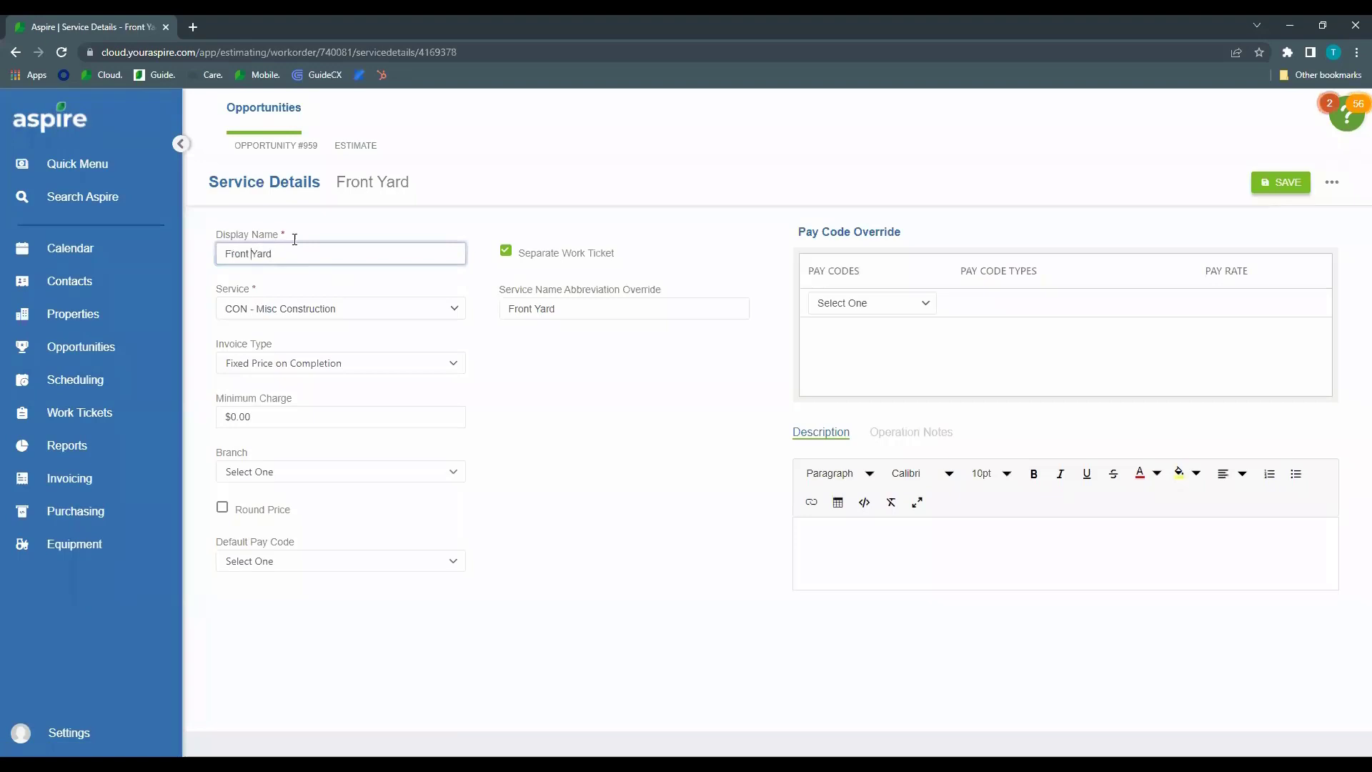
key("BackSpace")
key("BackSpace")
key("BackSpace")
key("BackSpace")
key("BackSpace")
type("Back")
left_click(526, 309)
left_click_drag(526, 308, 484, 307)
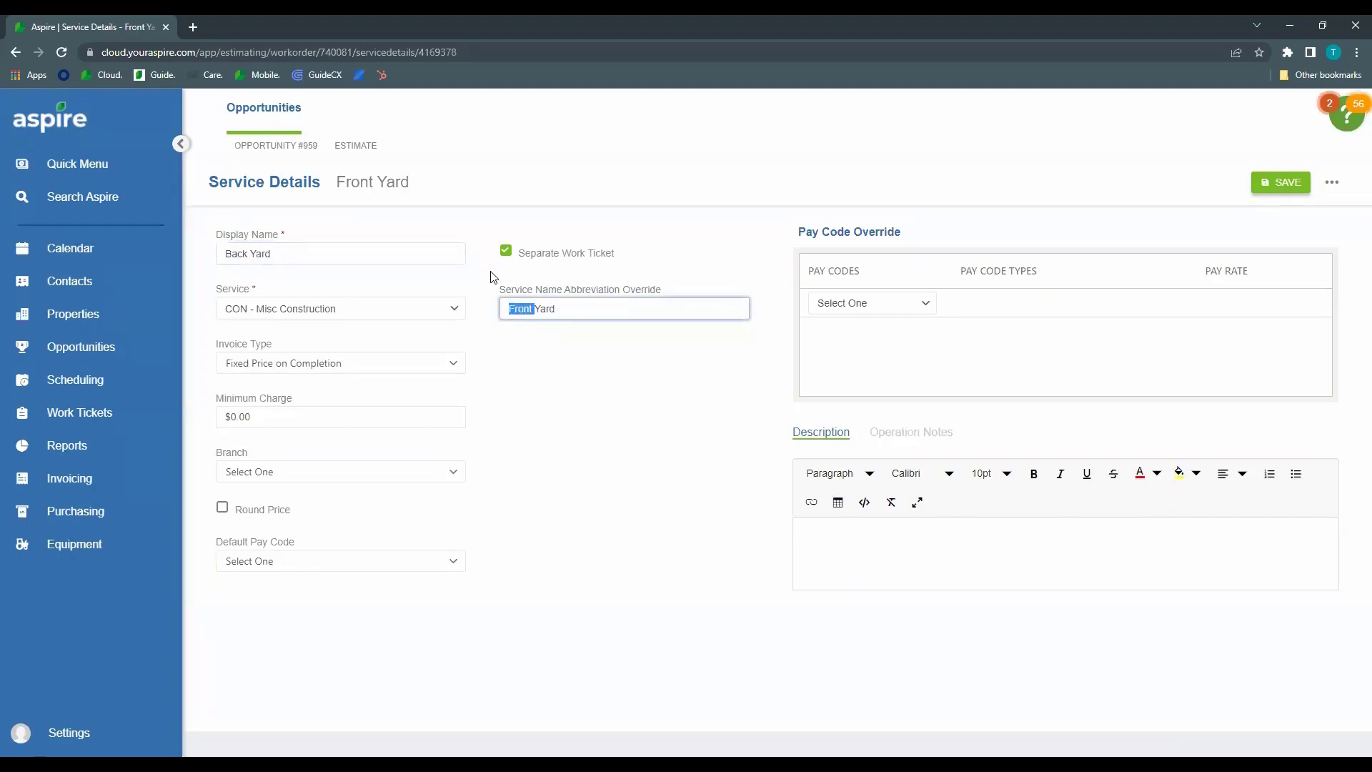
type("Back")
left_click(489, 330)
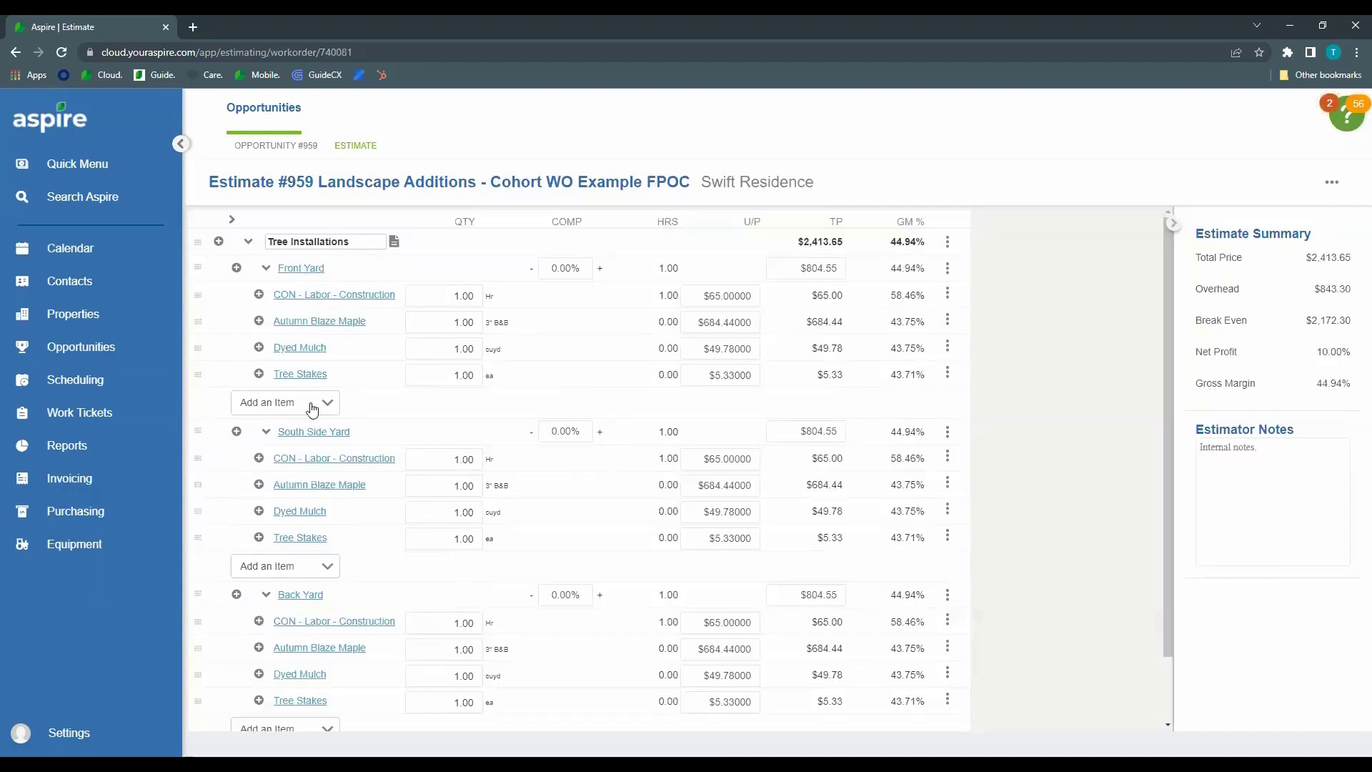
Set the Front Yard quantities to 21 construction labor hours, 7 Autumn Blaze Maples, 3.5 cuyd of Dyed Mulch and 14 Tree Stakes
scroll(459, 471, "down", 1)
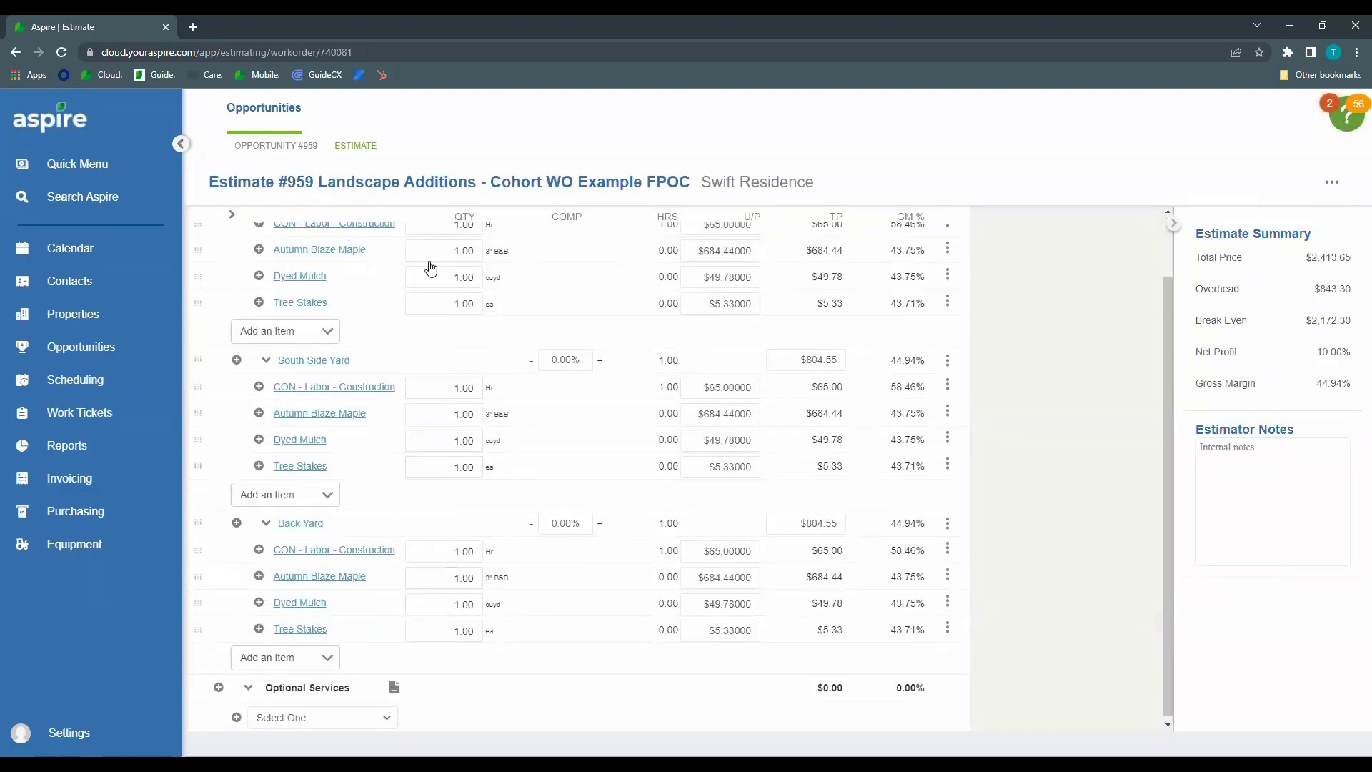
scroll(466, 383, "up", 1)
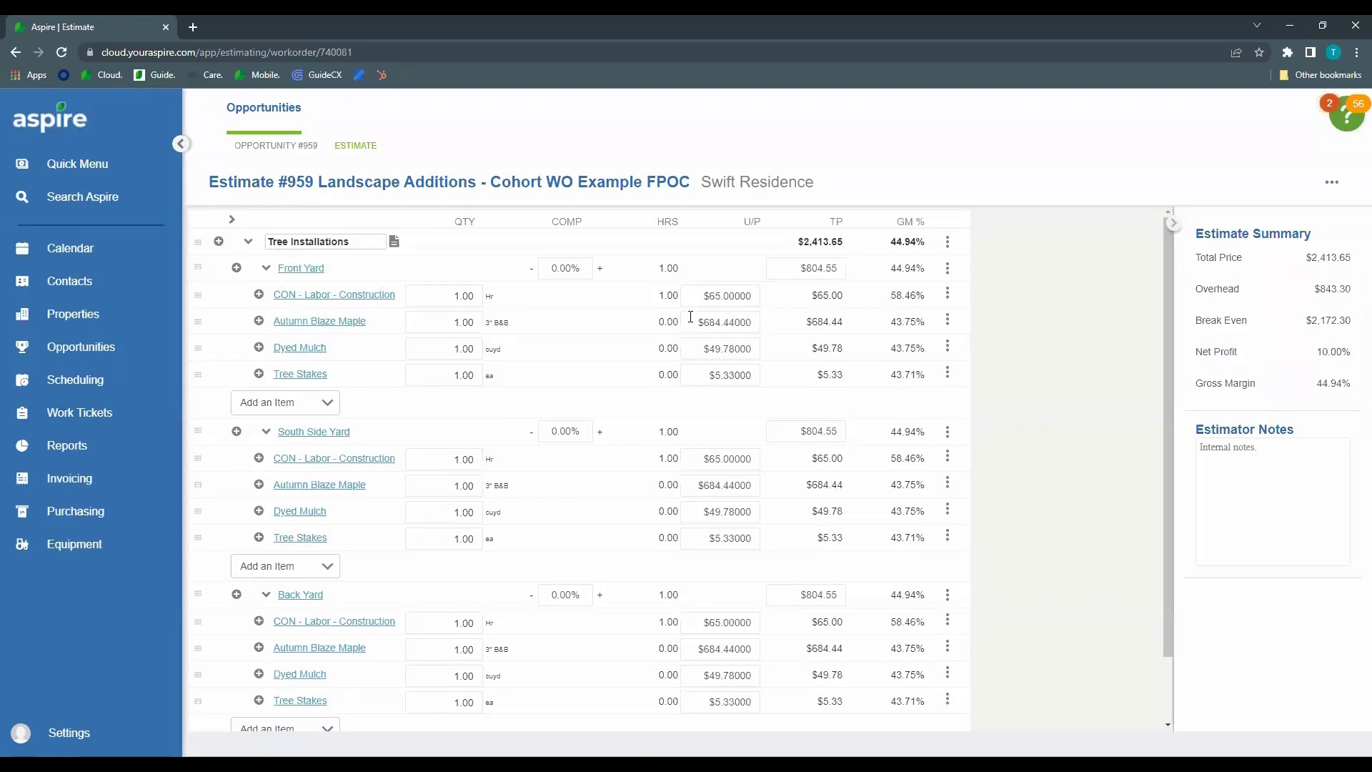
left_click(465, 295)
key("Tab")
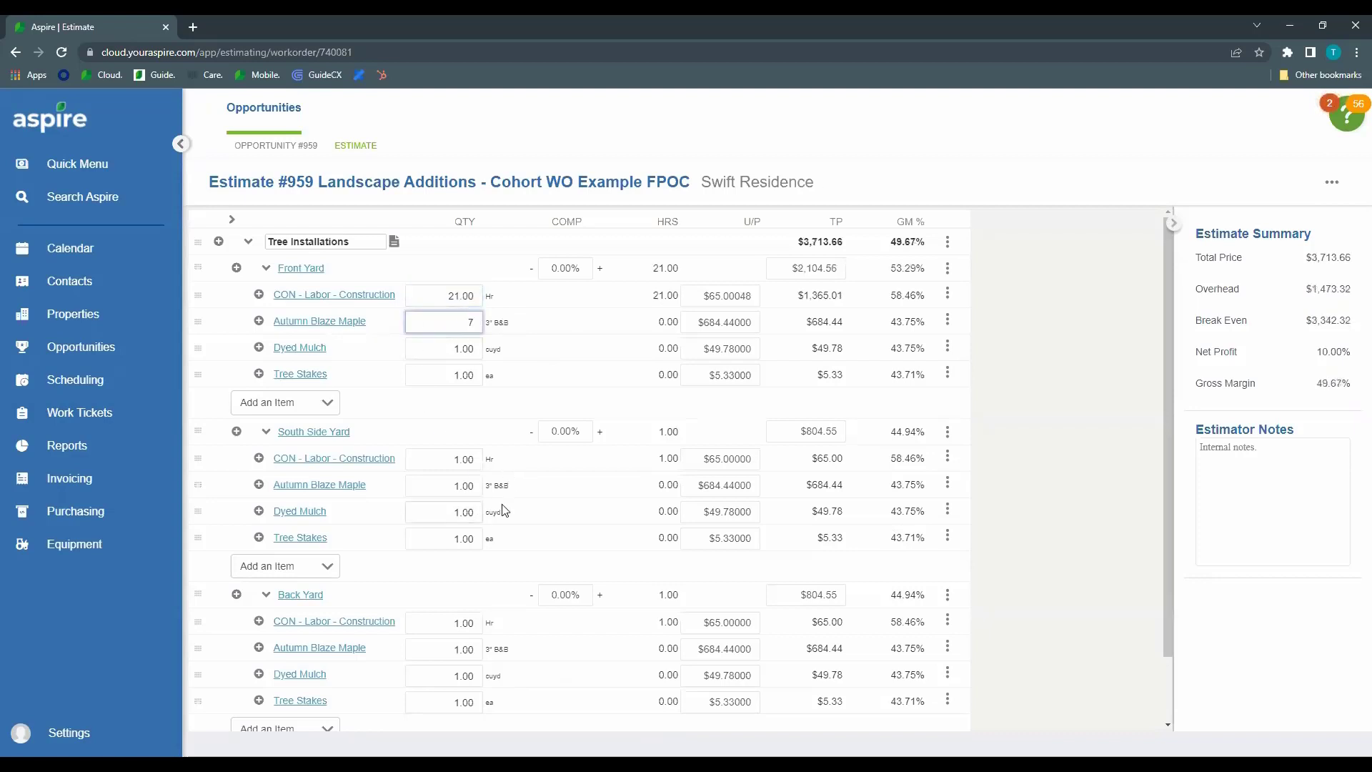
key("Tab")
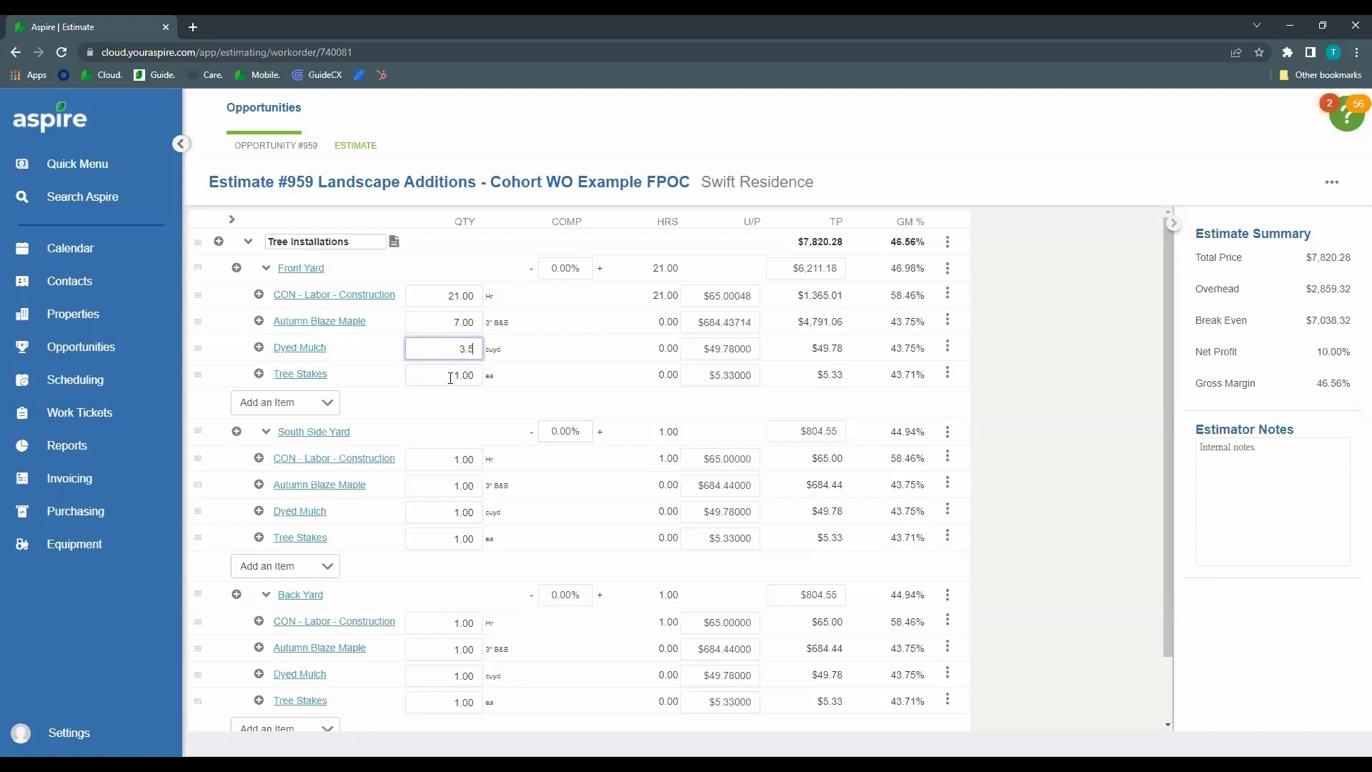
key("Tab")
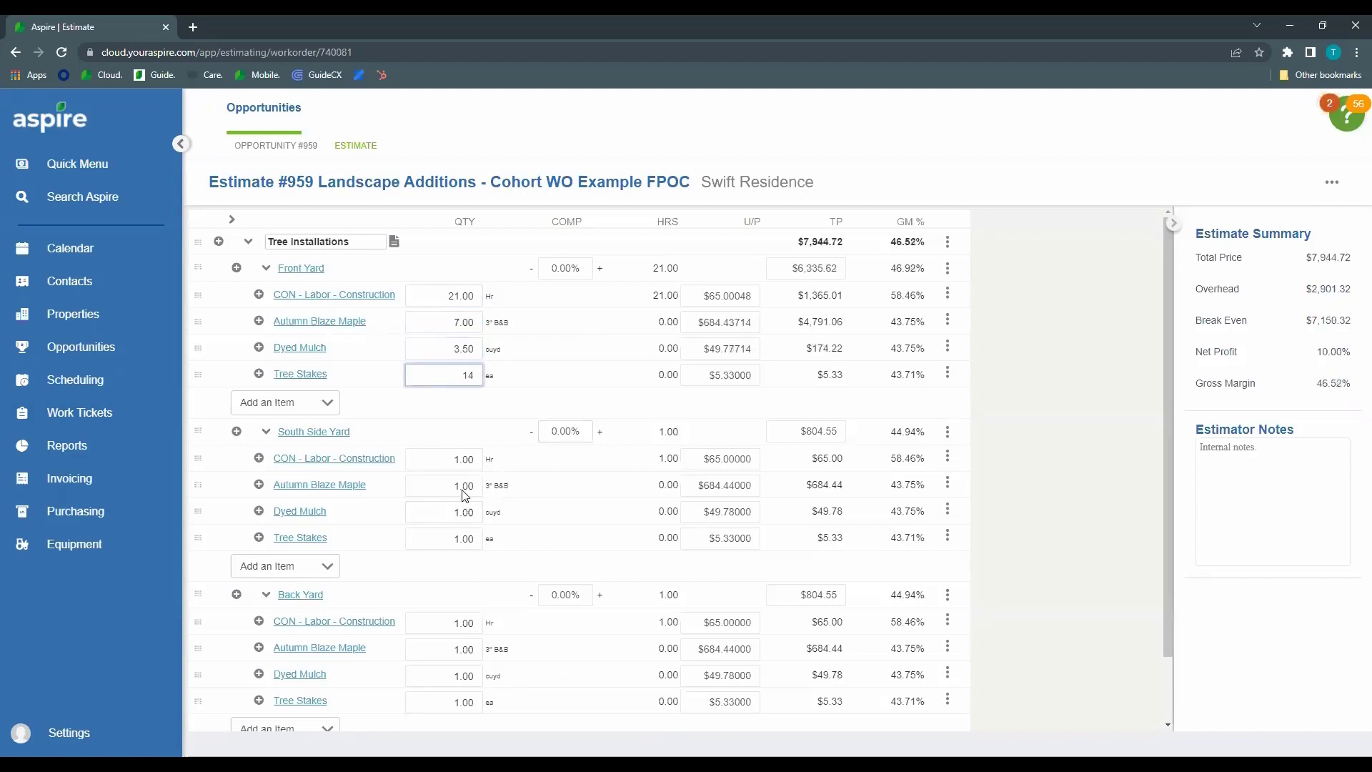
Set the South Side Yard's construction labor to 50 hours and delete its Autumn Blaze Maple item
key("Tab")
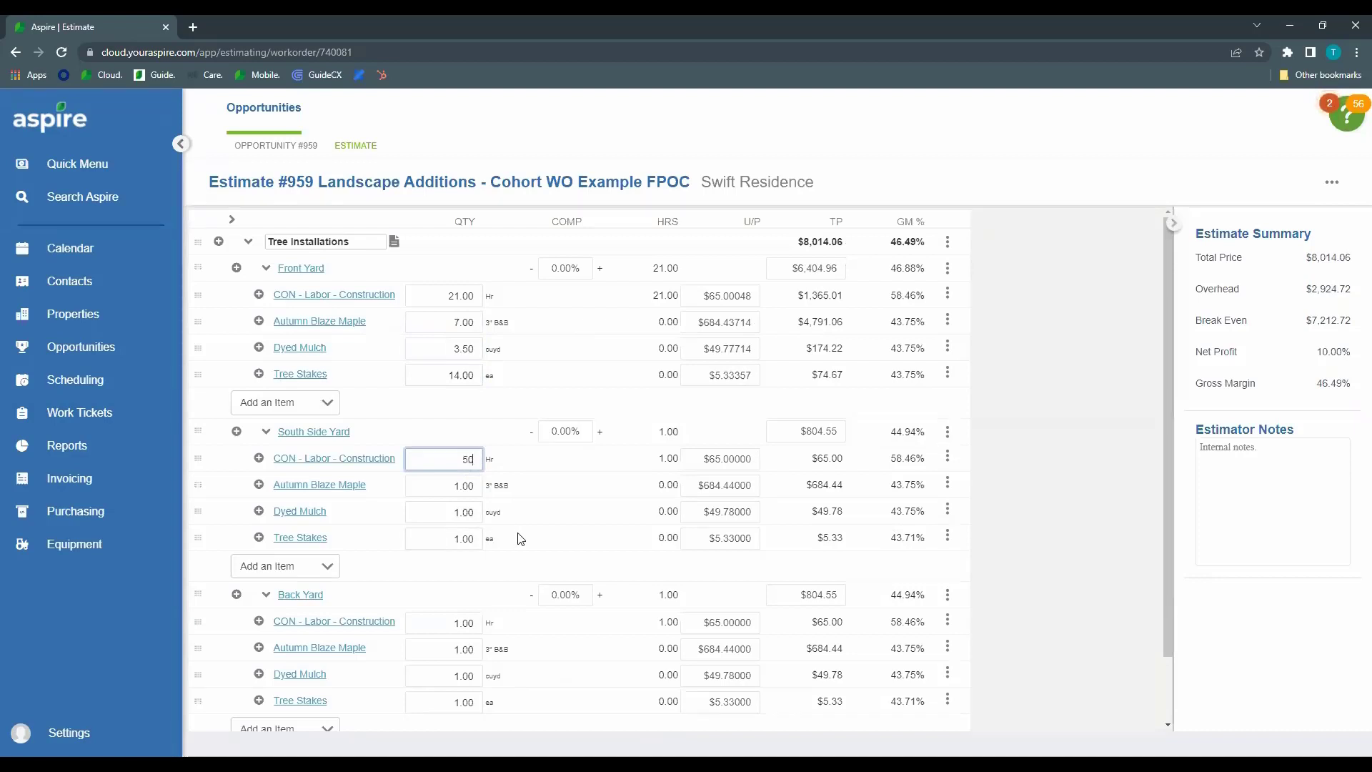
key("Tab")
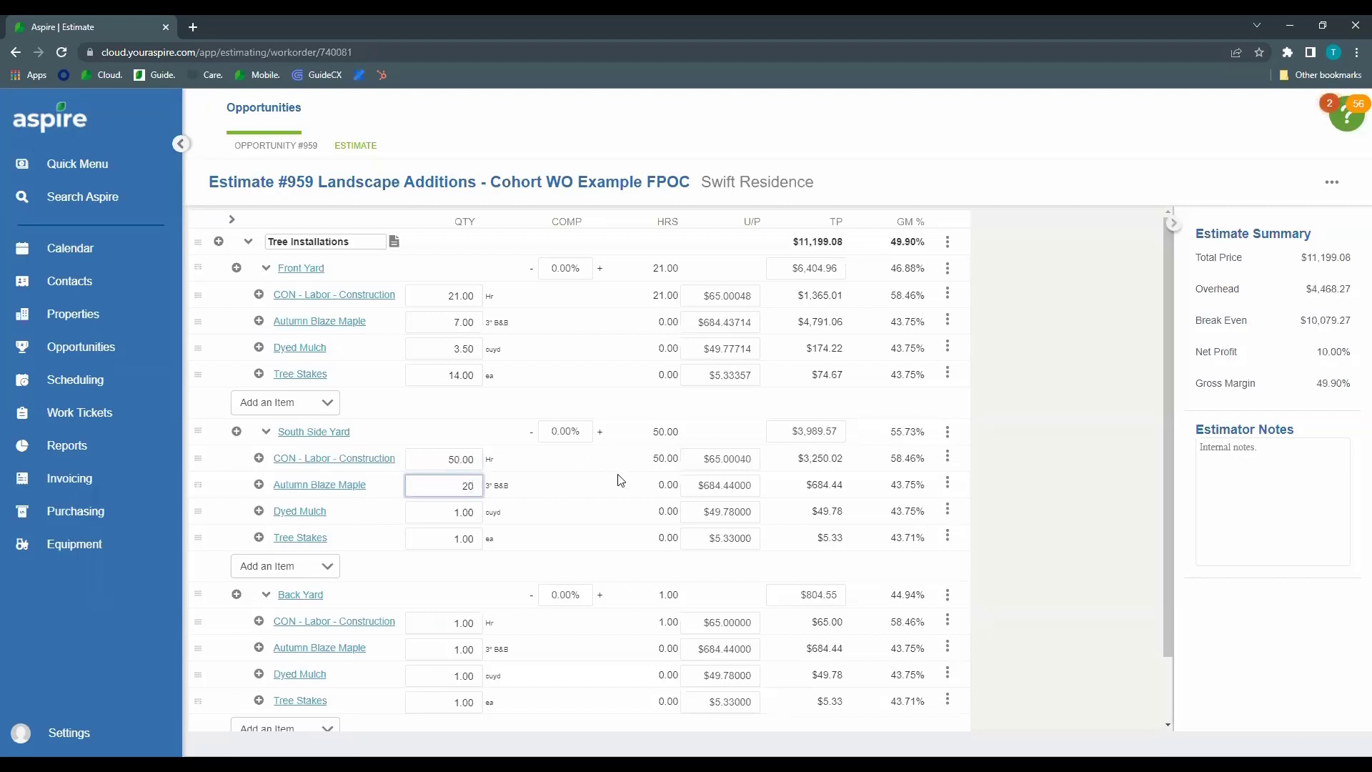
right_click(381, 489)
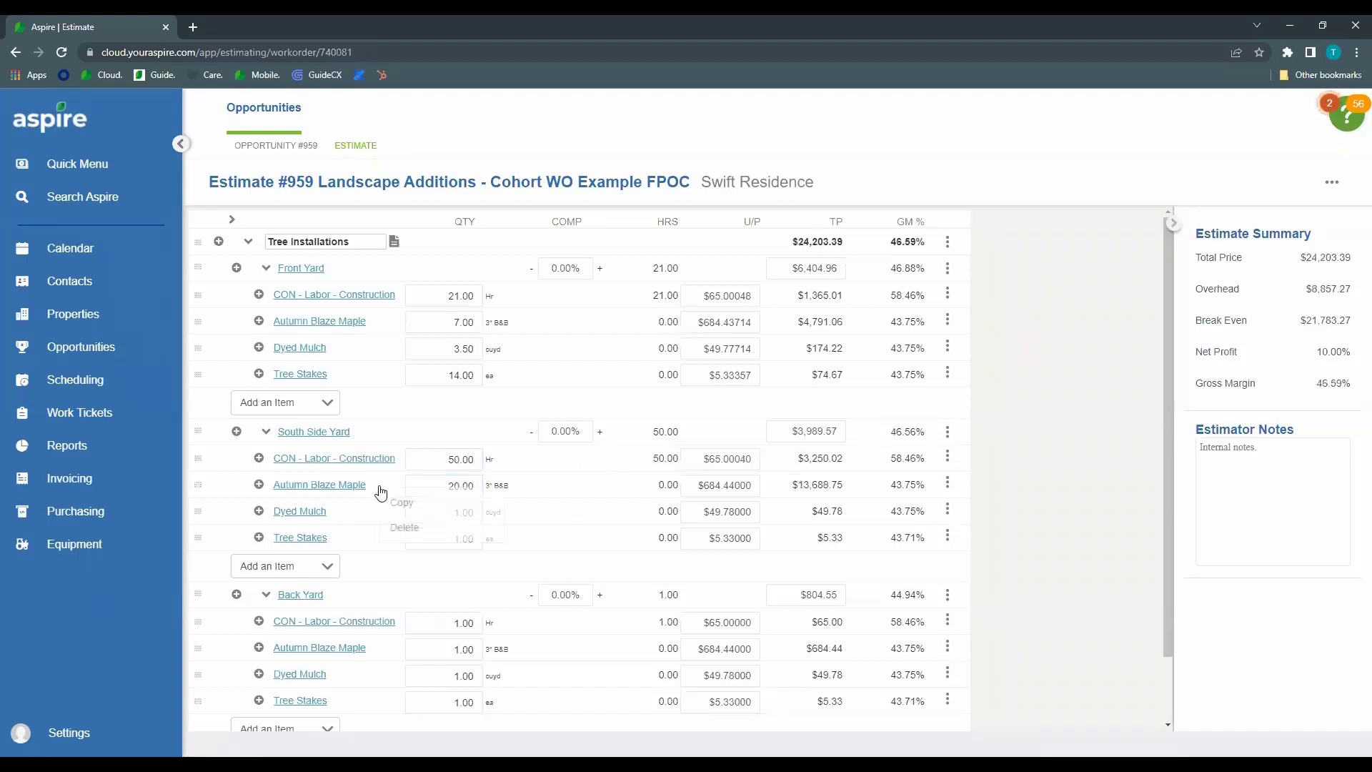
left_click(405, 528)
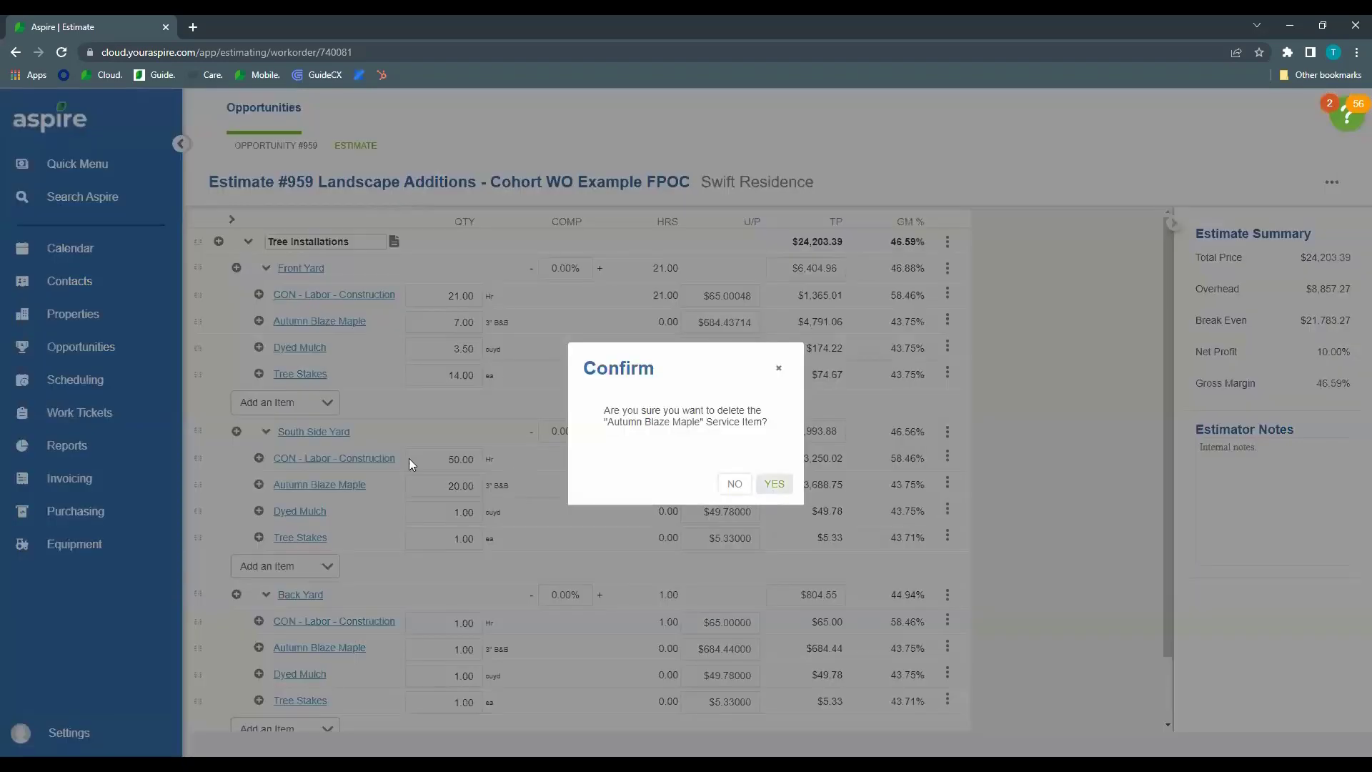
key("Return")
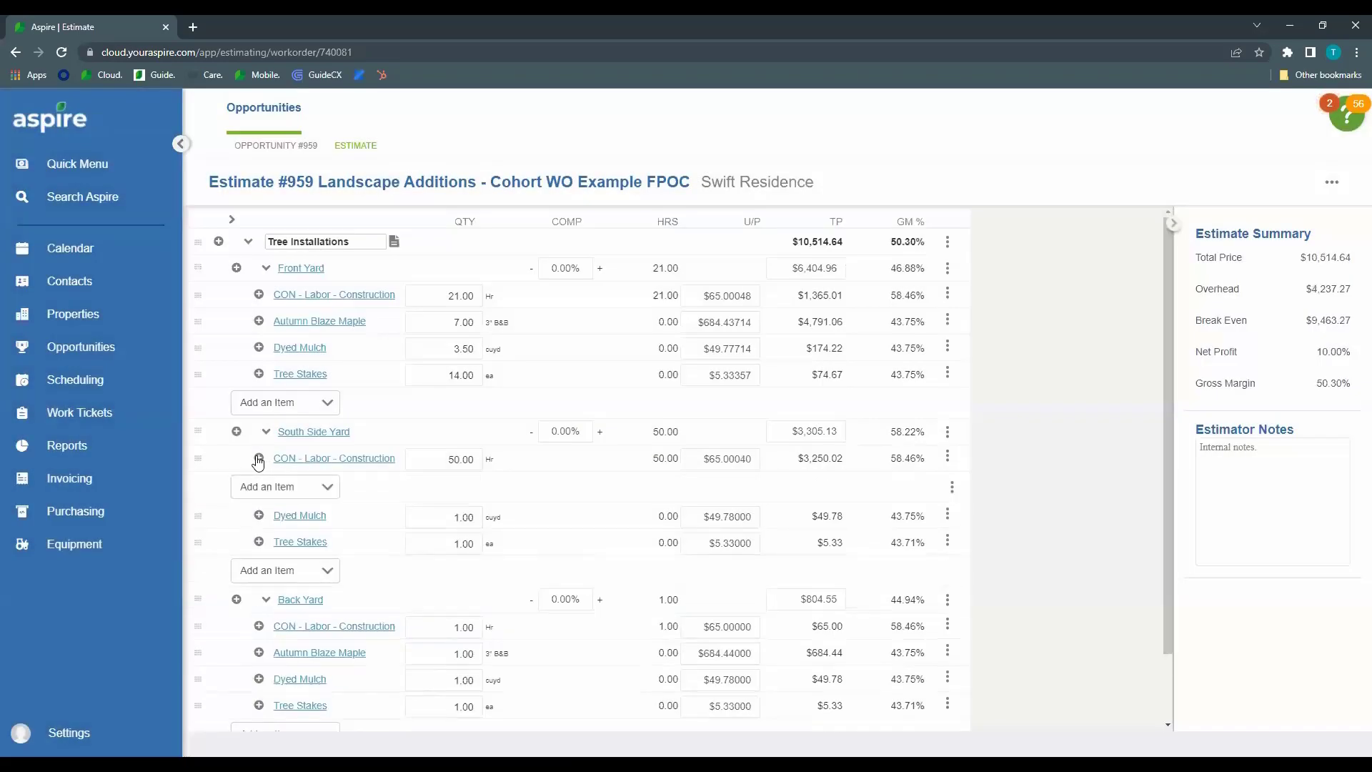
Add the 7' B&B Green Giant Arborvitae material below the South Side Yard's labor item with a quantity of 20
left_click(290, 486)
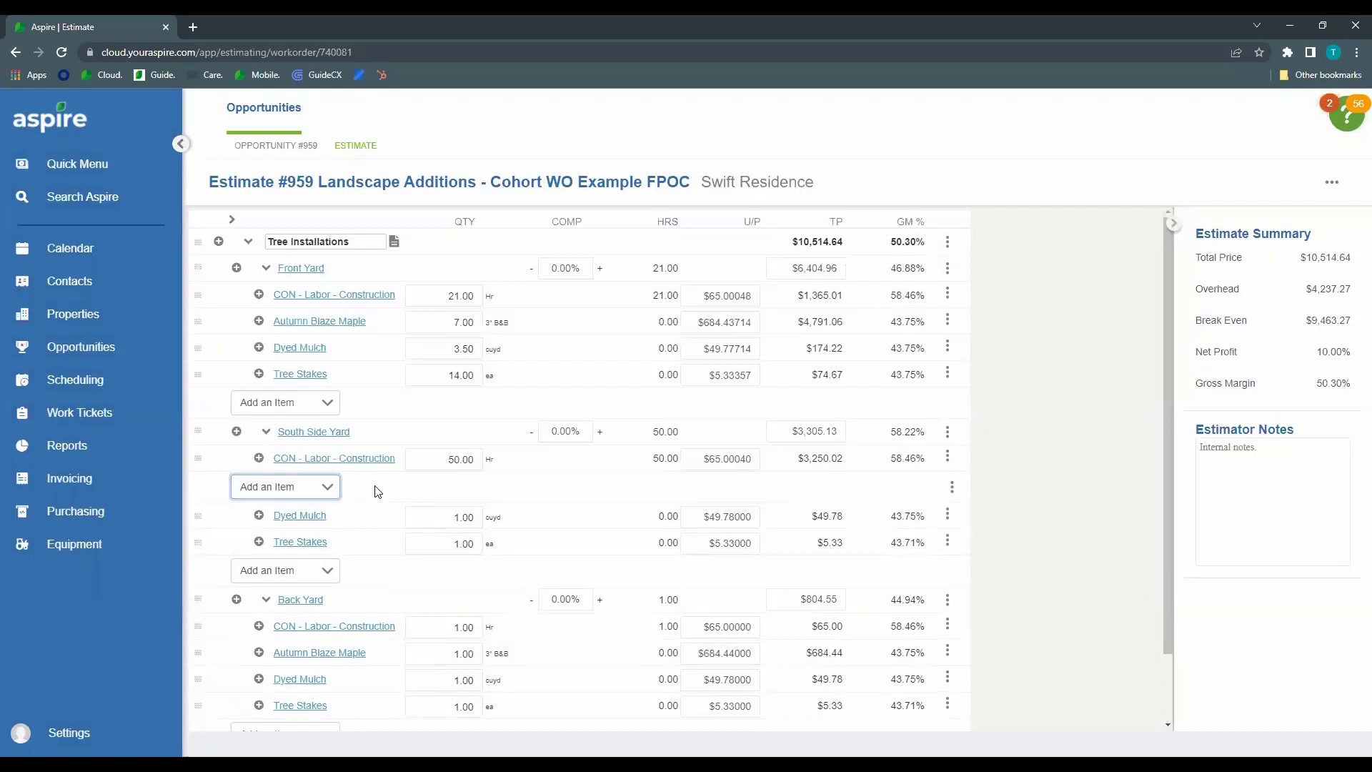
right_click(528, 468)
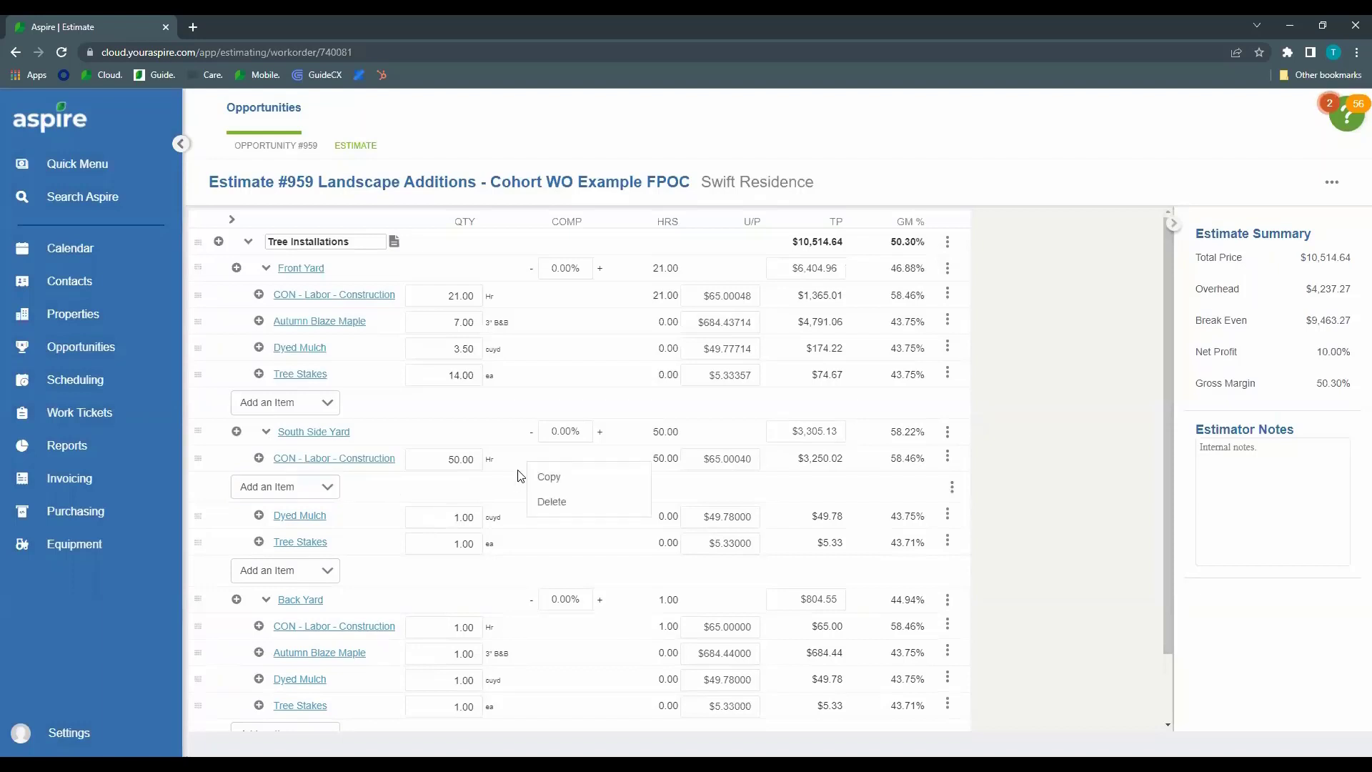
left_click(288, 481)
type("gree")
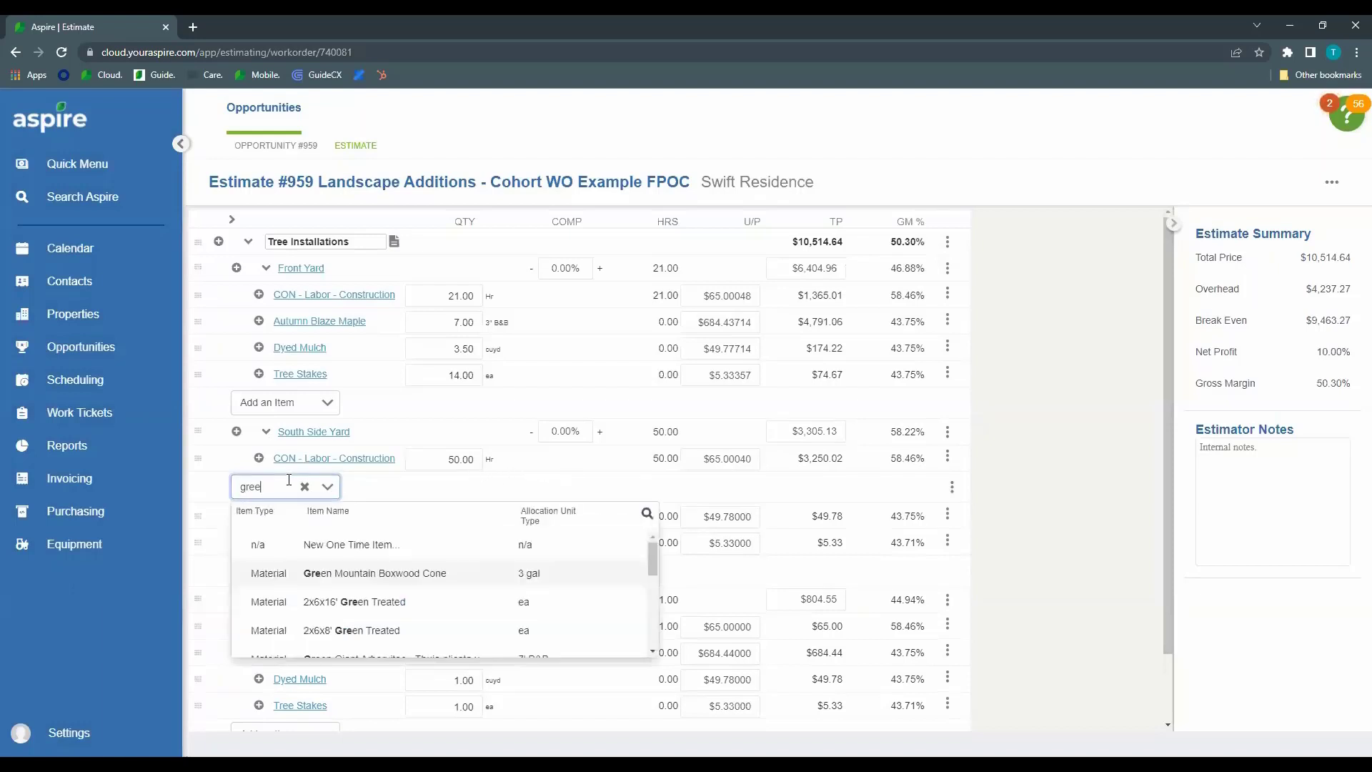
type("n")
scroll(421, 601, "down", 2)
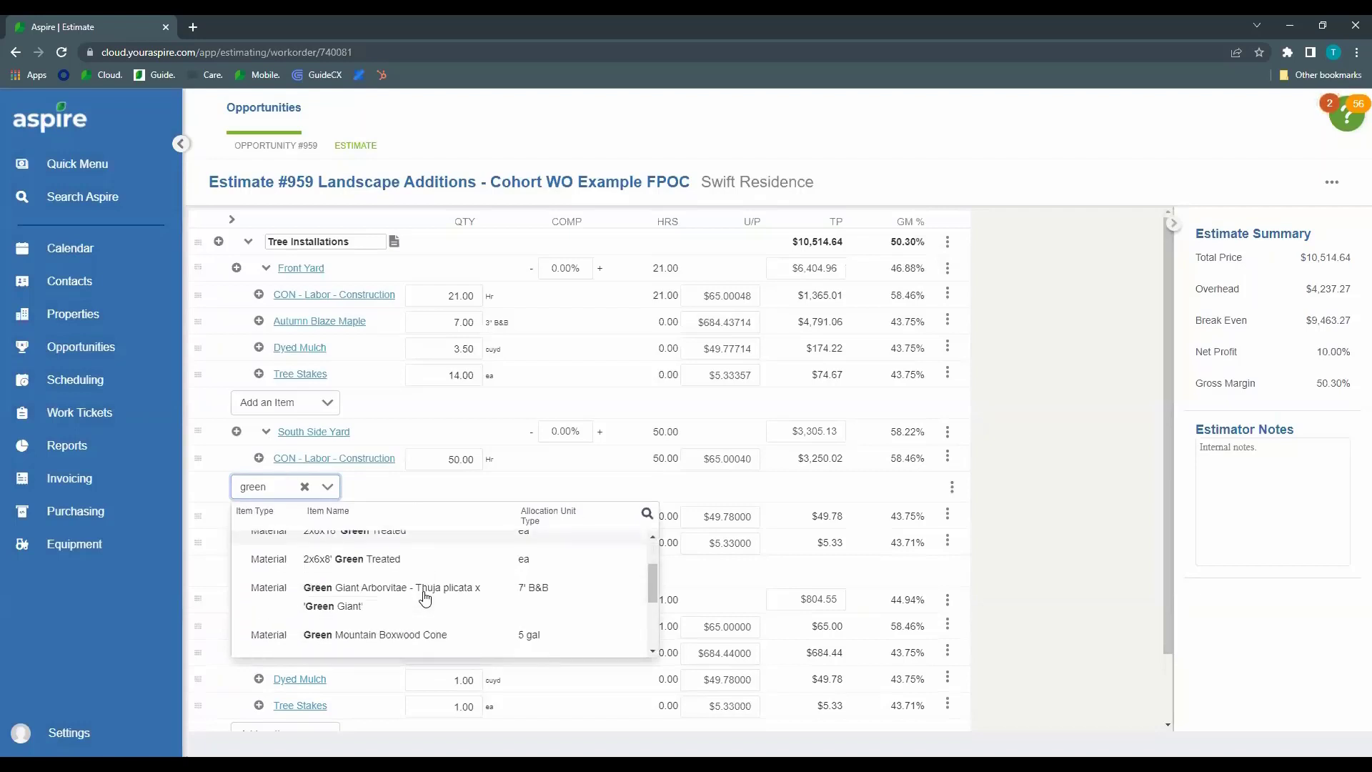
left_click(365, 615)
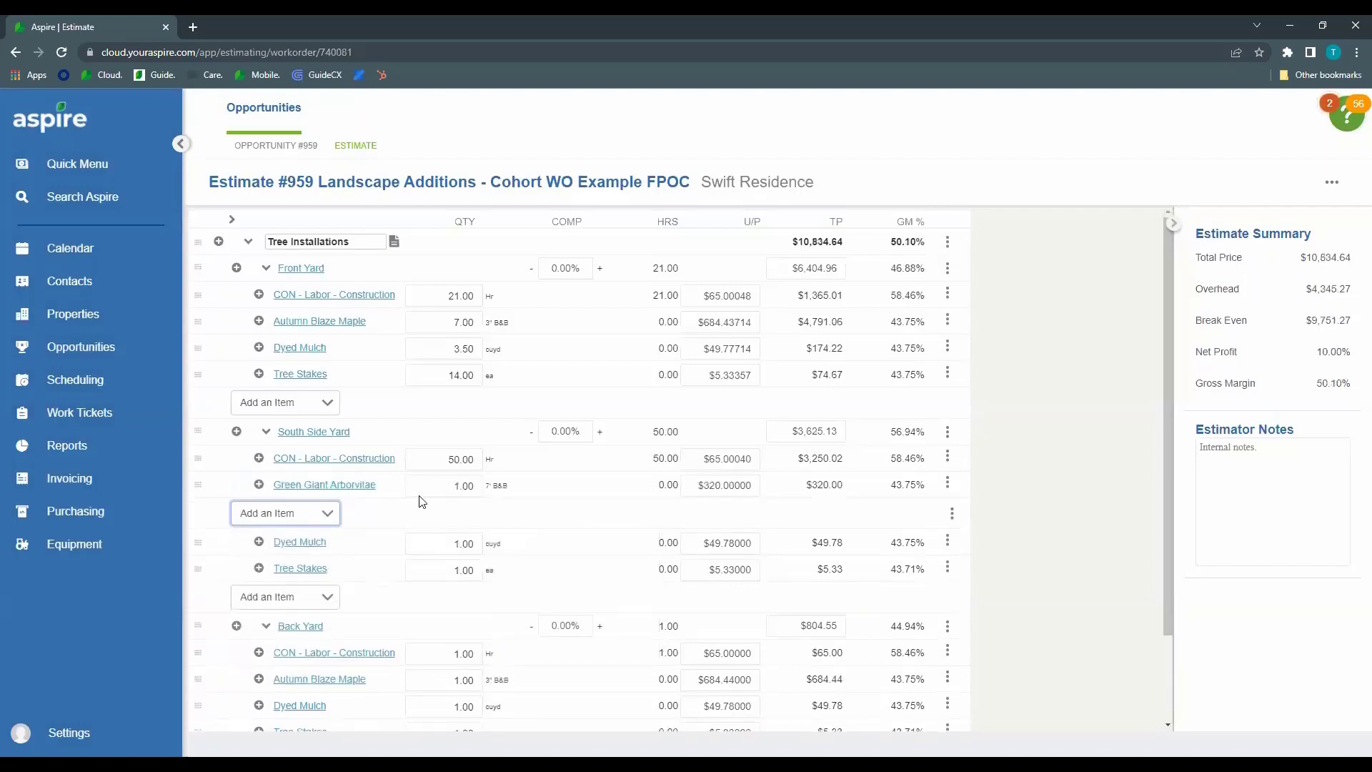
left_click(447, 494)
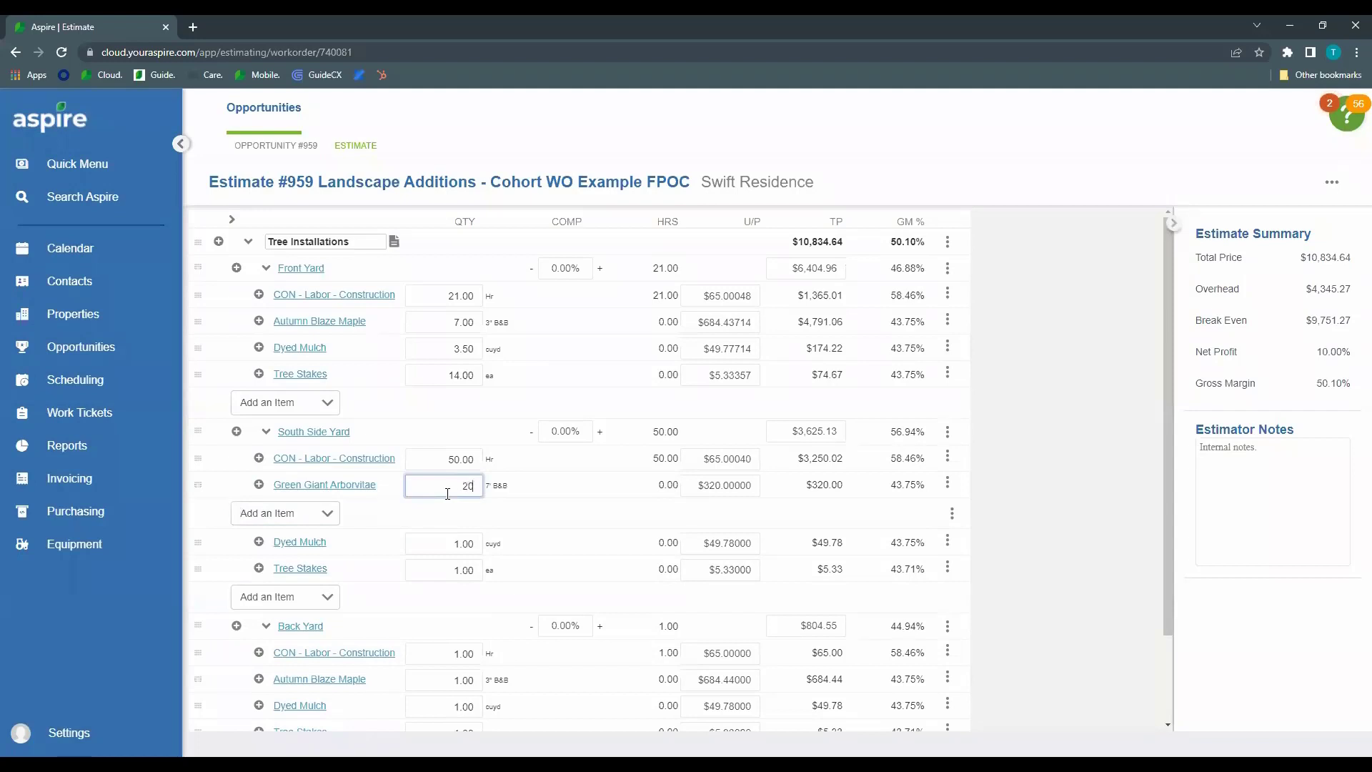
left_click(555, 514)
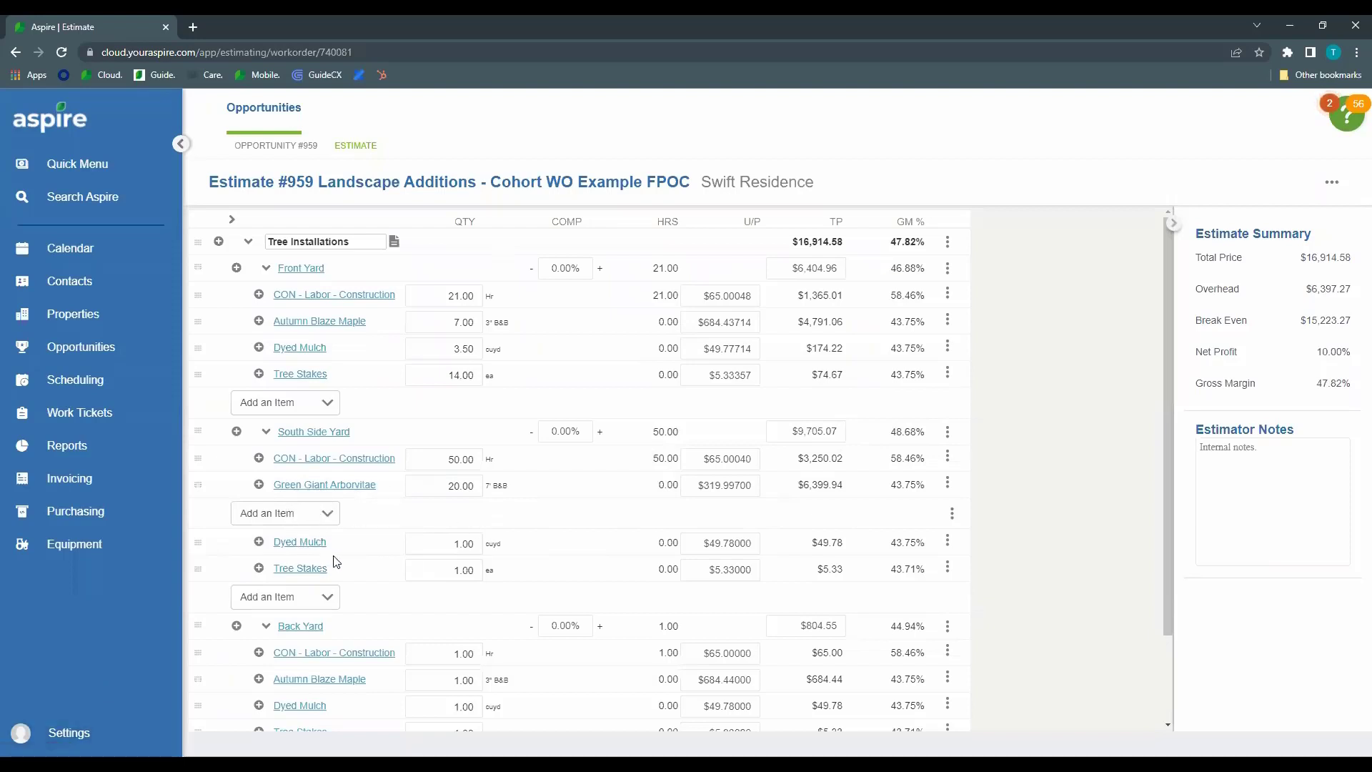
Set the South Side Yard quantities to 10 cuyd of Dyed Mulch and 40 Tree Stakes
left_click(469, 544)
type("1")
left_click(450, 571)
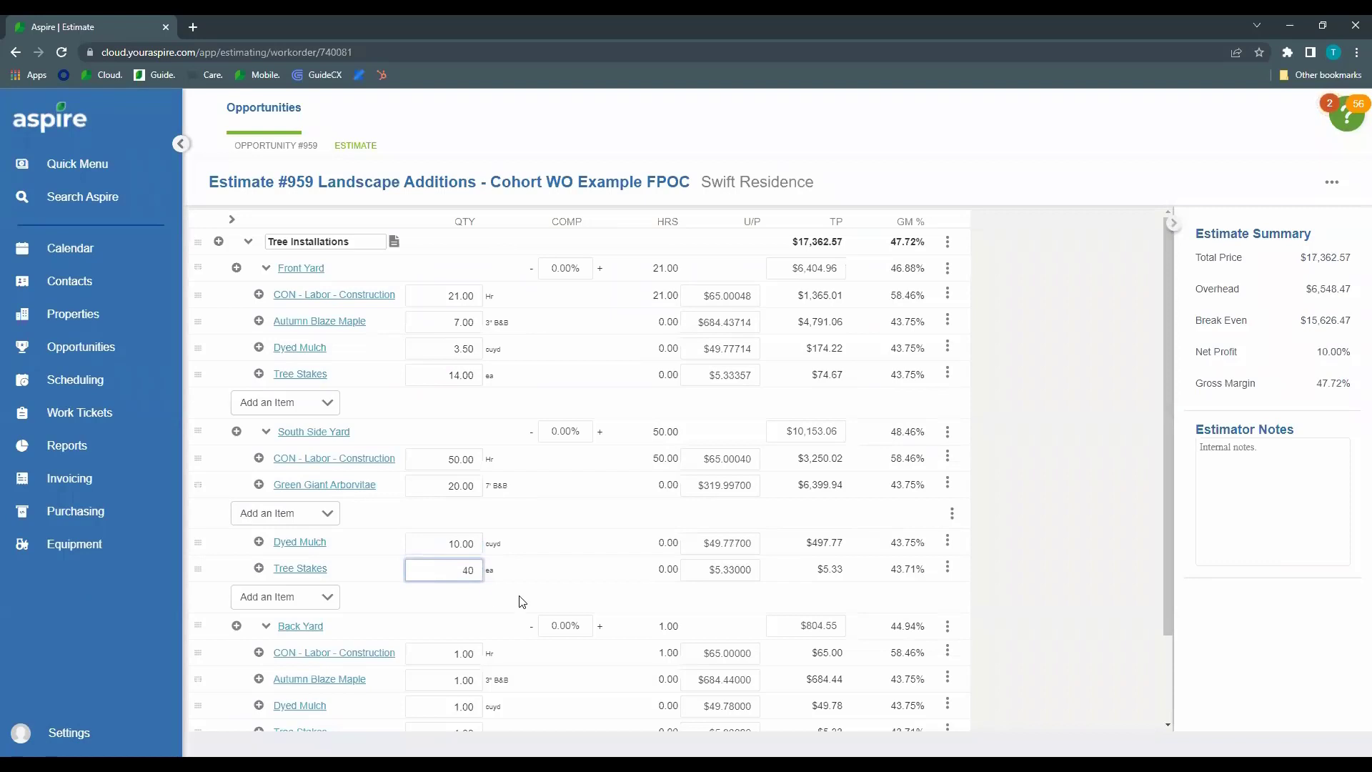
Set the Back Yard quantities to 16 construction labor hours, 5 Autumn Blaze Maples, 2.5 cuyd of Dyed Mulch and 10 Tree Stakes
scroll(521, 597, "down", 2)
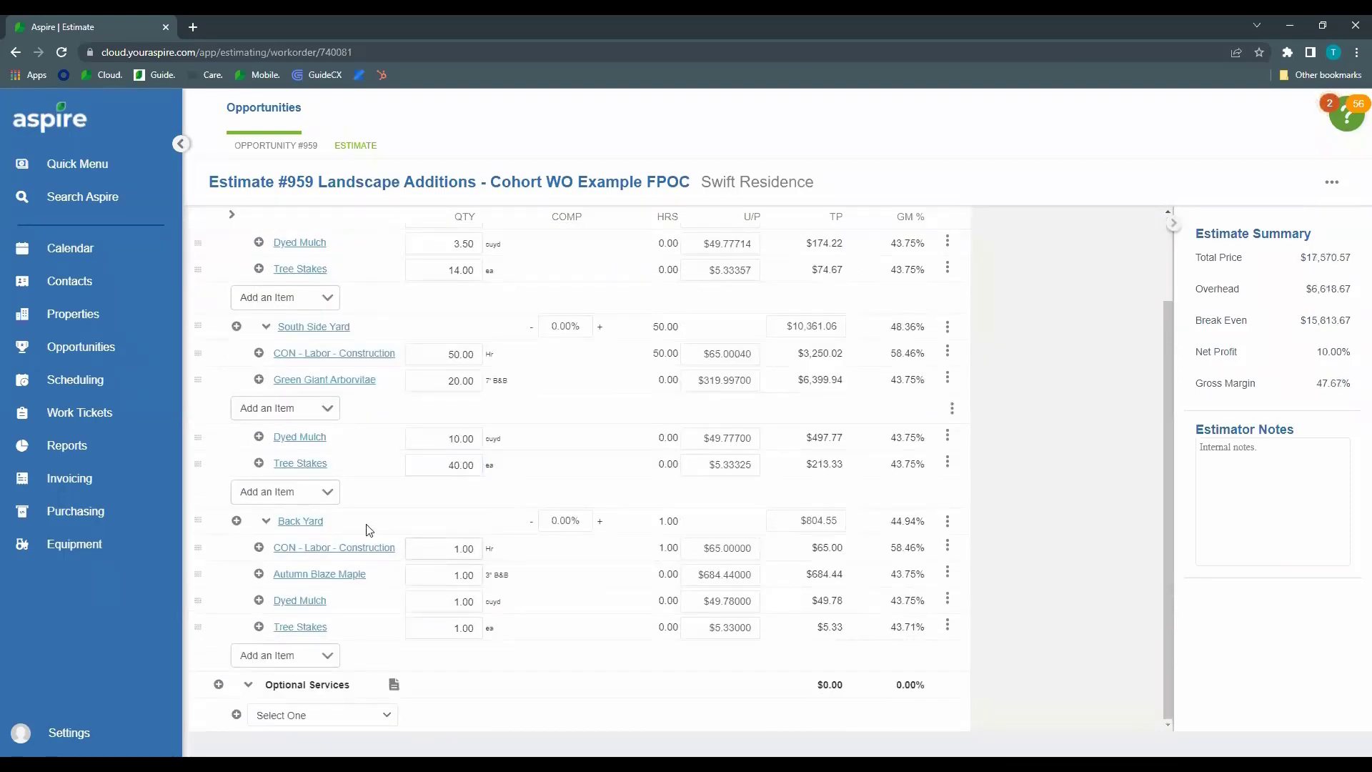
left_click(461, 547)
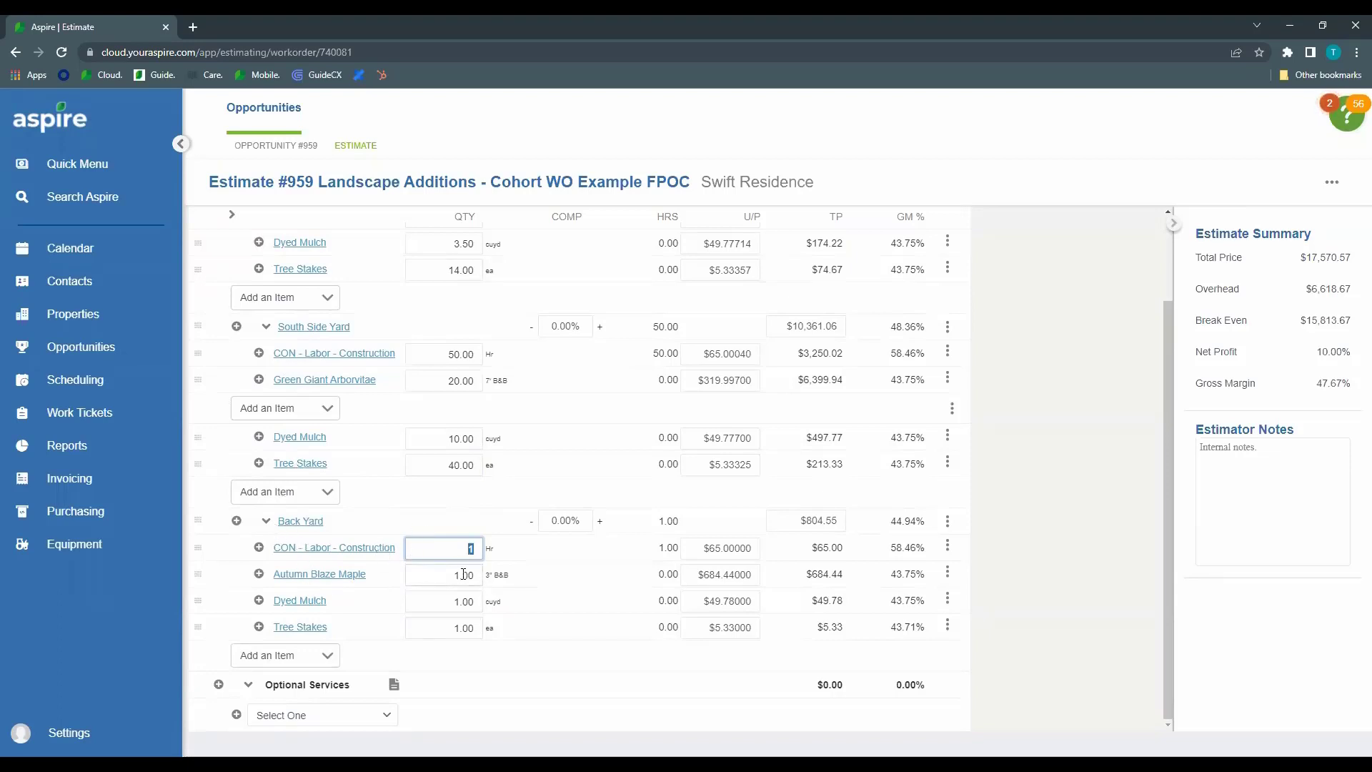
type("16")
left_click(451, 582)
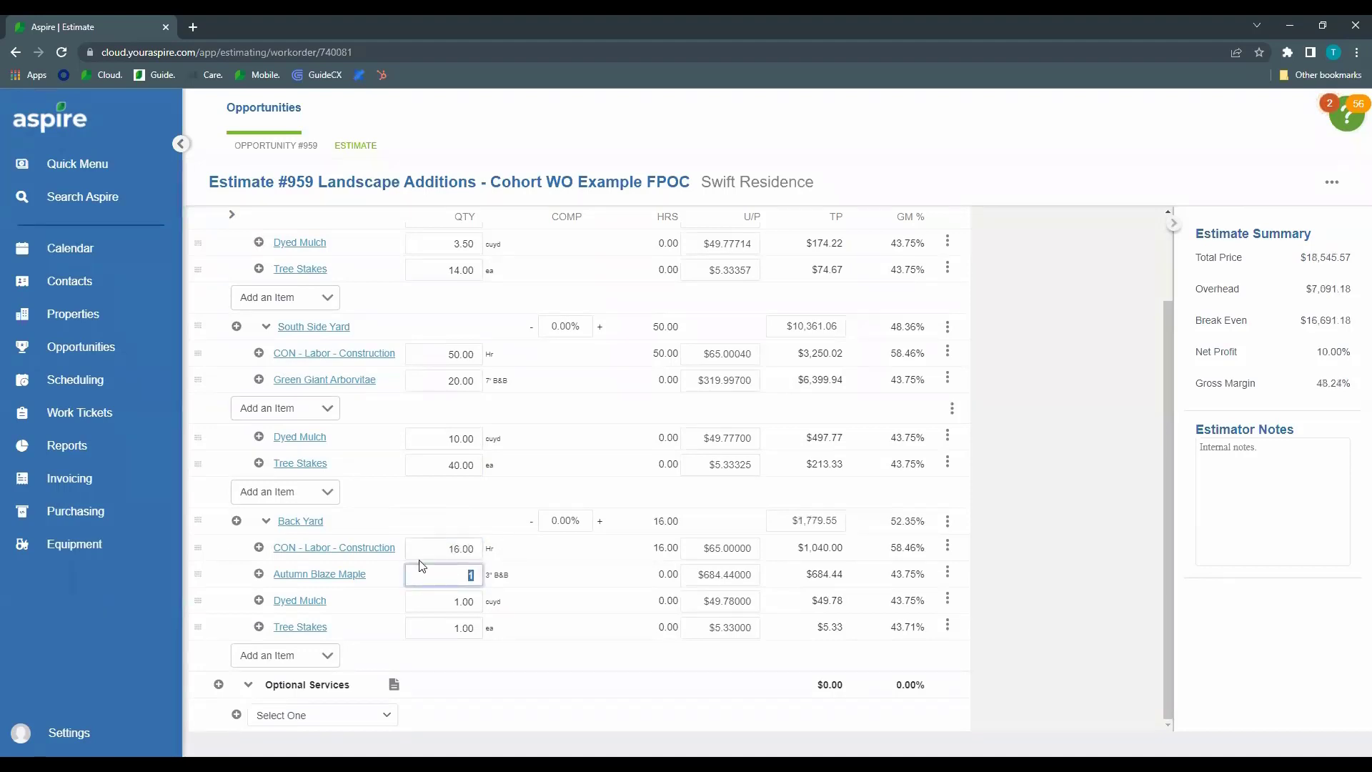
type("5")
left_click(434, 607)
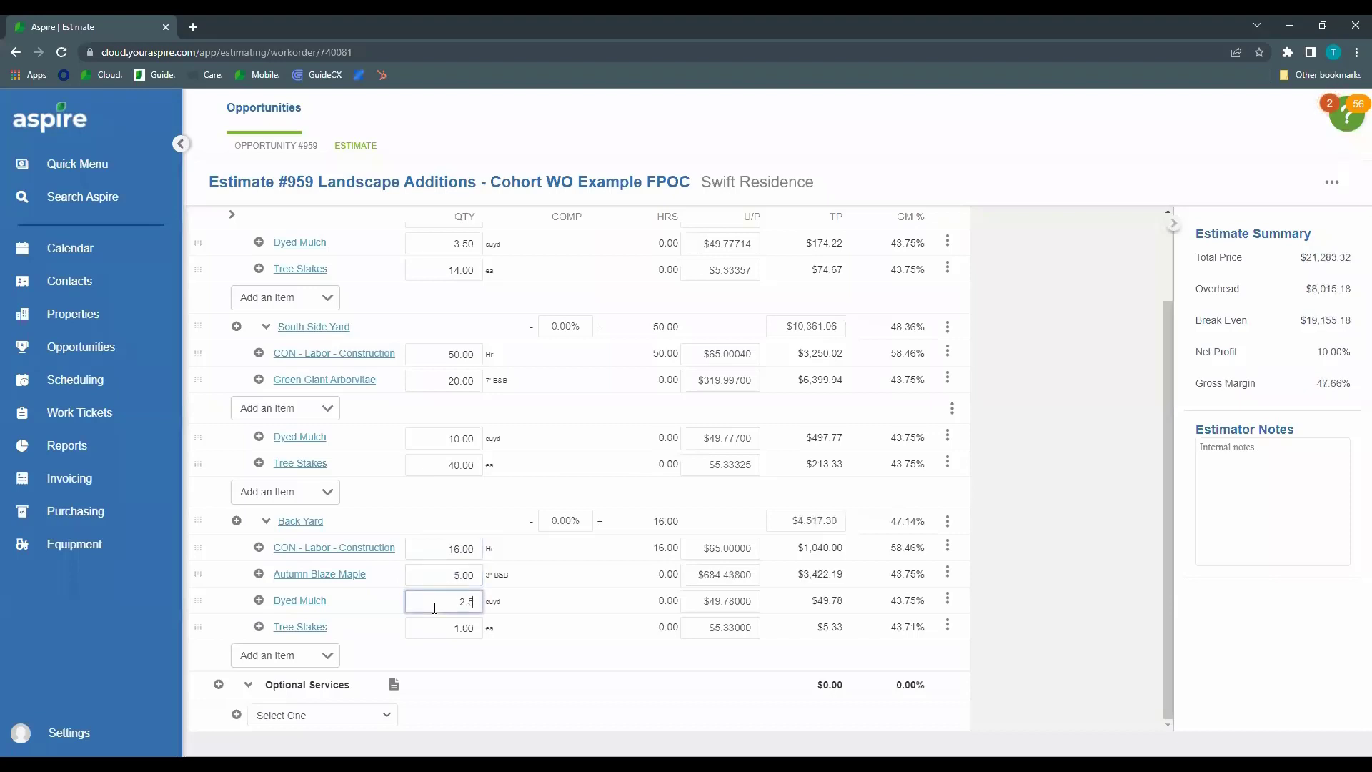
left_click(455, 628)
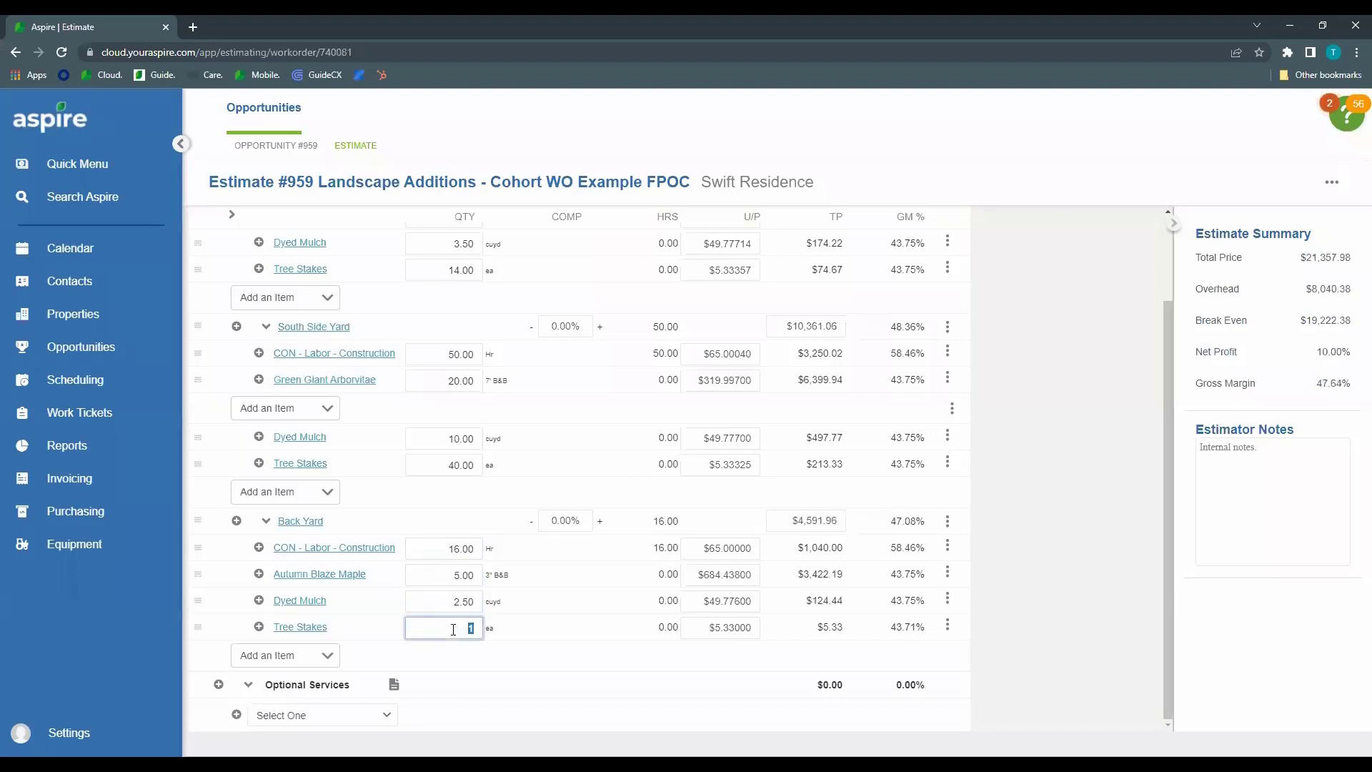
type("10")
left_click(1023, 572)
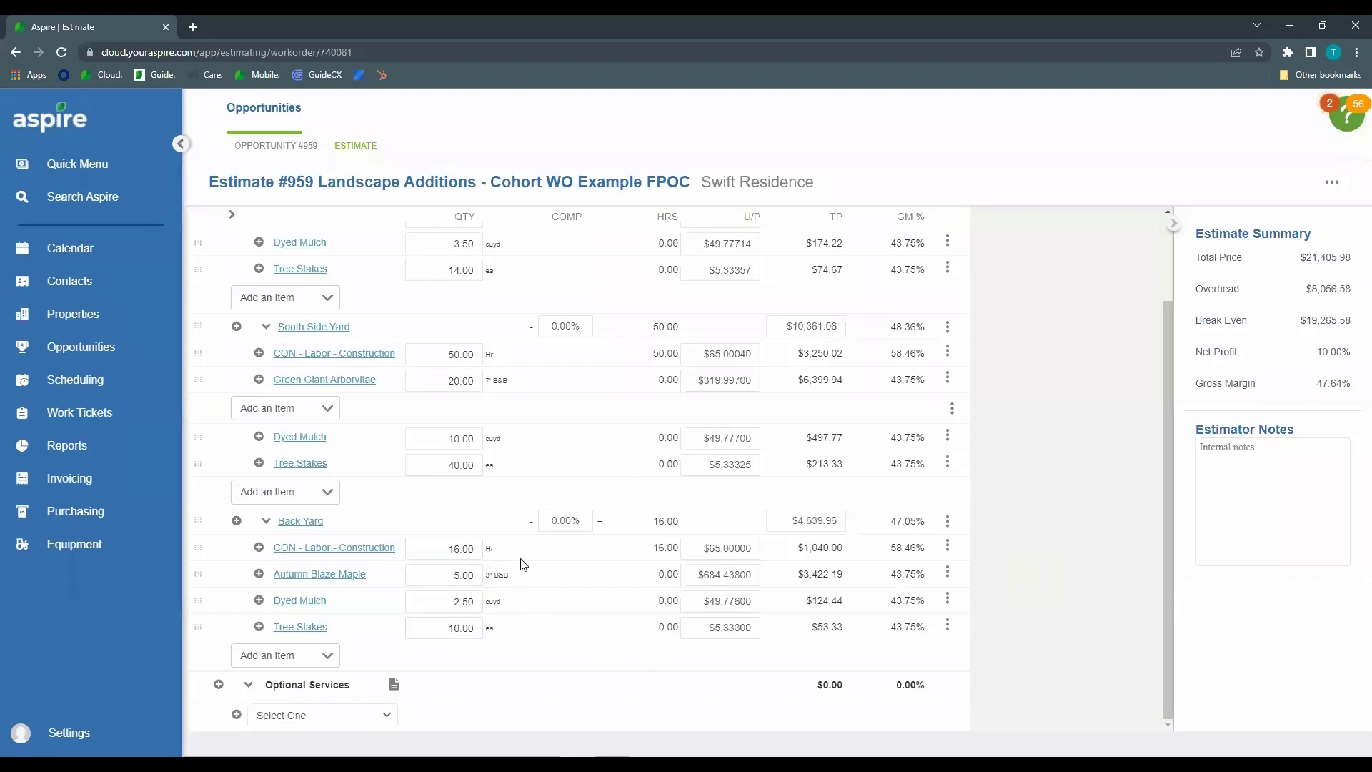
Reorder the South Side Yard rows so Dyed Mulch and Tree Stakes sit directly below Green Giant Arborvitae
scroll(512, 567, "up", 2)
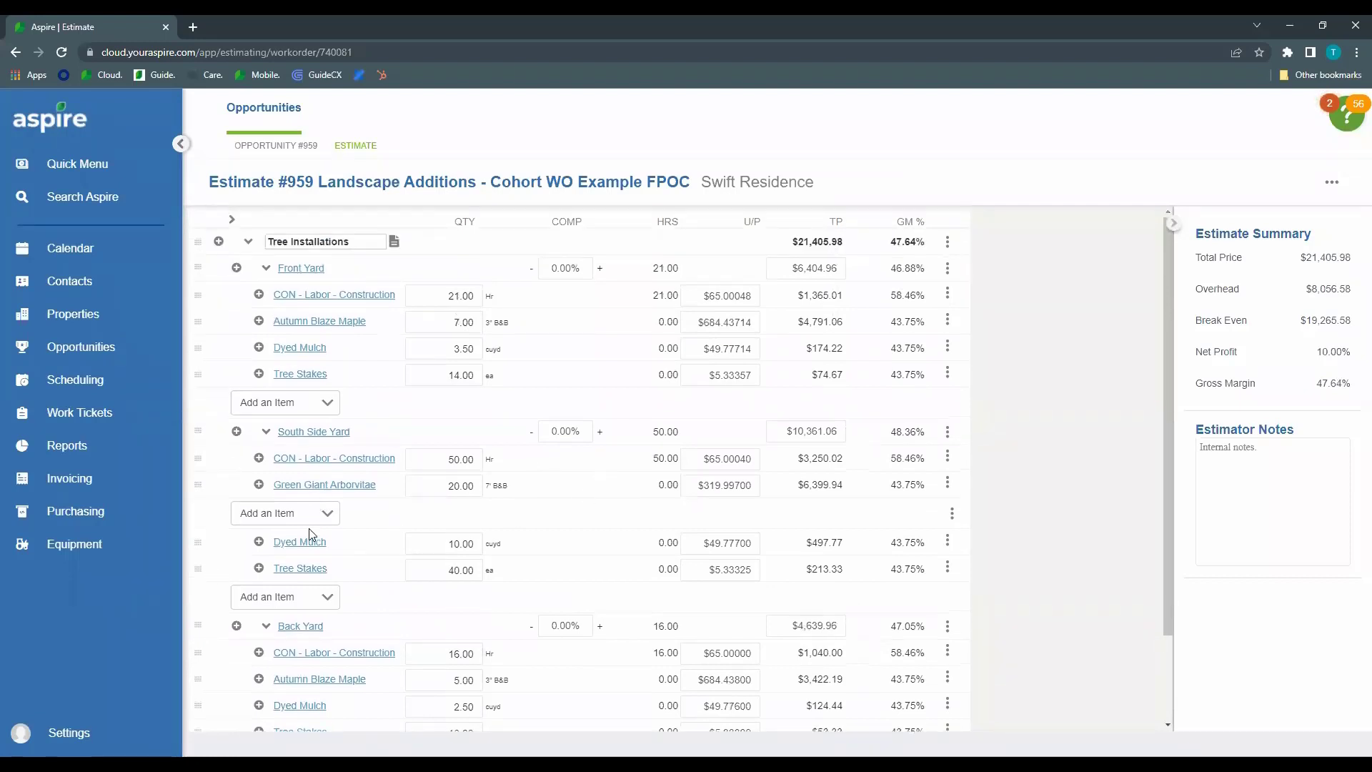
mouse_move(197, 543)
left_mouse_down()
mouse_move(202, 523)
mouse_move(197, 542)
left_mouse_up()
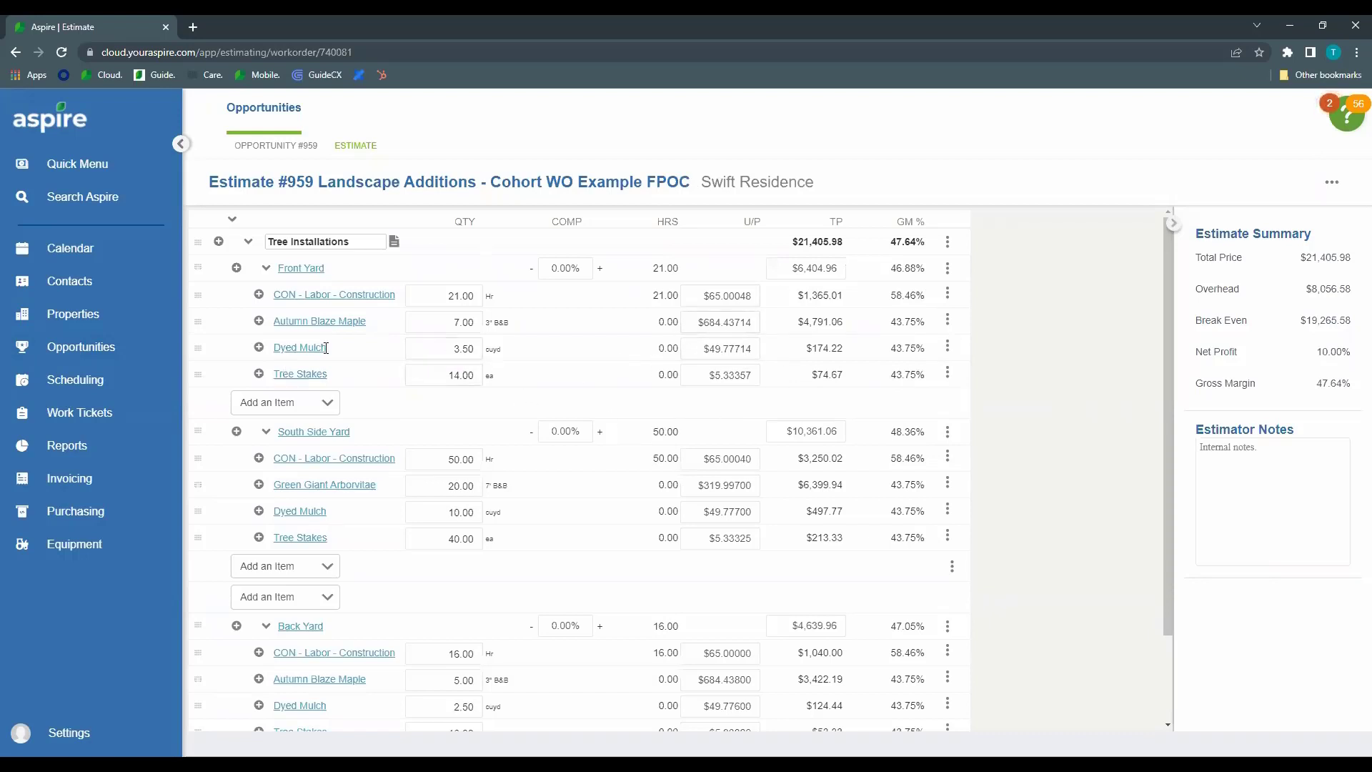
Override the Front Yard Dyed Mulch unit price with $60, check it in the item's details and return to the estimate
left_click(743, 350)
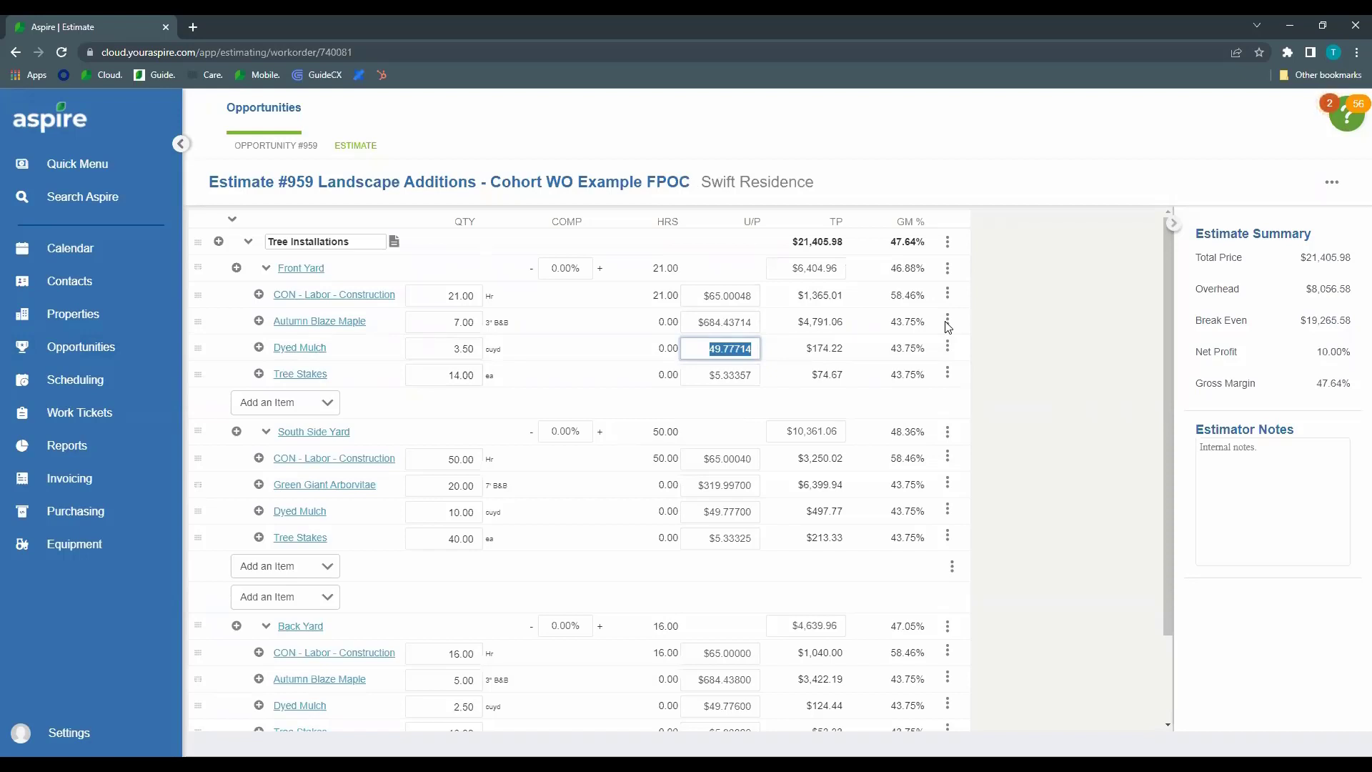
type("60")
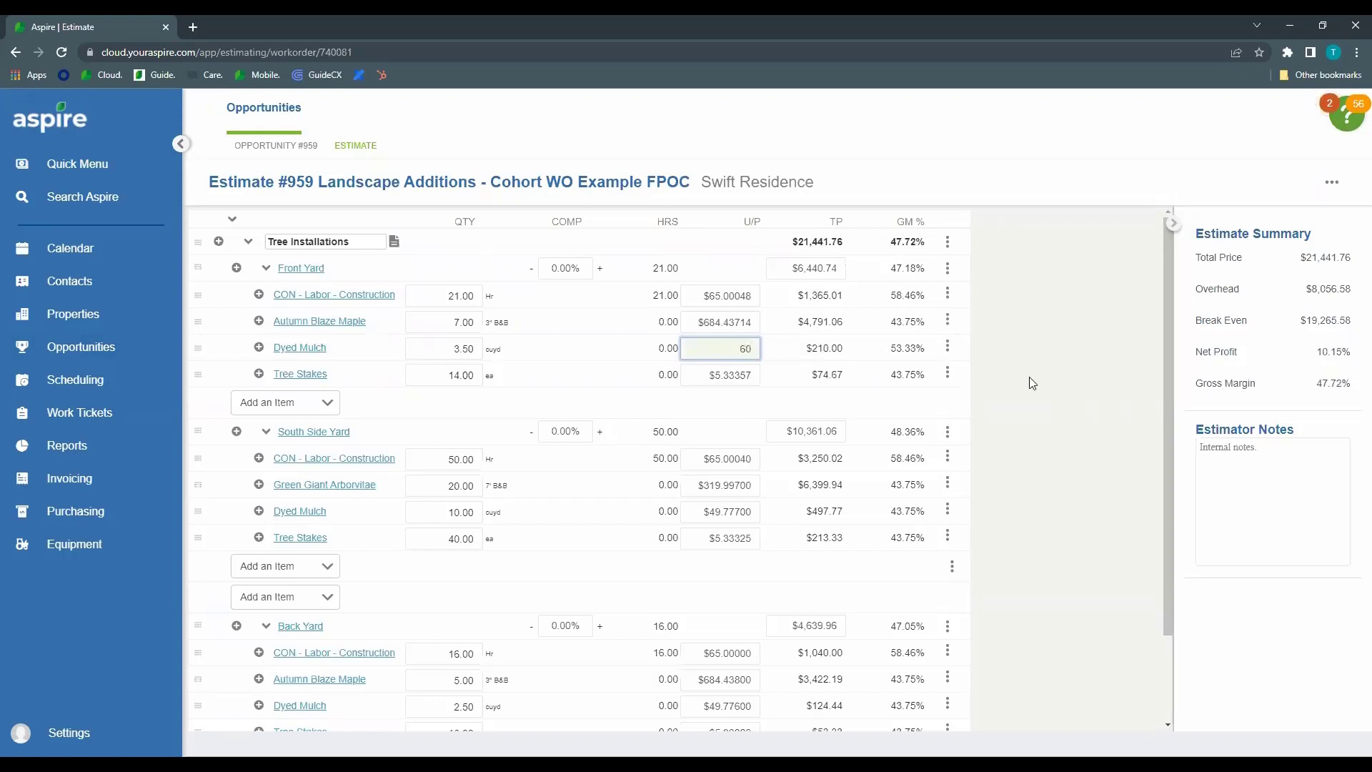
left_click(1034, 403)
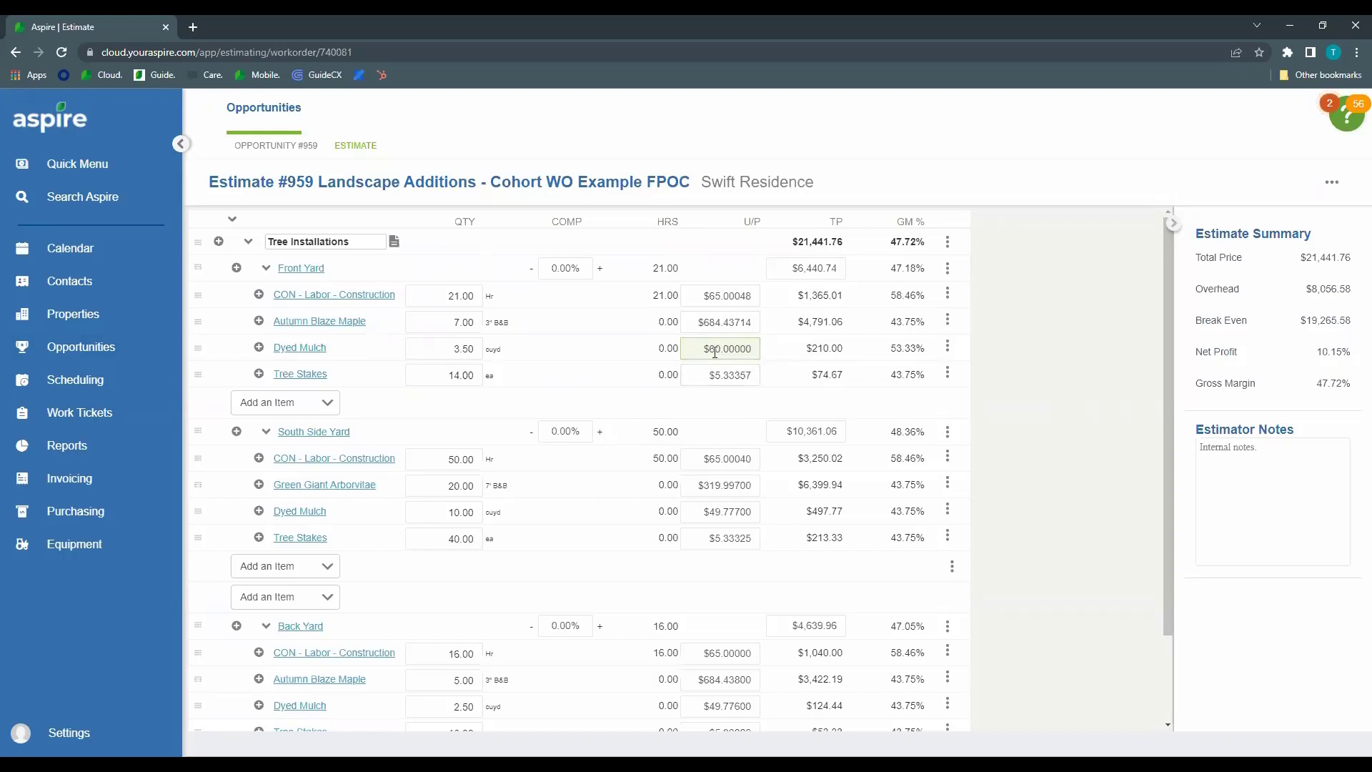
left_click(304, 352)
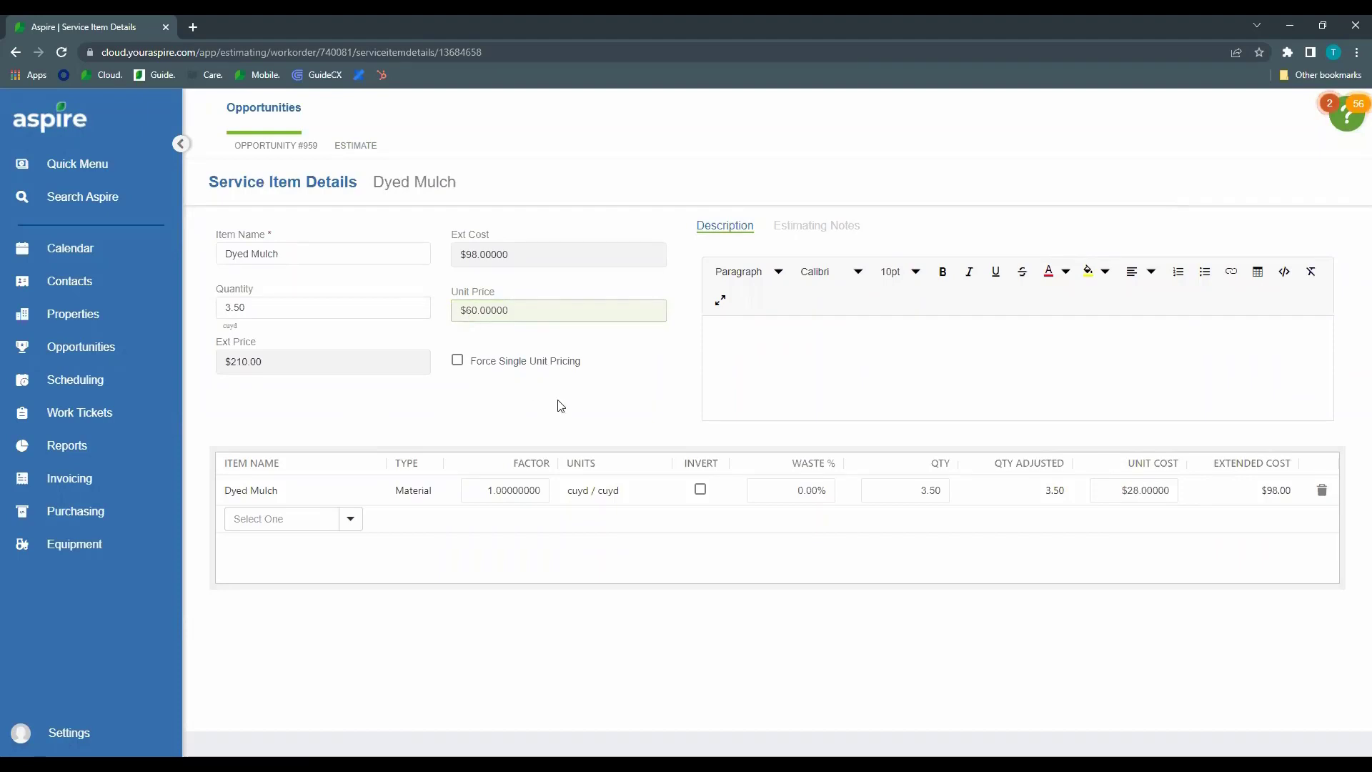
left_click(356, 145)
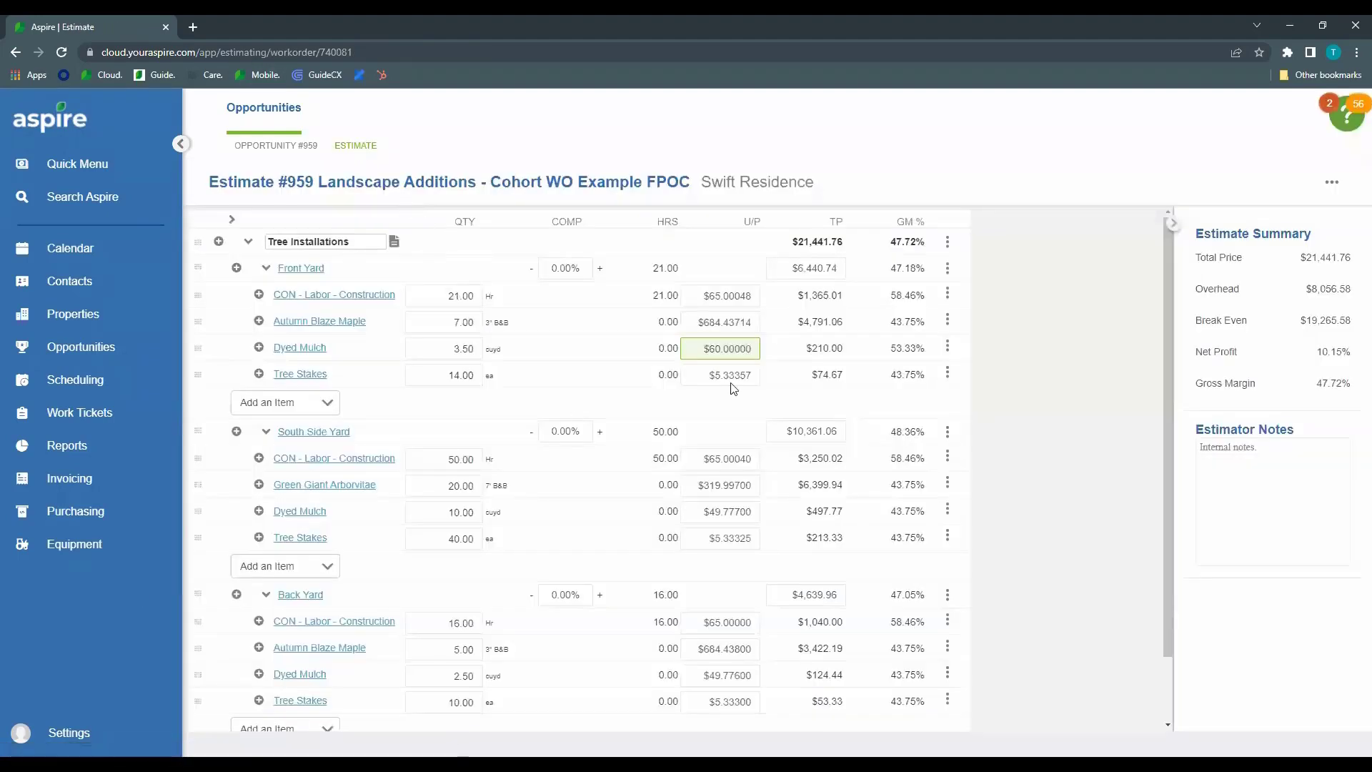
Clear the $60 unit price override on the Front Yard's Dyed Mulch
left_click(743, 348)
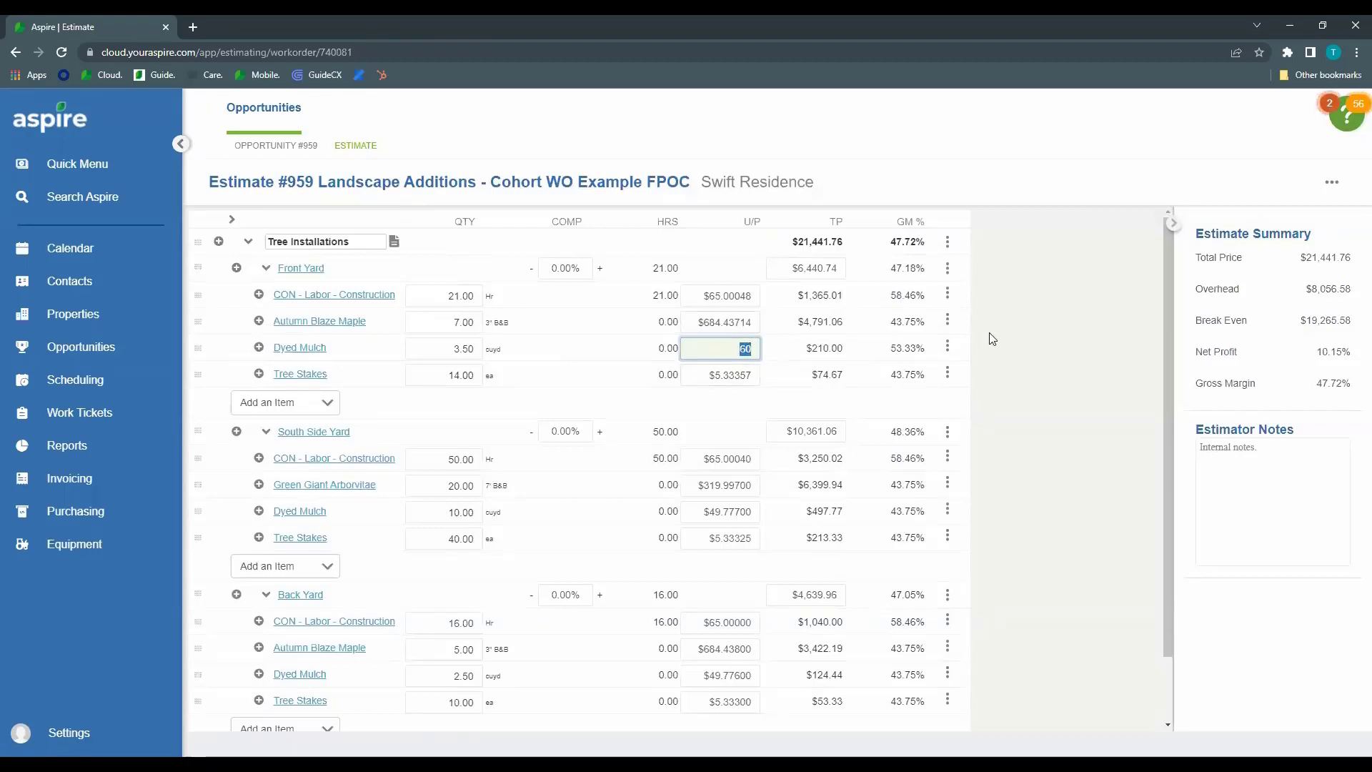
key("BackSpace")
left_click(1015, 360)
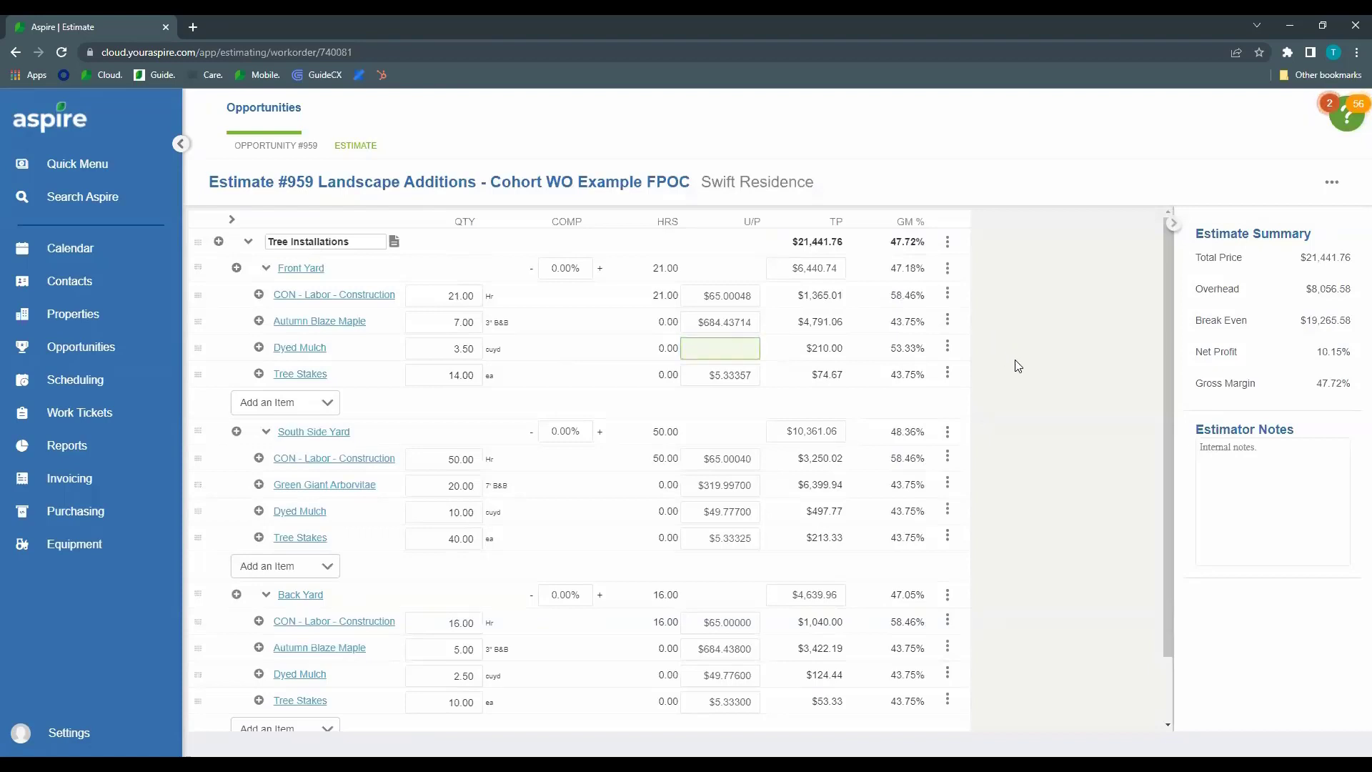
Try a $45 unit price on the Front Yard's Dyed Mulch, and clear that override again
left_click(717, 348)
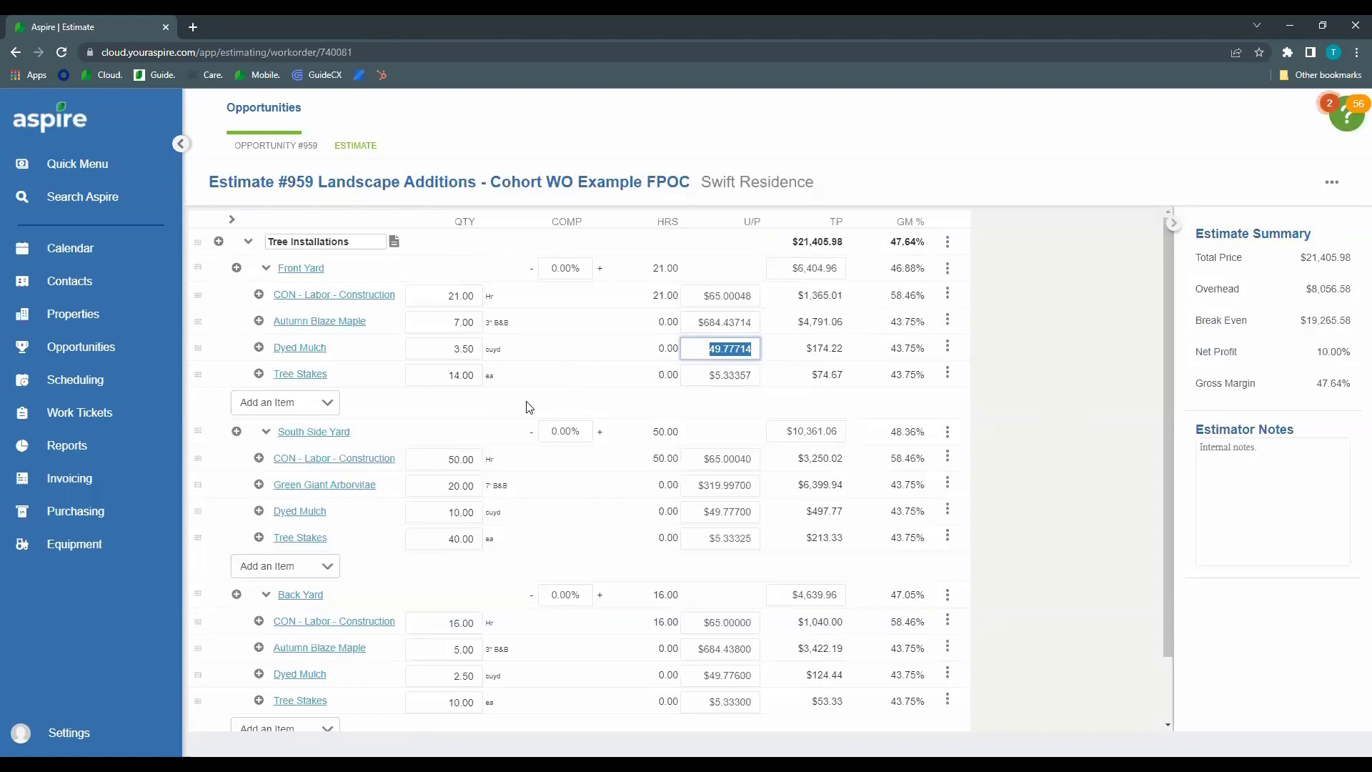
type("45")
left_click(1072, 341)
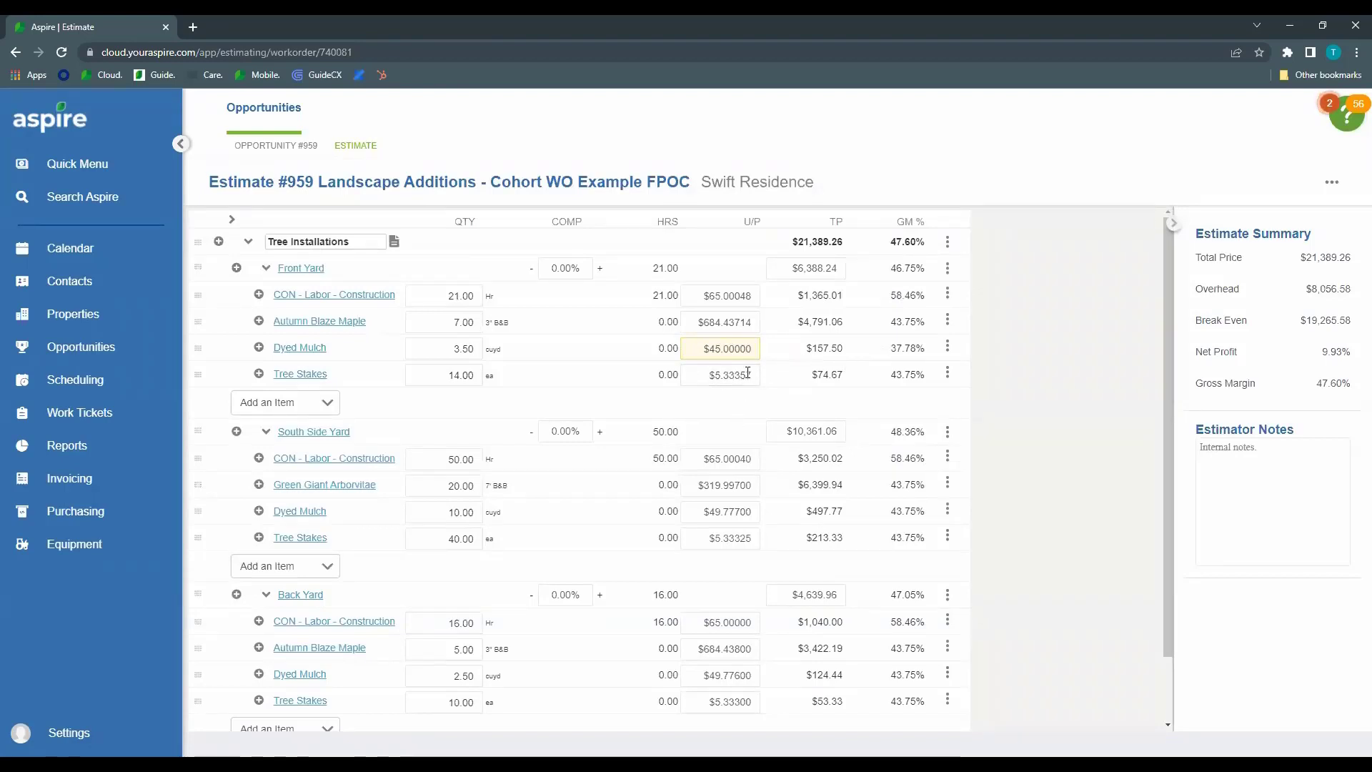
left_click(734, 347)
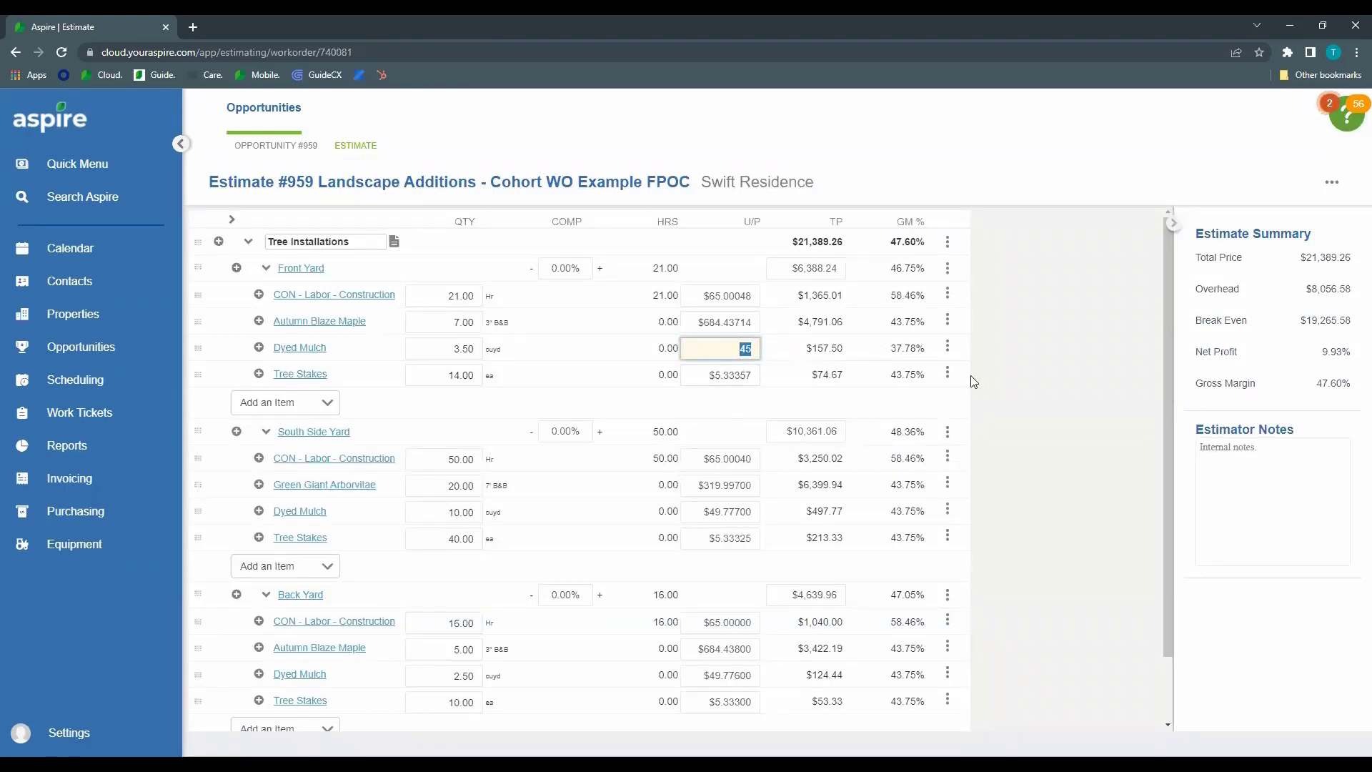
left_click(1055, 361)
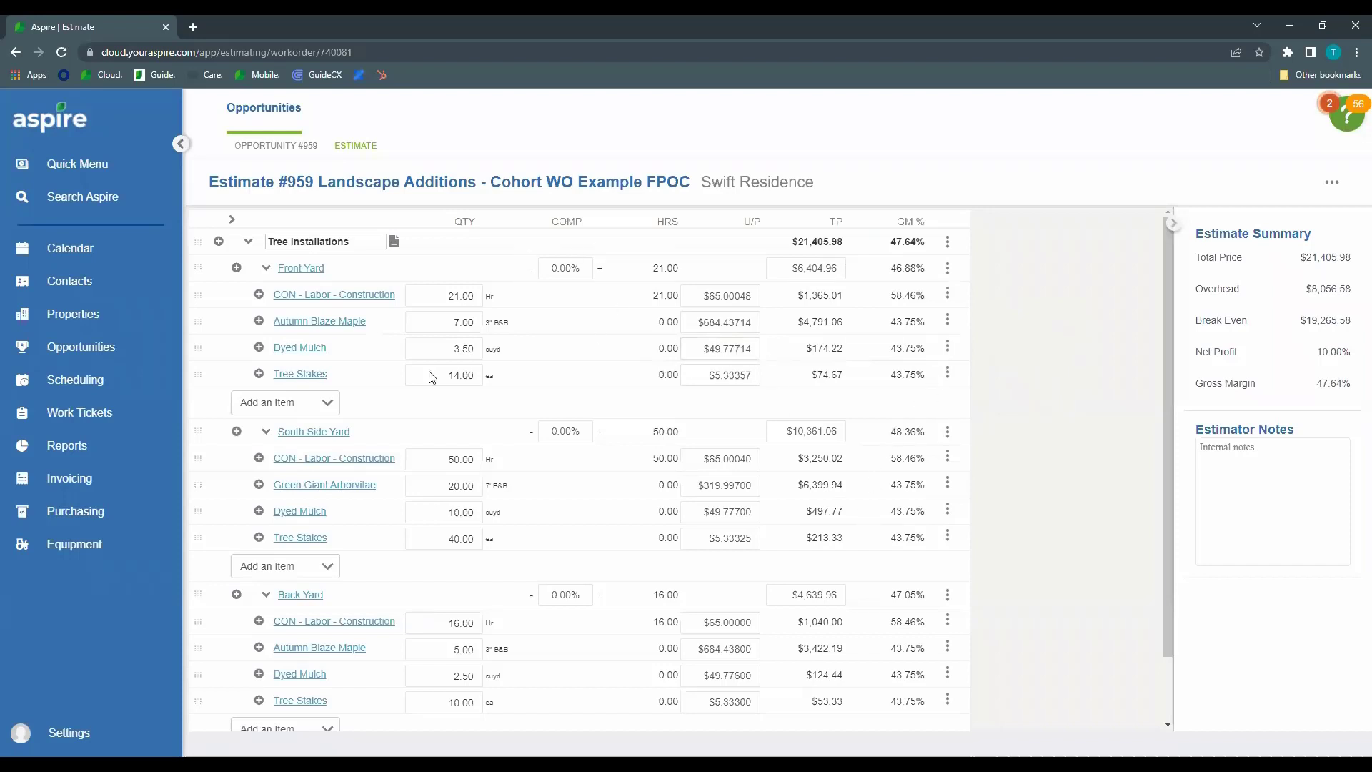
Review the items of all three yards, and collapse the Front Yard, South Side Yard and Back Yard services
scroll(361, 342, "down", 1)
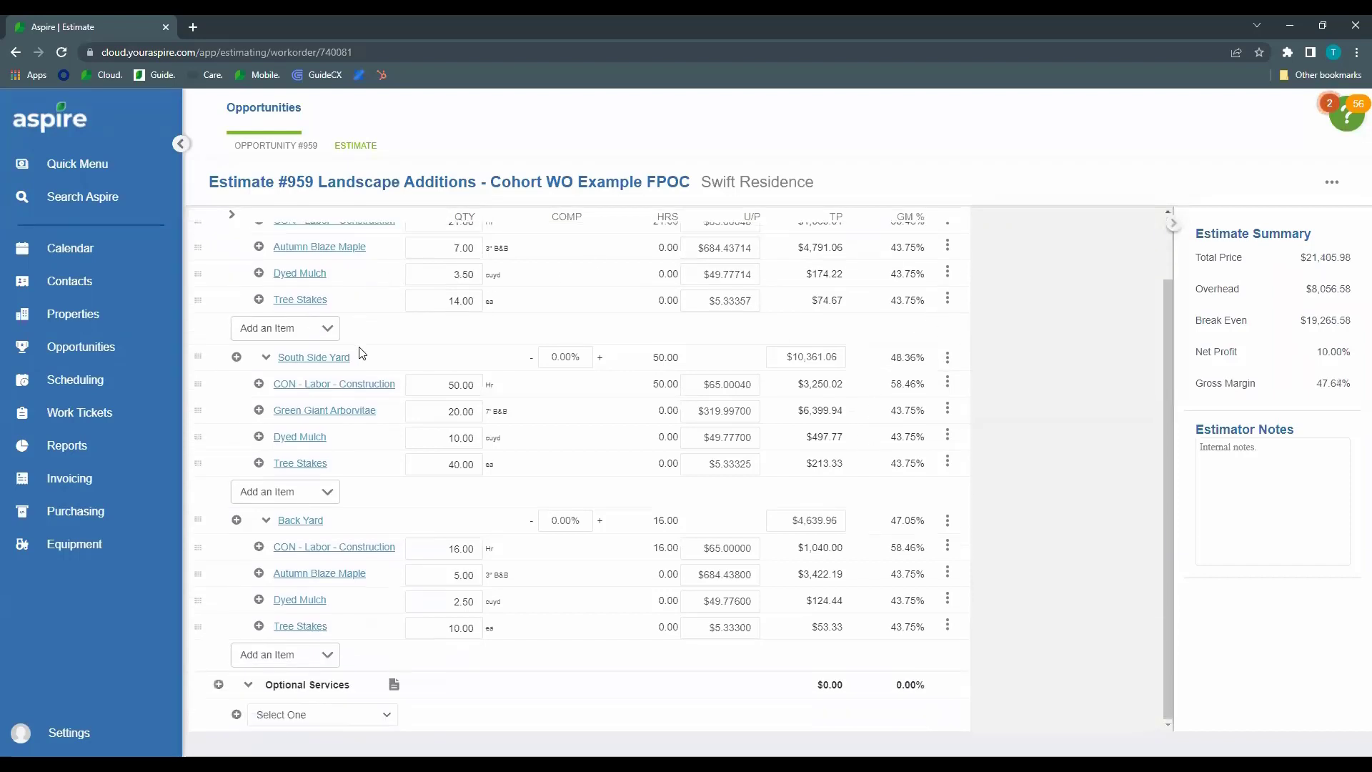
scroll(592, 460, "up", 1)
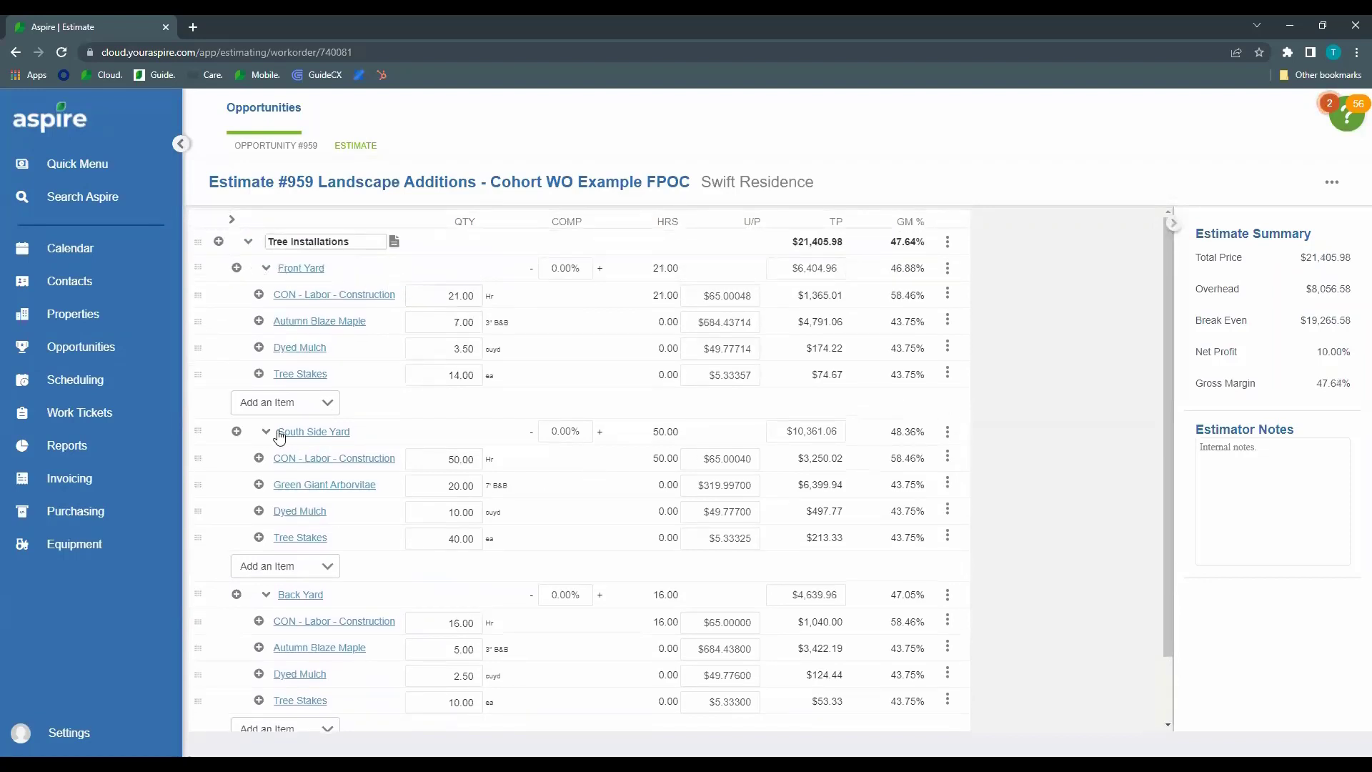
left_click(266, 268)
left_click(266, 295)
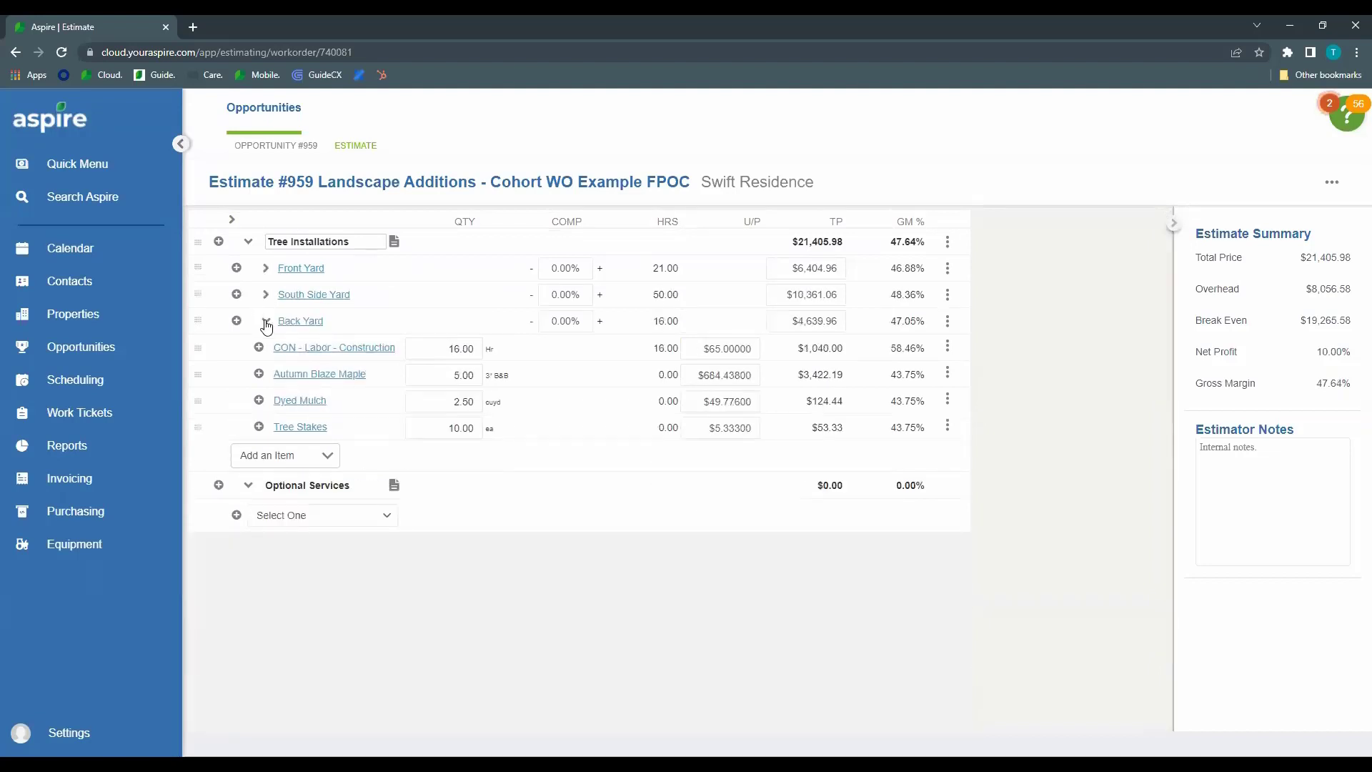
left_click(265, 321)
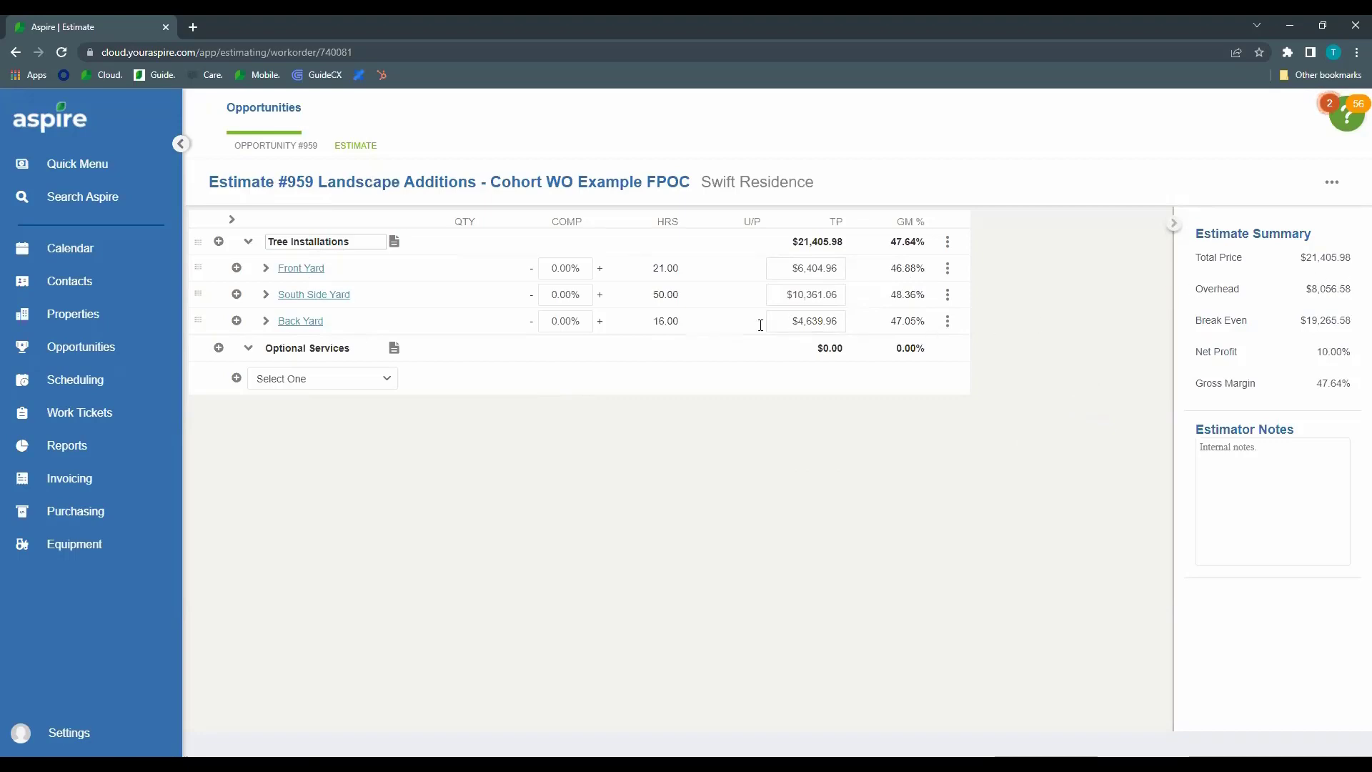
Review the Front Yard's items and service details, check the work order's opportunity details, and return to the estimate
left_click(267, 270)
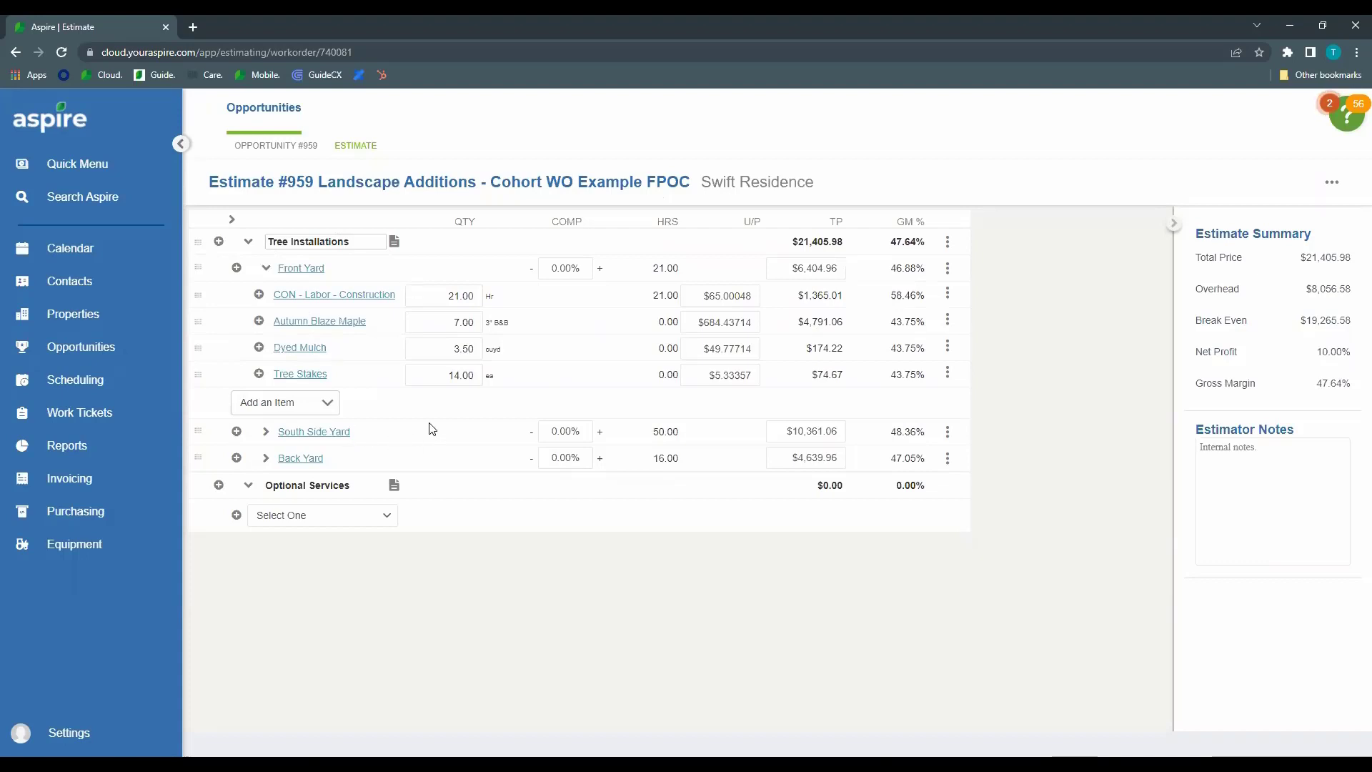
left_click(304, 269)
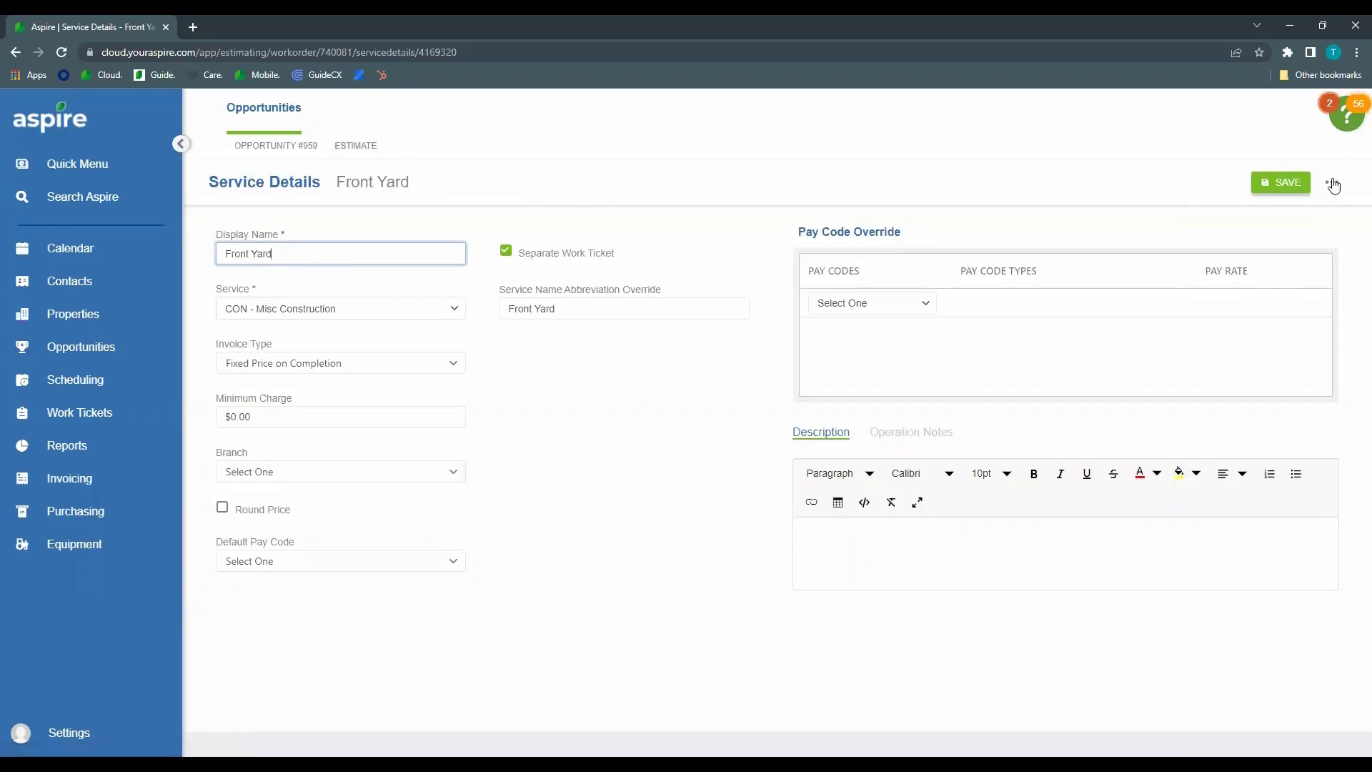
left_click(355, 146)
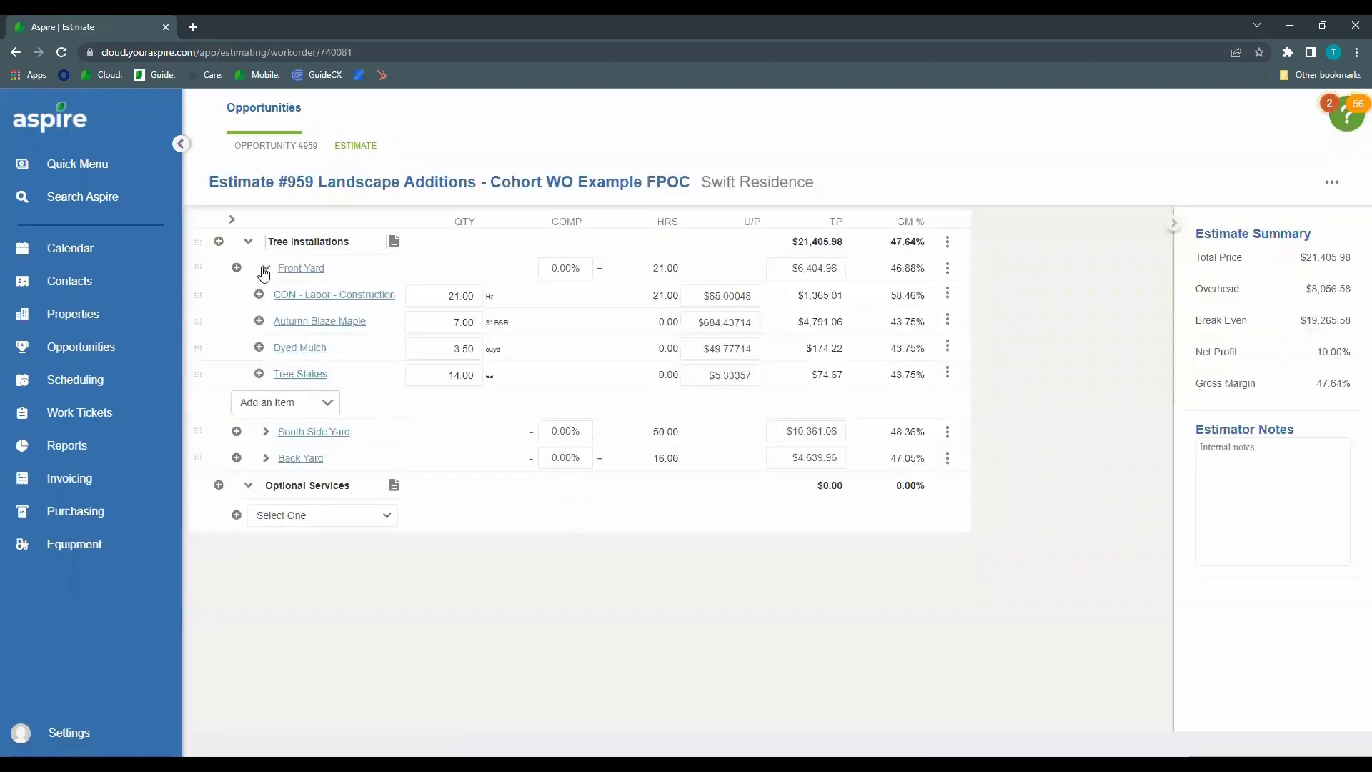
left_click(266, 269)
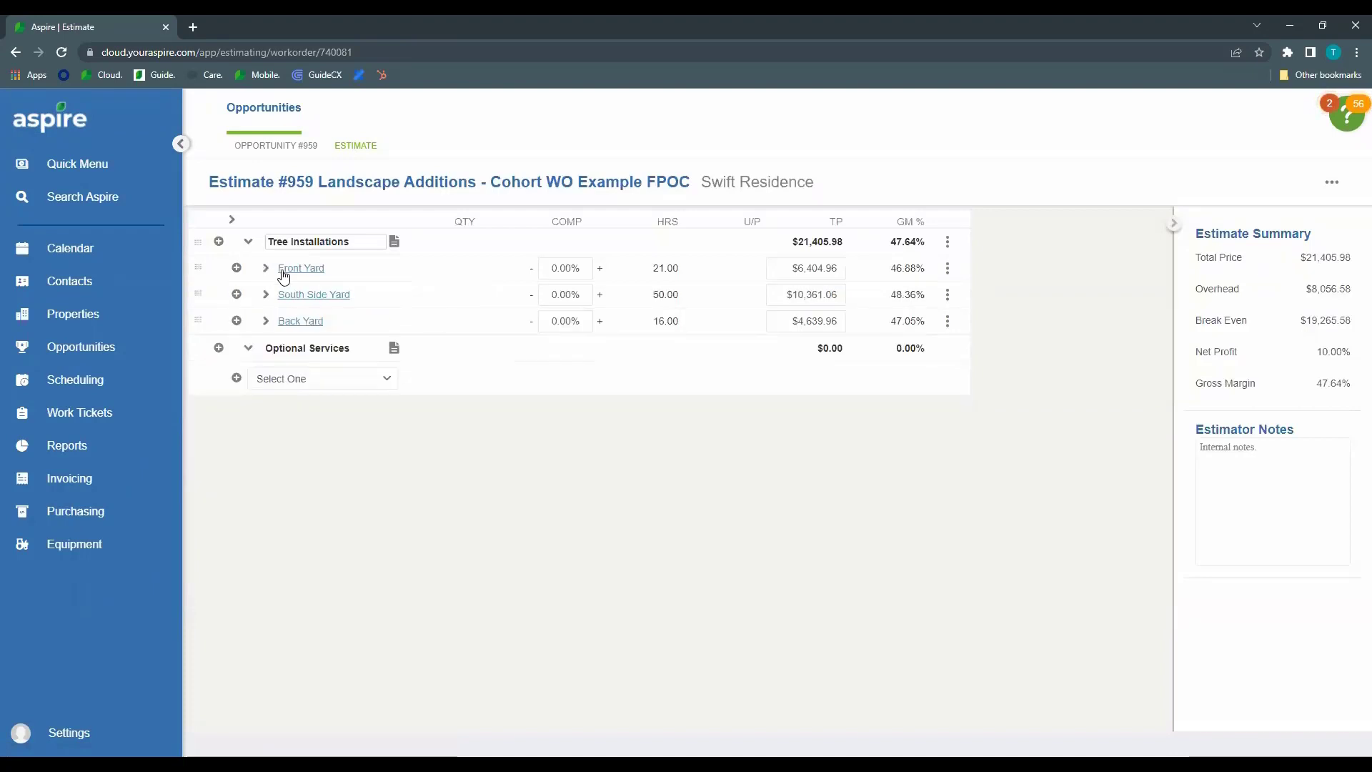
left_click(269, 153)
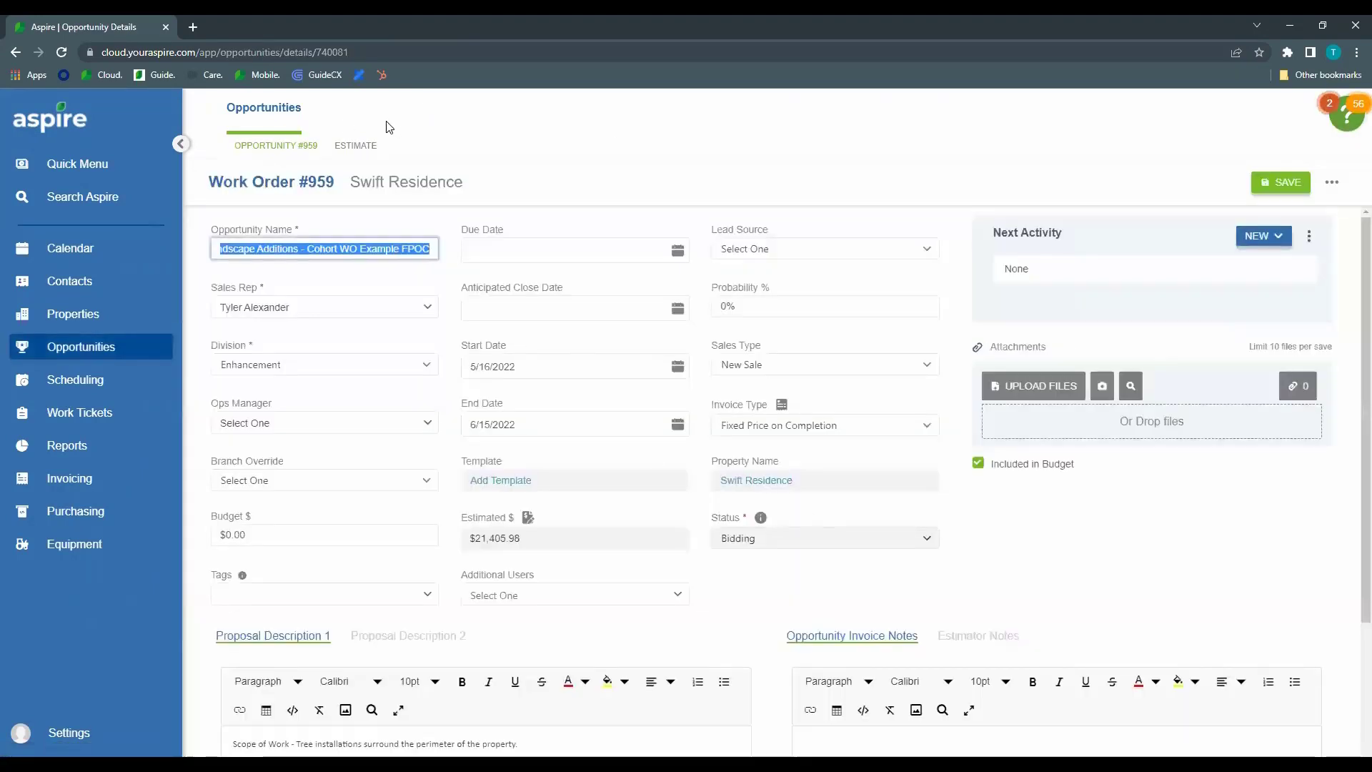
left_click(348, 149)
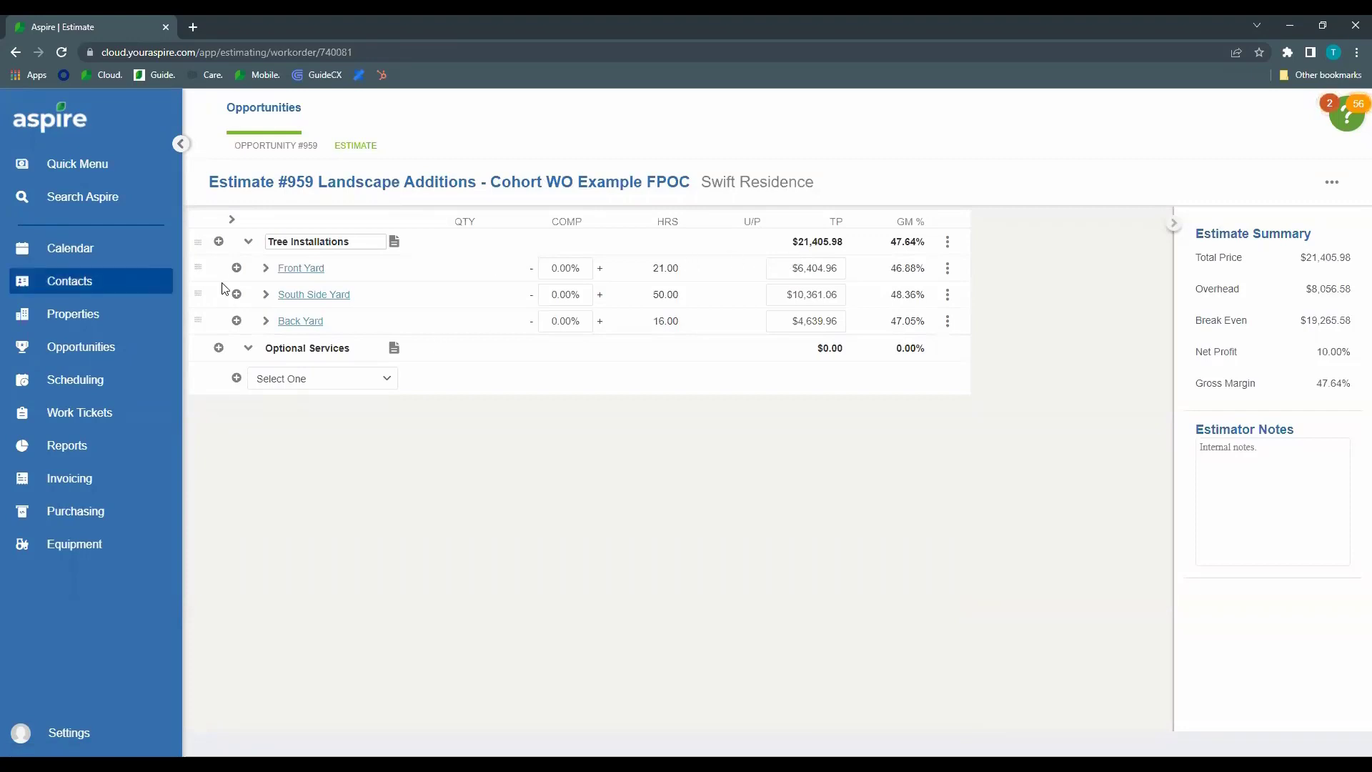
Expand the Front Yard's items, and collapse and re-expand the Tree Installations group
left_click(265, 269)
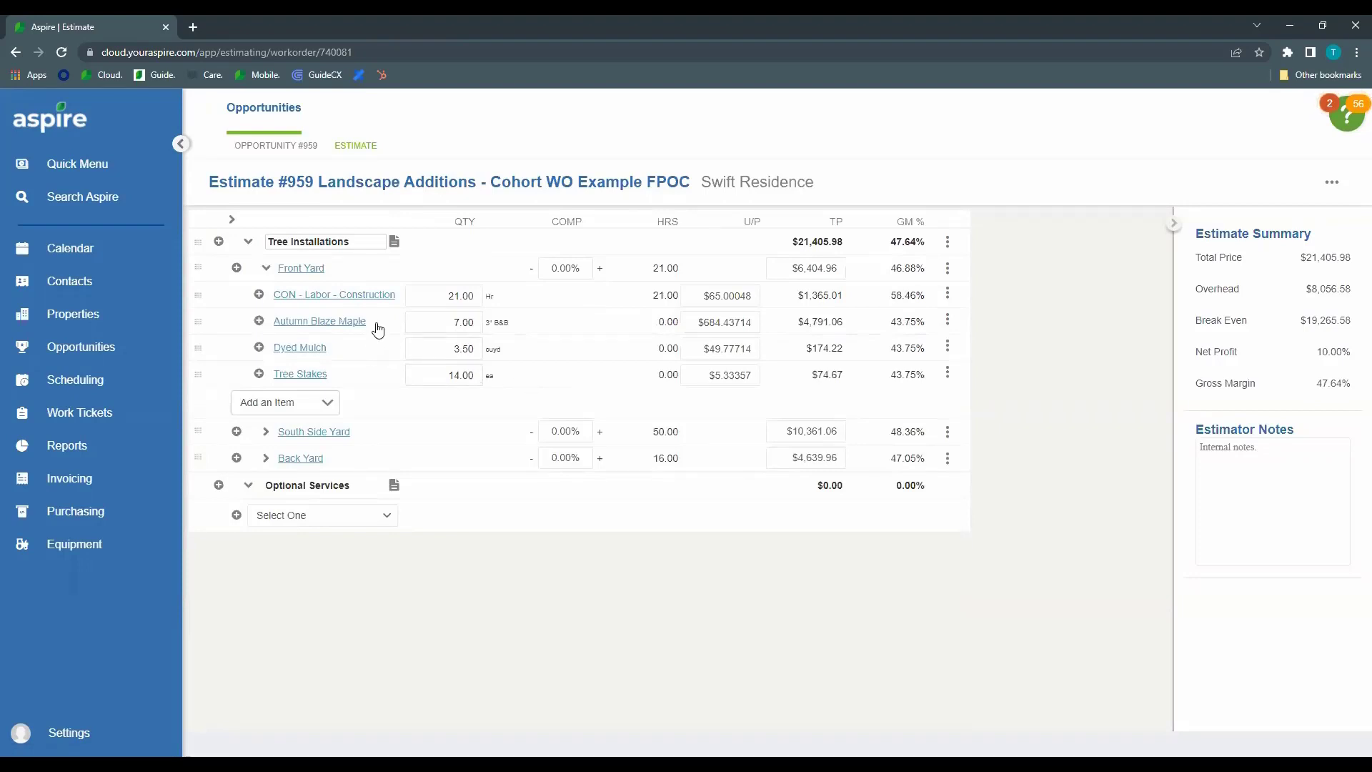
left_click(248, 241)
left_click(248, 241)
left_click(247, 242)
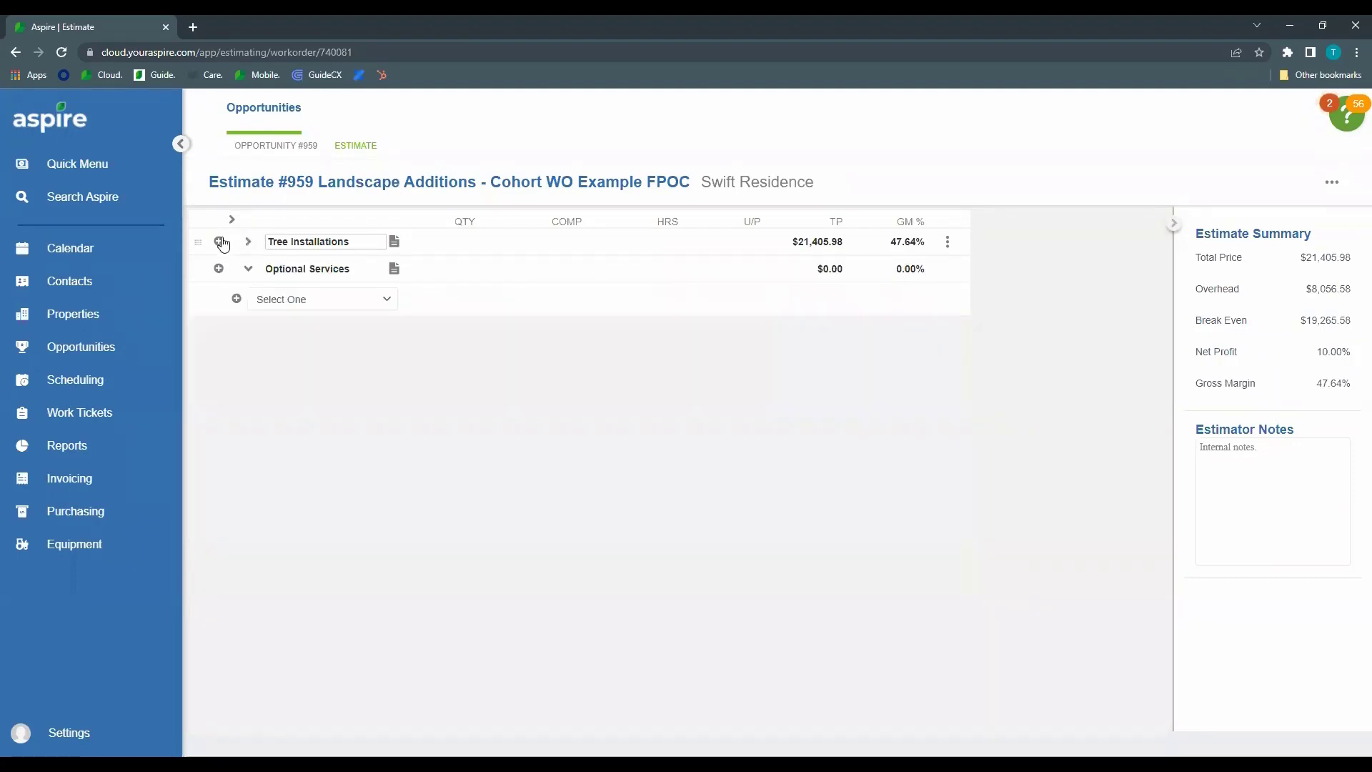
left_click(248, 242)
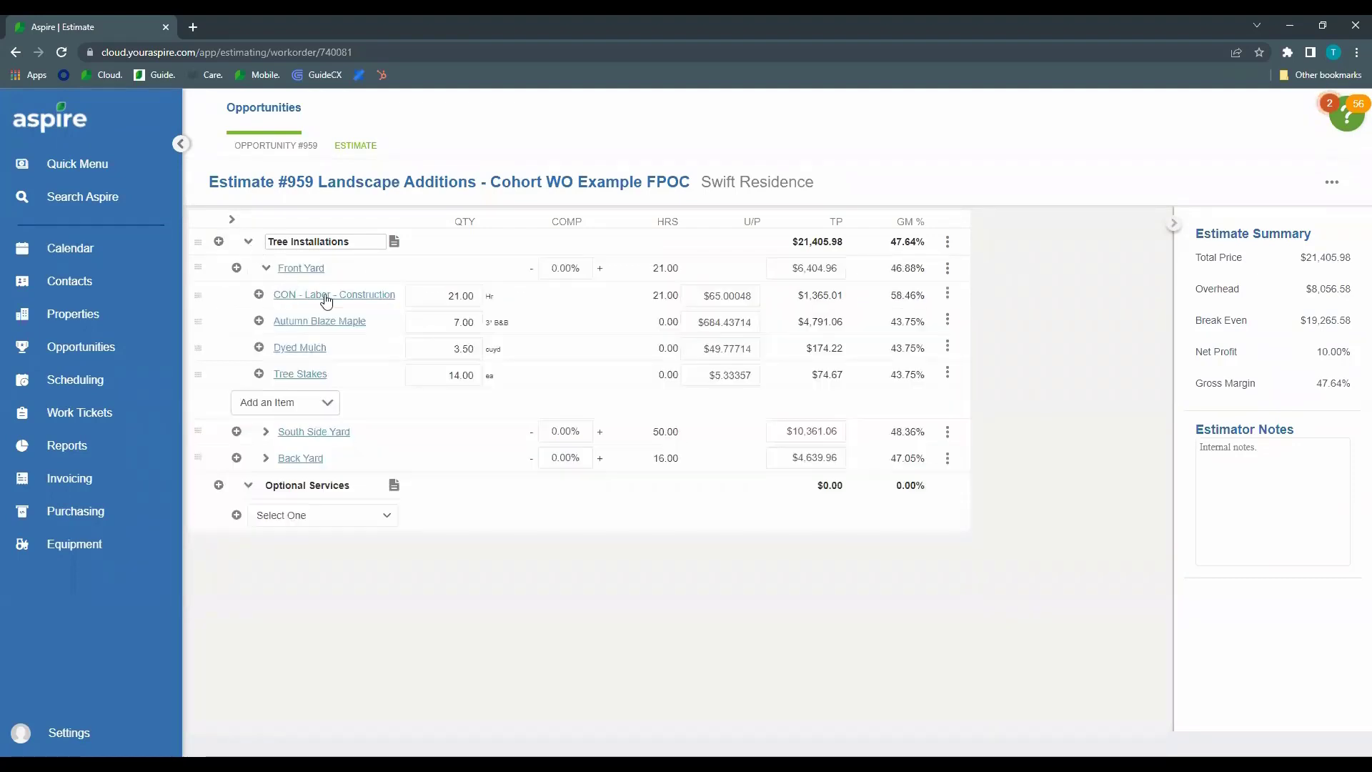
Add another Dyed Mulch material to the end of the Front Yard's items
left_click(264, 402)
type("dyed")
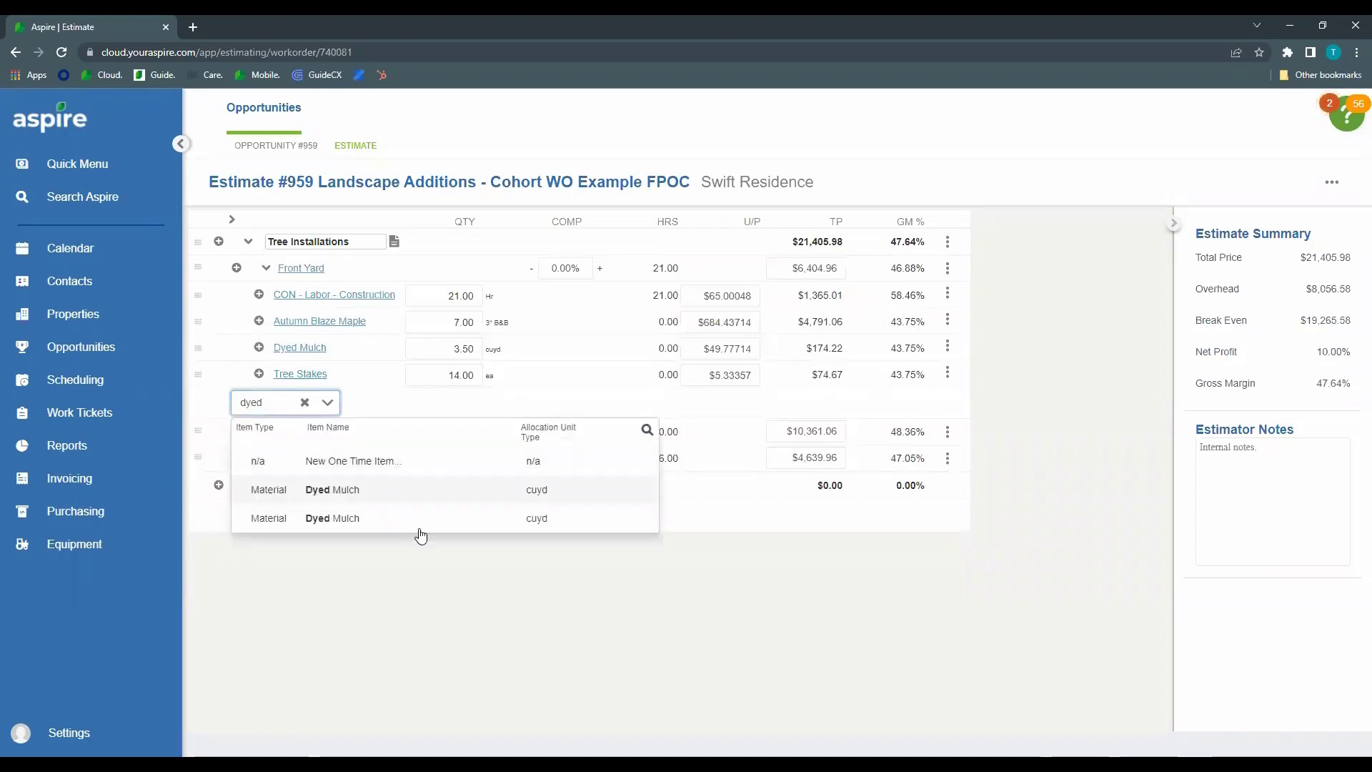
left_click(409, 520)
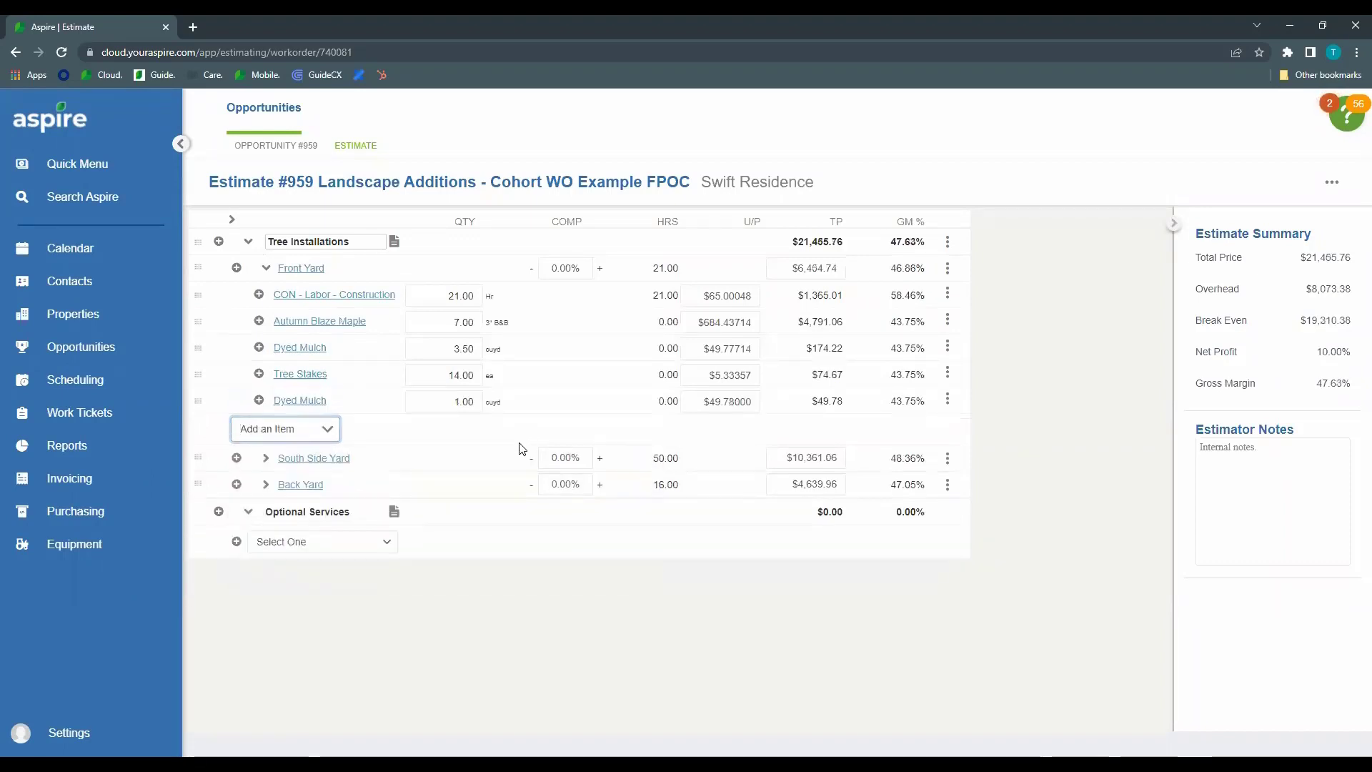
Delete the extra Dyed Mulch item at the end of the Front Yard's items, and collapse the Front Yard service
left_click(259, 400)
left_click(245, 438)
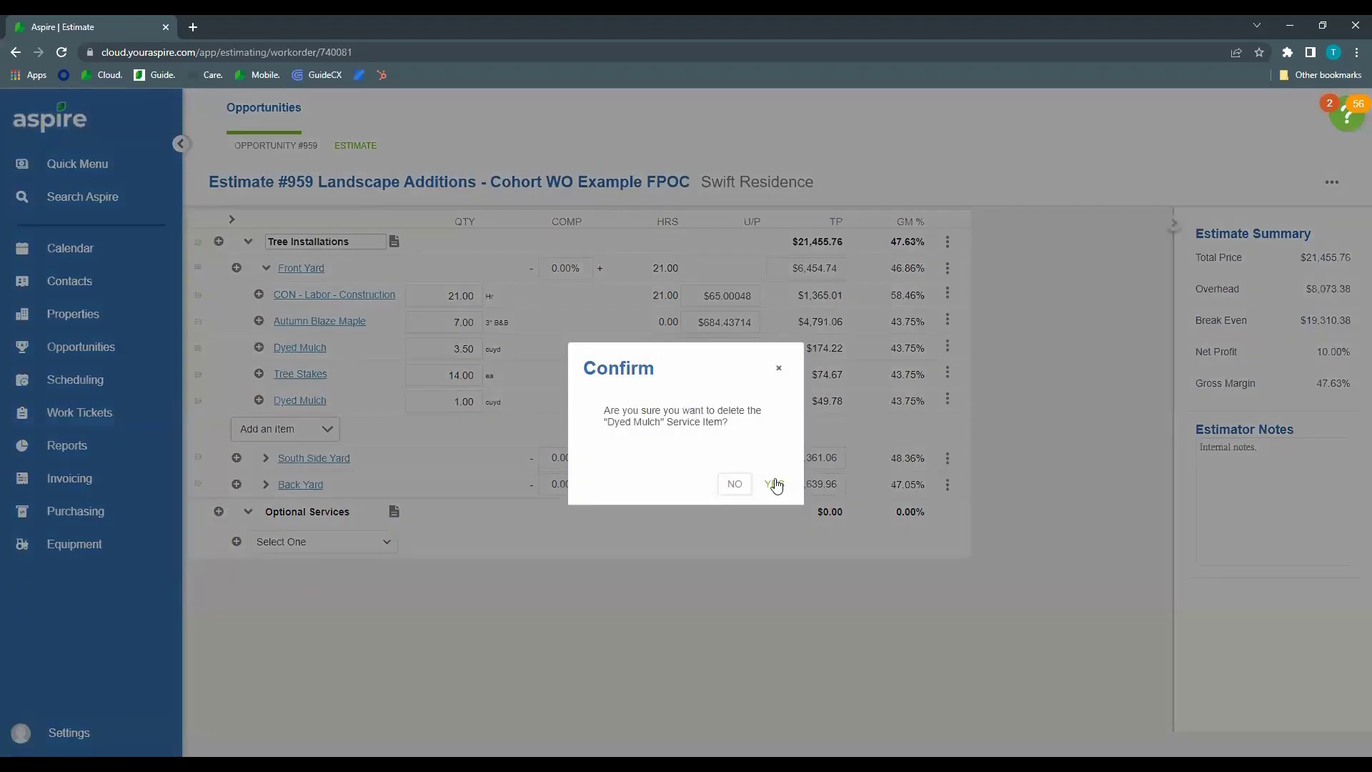
left_click(771, 481)
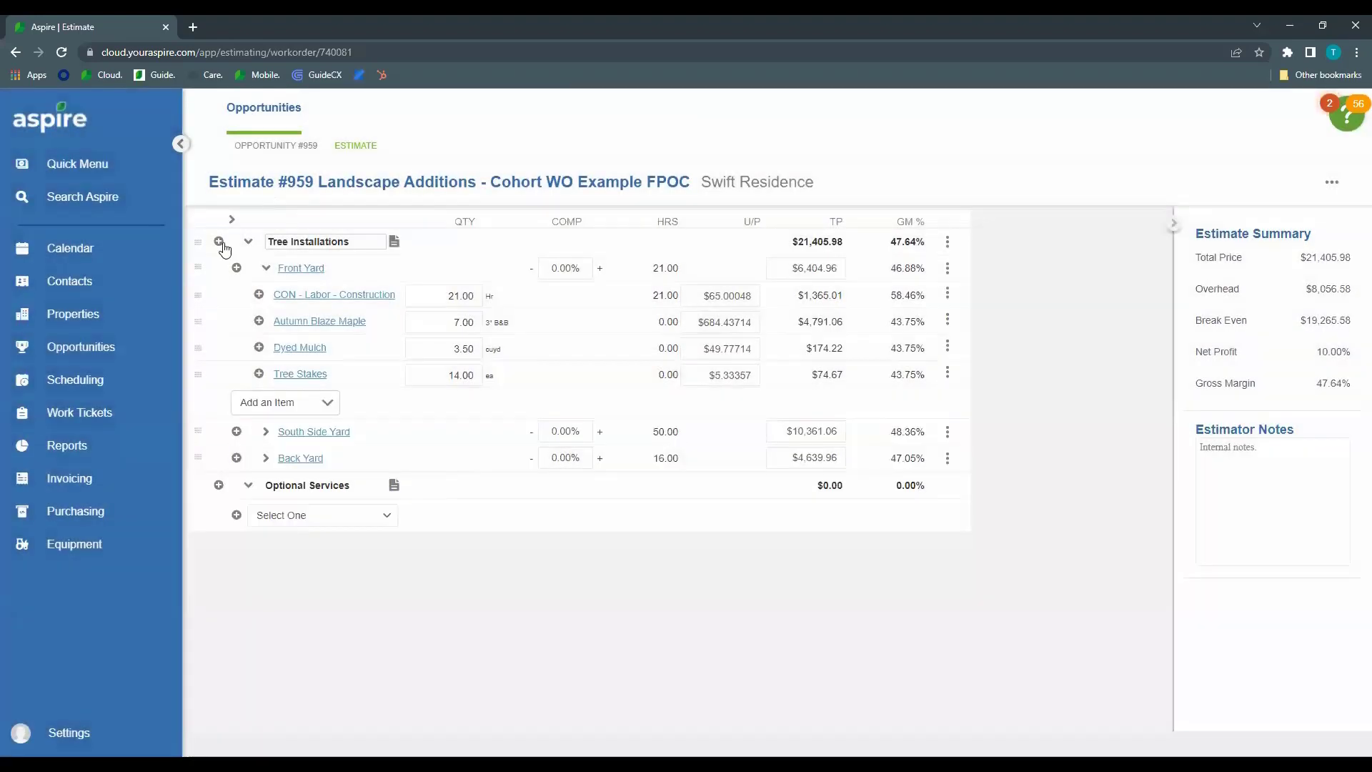
left_click(265, 268)
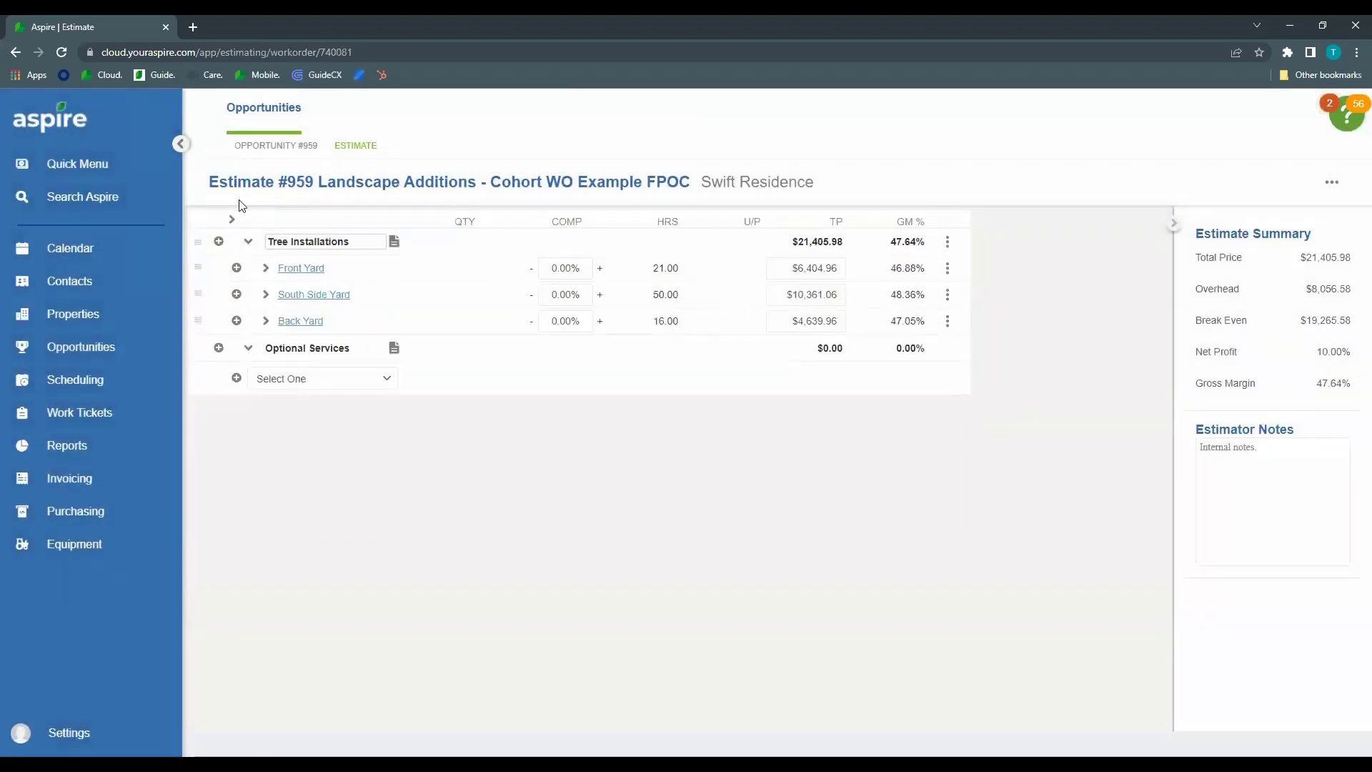
Return to the work order's opportunity details, check the status's audit info, and approve the opportunity
left_click(262, 150)
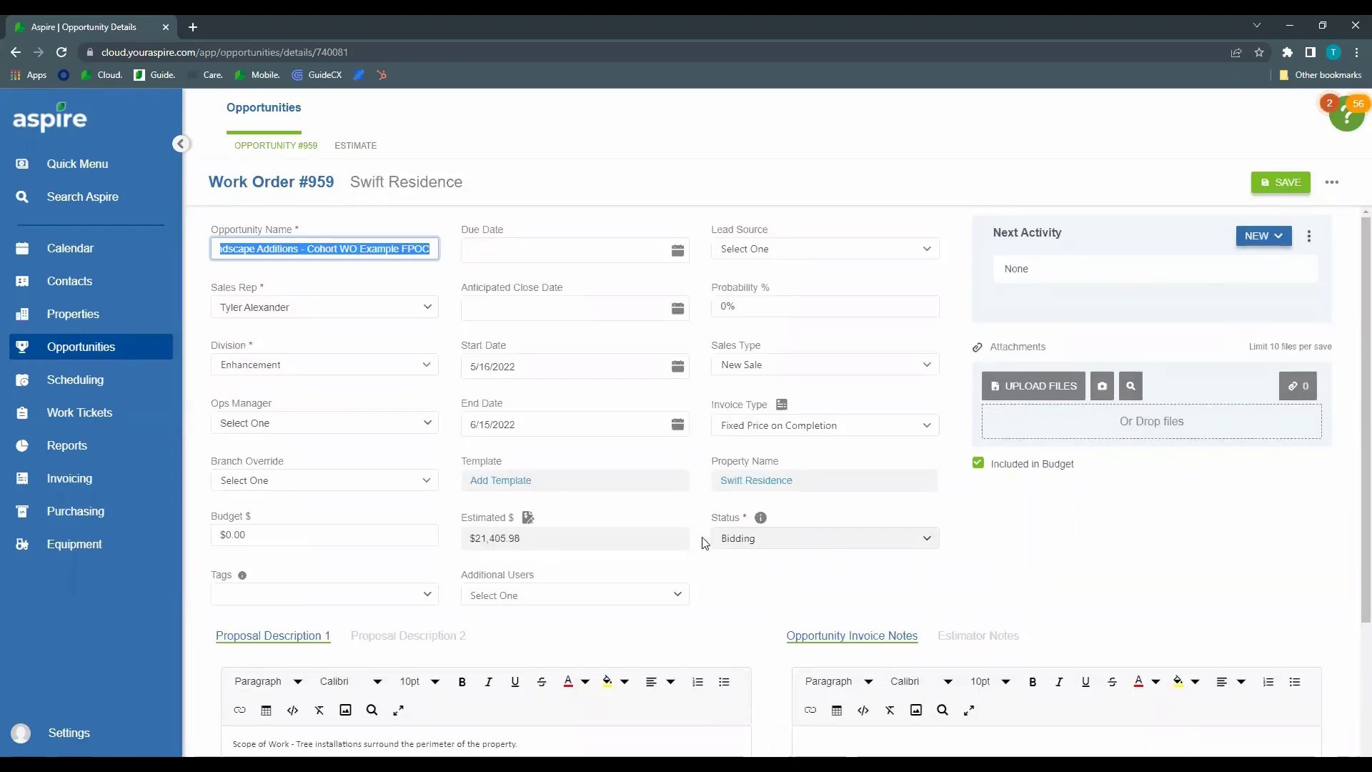
mouse_move(764, 517)
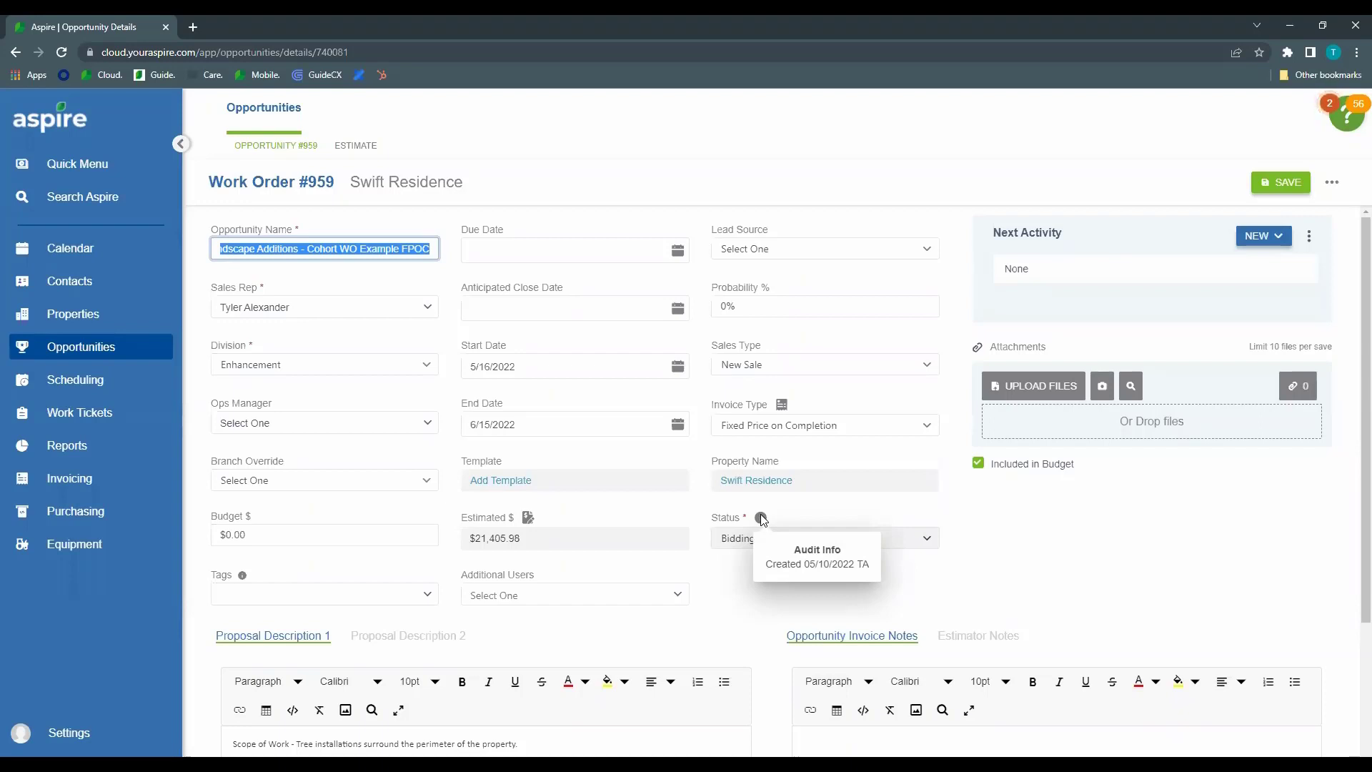
left_click(956, 512)
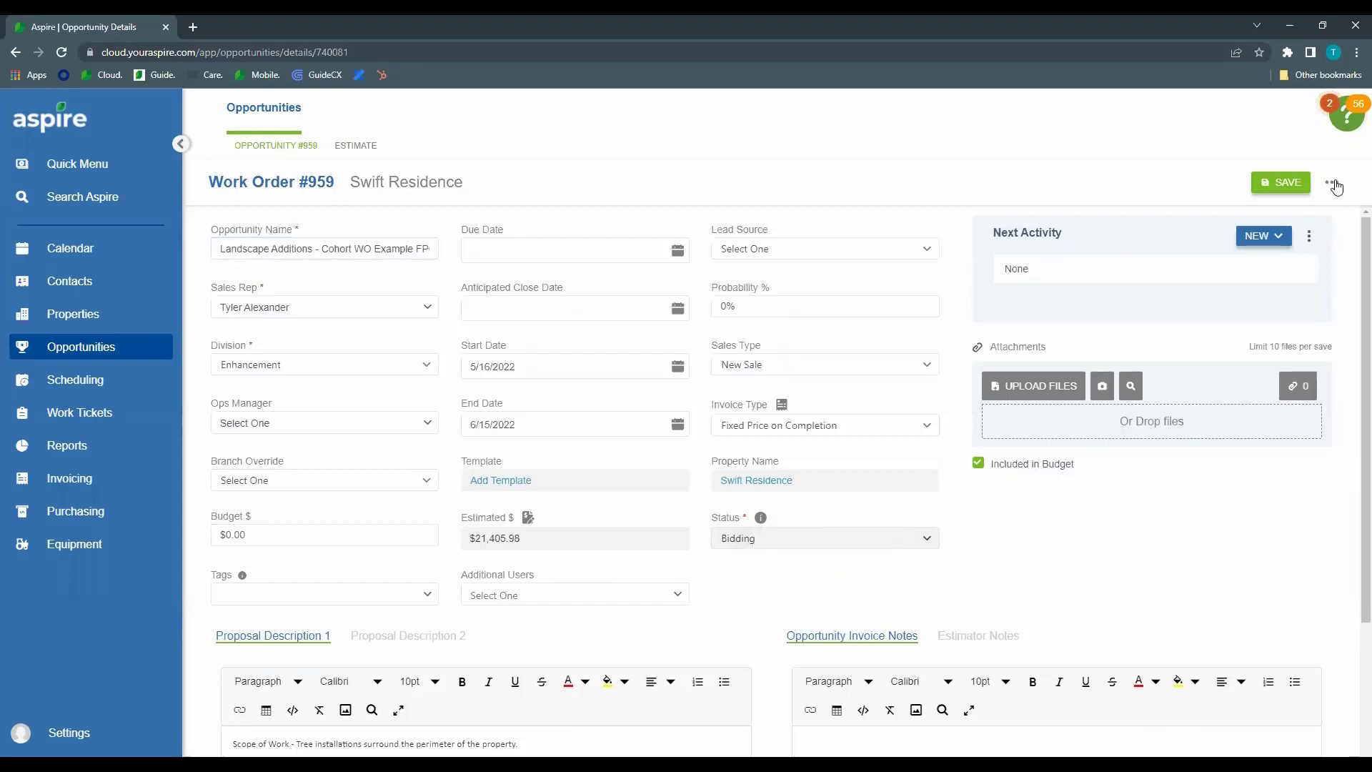
left_click(1334, 184)
left_click(1332, 210)
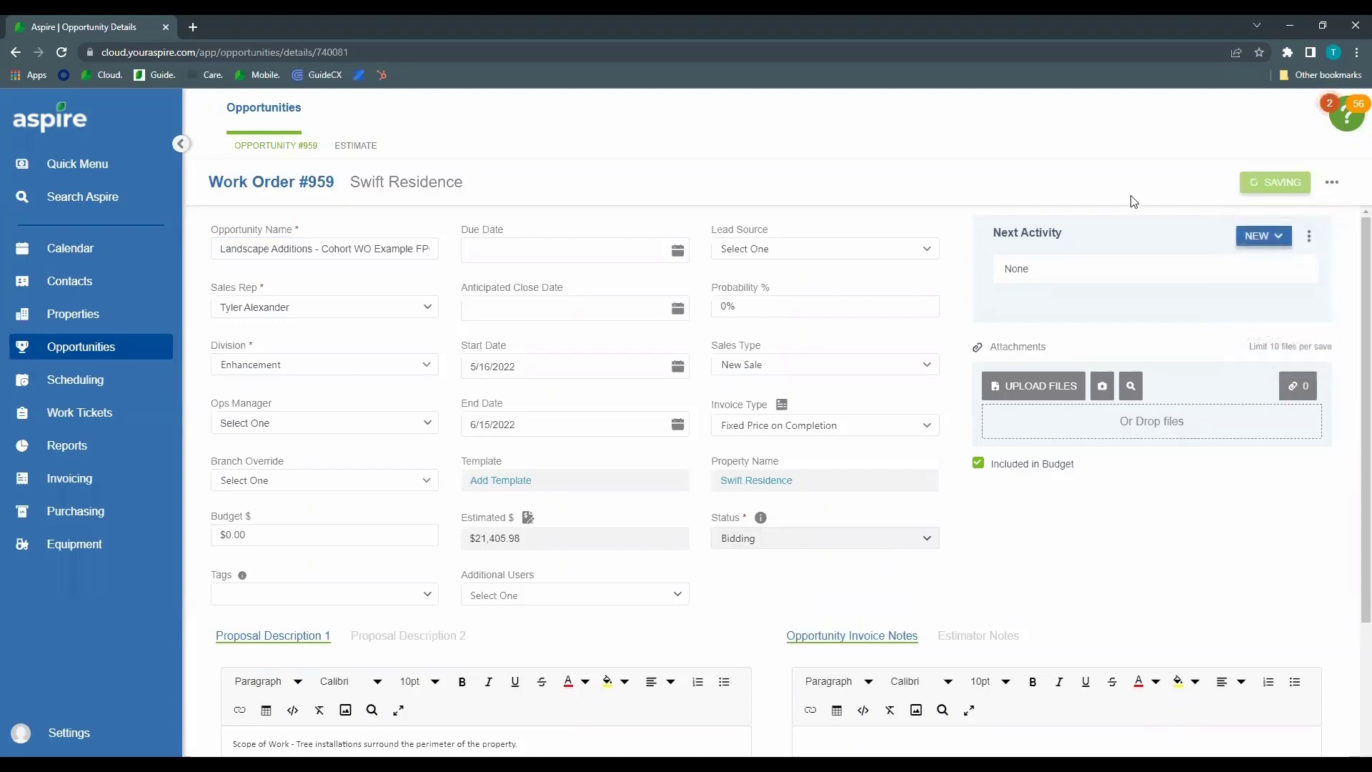
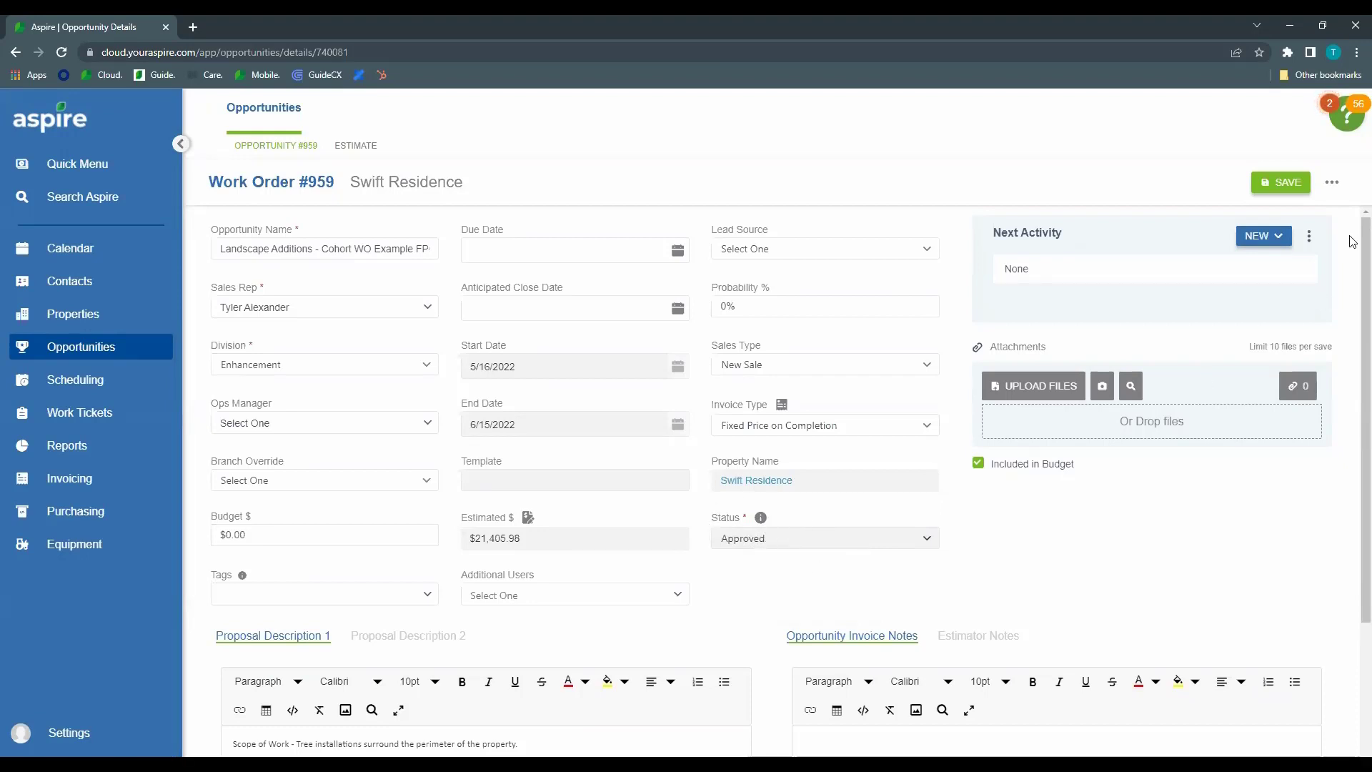
Print the proposal as a PDF with the "Aspire Sample - Work Order Item Detail - Style 1 (v1)" layout
left_click(1333, 184)
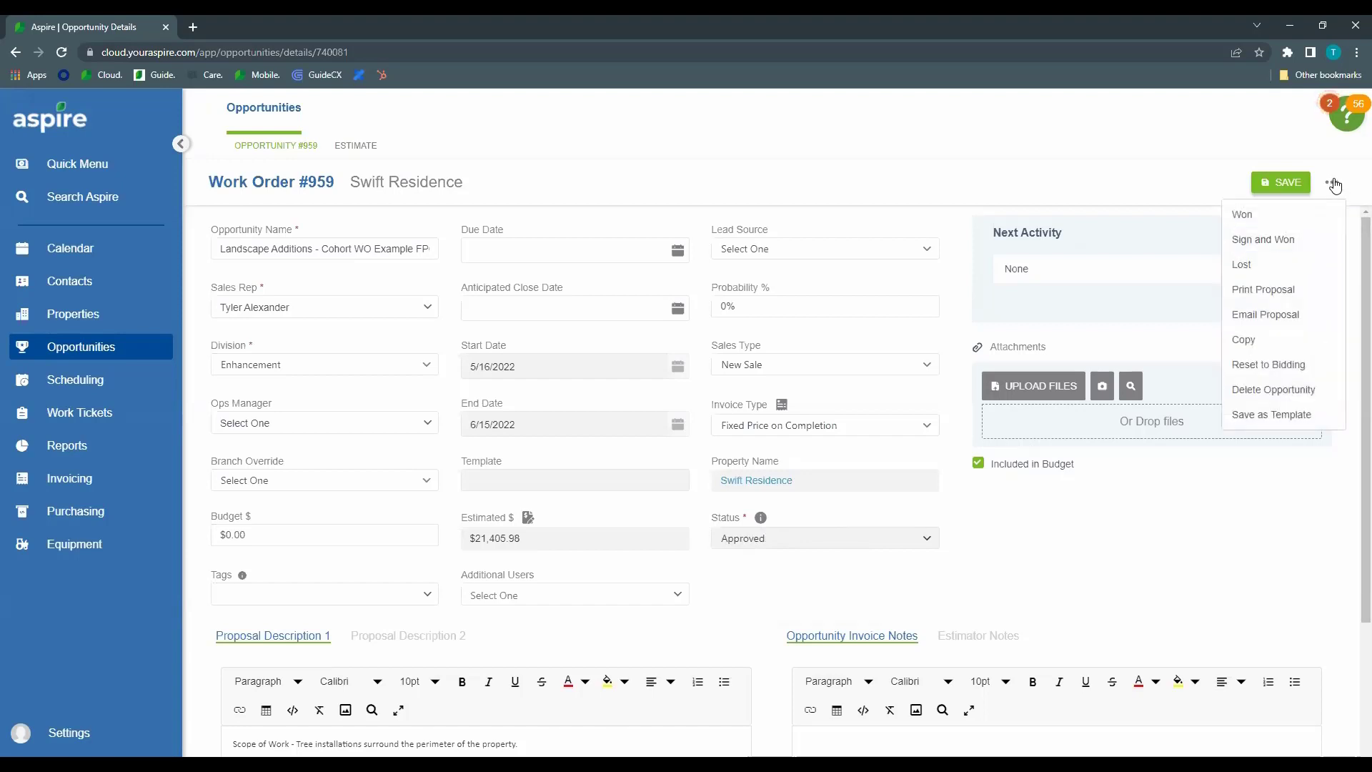
left_click(1293, 292)
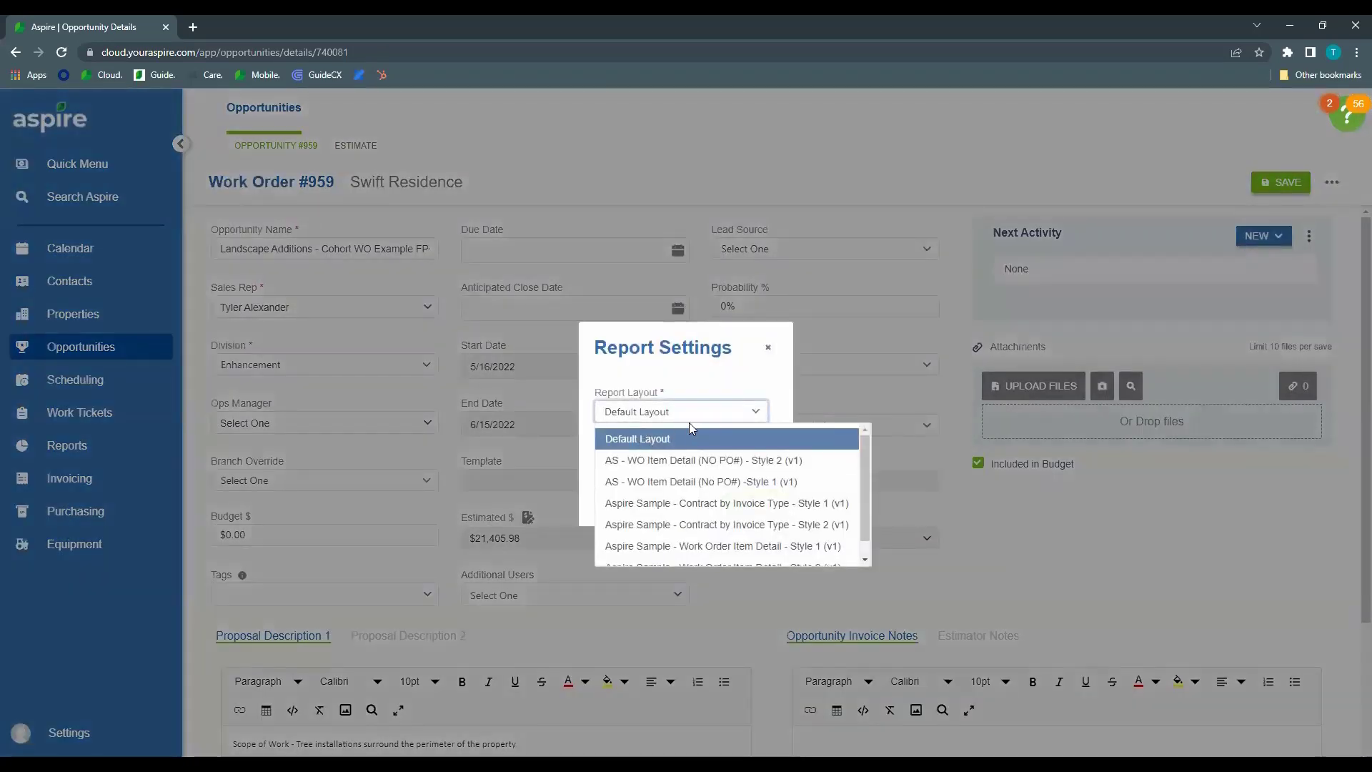
scroll(643, 443, "down", 1)
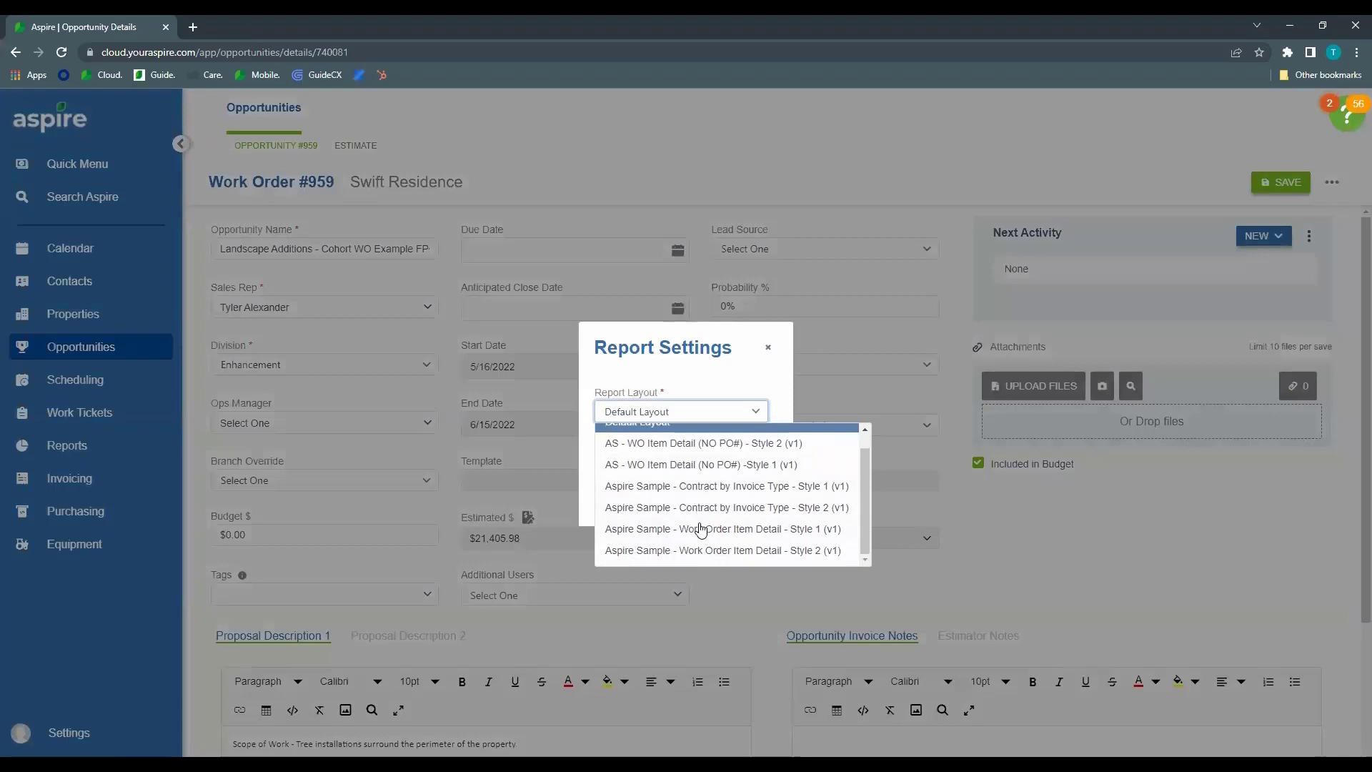
left_click(814, 531)
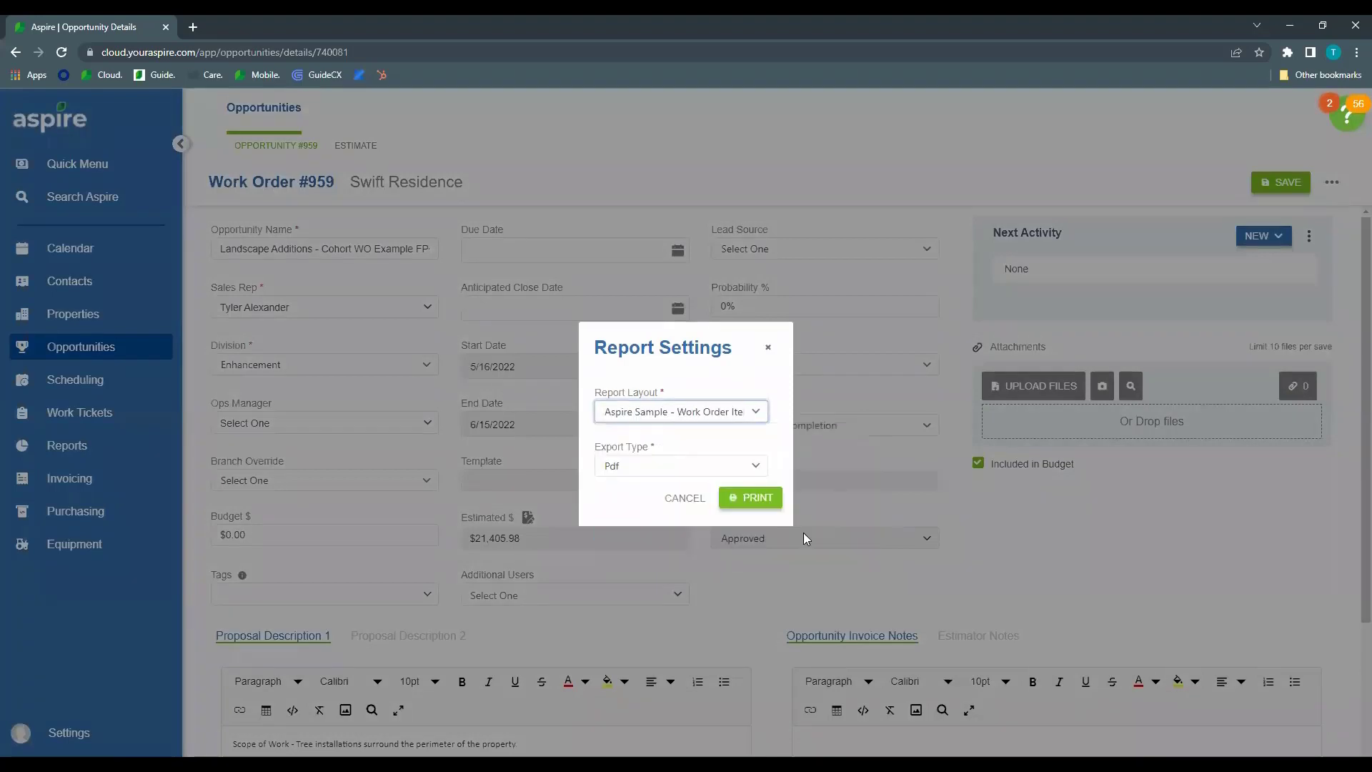
left_click(753, 497)
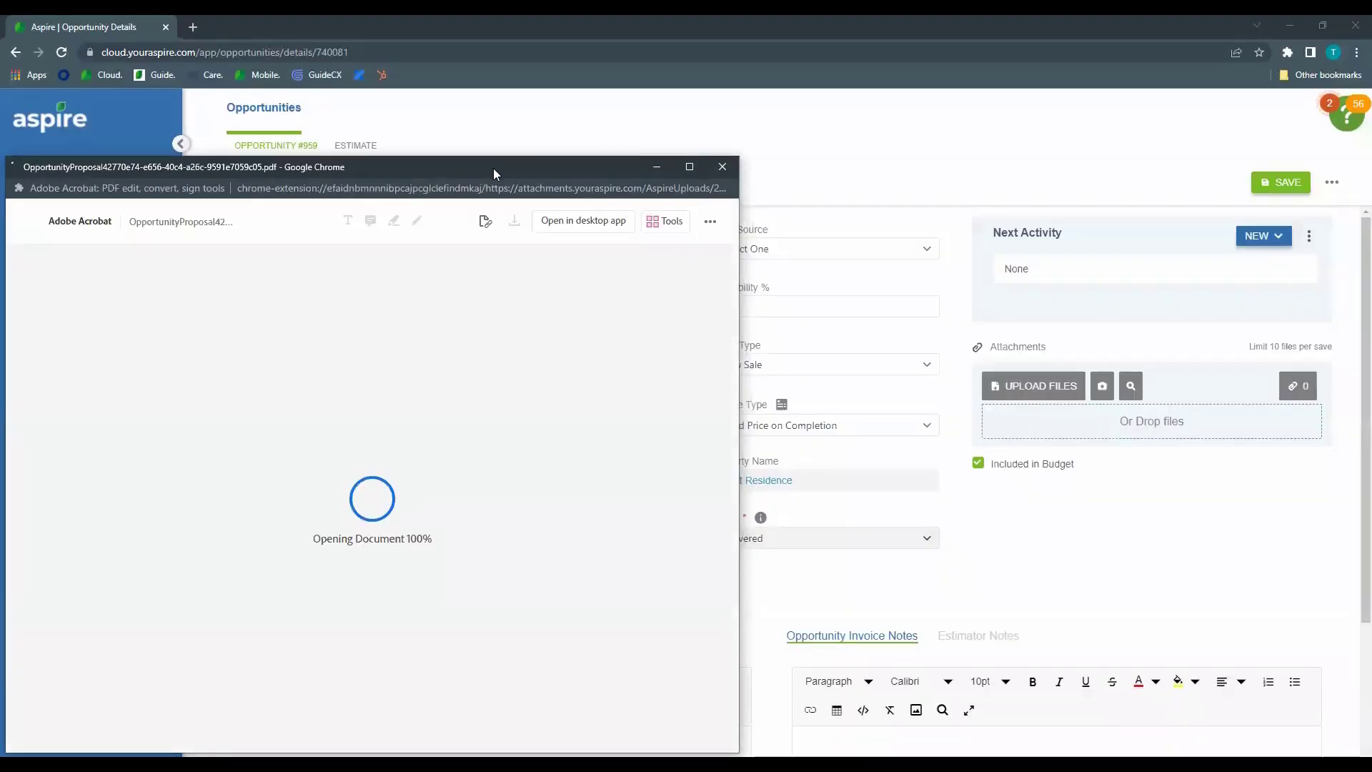
left_click_drag(493, 168, 813, 120)
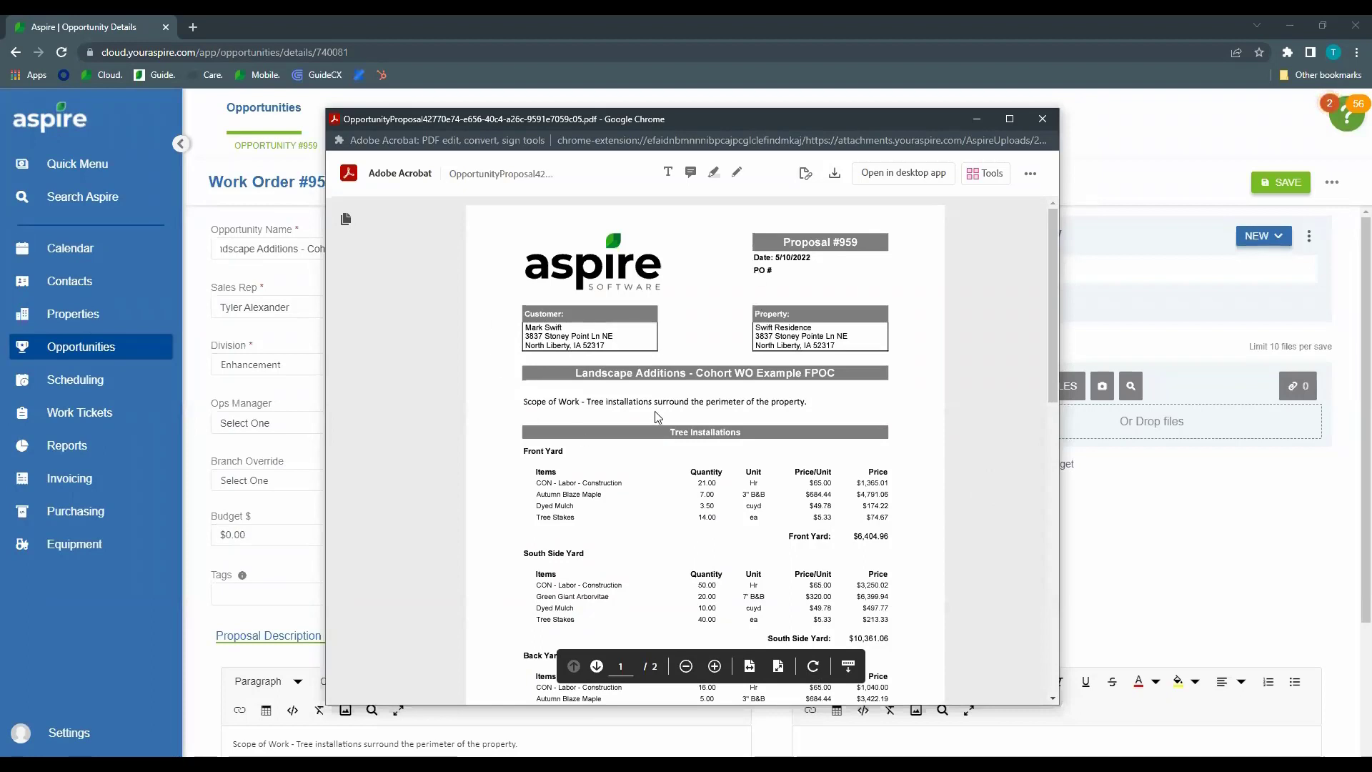
Review the Style 1 proposal's customer details, yard items, project total, terms and signature lines, and close the PDF
scroll(970, 336, "down", 3)
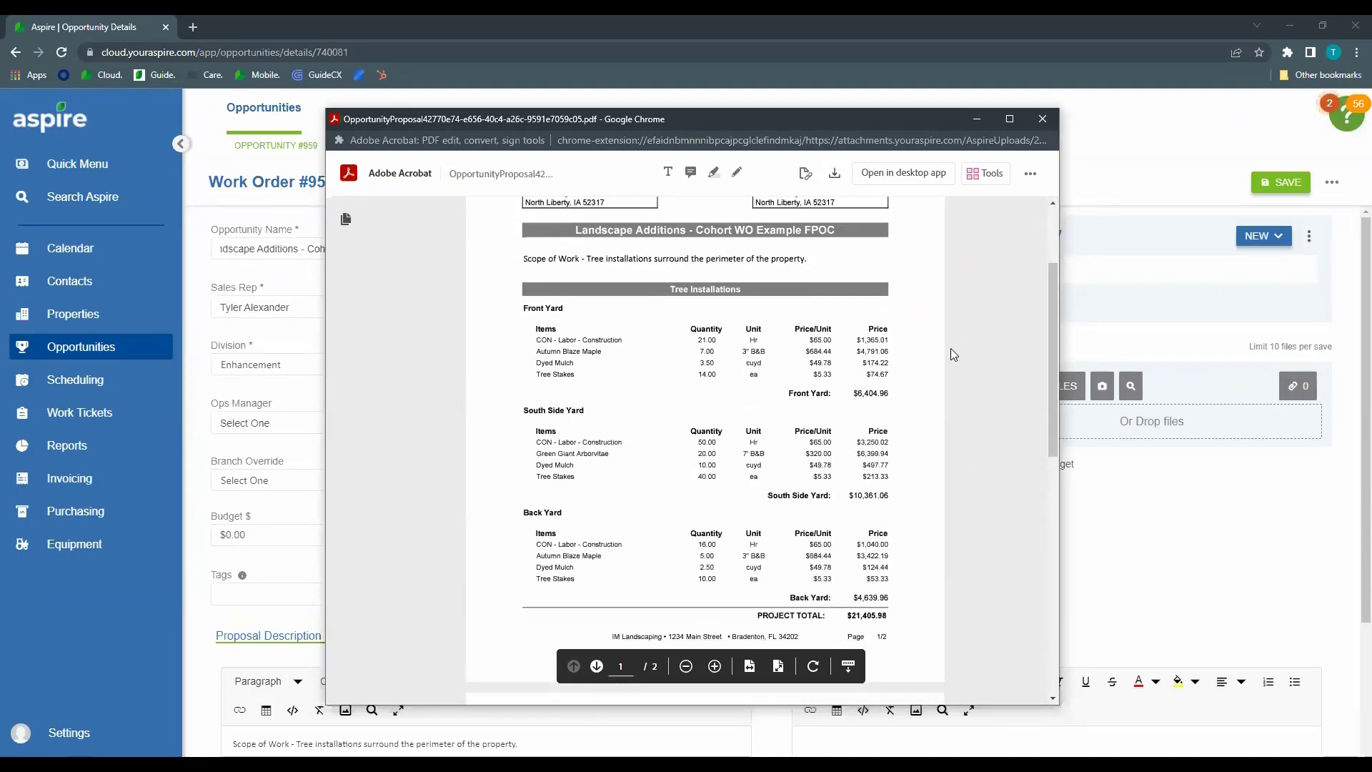
scroll(951, 361, "down", 1)
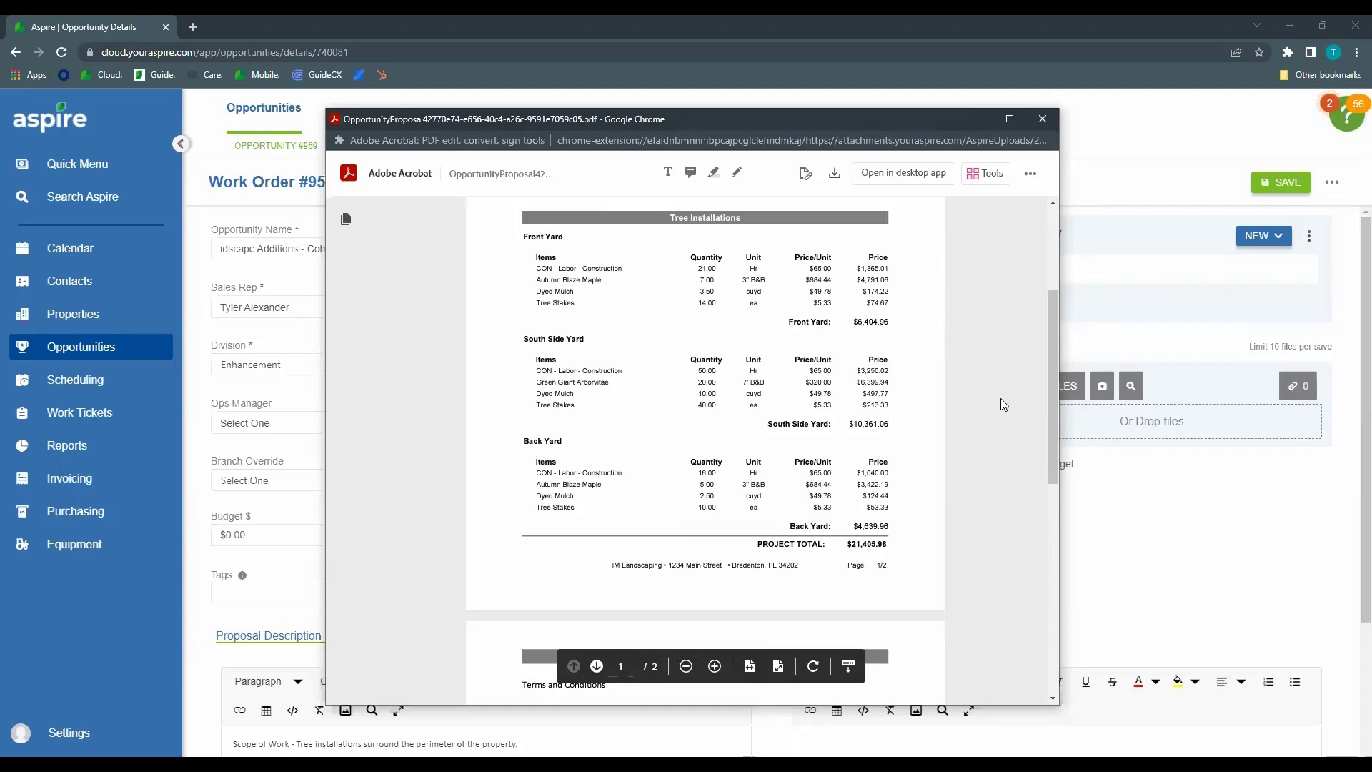
scroll(1000, 397, "down", 1)
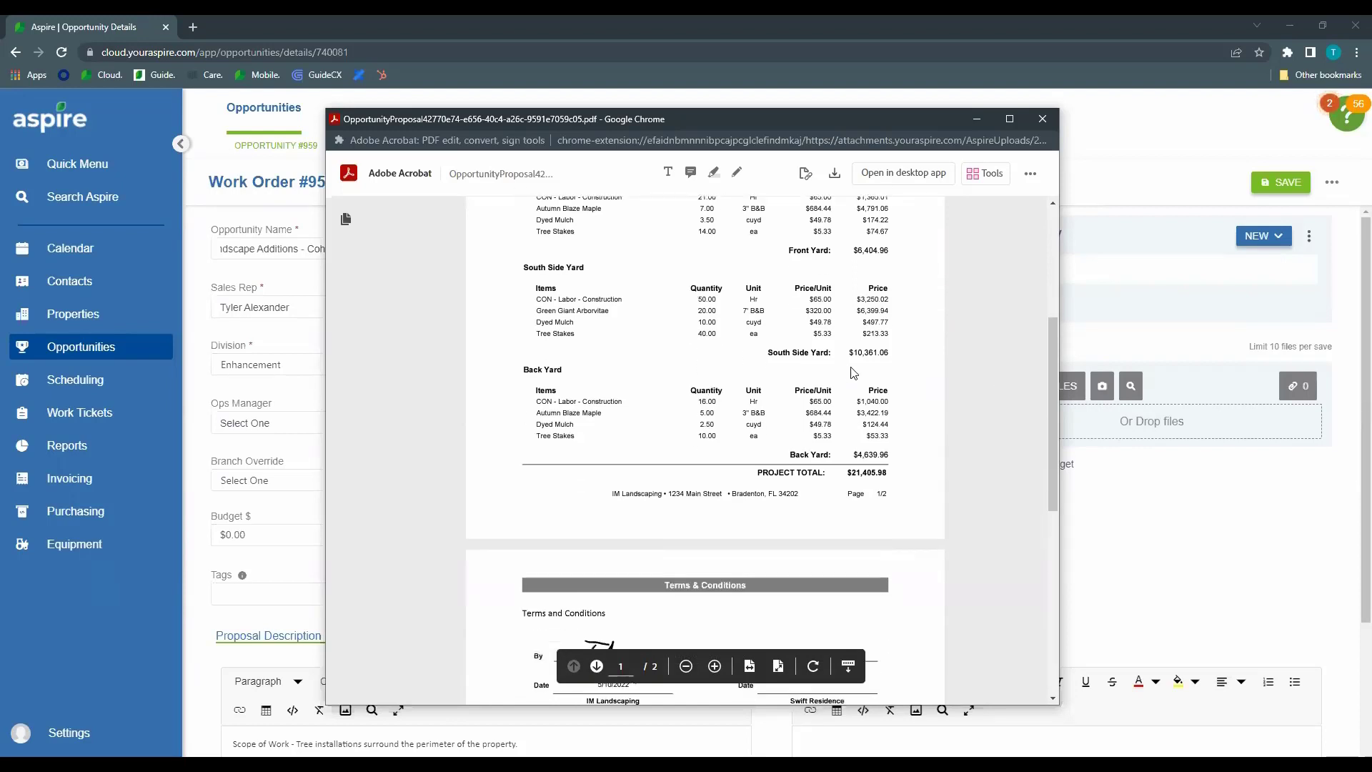
scroll(575, 308, "up", 1)
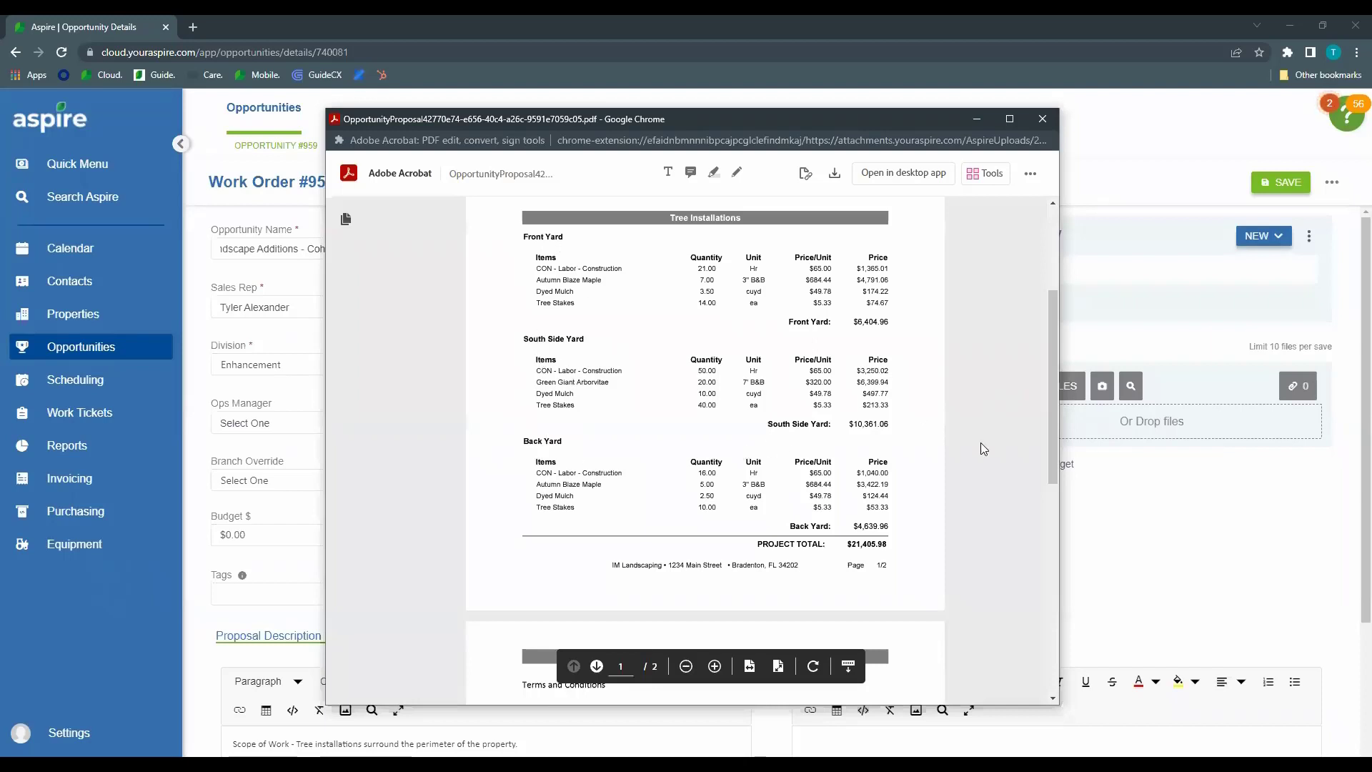
scroll(948, 397, "down", 1)
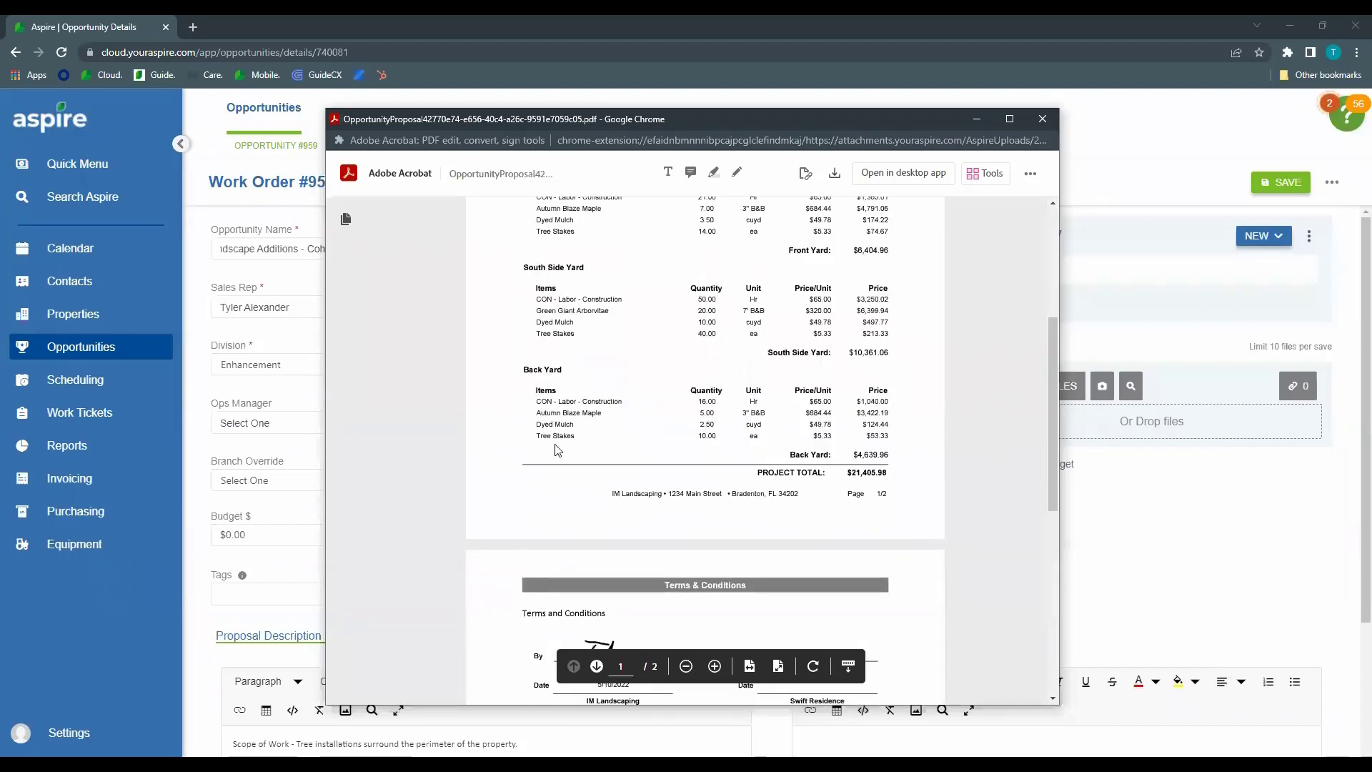
scroll(989, 413, "down", 2)
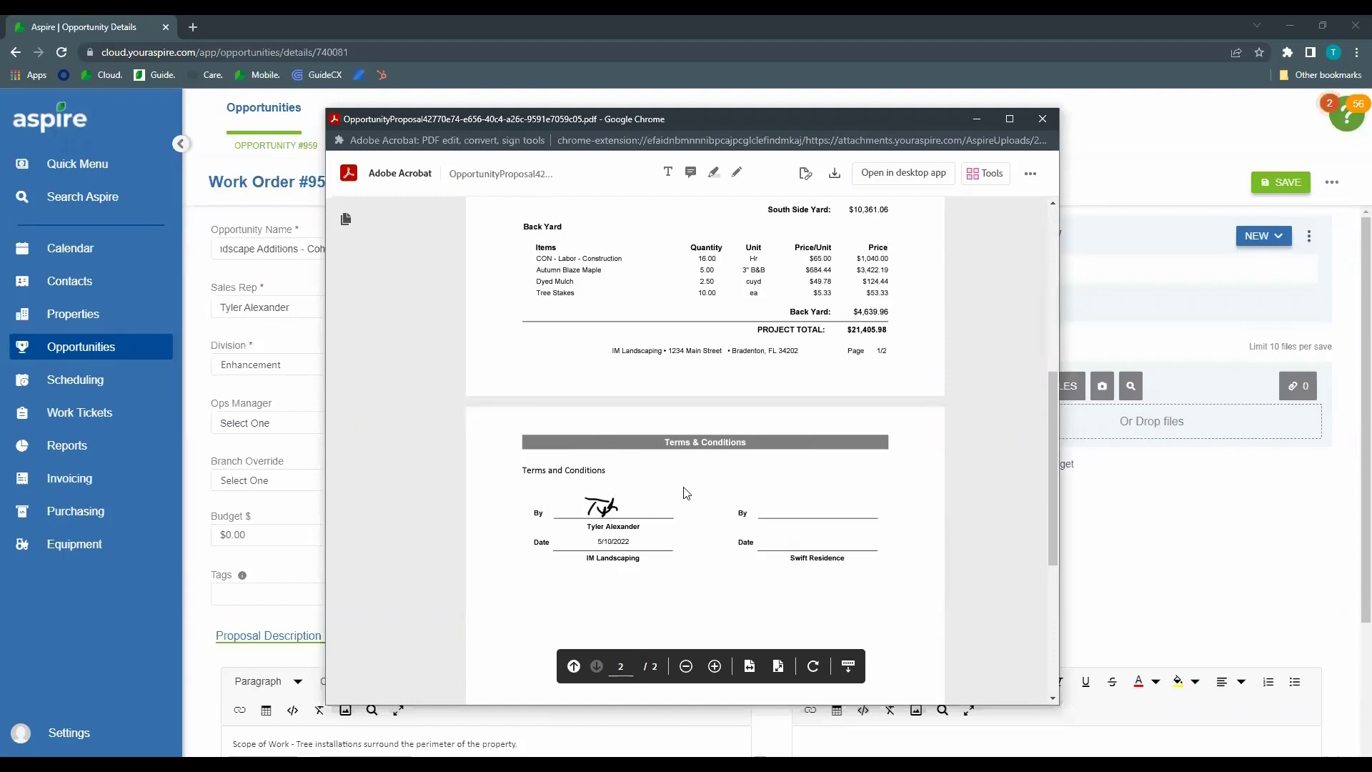
scroll(810, 490, "down", 4)
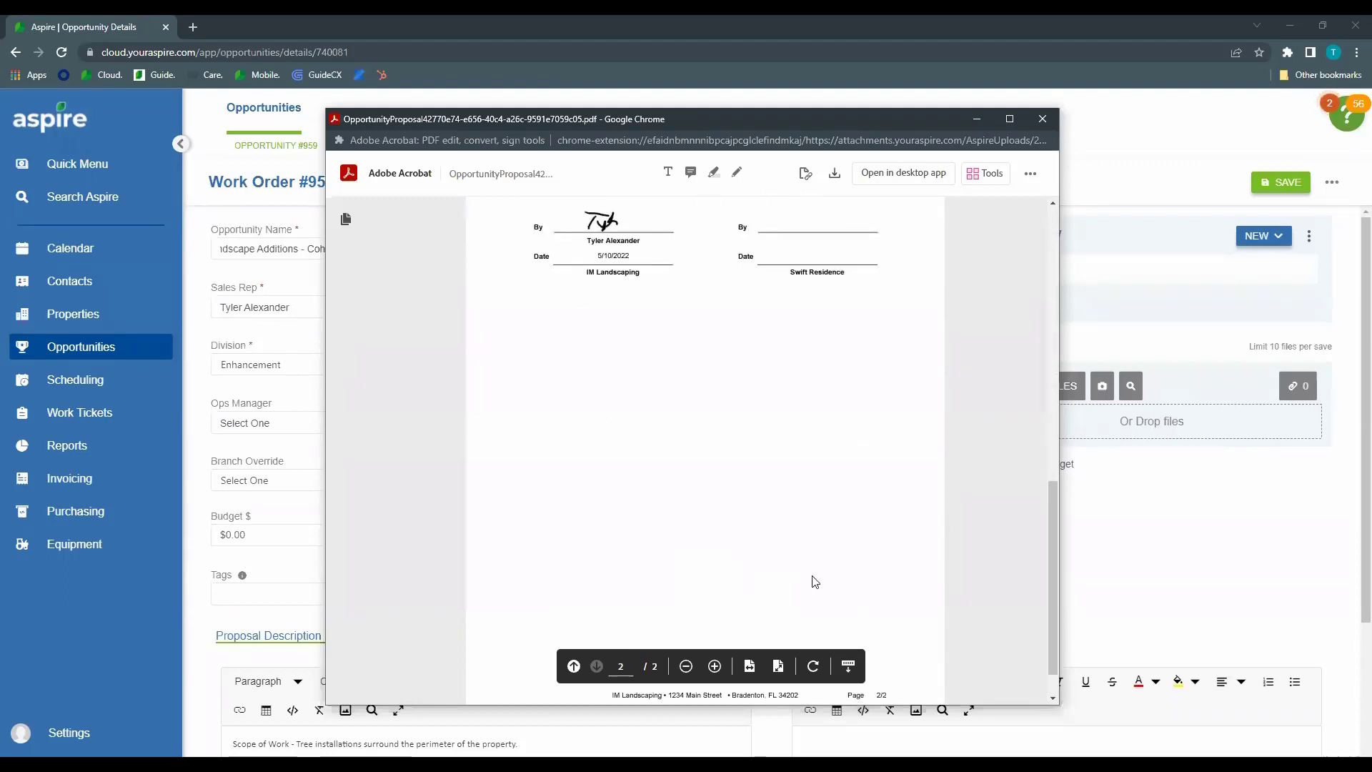
scroll(579, 600, "down", 1)
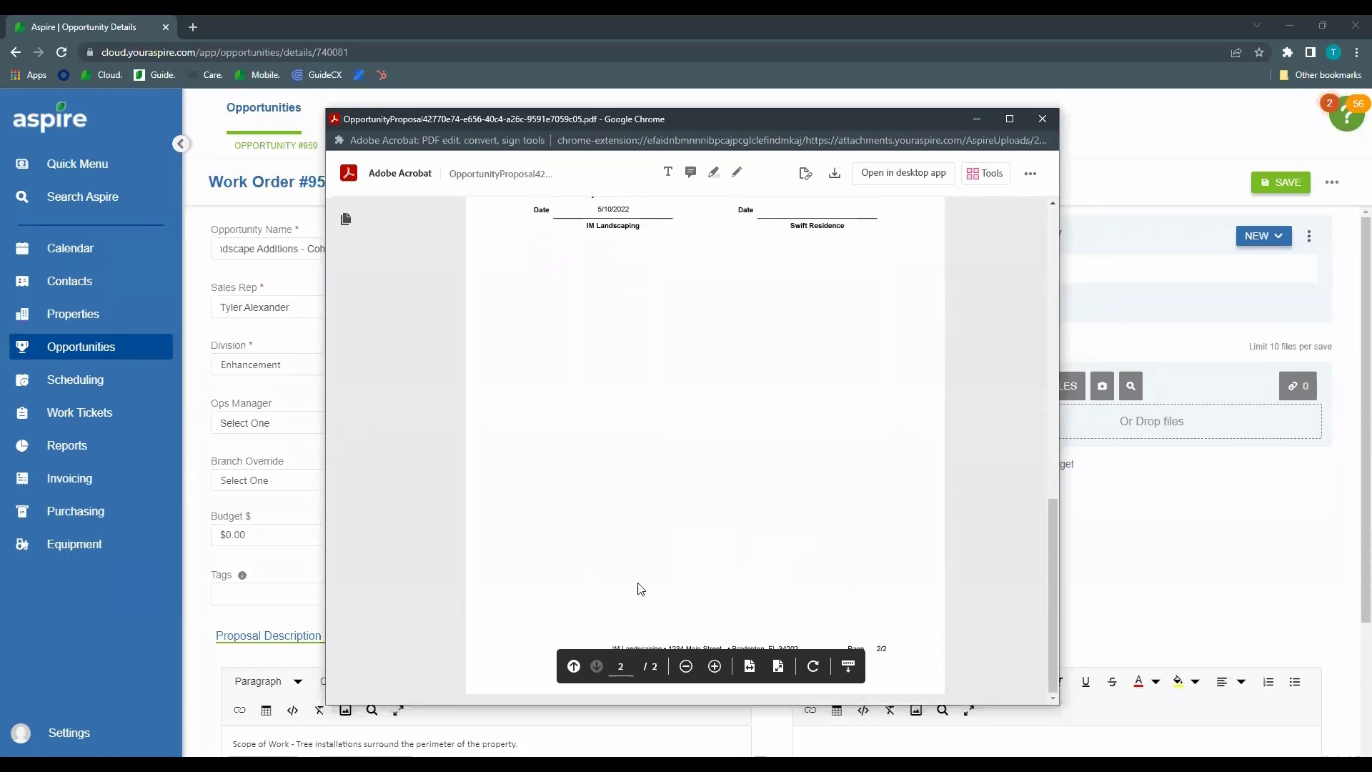
scroll(829, 422, "up", 4)
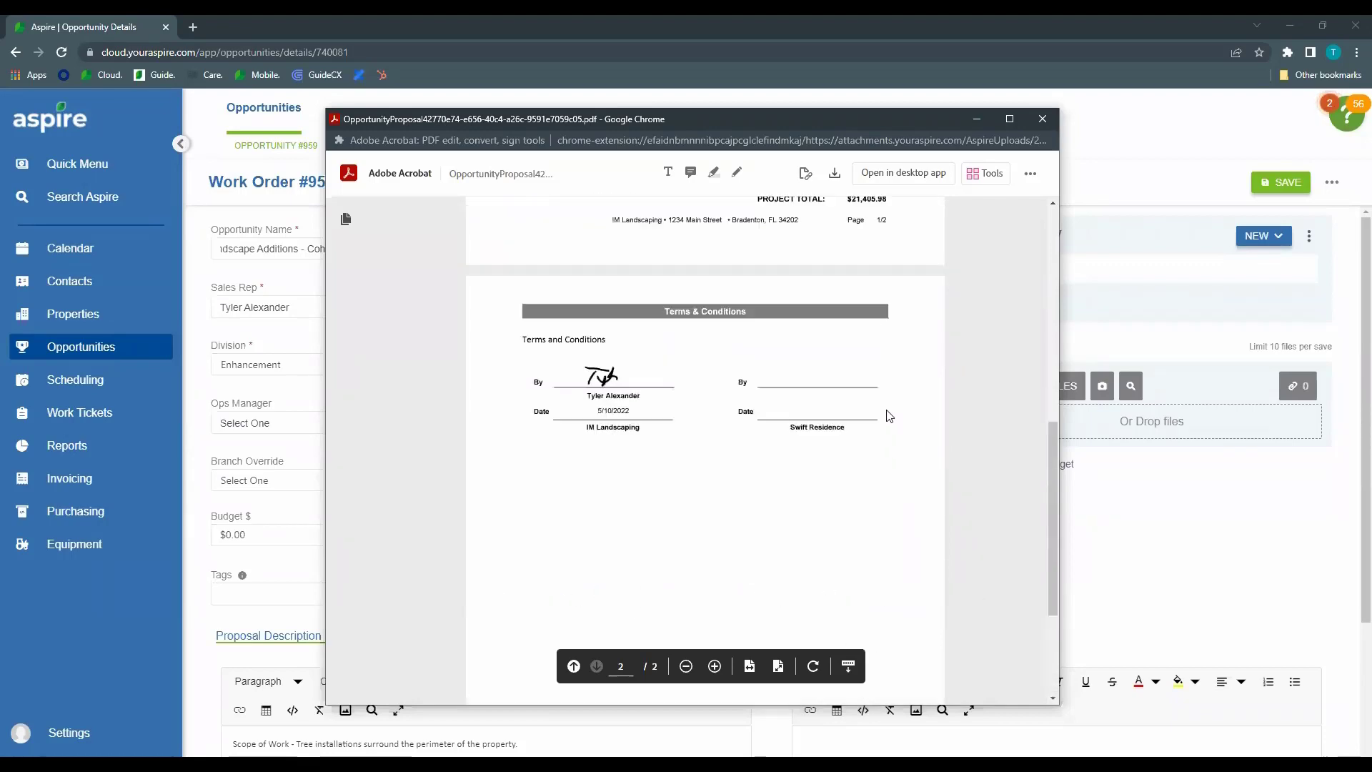
scroll(931, 398, "up", 7)
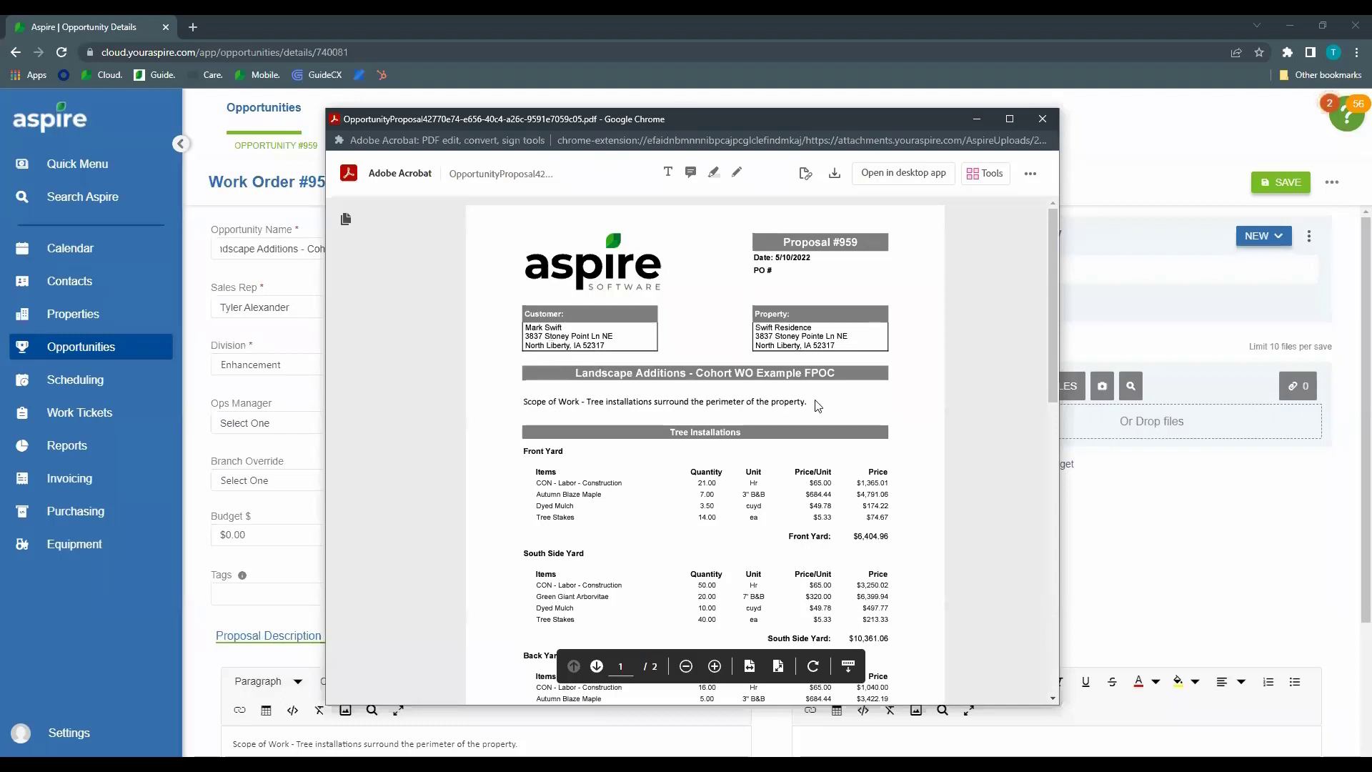
scroll(972, 388, "down", 1)
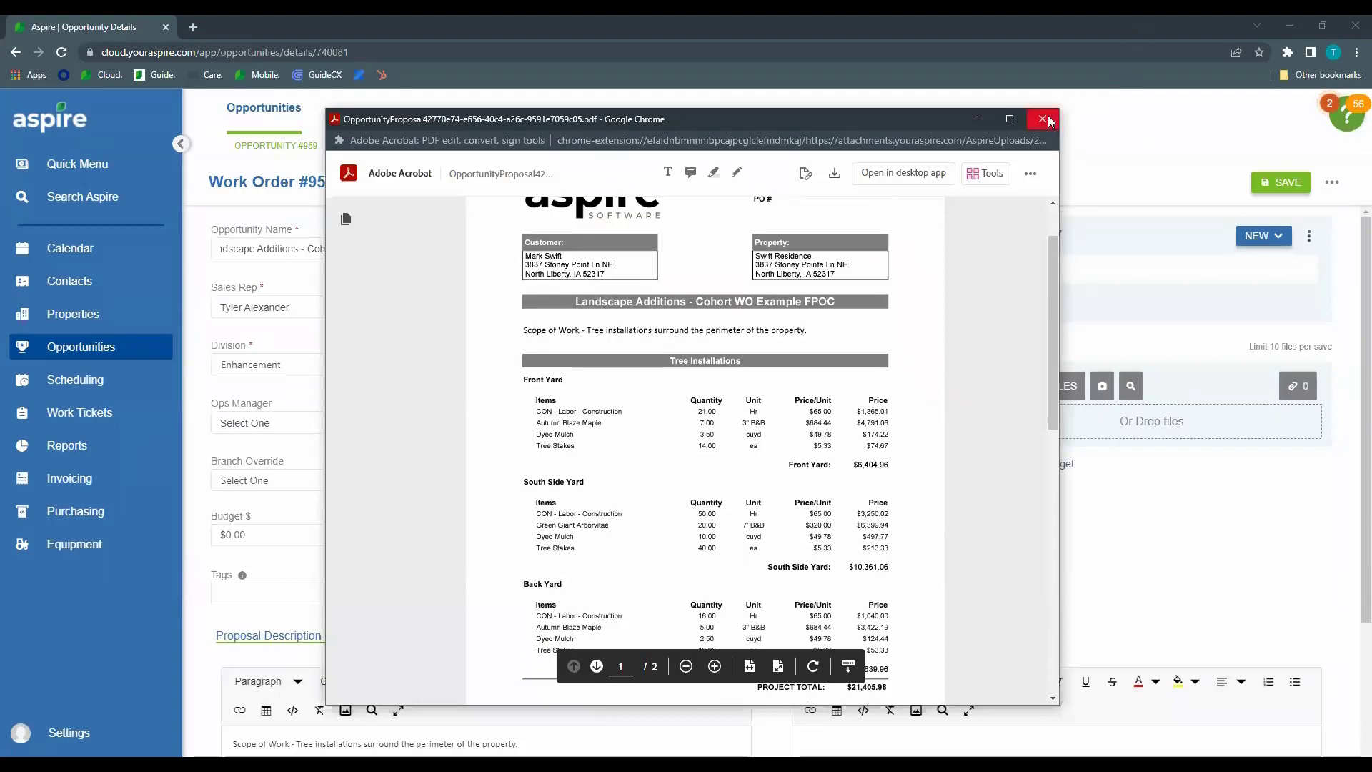
left_click(1111, 207)
Print the proposal as a PDF with the "Aspire Sample - Work Order Item Detail - Style 2 (v1)" layout
left_click(1332, 182)
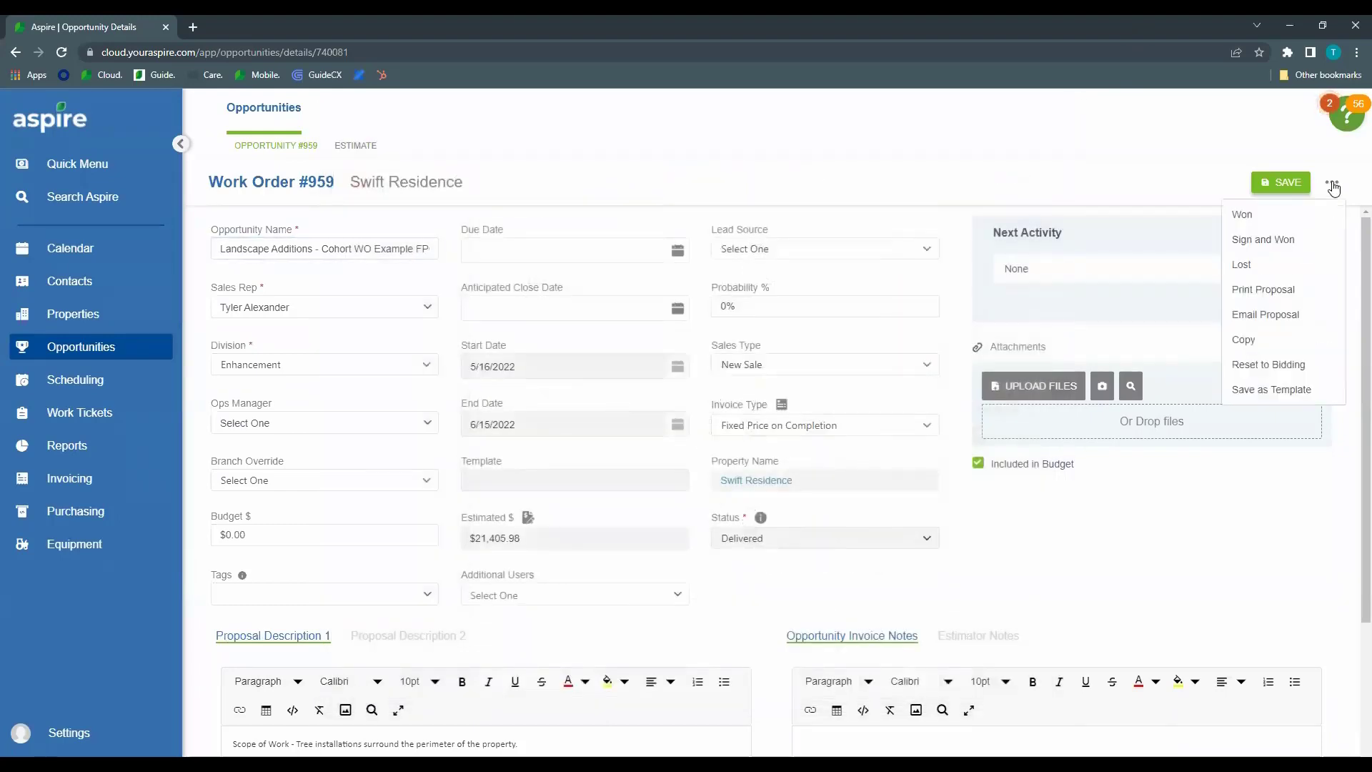
left_click(1298, 294)
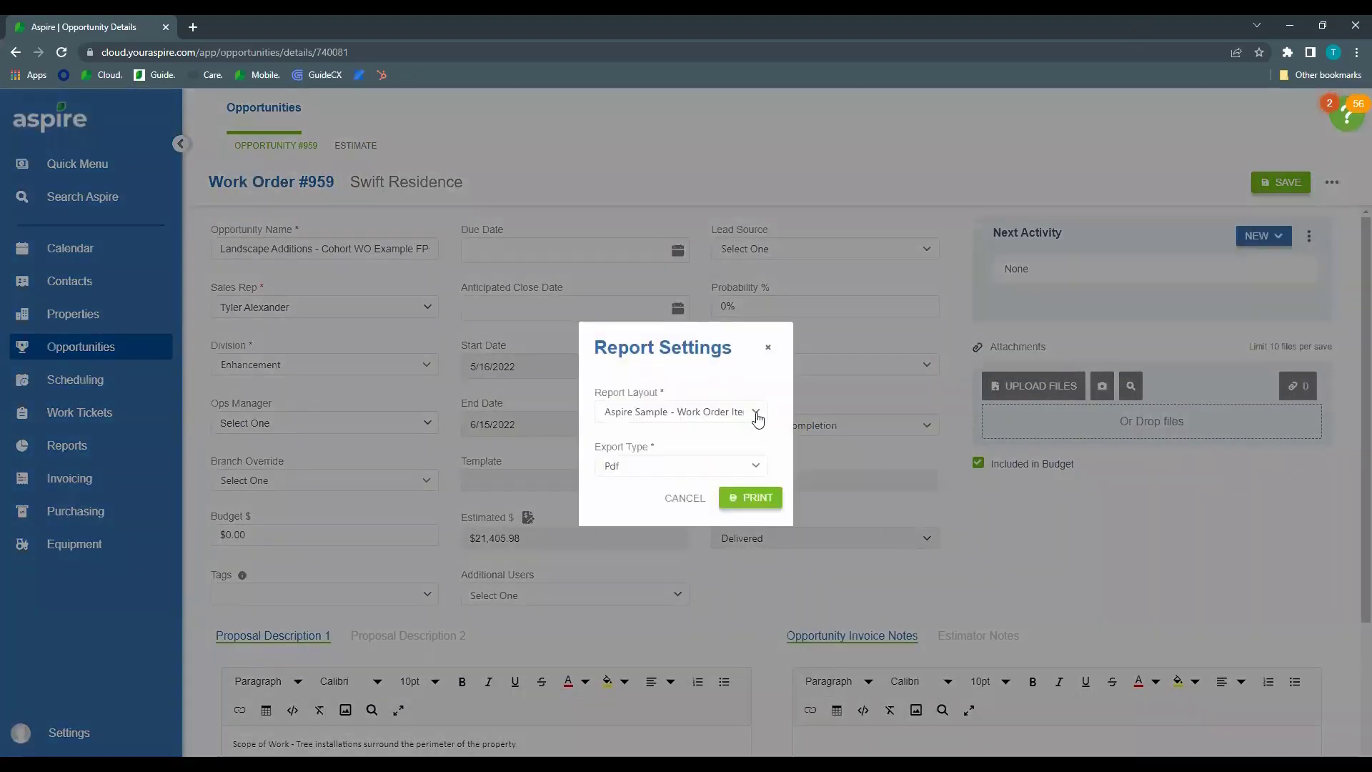
left_click(755, 412)
scroll(791, 546, "down", 1)
left_click(793, 551)
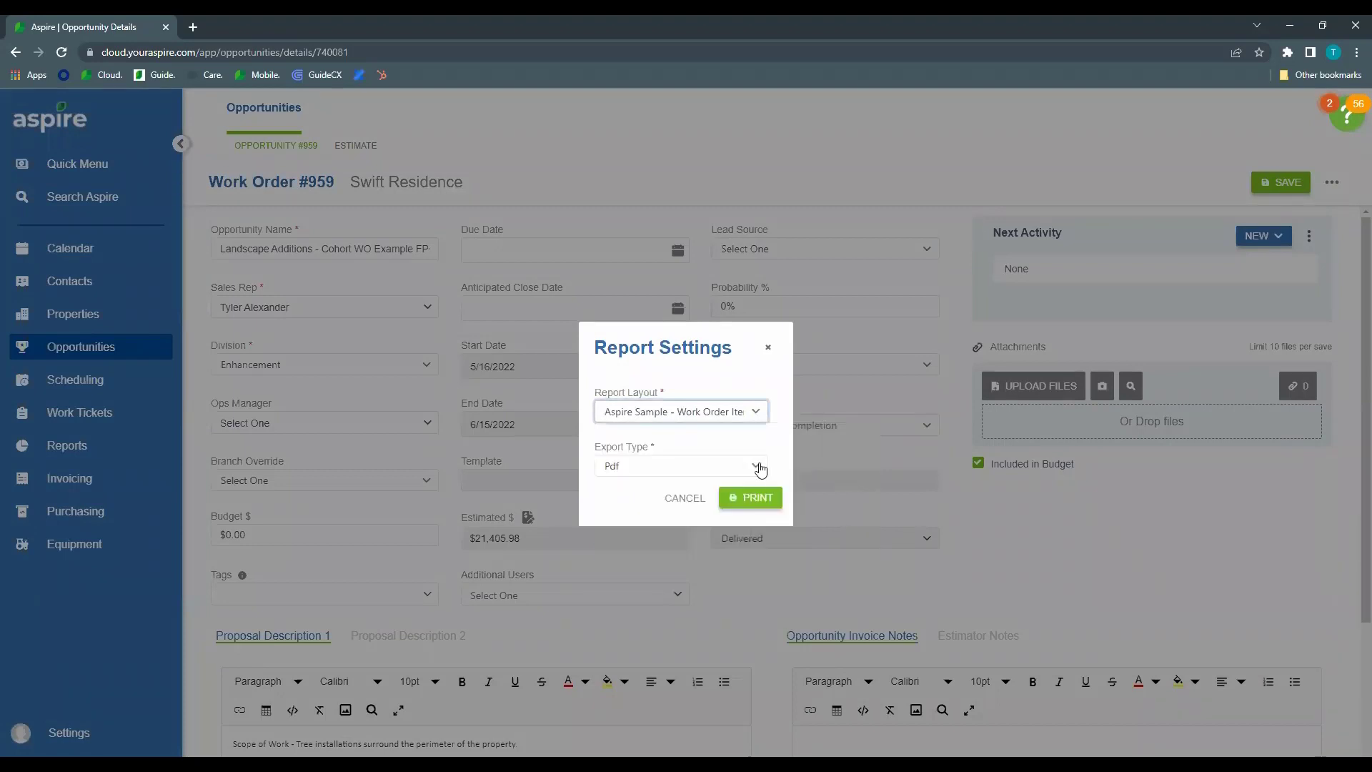
left_click(751, 498)
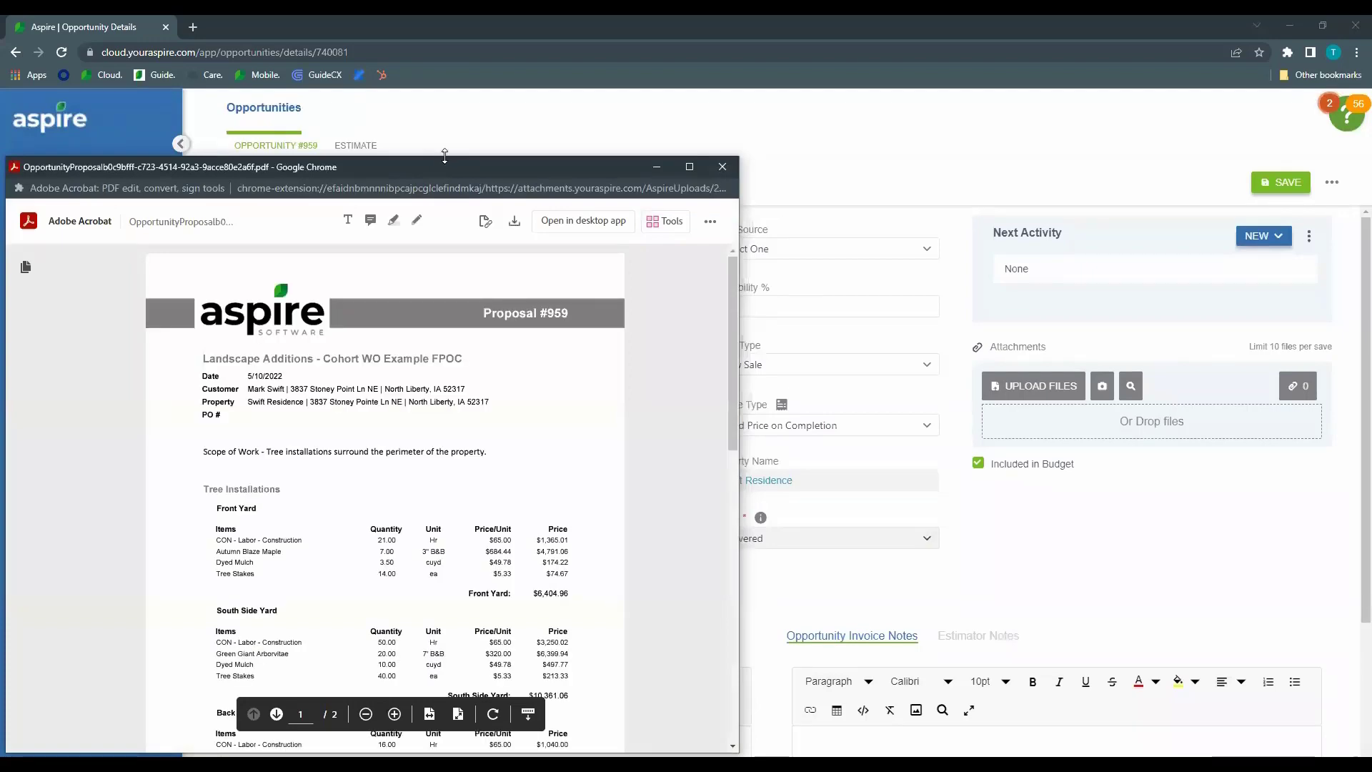
left_click_drag(445, 165, 733, 83)
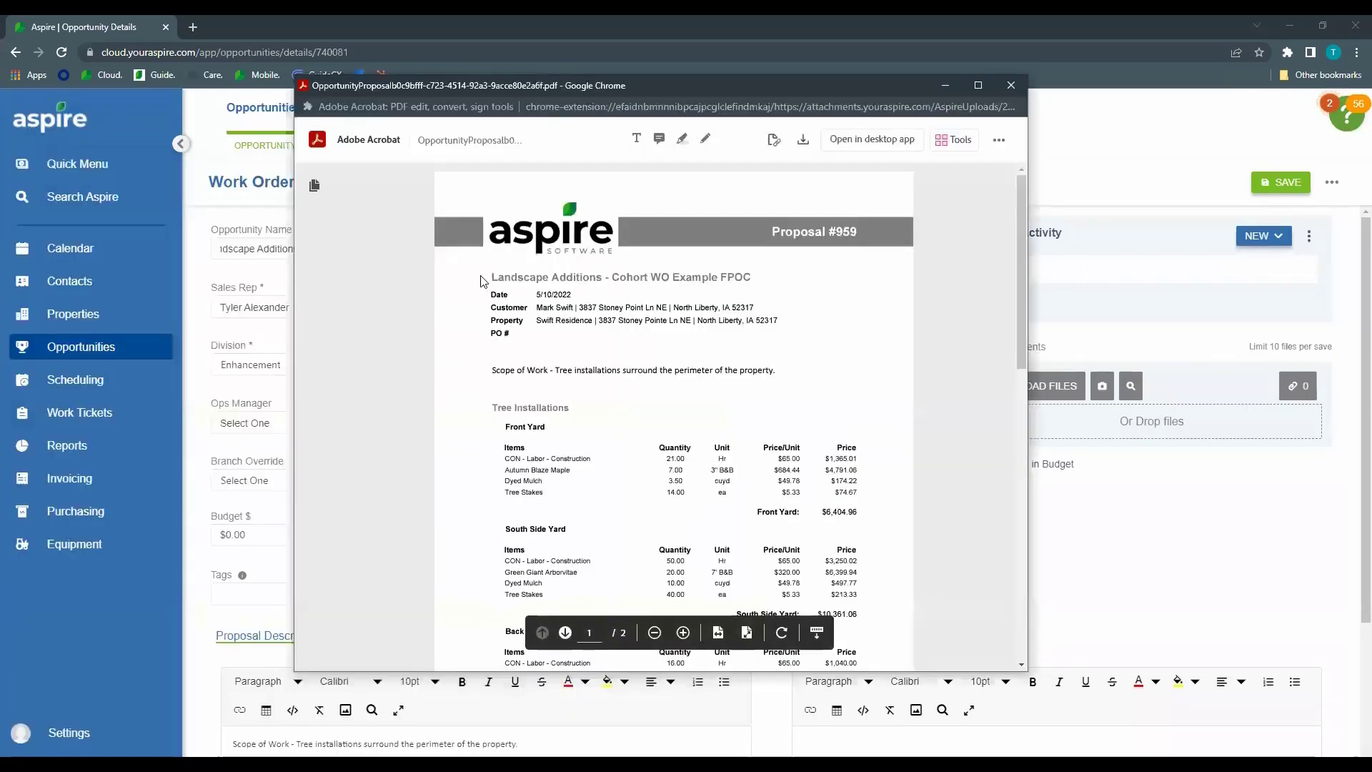
Review both pages of the Style 2 proposal, including the yard items and signature section, and close the PDF
scroll(927, 258, "down", 2)
scroll(929, 270, "down", 5)
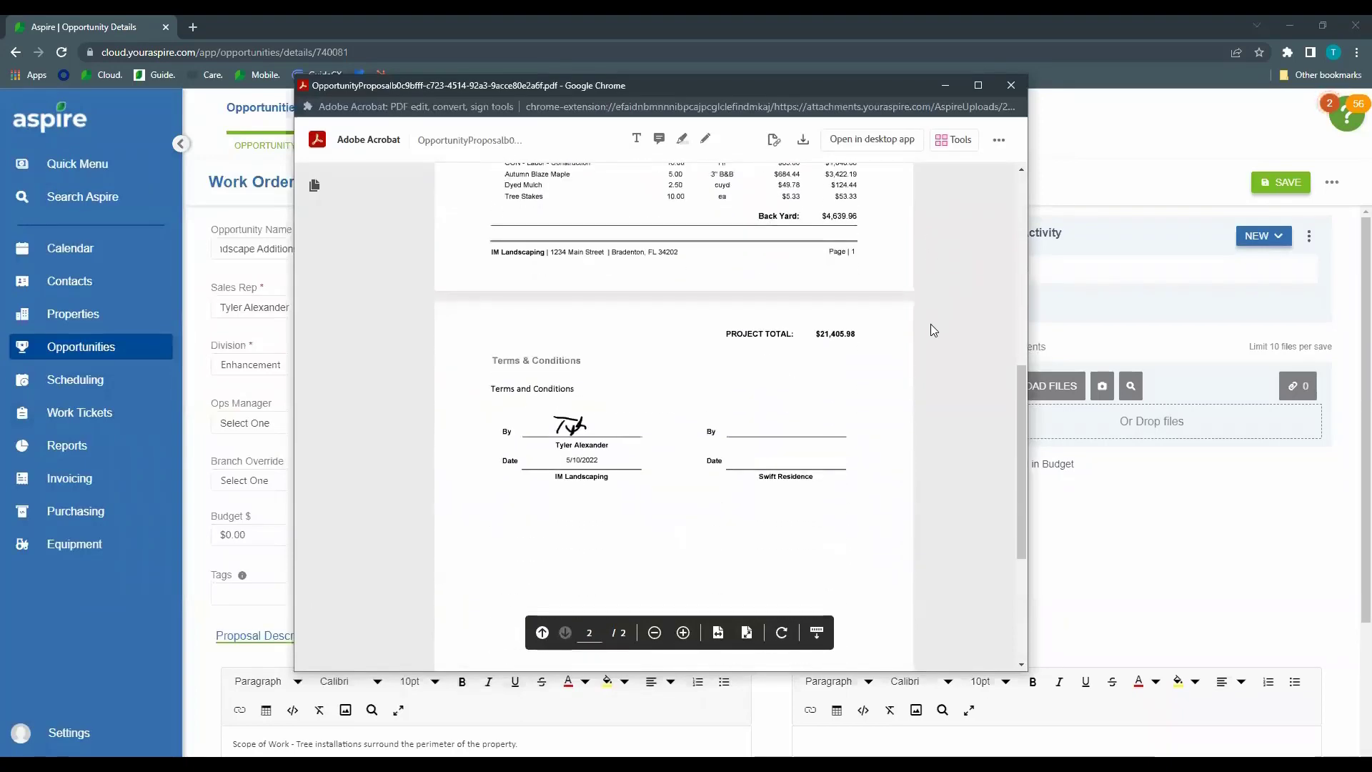
scroll(930, 324, "up", 8)
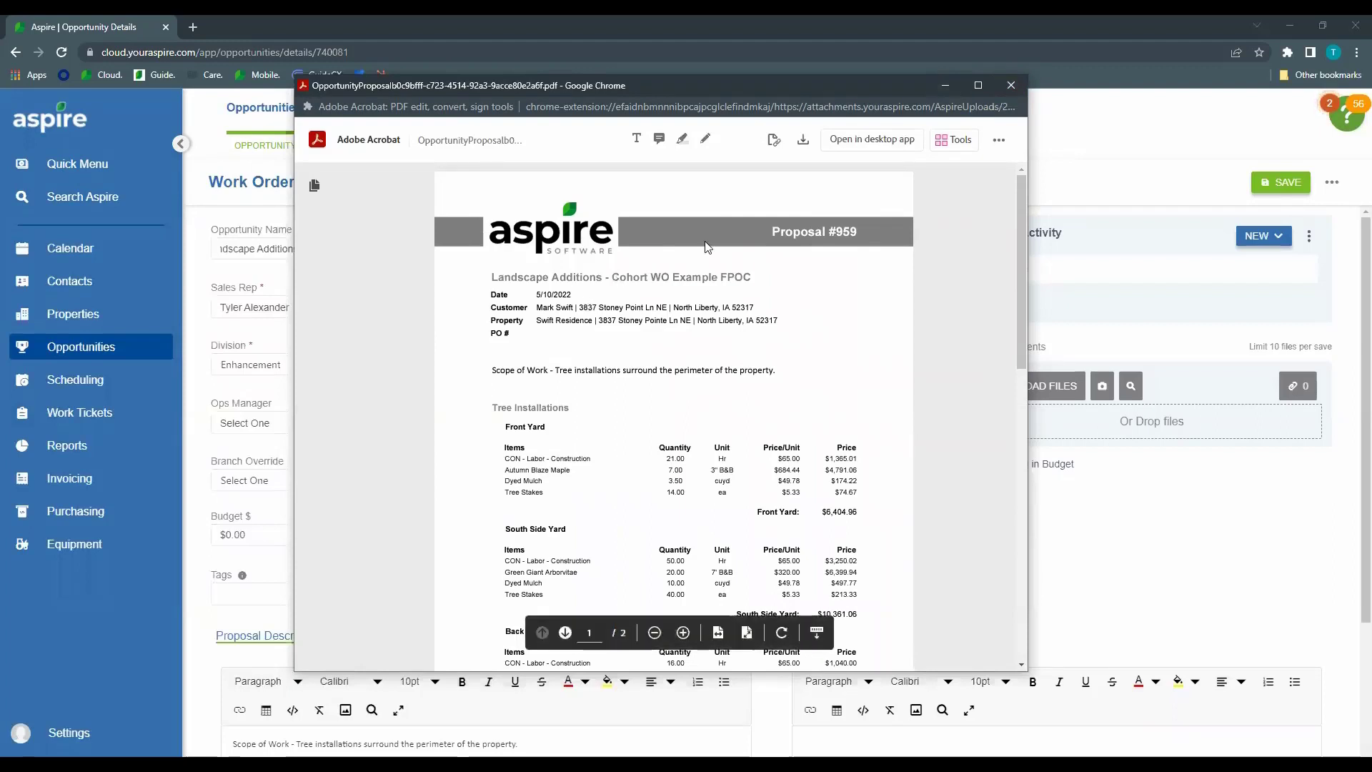
left_click(1009, 85)
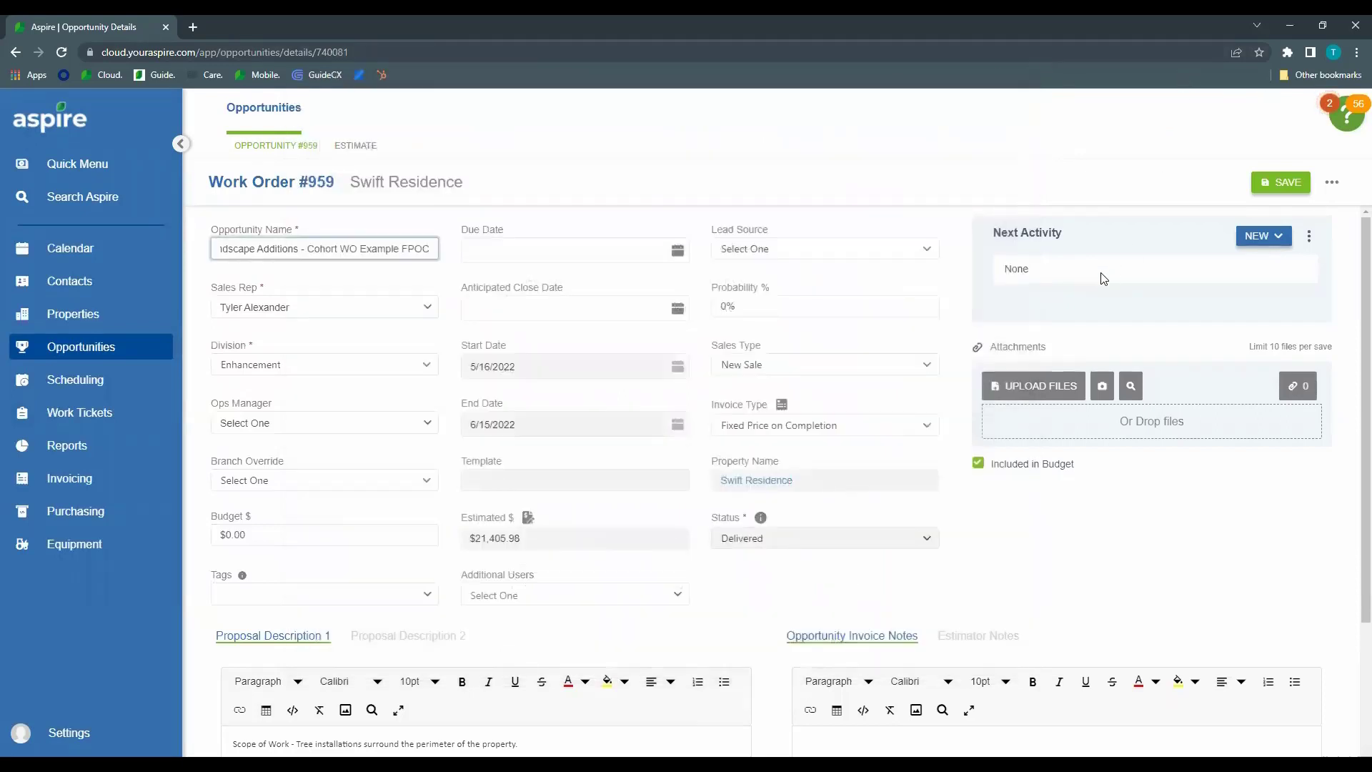
Open the email form for the work order proposal and look through the tokens available for its subject line without inserting any
left_click(1339, 188)
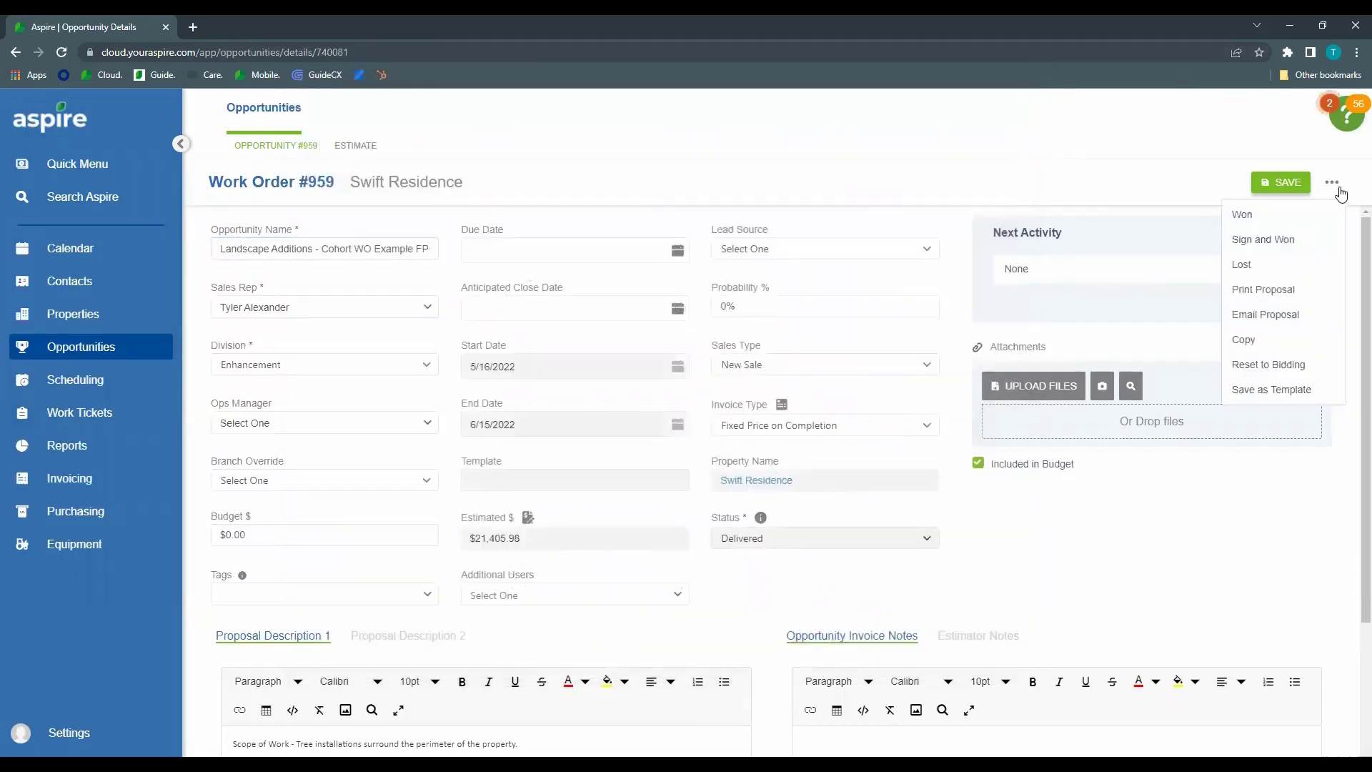
left_click(1293, 316)
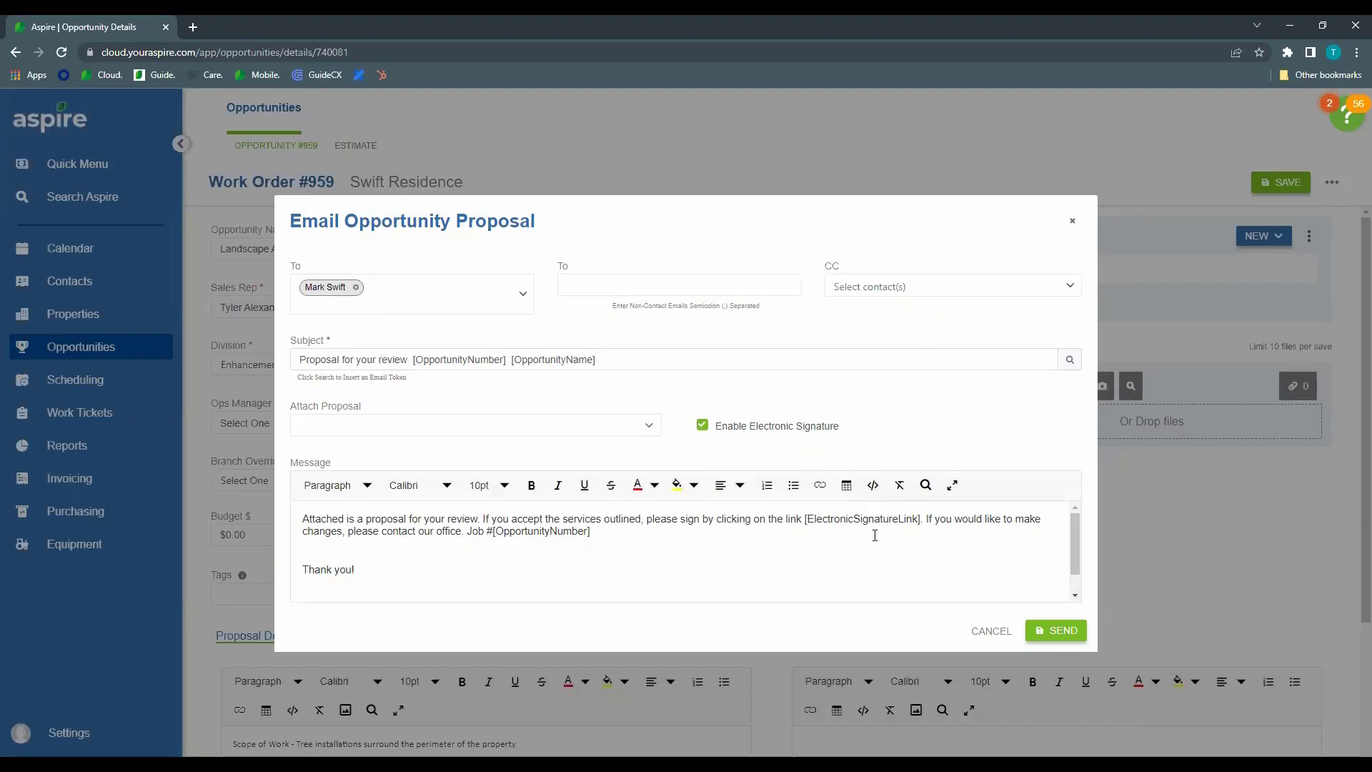
left_click(1070, 360)
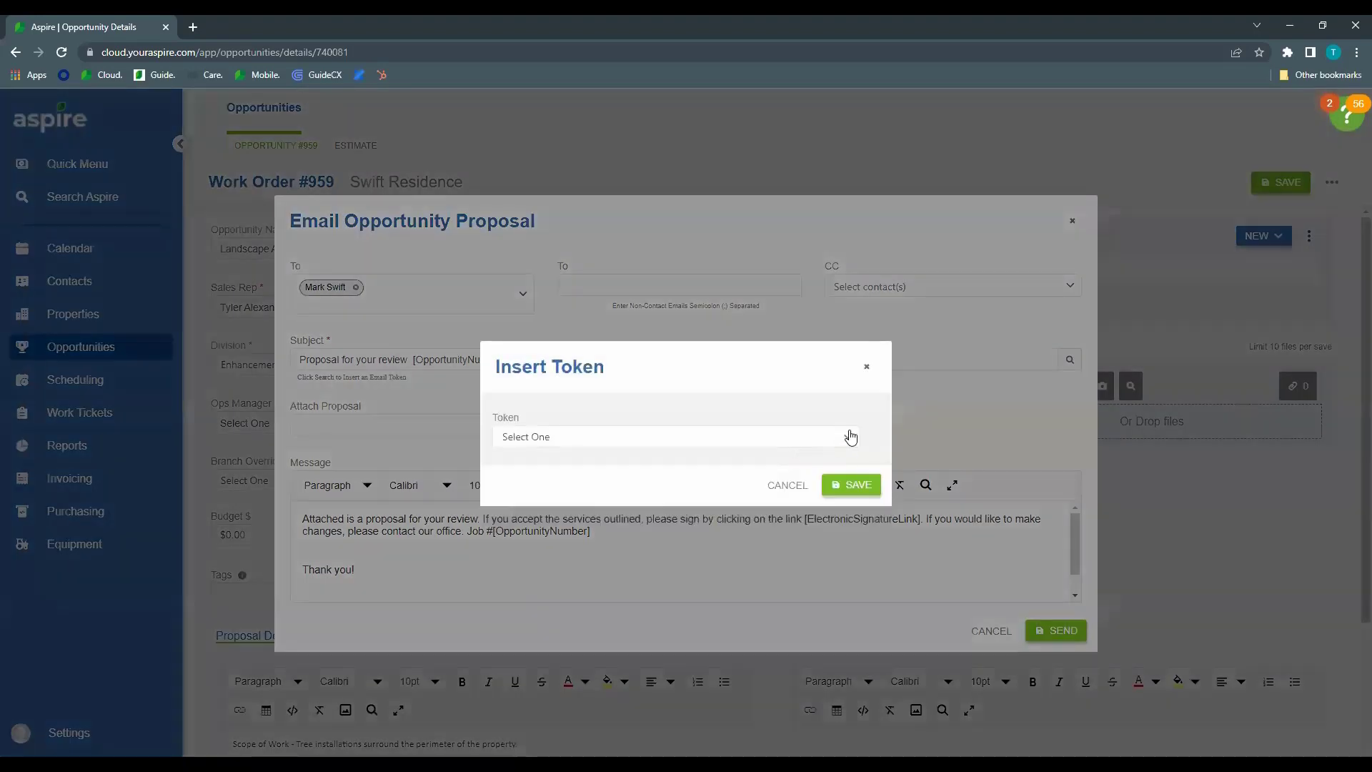
left_click(774, 438)
scroll(648, 526, "down", 6)
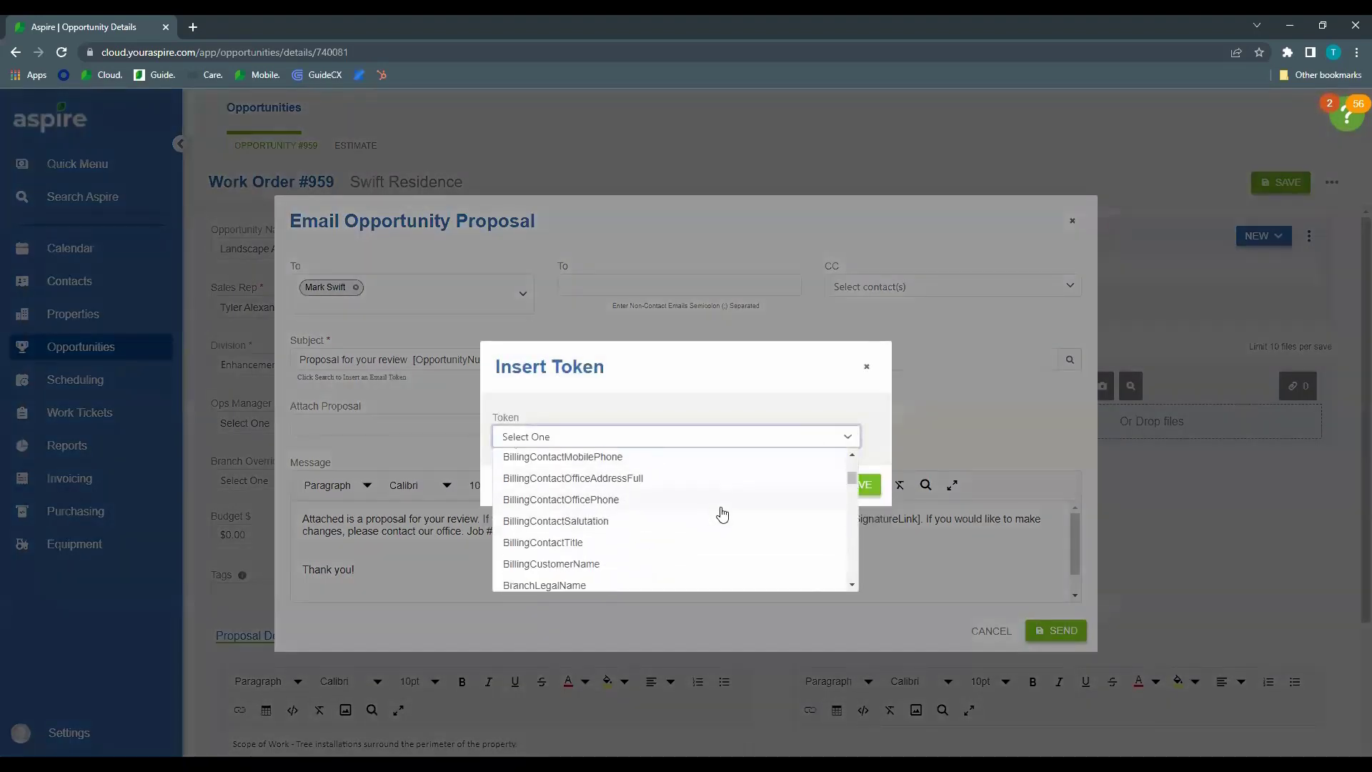
scroll(716, 528, "down", 5)
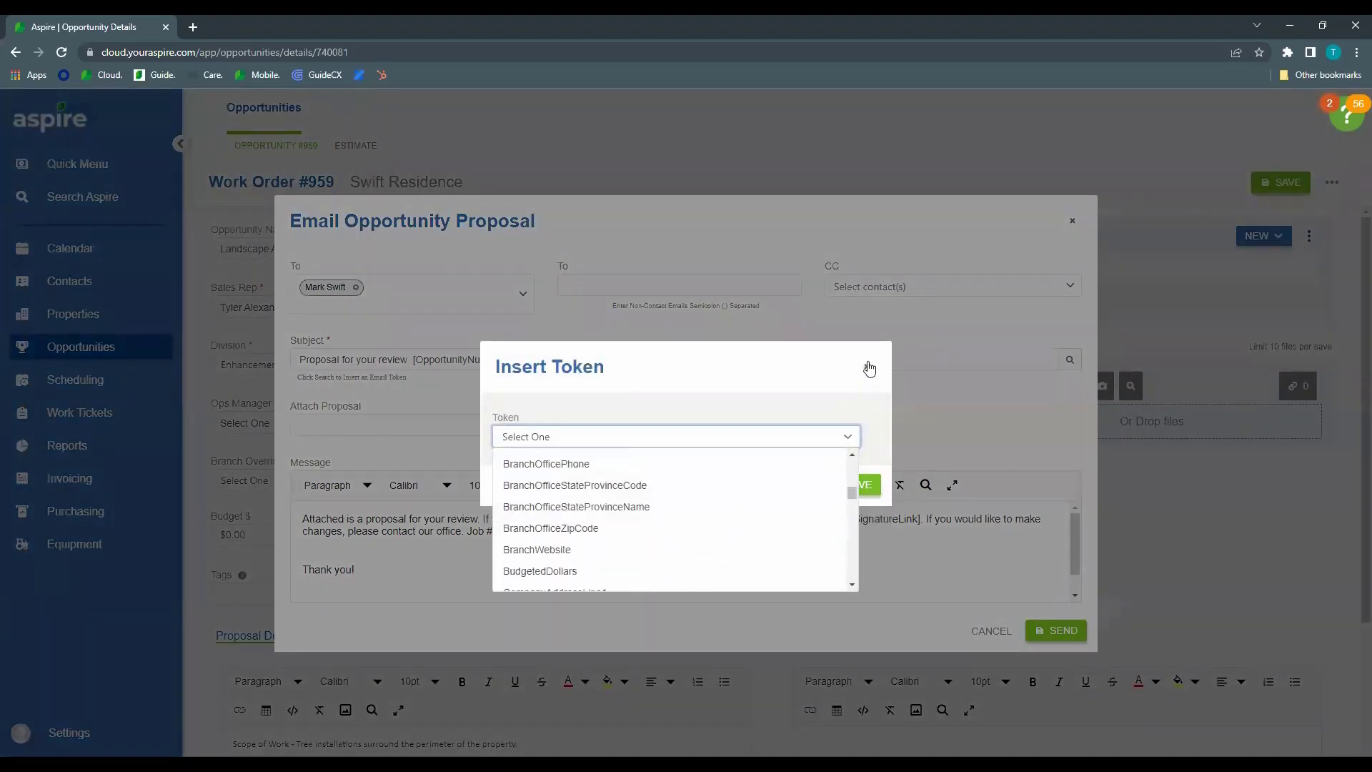
left_click(867, 366)
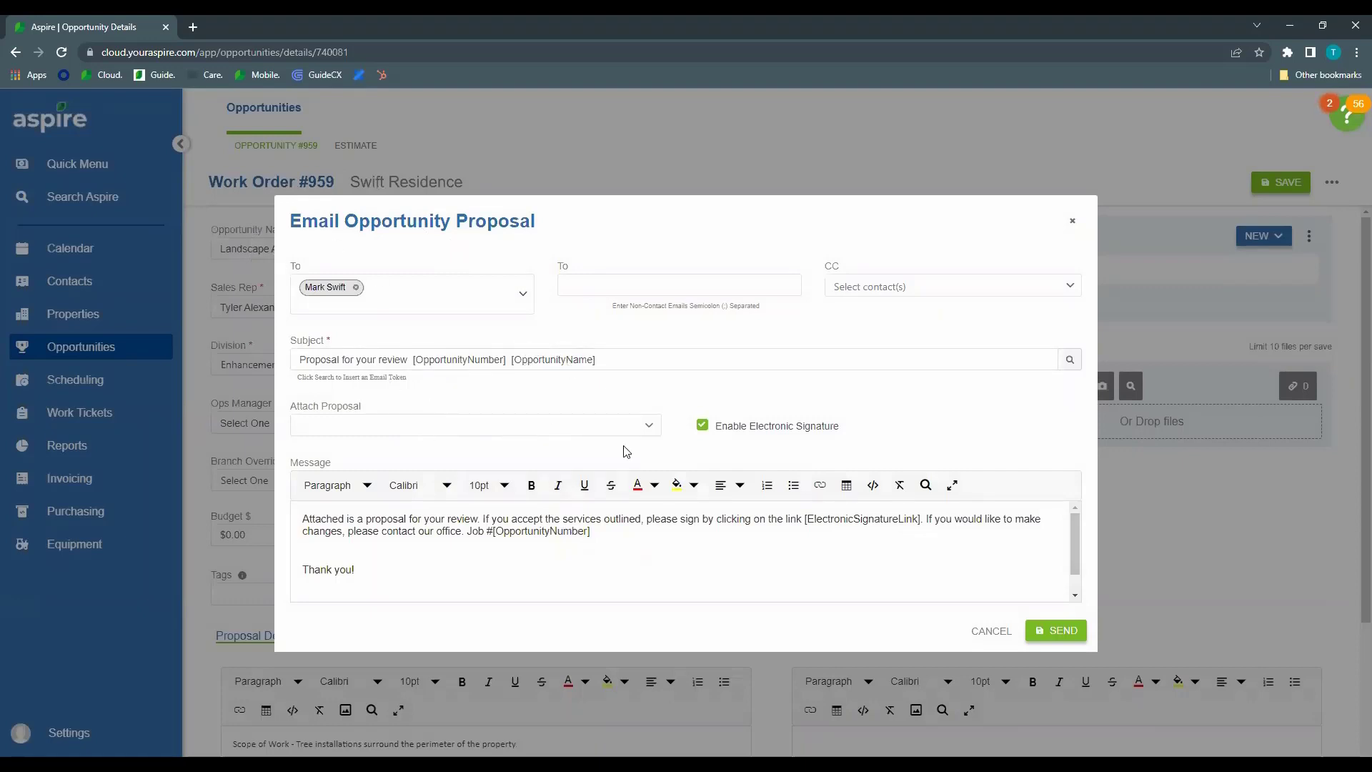
Check which proposal layouts can be attached to the email and cancel the email without sending it
left_click(659, 427)
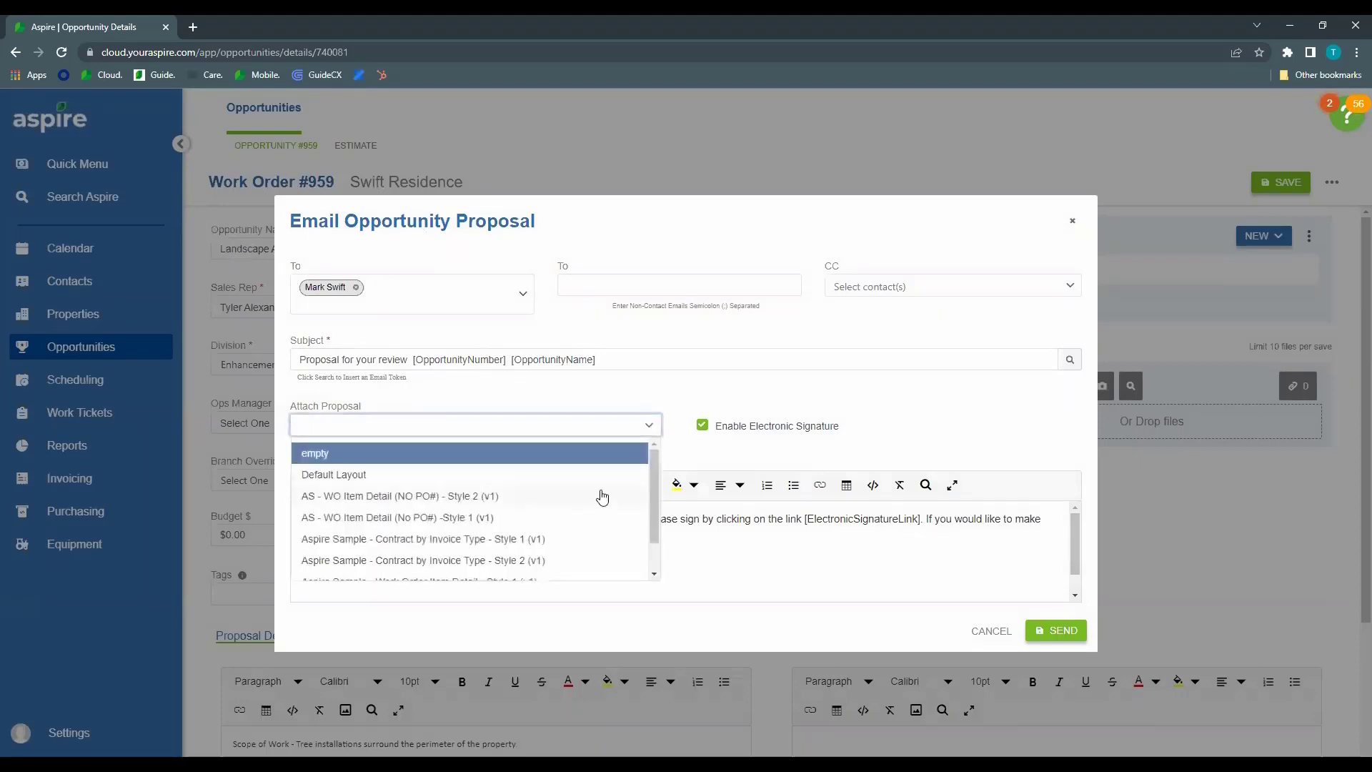
scroll(614, 509, "down", 1)
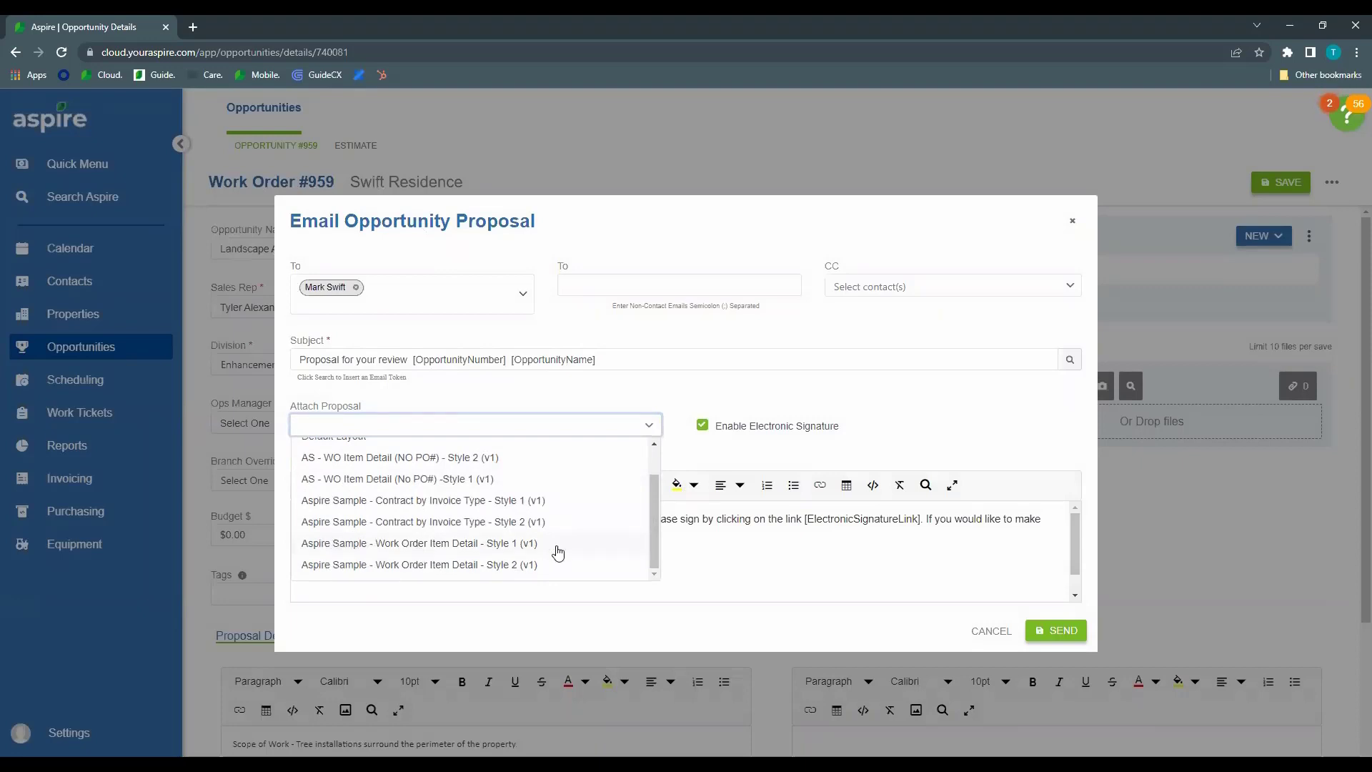
left_click(582, 466)
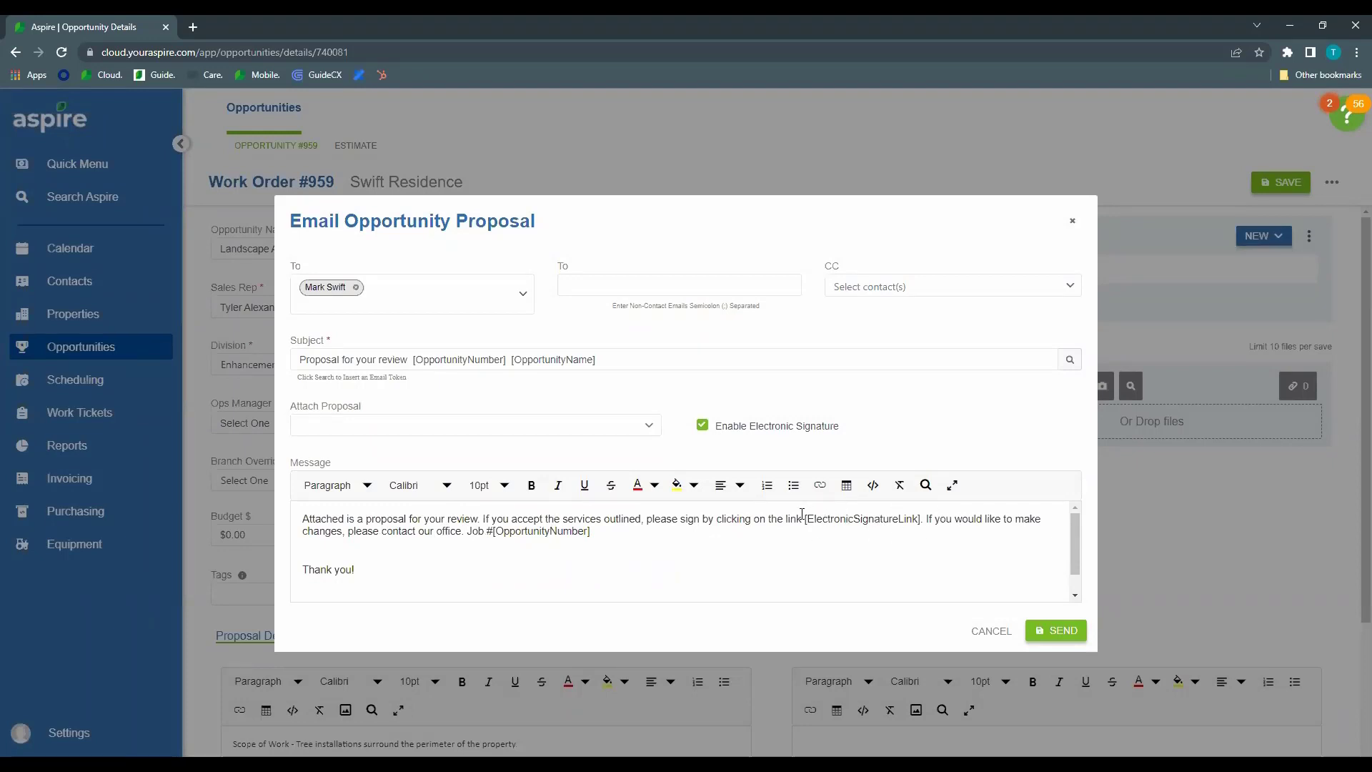
left_click(647, 549)
left_click(986, 633)
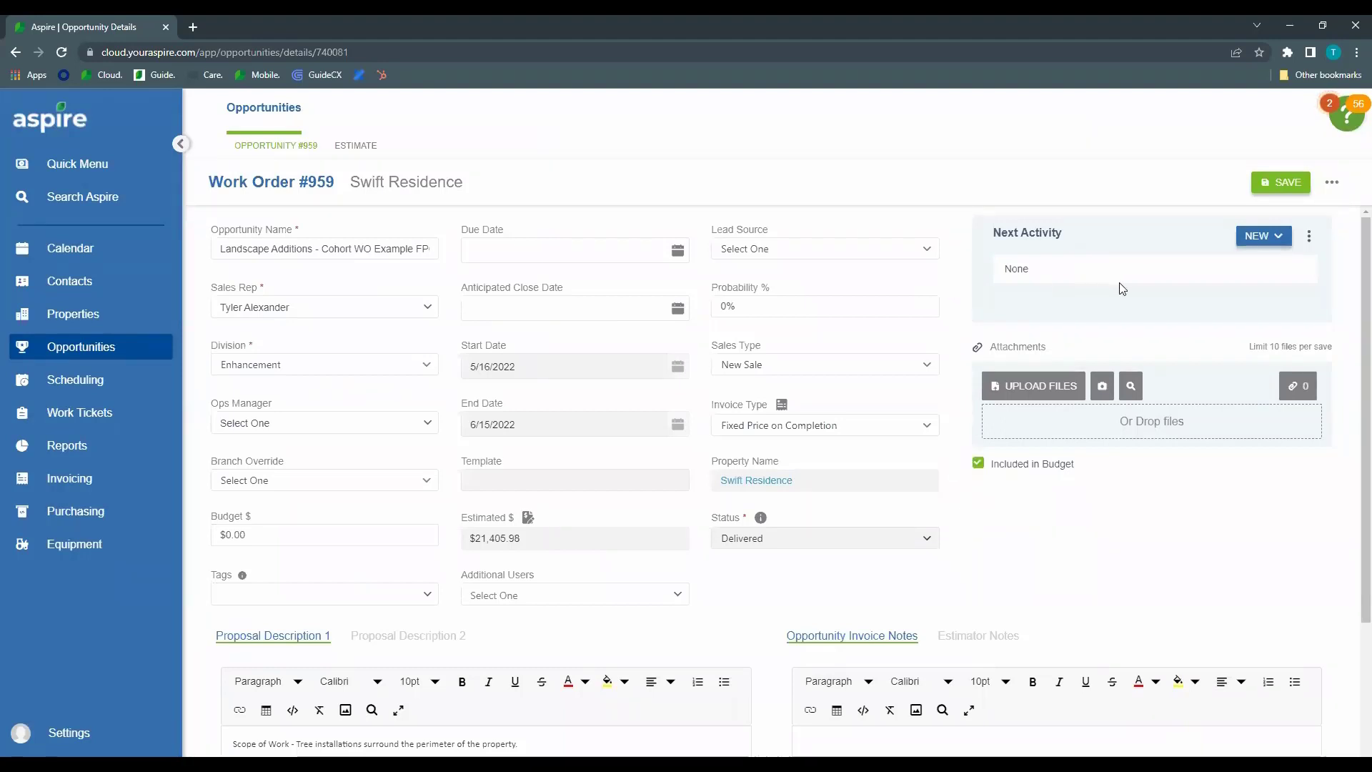
Mark the Swift Residence work order opportunity as Won and confirm the status change
left_click(1332, 182)
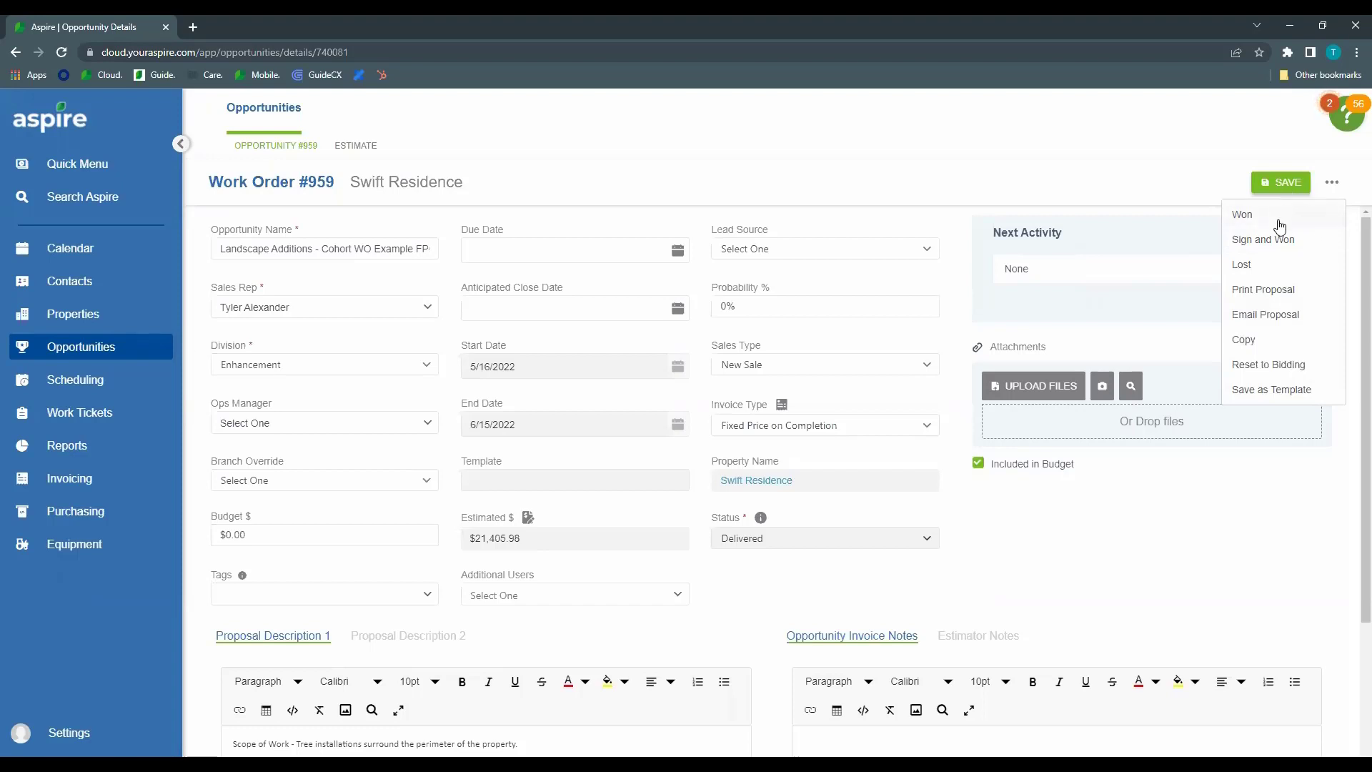
left_click(1316, 216)
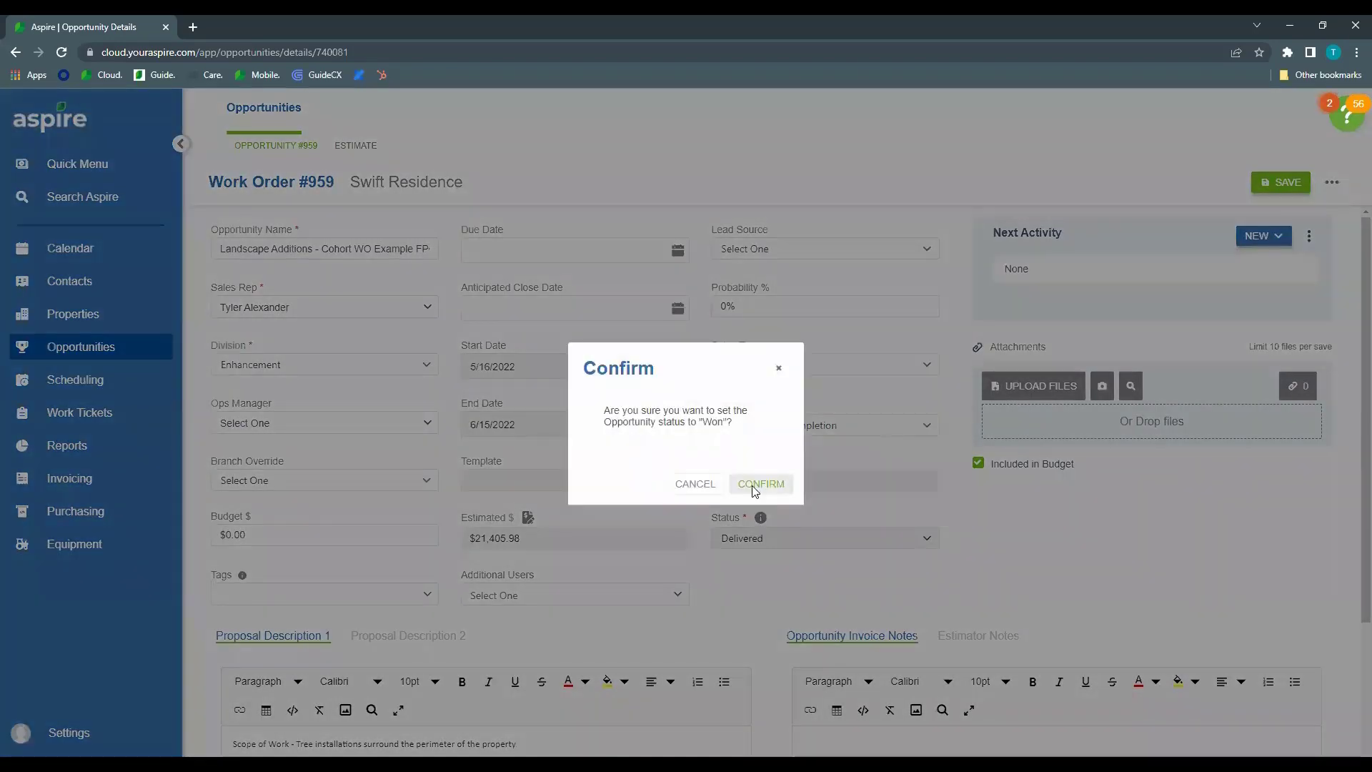
left_click(759, 485)
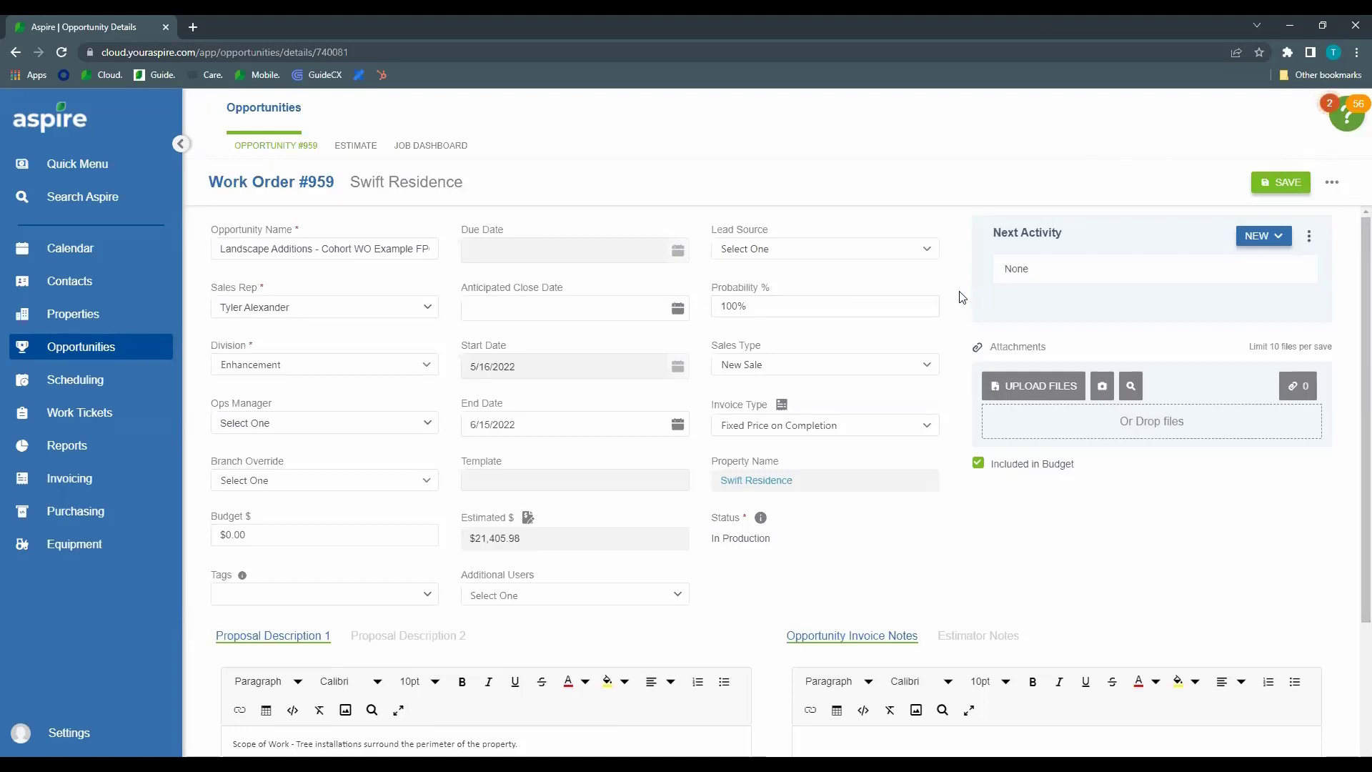
Review the won opportunity's details and the audit info for its status
scroll(957, 286, "down", 1)
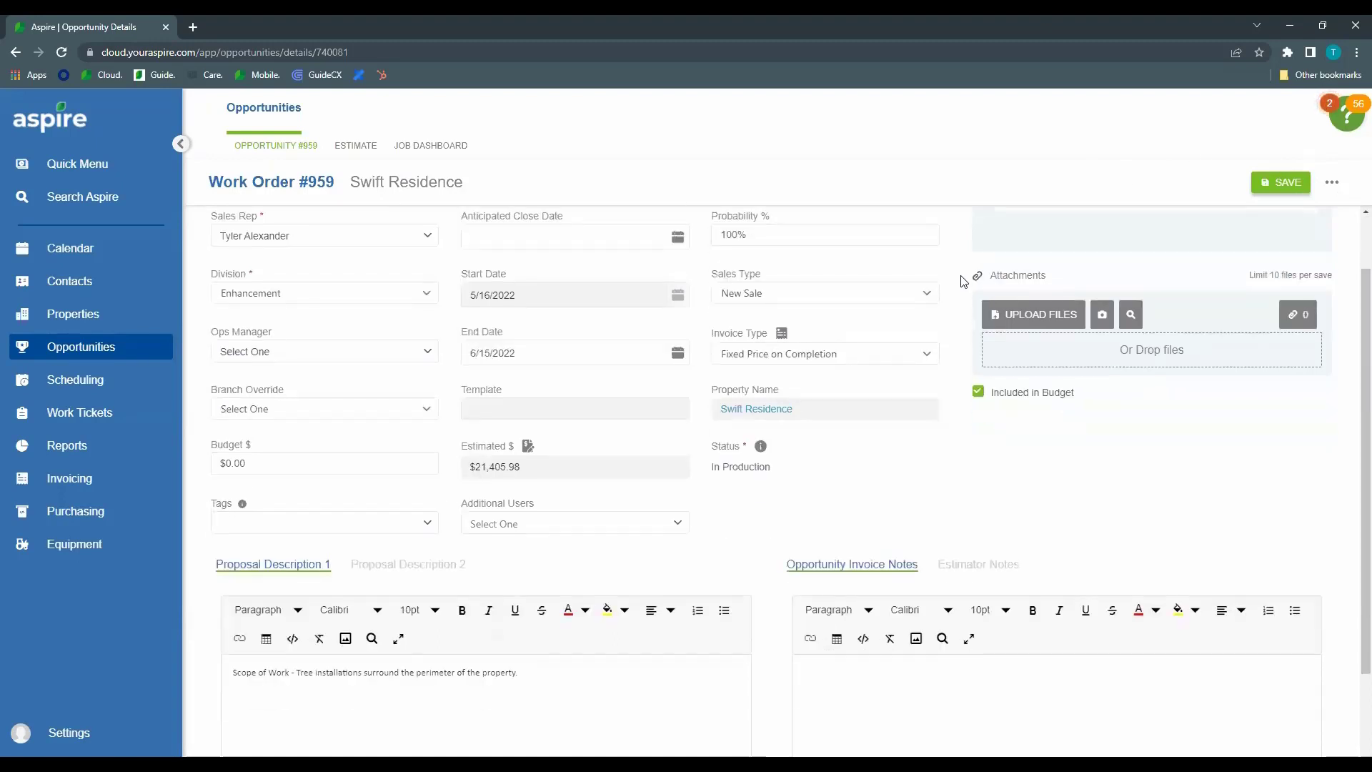
scroll(961, 281, "up", 1)
scroll(961, 286, "down", 2)
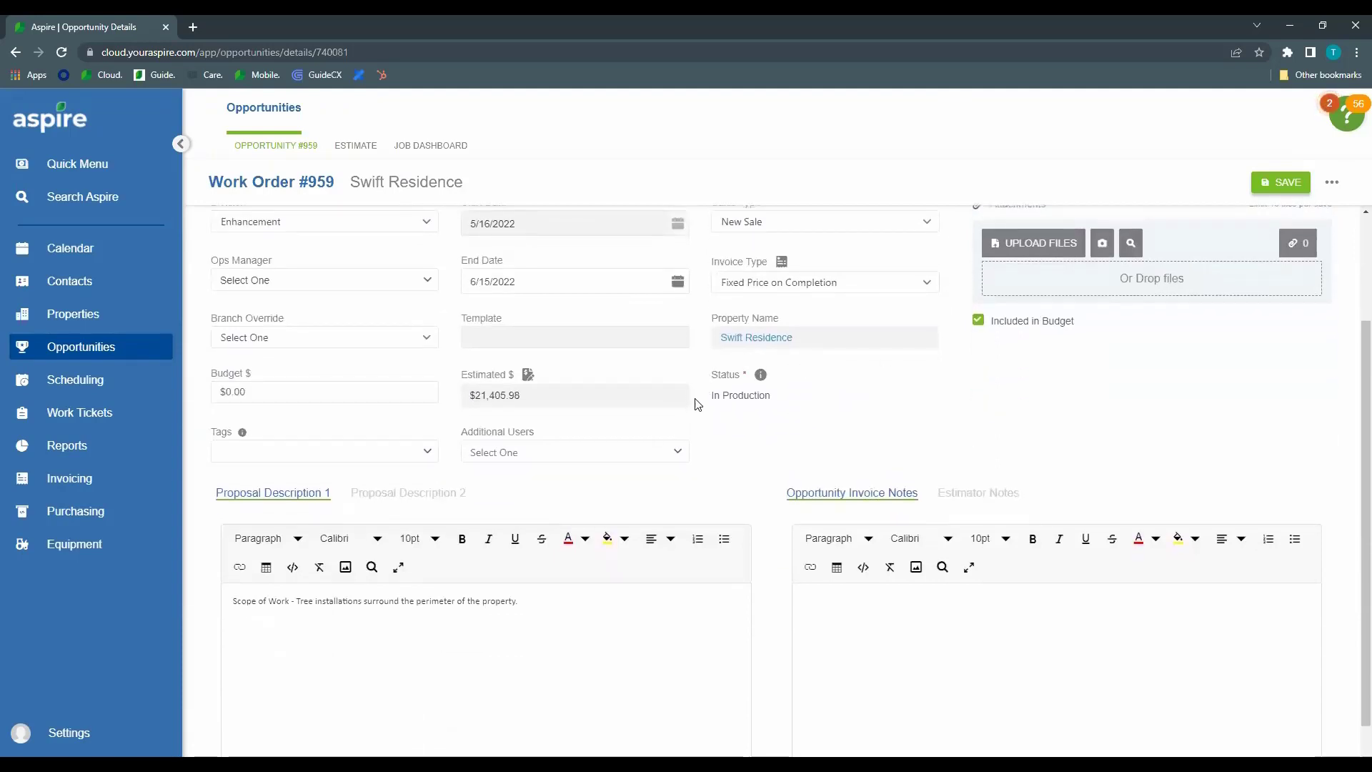
mouse_move(762, 377)
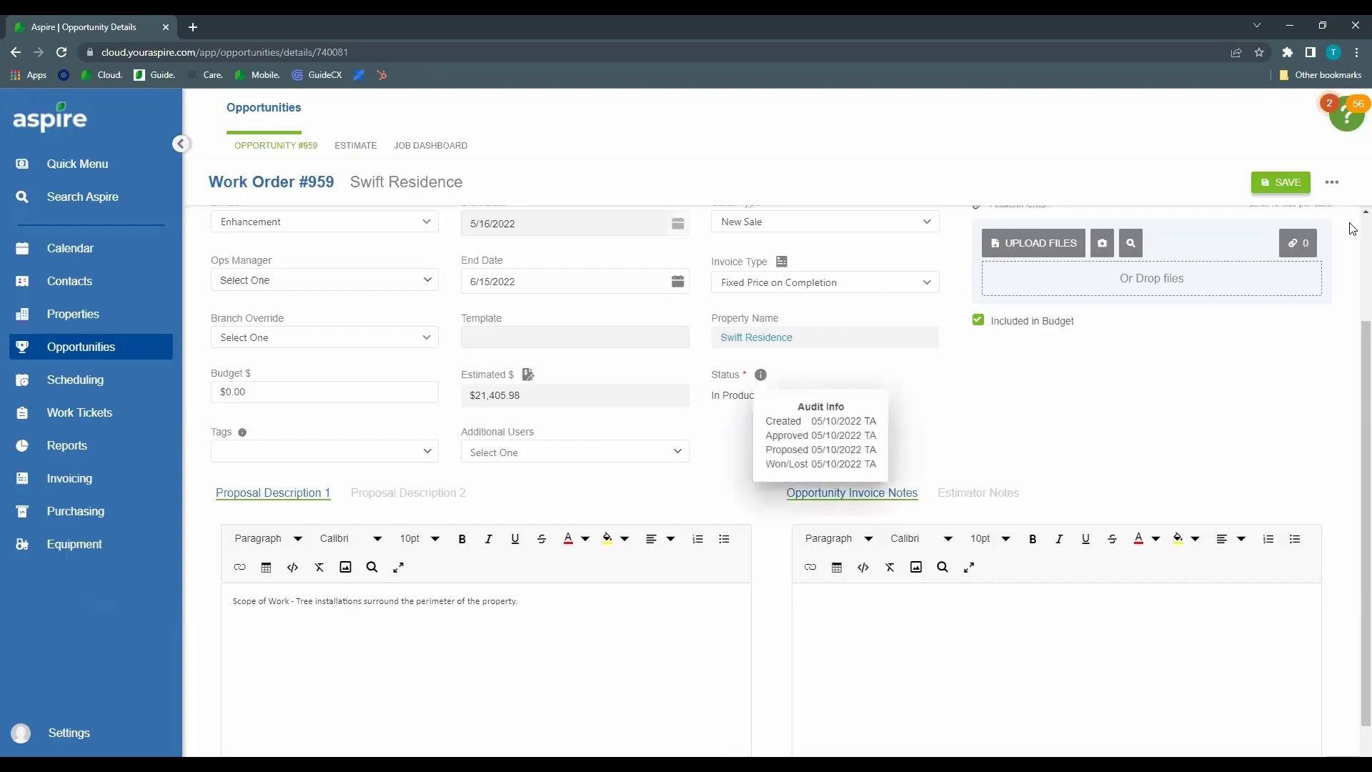
View the opportunity's work tickets for the three yards and return to the opportunity details
left_click(1333, 186)
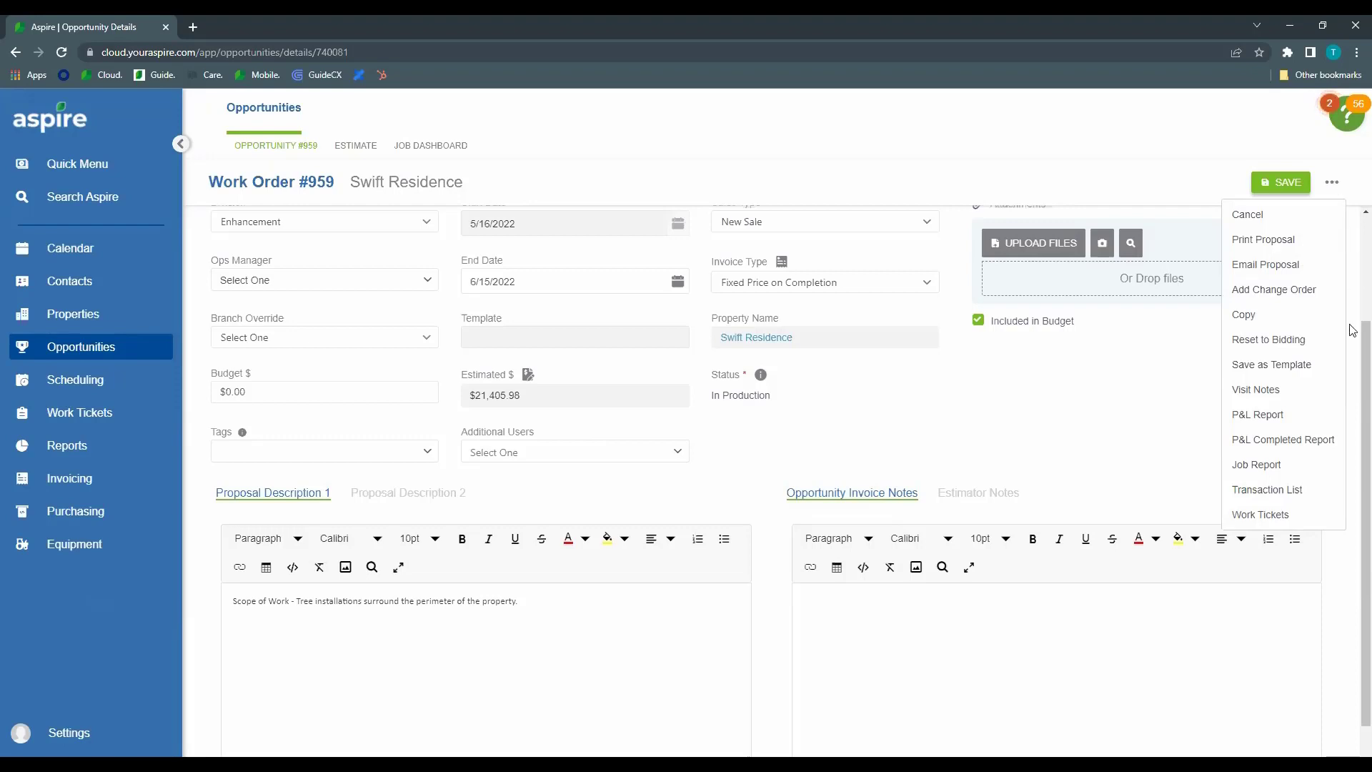
left_click(1278, 526)
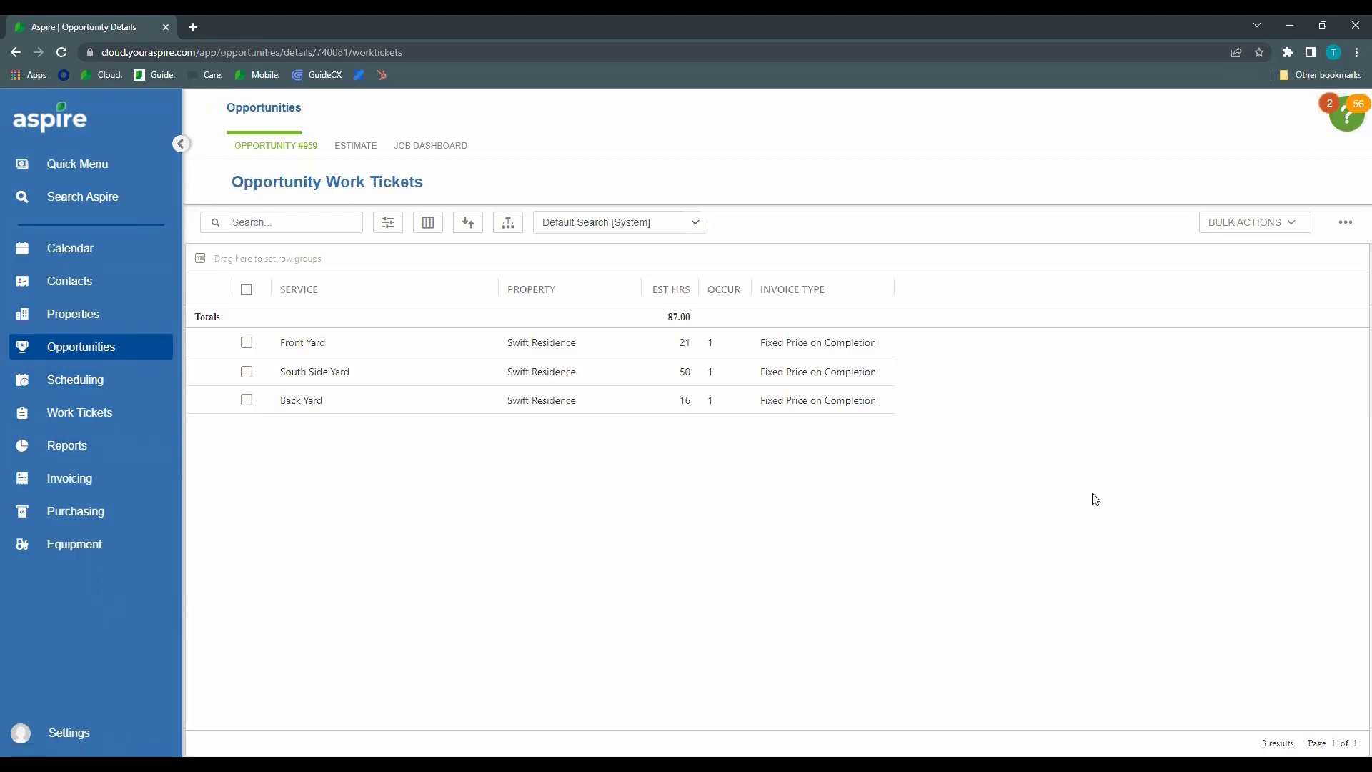
left_click(296, 148)
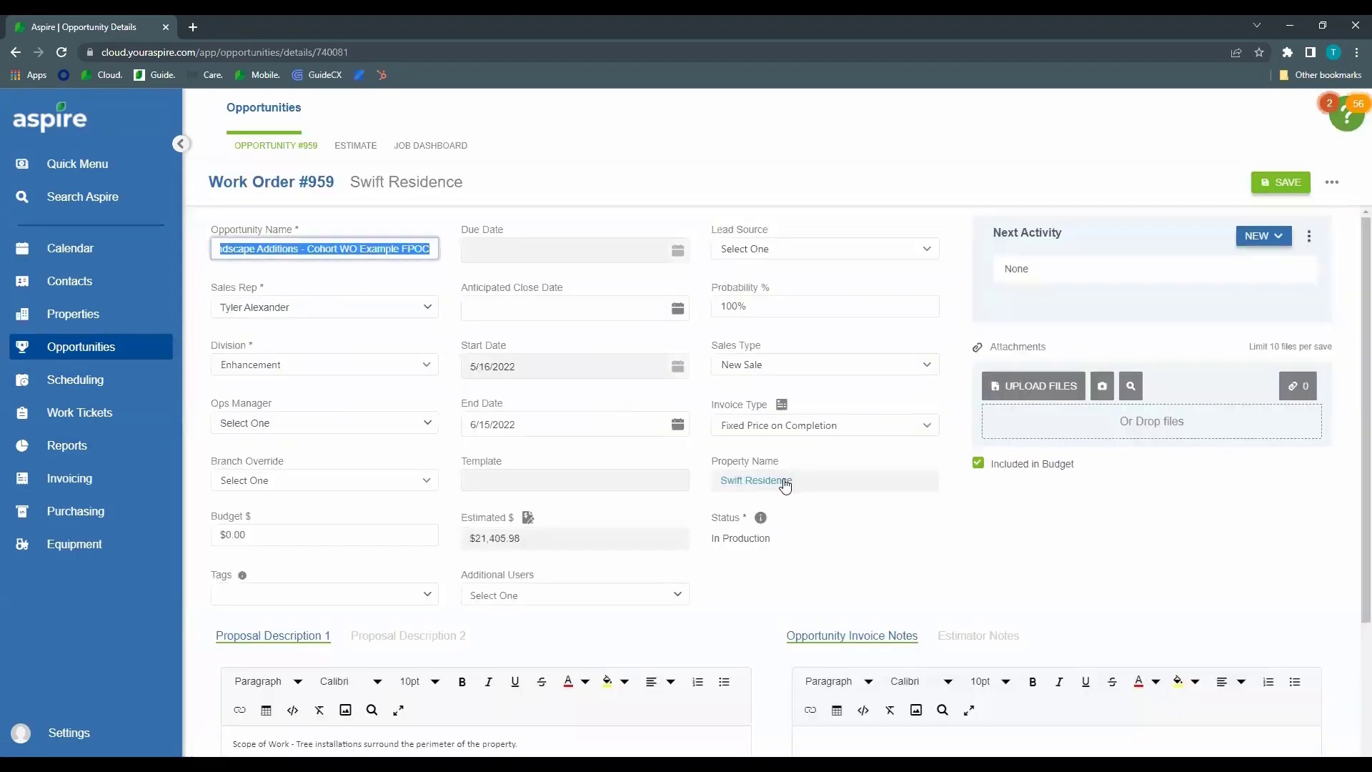
Open the "Landscape Additions - Cohort WO Example FPOP" work order from the Swift Residence property's opportunities
left_click(786, 485)
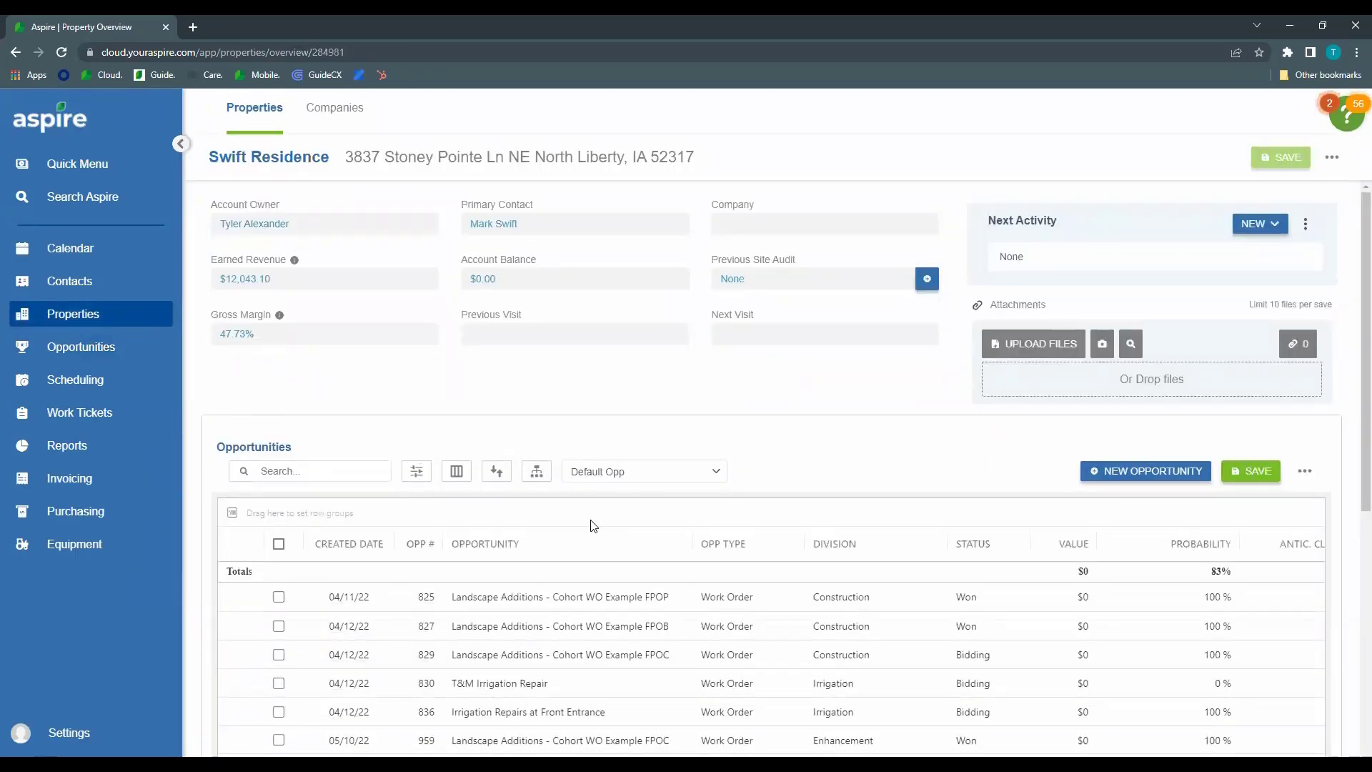
scroll(593, 525, "down", 2)
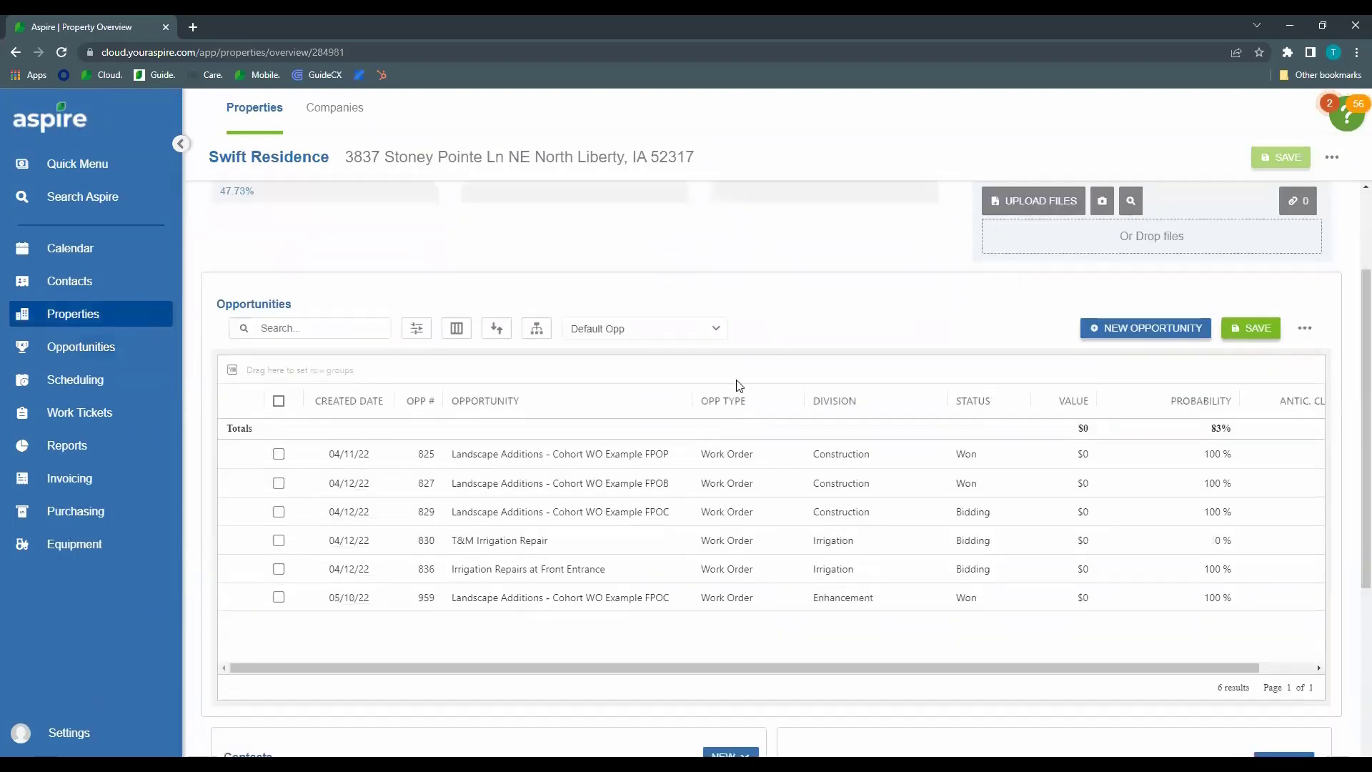
left_click(671, 455)
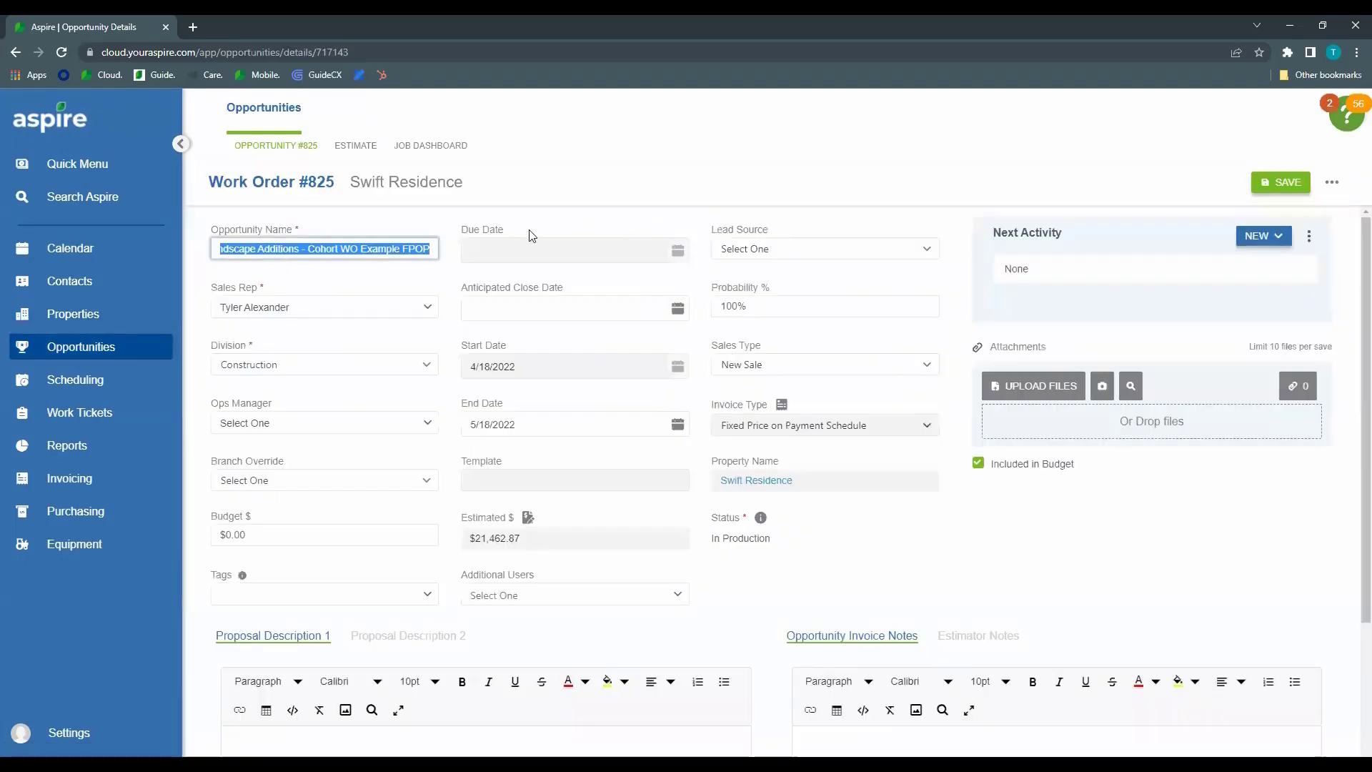
Start copying the FPOP work order with the Update Costs and Update Prices options turned off
left_click(1344, 175)
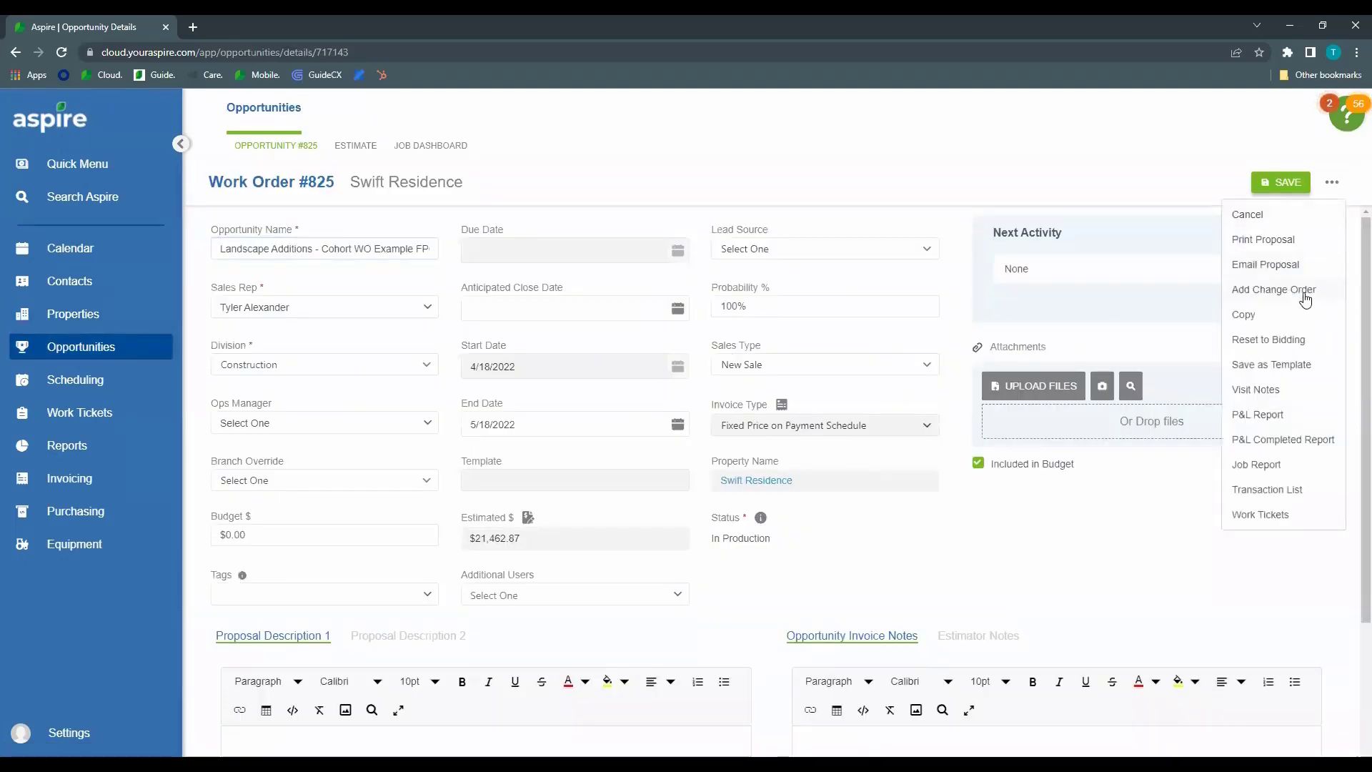
left_click(1298, 315)
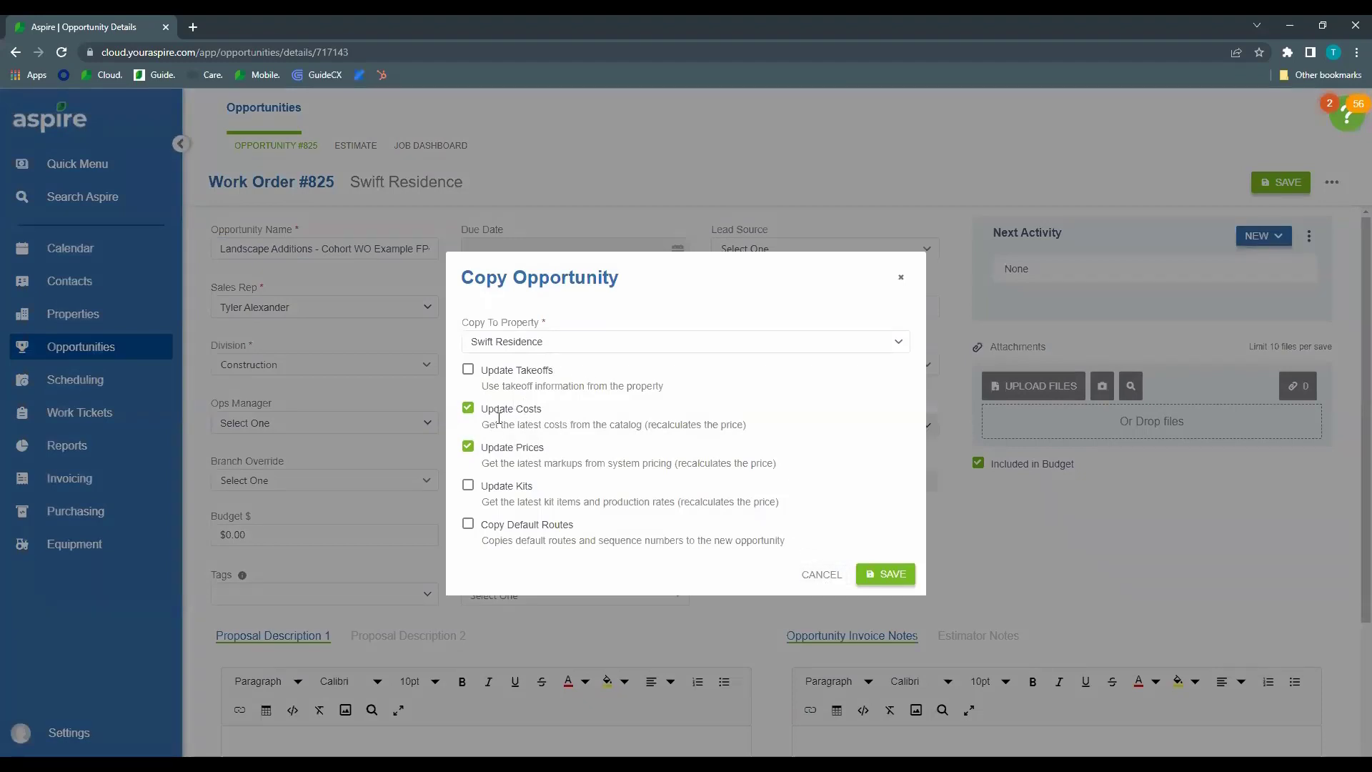
left_click(468, 408)
left_click(469, 446)
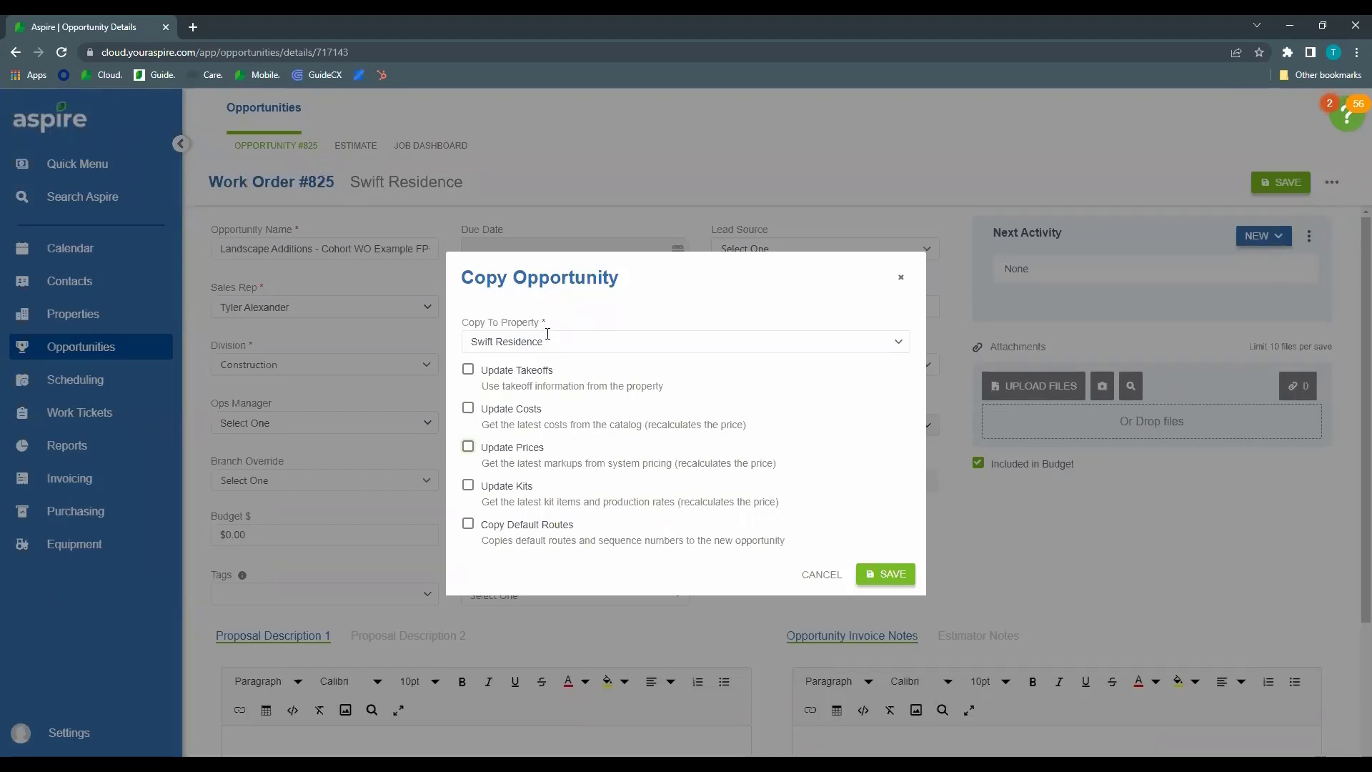
Choose Swift Residence as the property to copy to and save the copied opportunity
left_click(572, 351)
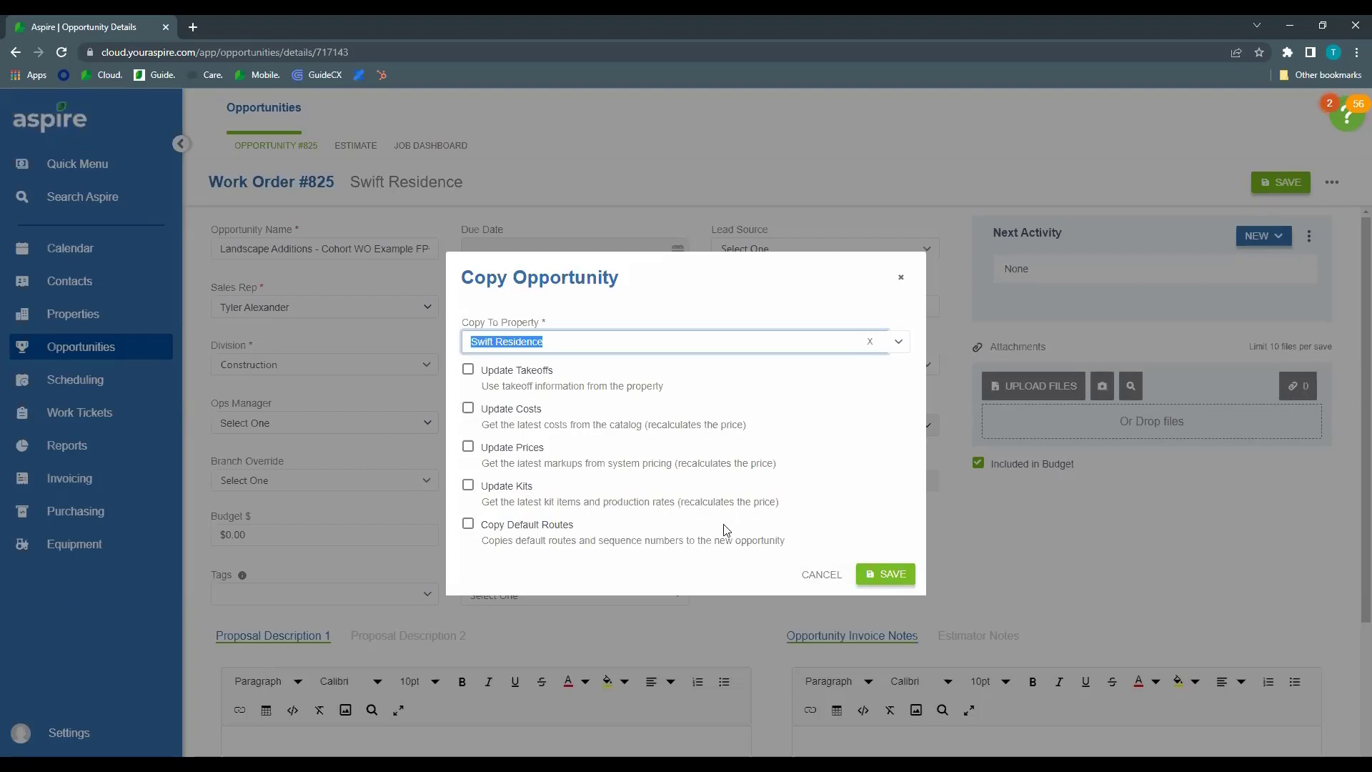
left_click(901, 575)
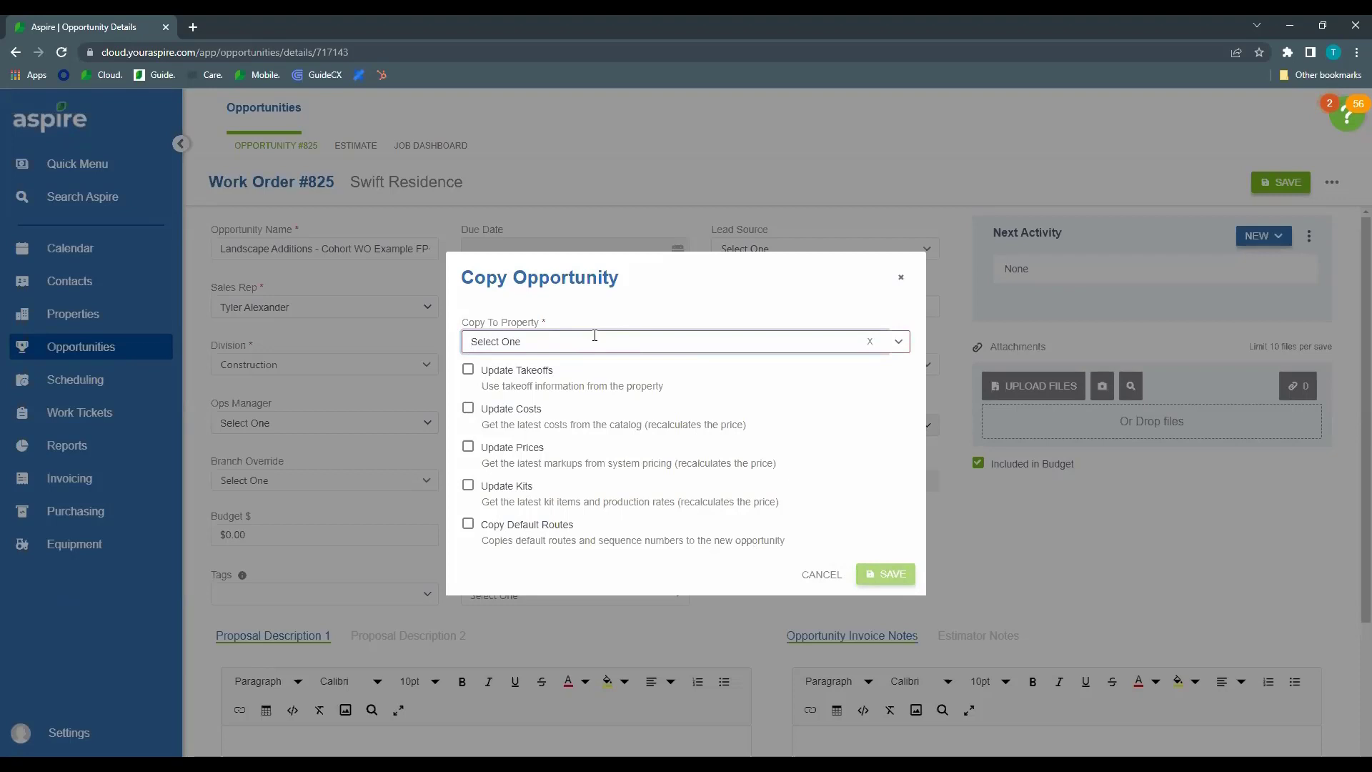
type("Swift Res")
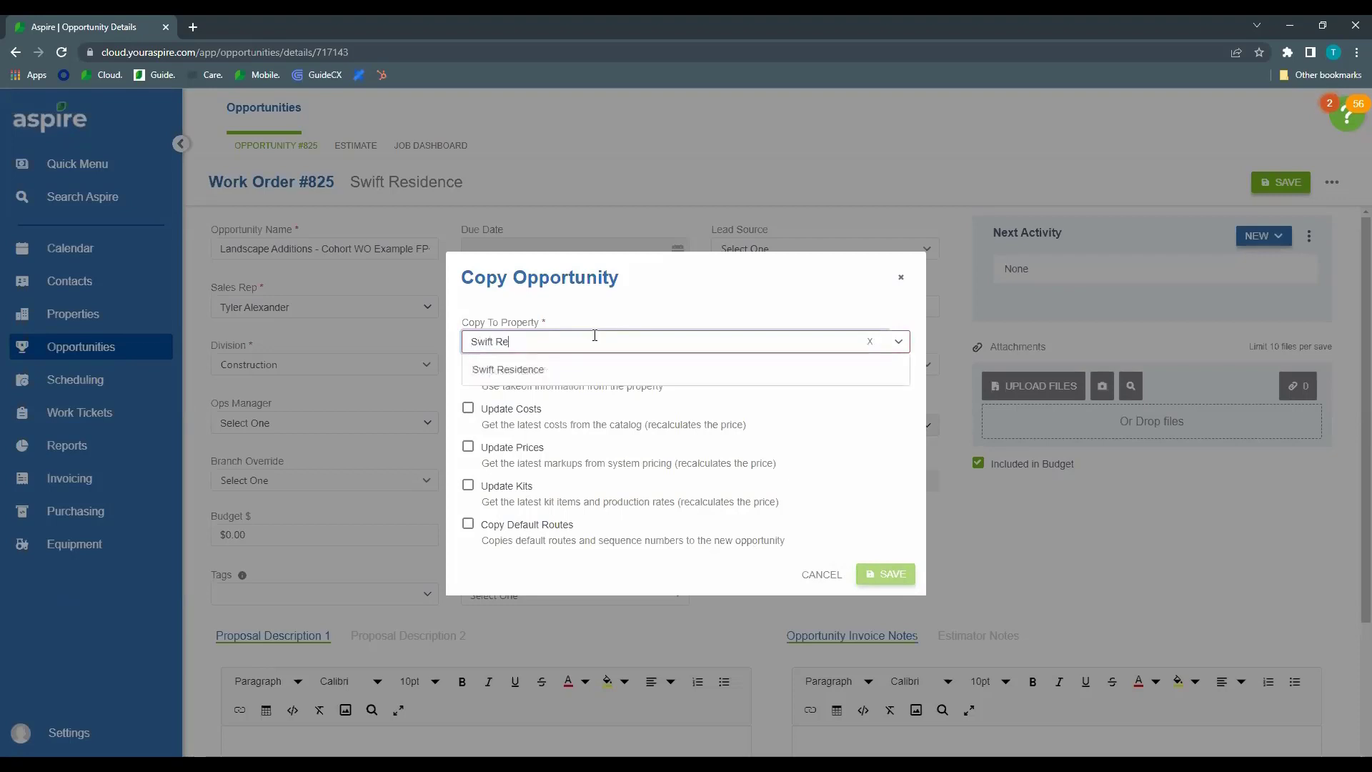
left_click(570, 364)
left_click(573, 342)
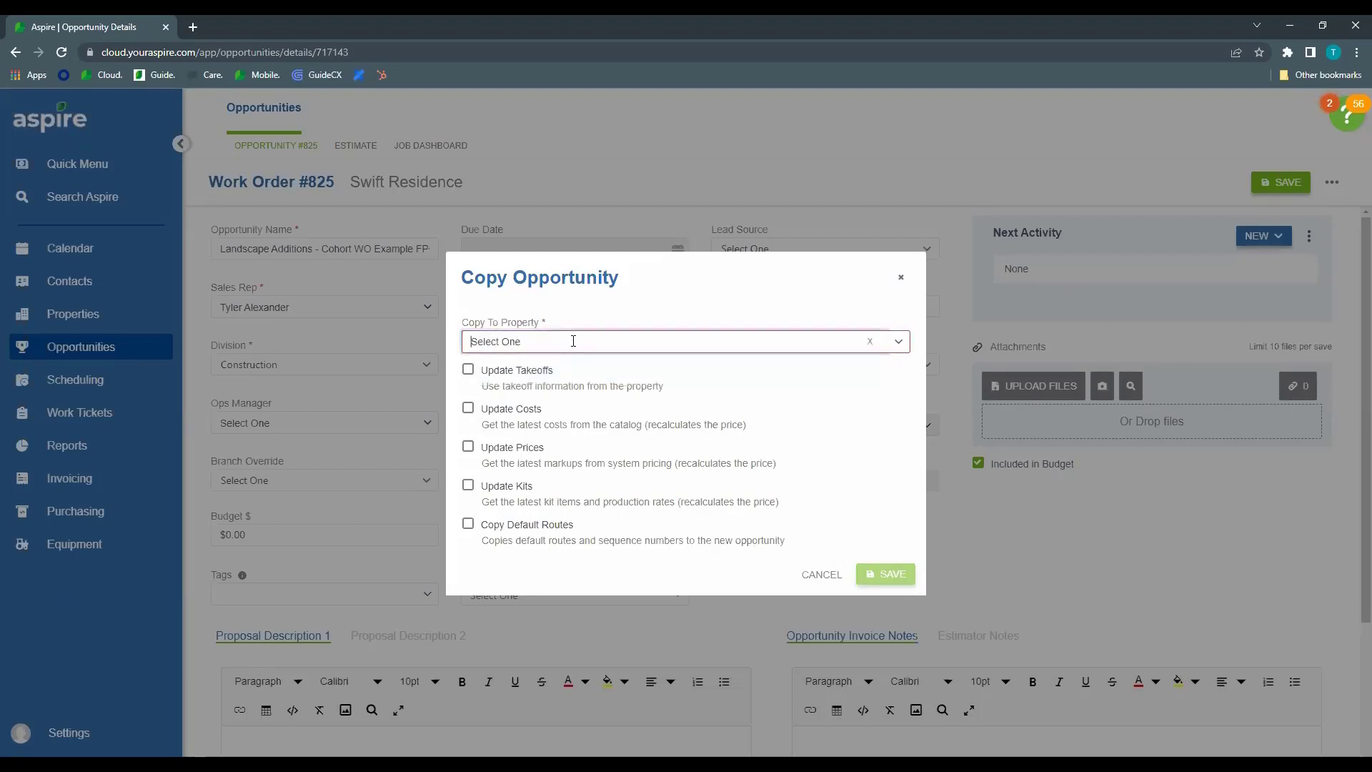
type("Swift")
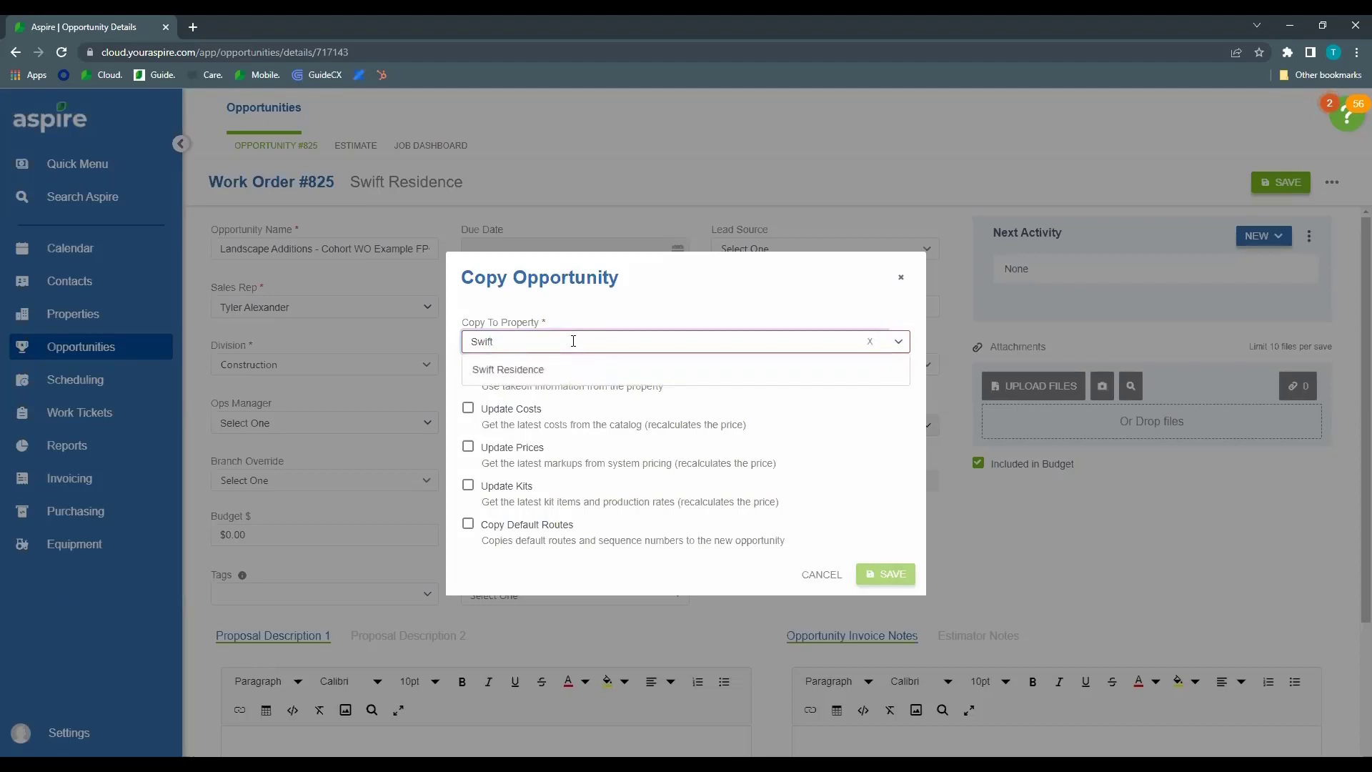
left_click(508, 369)
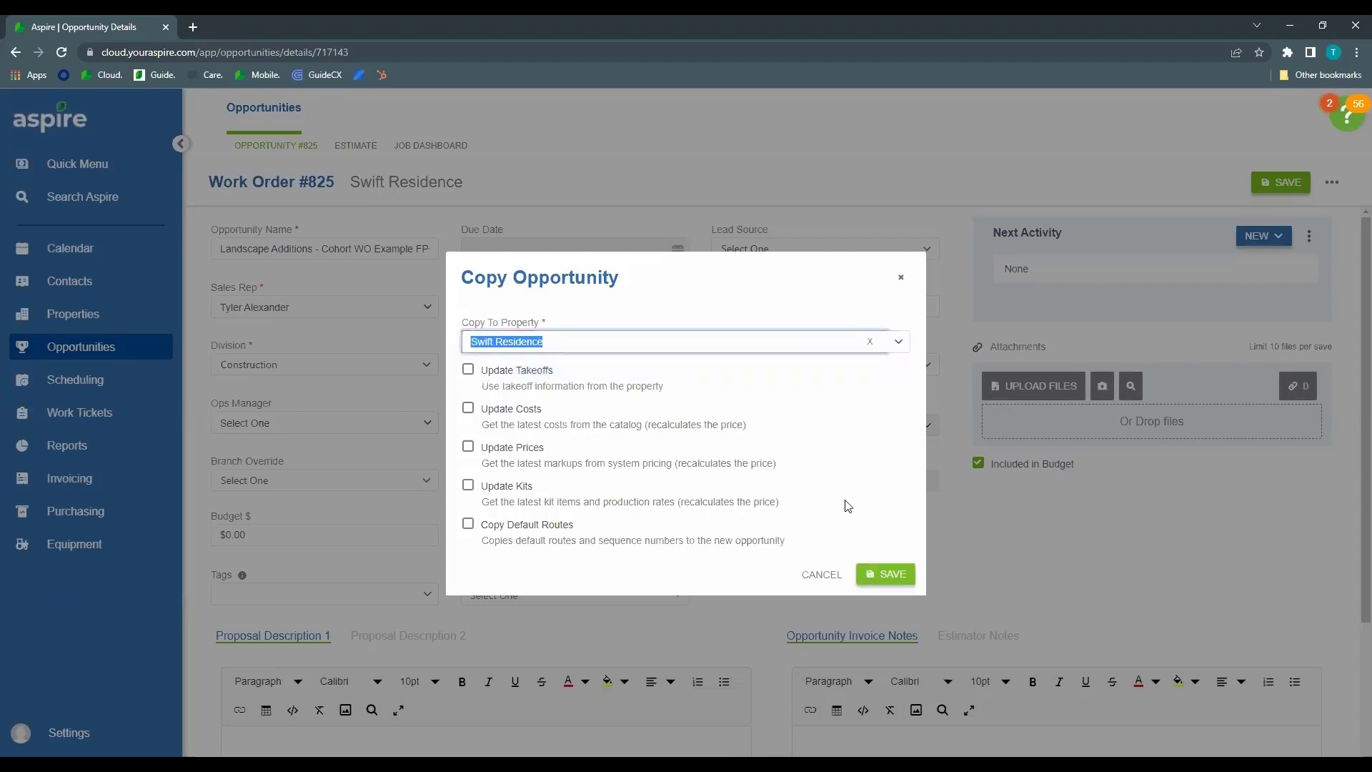
left_click(886, 574)
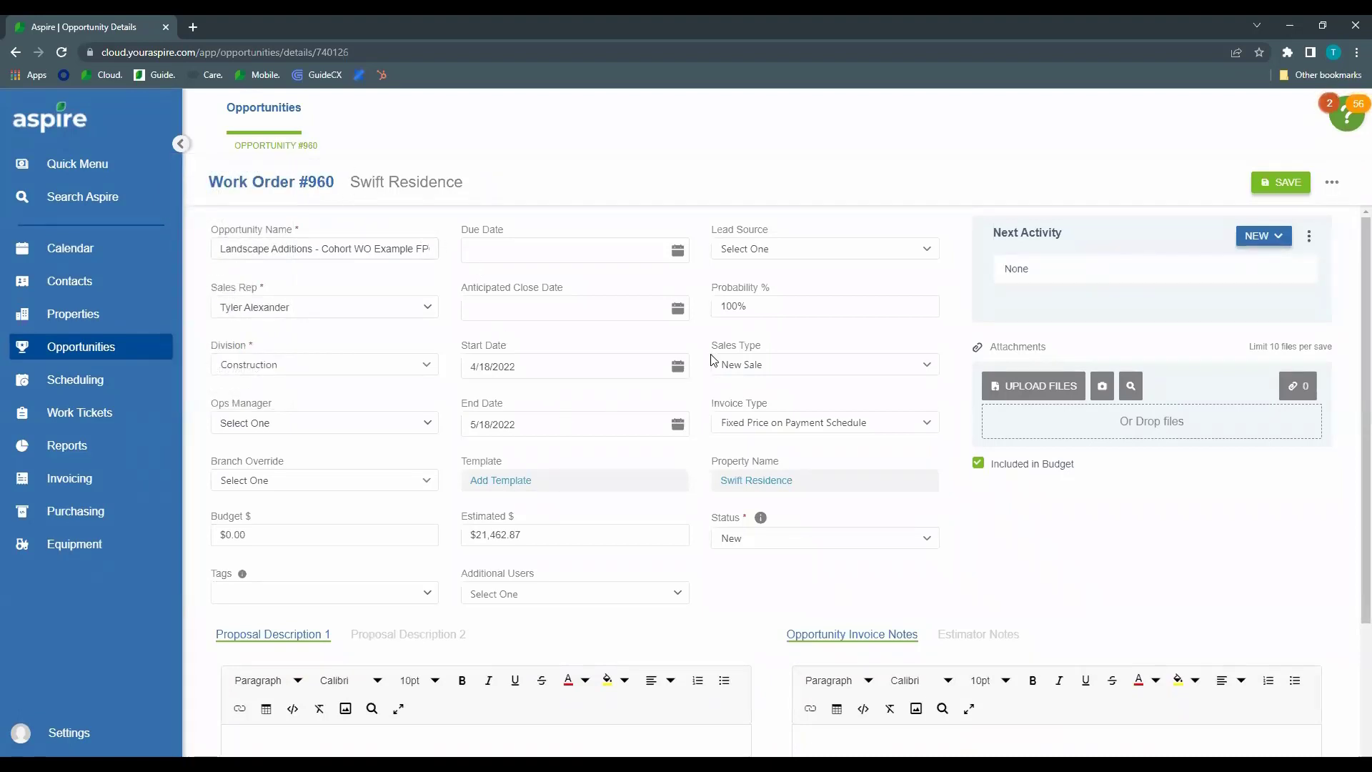
Set the copied work order's start date to 5/16/2022, and check its end date and division, keeping Construction
left_click(678, 367)
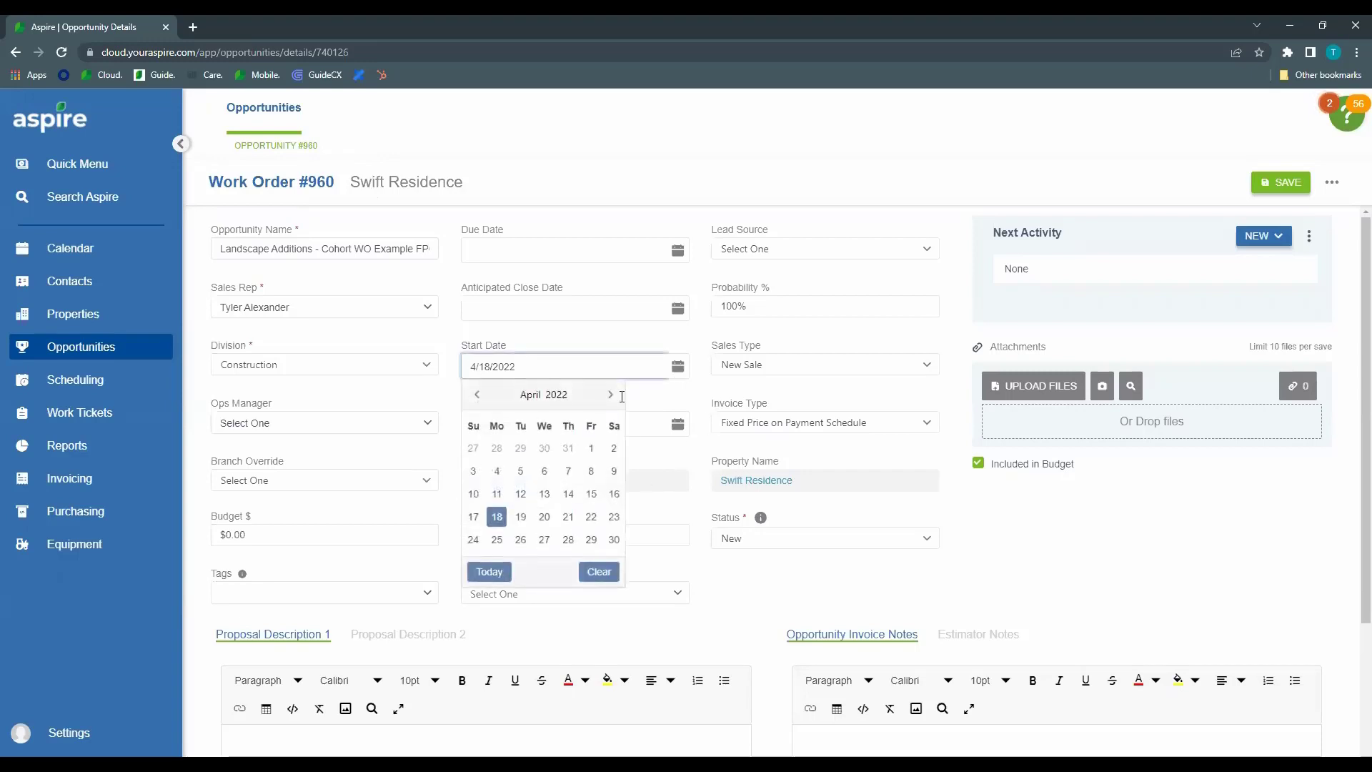
left_click(490, 572)
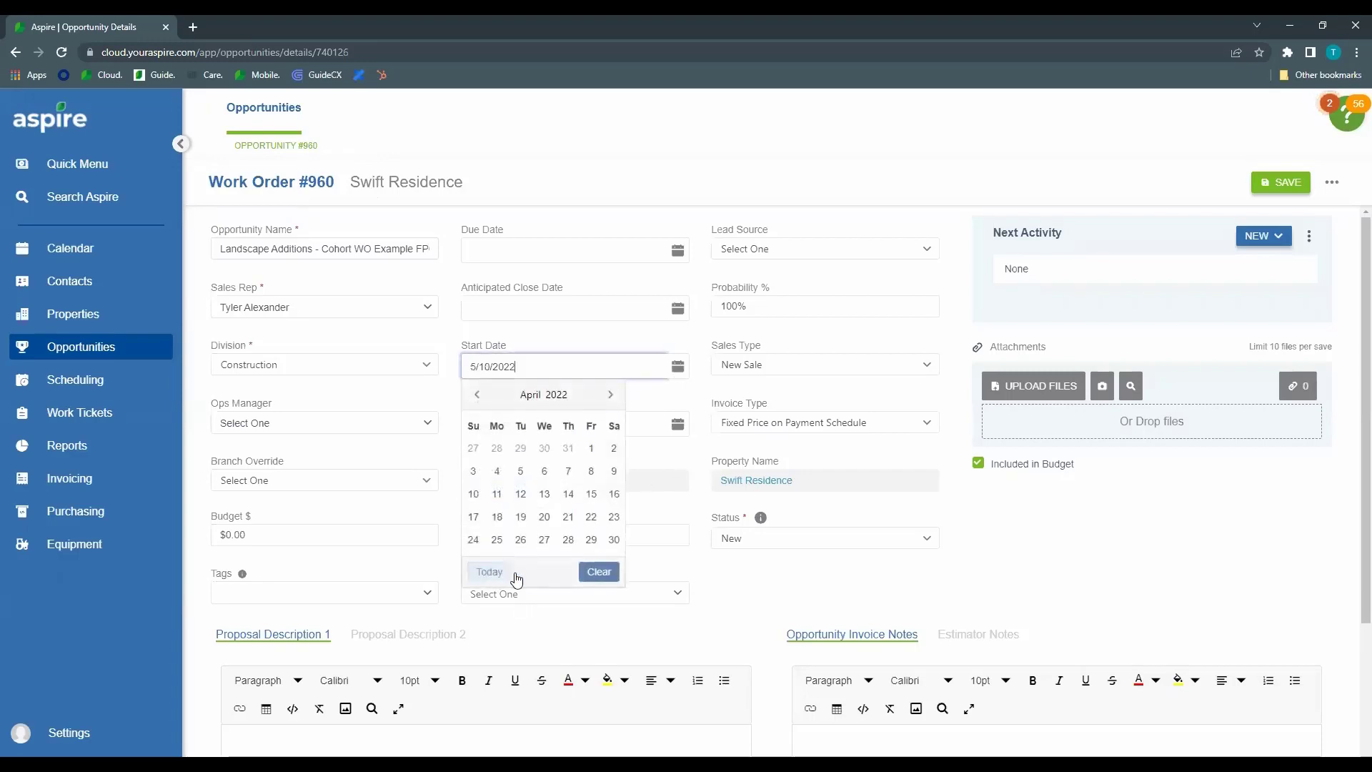
left_click(677, 366)
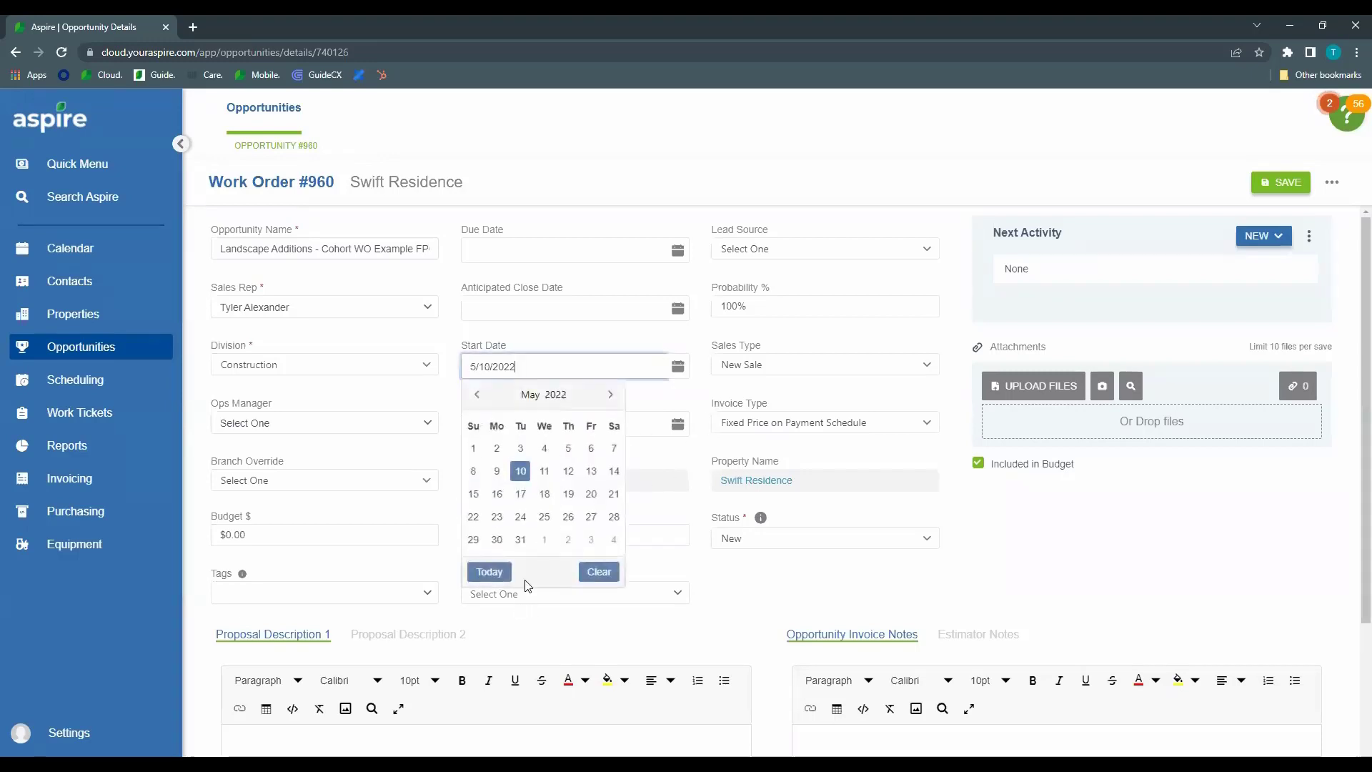
left_click(497, 495)
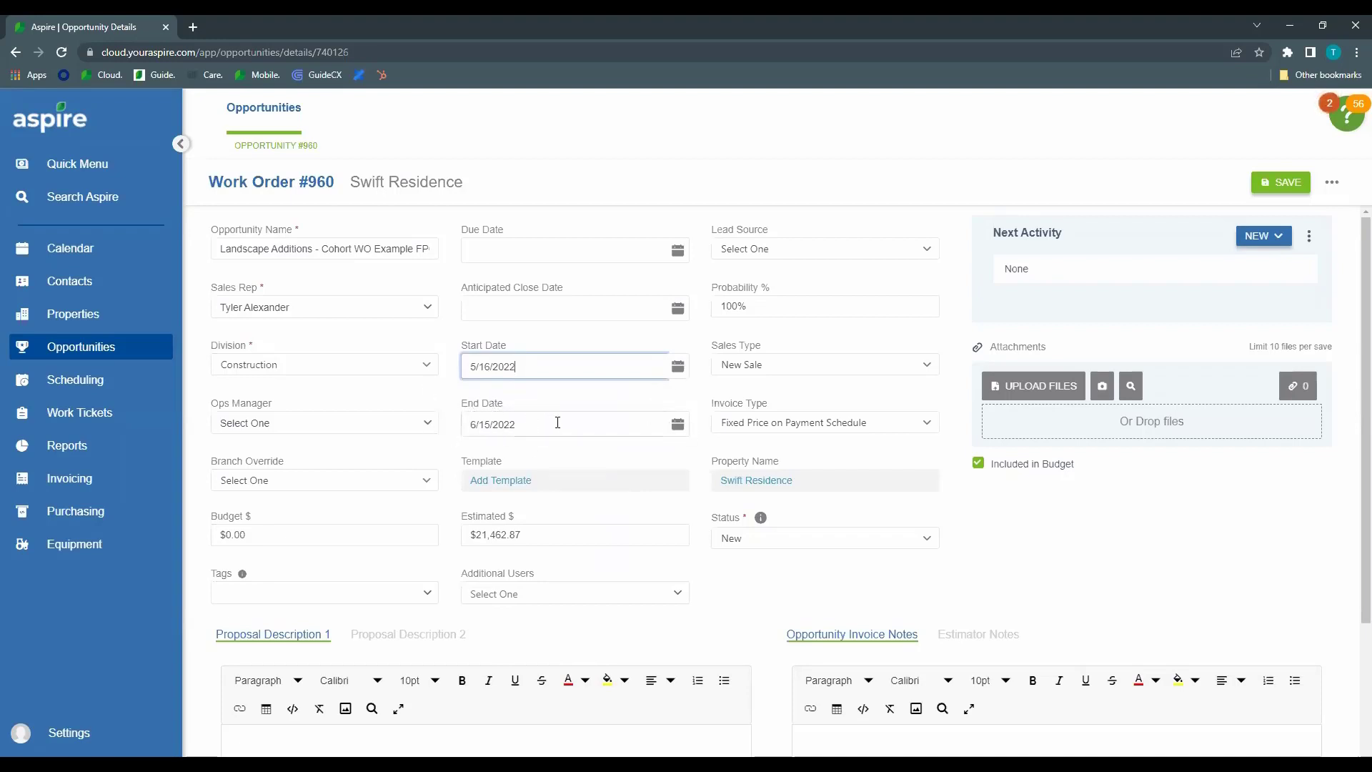
left_click(682, 424)
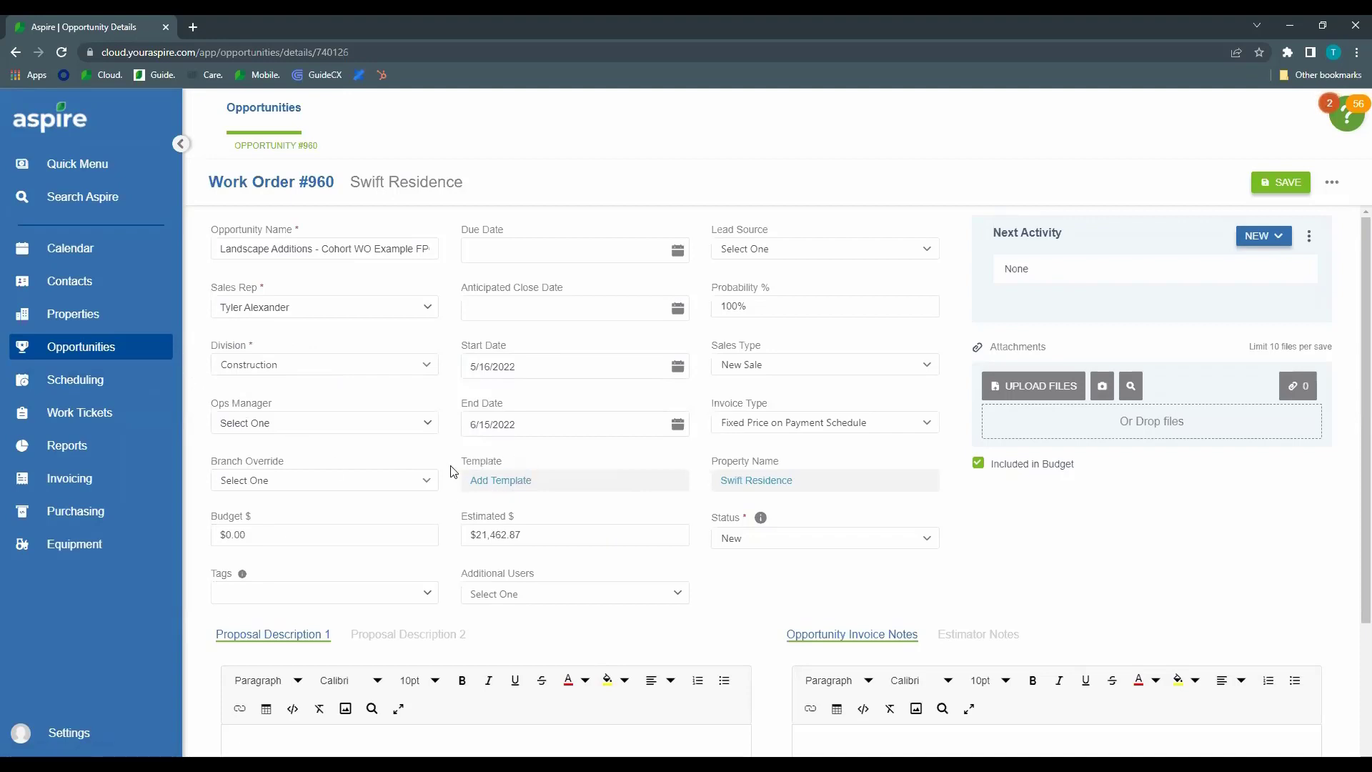
left_click(431, 368)
left_click(270, 412)
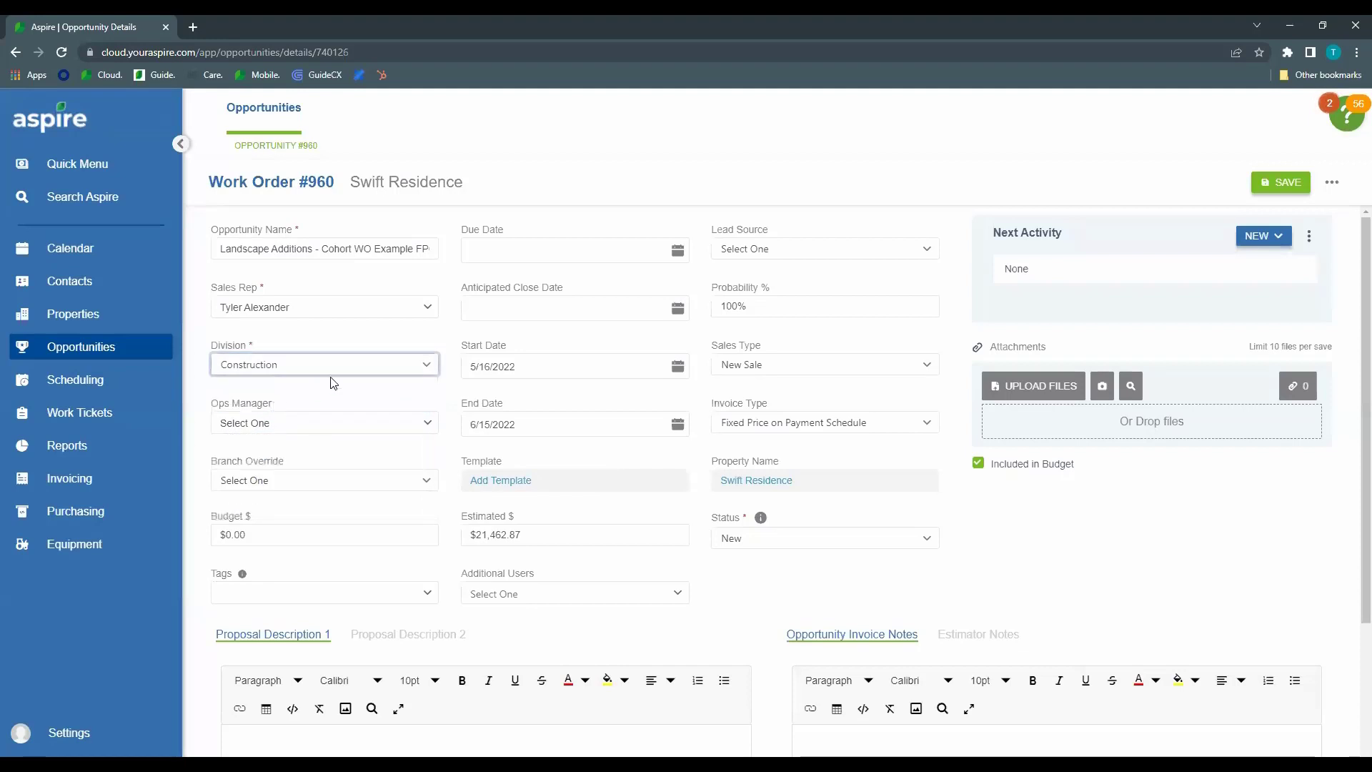